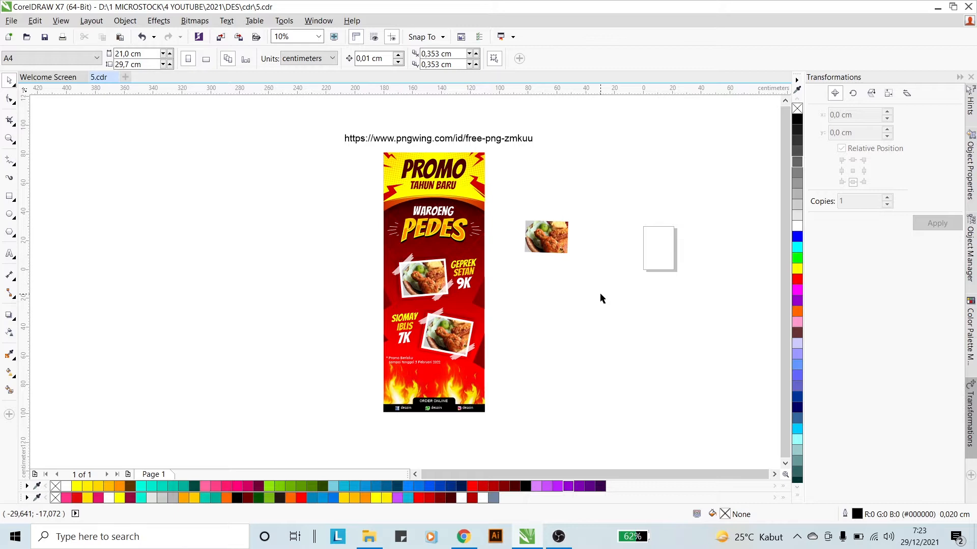
- Examine the finished promo banner's base rectangle and its yellow header group up close
left_click(9, 139)
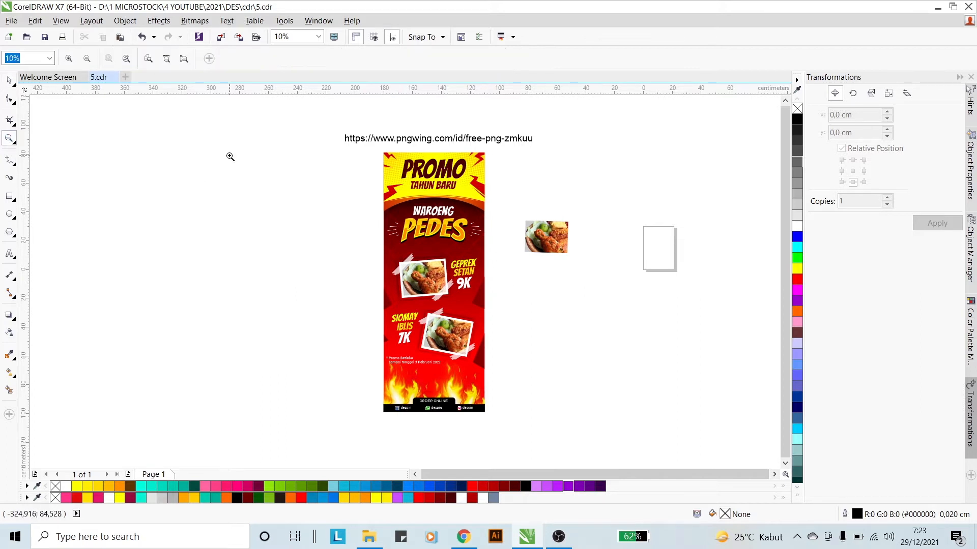
left_click_drag(375, 146, 489, 432)
left_click(9, 80)
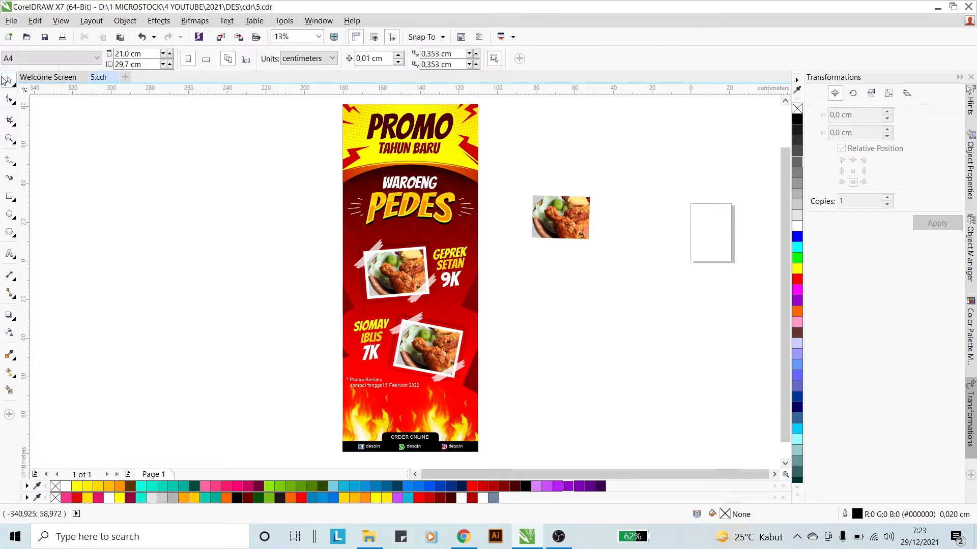
left_click(383, 432)
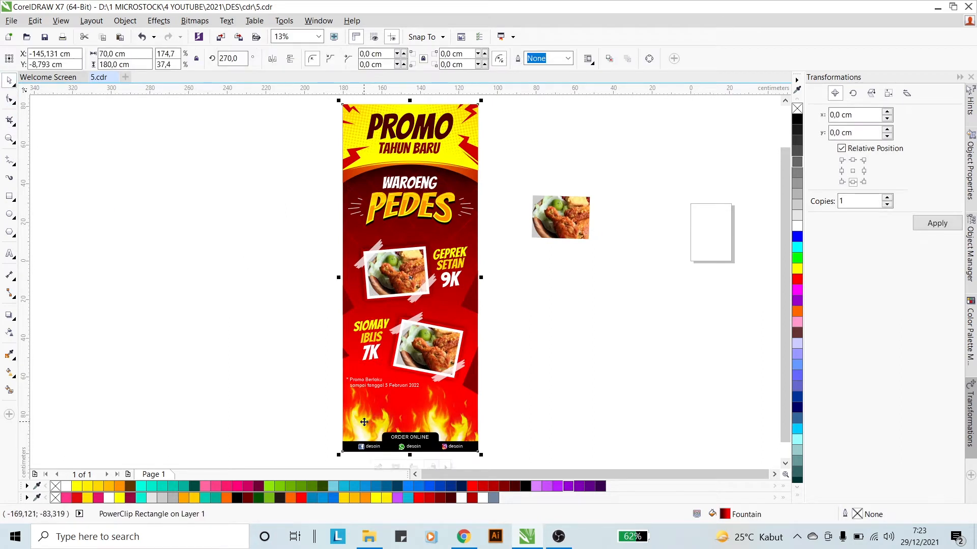
left_click(527, 326)
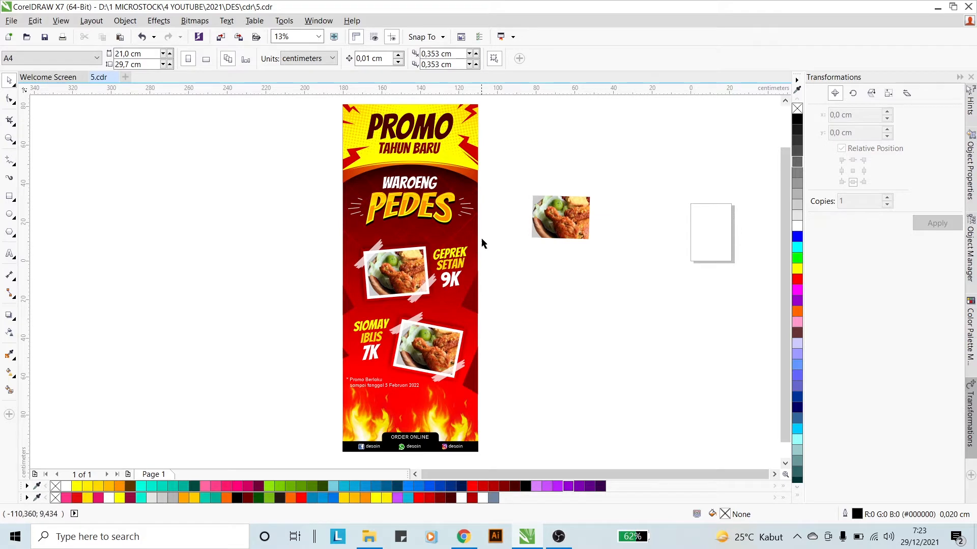
left_click(471, 119)
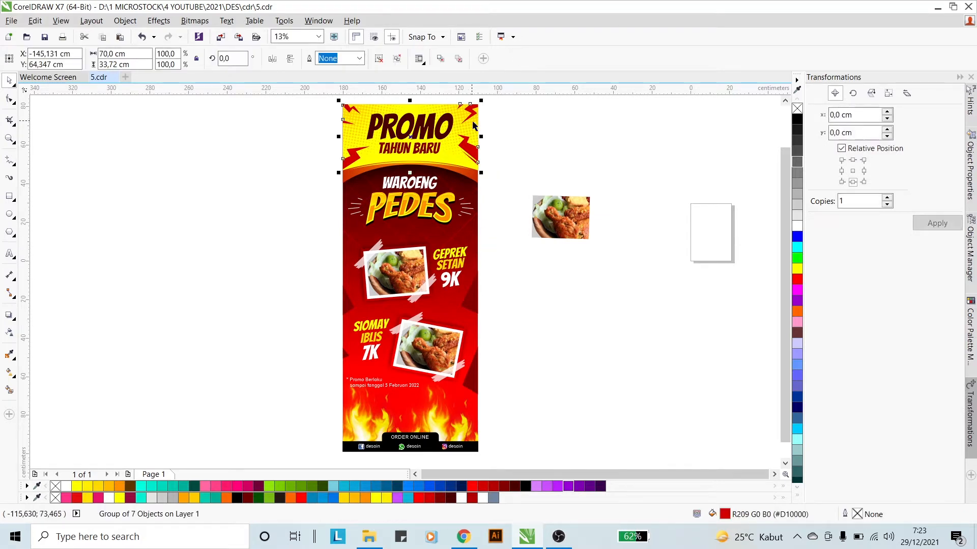
left_click(490, 123)
left_click(469, 127)
left_click(510, 135)
- Move the loose food photo closer to the finished banner, keeping it at the same height
left_click_drag(512, 165, 609, 262)
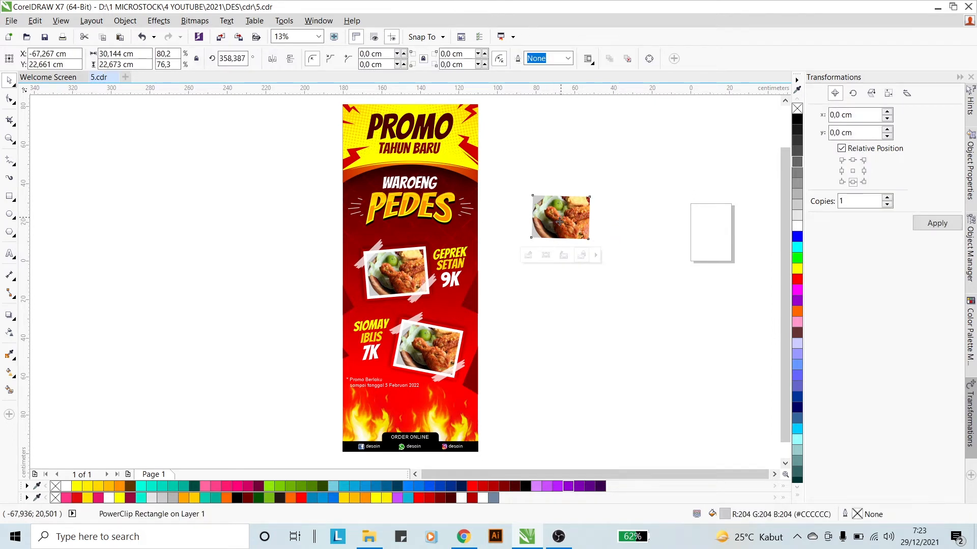
left_click_drag(551, 226, 522, 226)
left_click(547, 305)
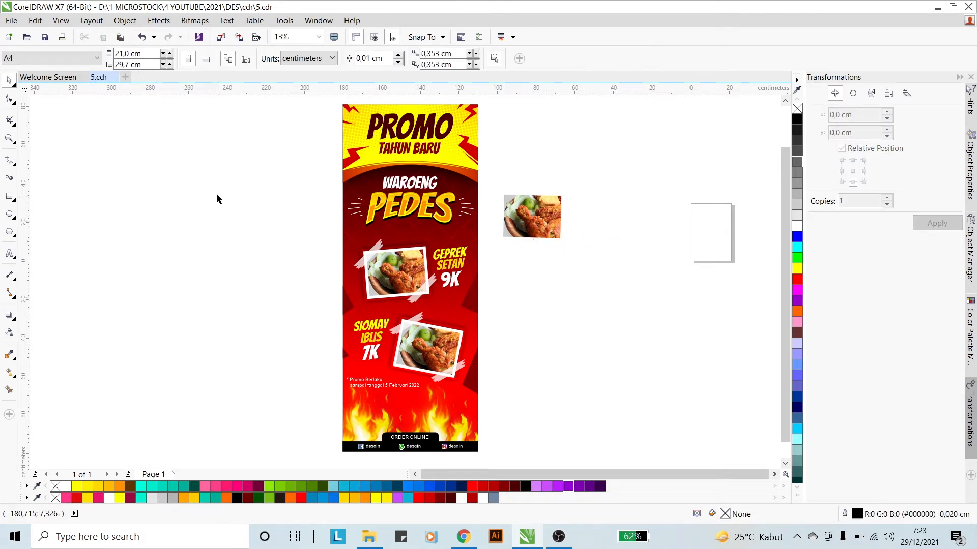
- Draw a 70 × 180 cm rectangle matching the finished banner's outline and move it to the empty area left of the banner
left_click(9, 195)
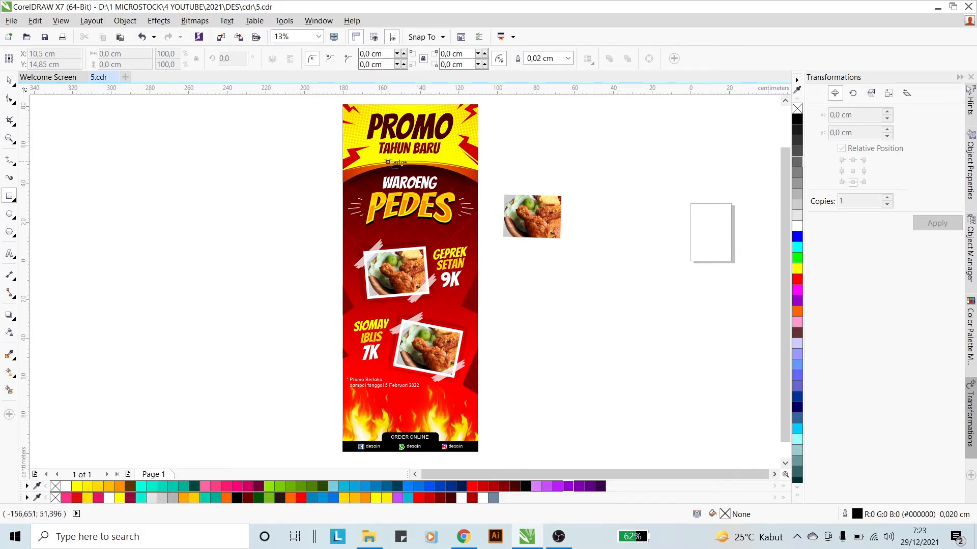
left_click_drag(342, 105, 482, 453)
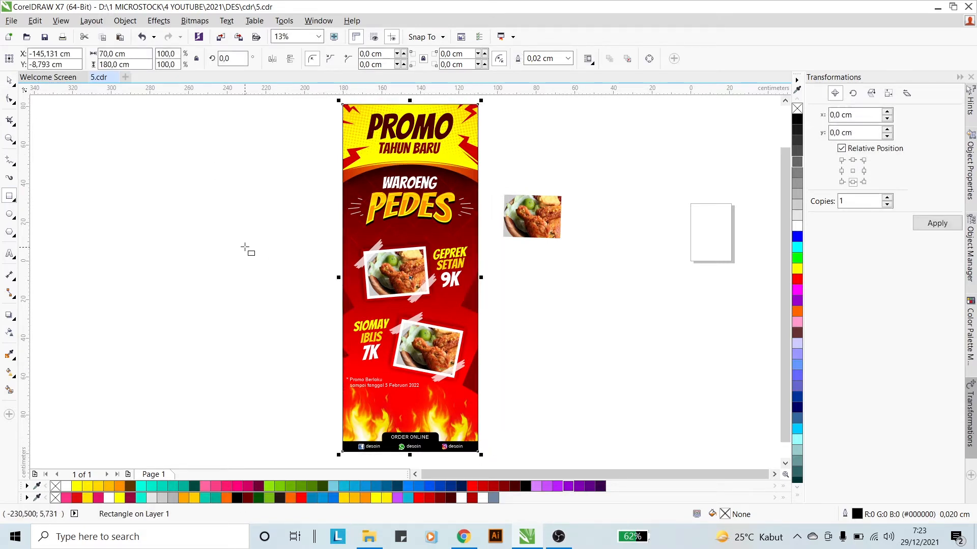
left_click(9, 81)
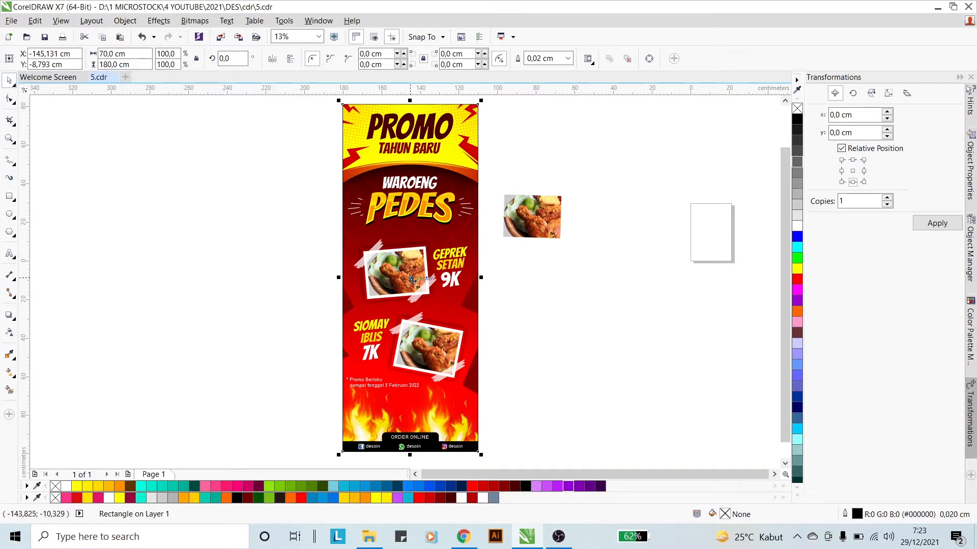
left_click_drag(410, 277, 240, 265)
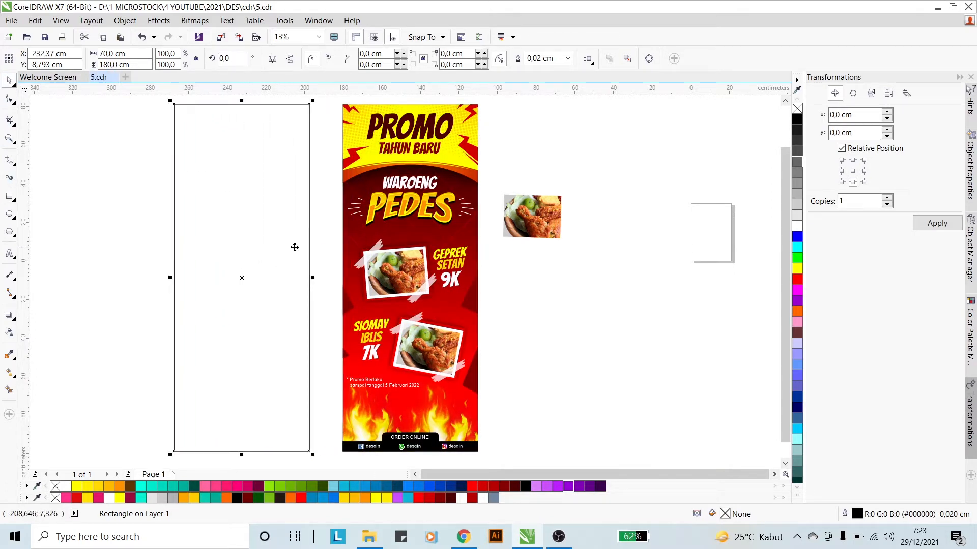
scroll(294, 246, "down", 1)
scroll(371, 212, "up", 2)
scroll(371, 212, "down", 2)
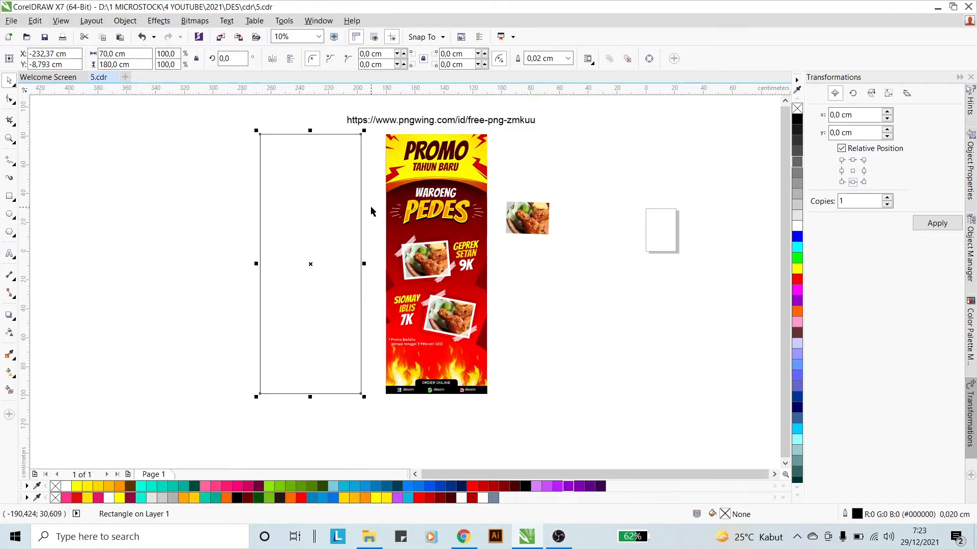
- Shift the blank rectangle down and align it level with the finished banner again
left_click(398, 138, "shift")
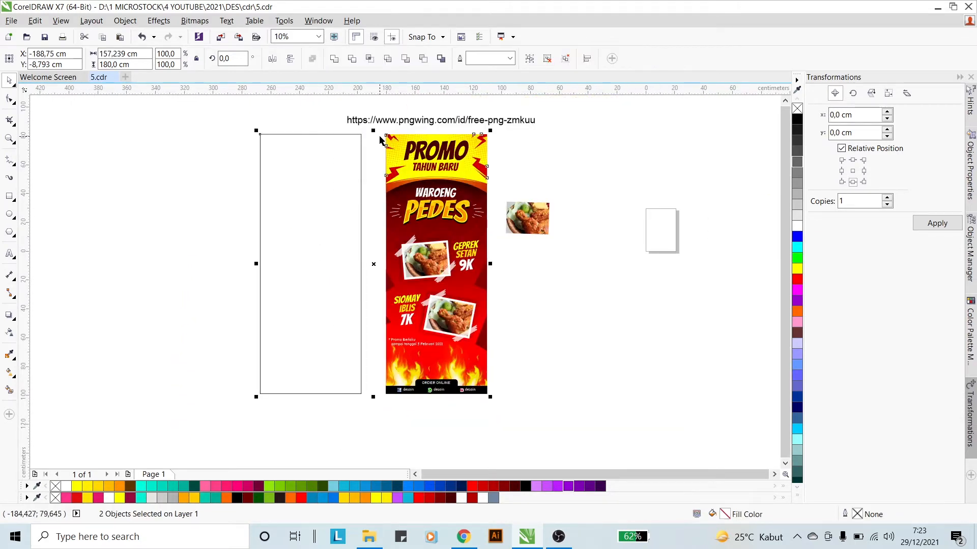
key("e")
left_click(320, 153)
left_click_drag(320, 152, 336, 251)
left_click(416, 138, "shift")
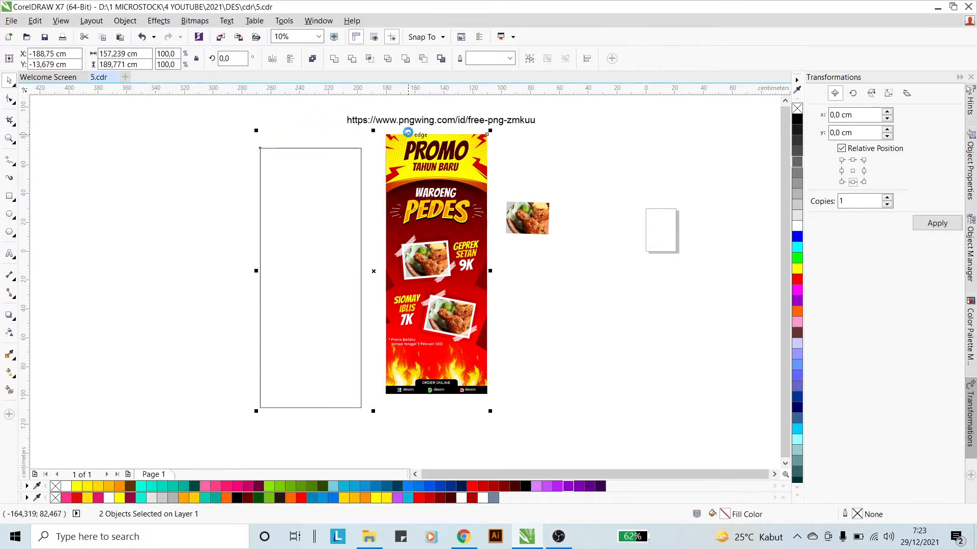
key("e")
left_click(100, 197)
- Move the blank rectangle farther left, level with the finished banner, to an X position of about -257.8 cm
left_click(323, 175)
left_click_drag(323, 175, 310, 173)
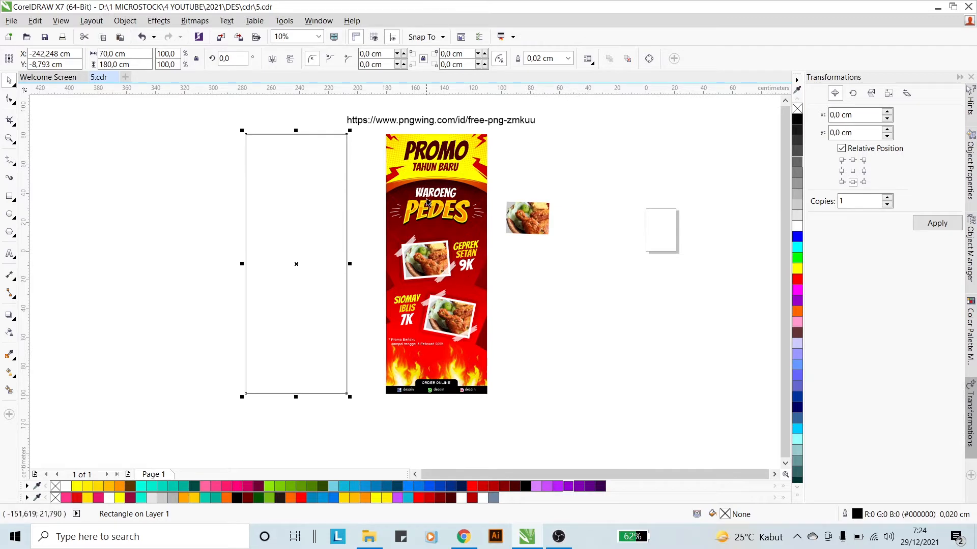
scroll(415, 172, "up", 2)
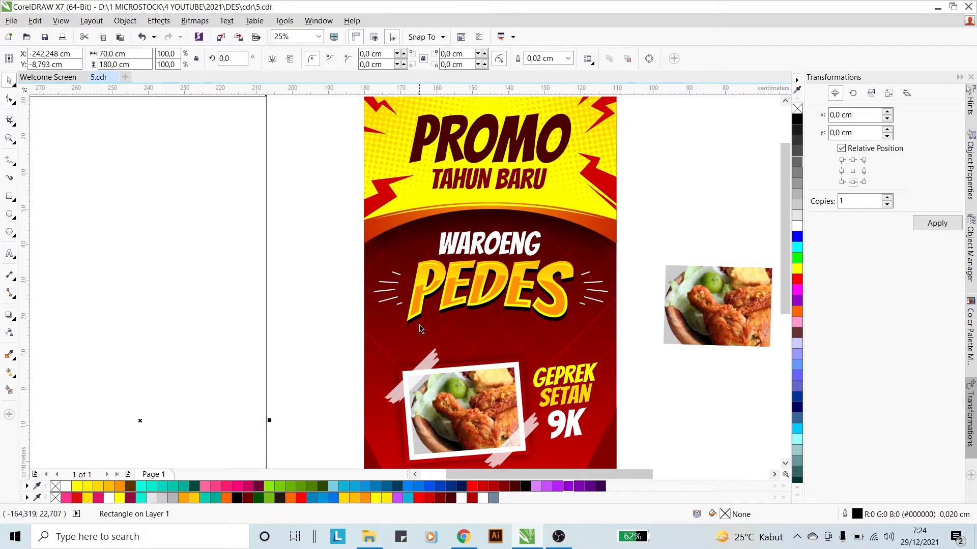
scroll(423, 196, "up", 1)
scroll(423, 197, "down", 3)
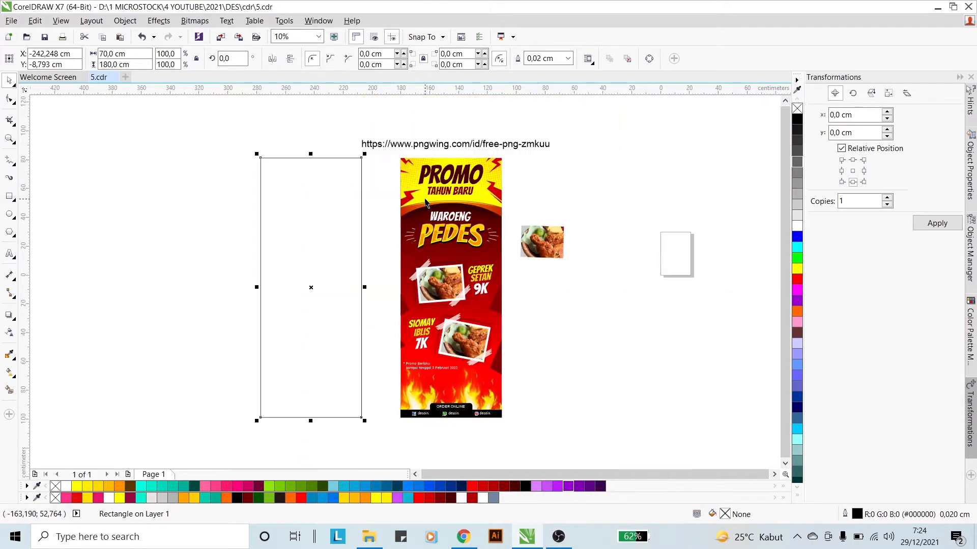
left_click(288, 148)
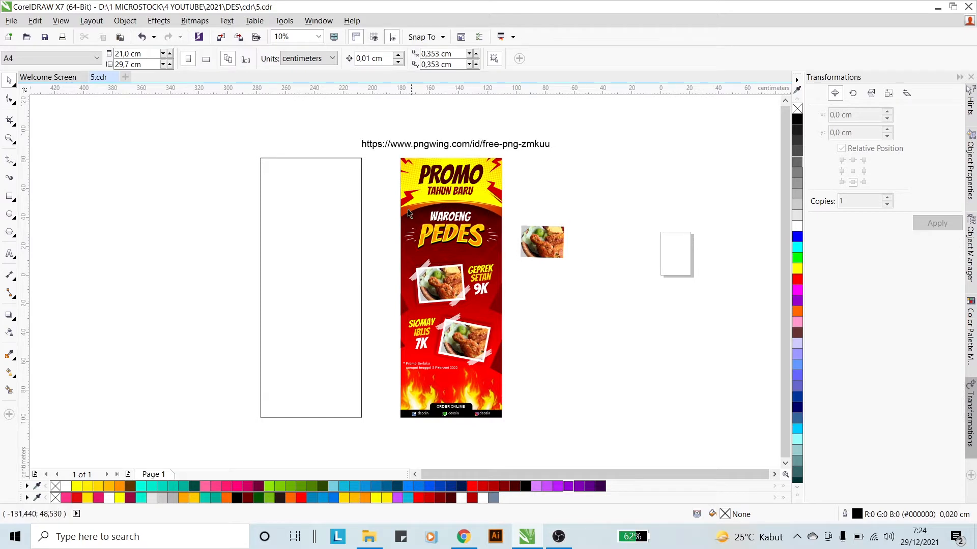
left_click_drag(300, 180, 277, 188)
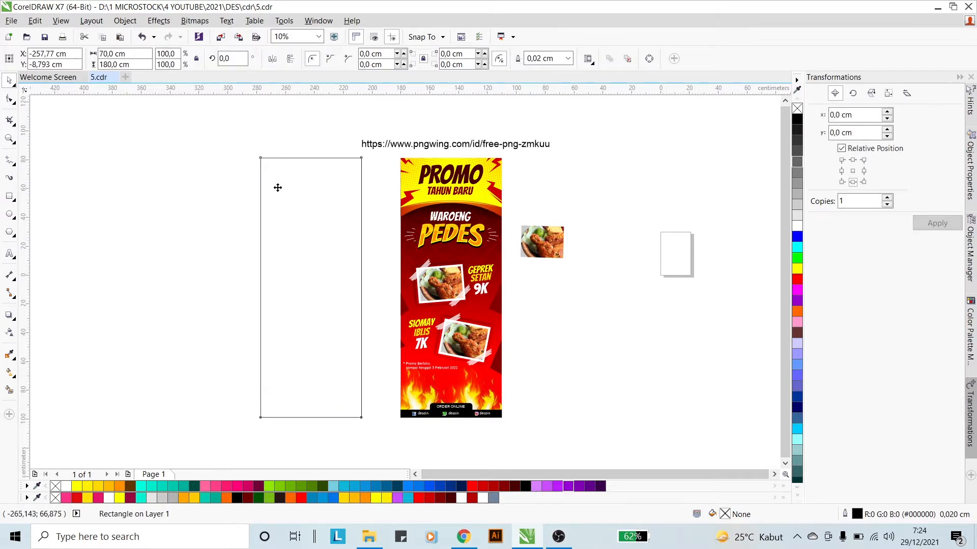
left_click(52, 168)
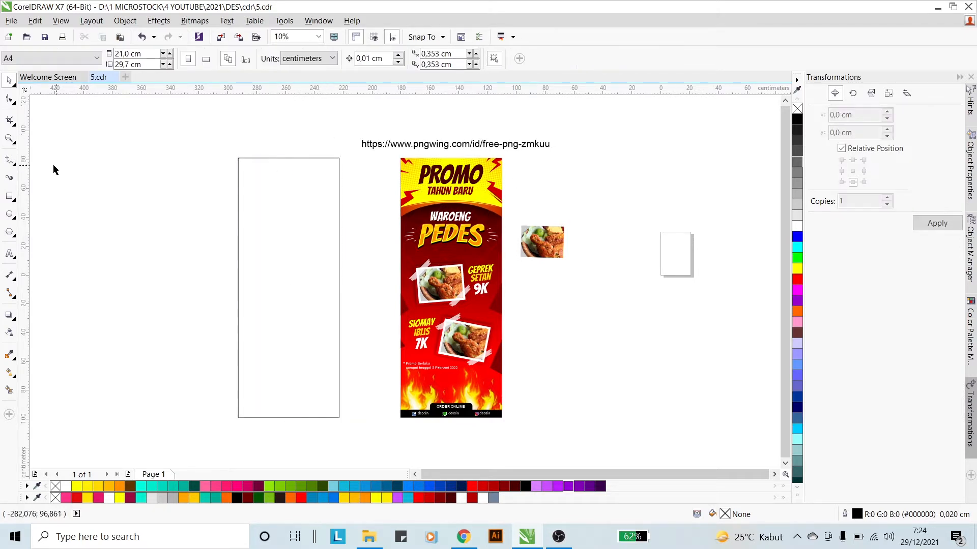
- Draw an ellipse about 173 × 162 cm over the blank rectangle's lower part and centre it horizontally on the rectangle
left_click(7, 216)
left_click_drag(165, 214, 417, 450)
left_click(10, 81)
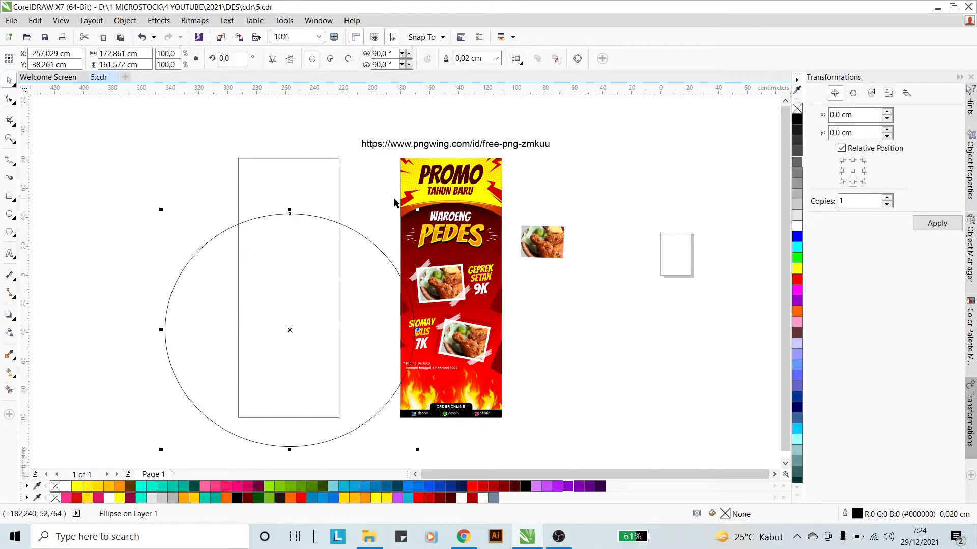
left_click(314, 173, "shift")
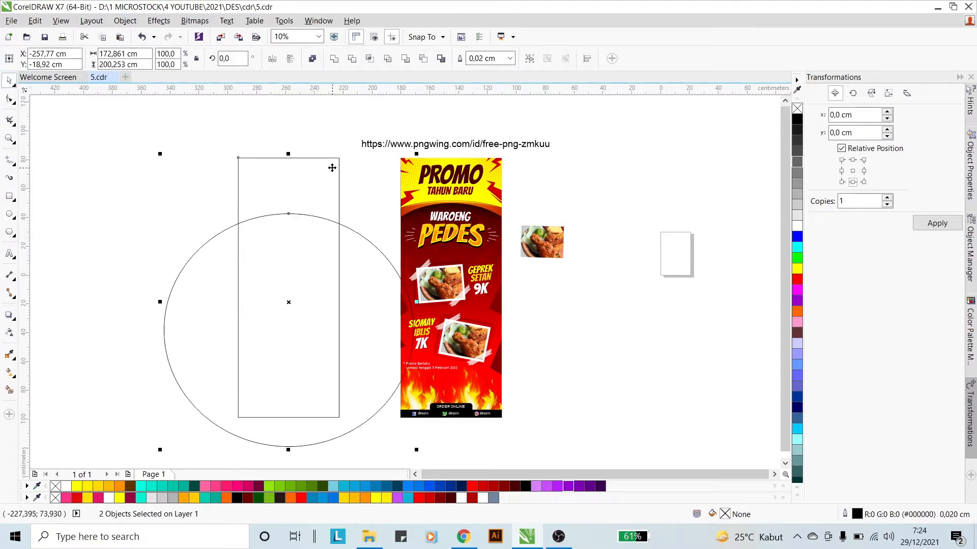
left_click(327, 220)
left_click(313, 184, "shift")
left_click(356, 239)
left_click(403, 277)
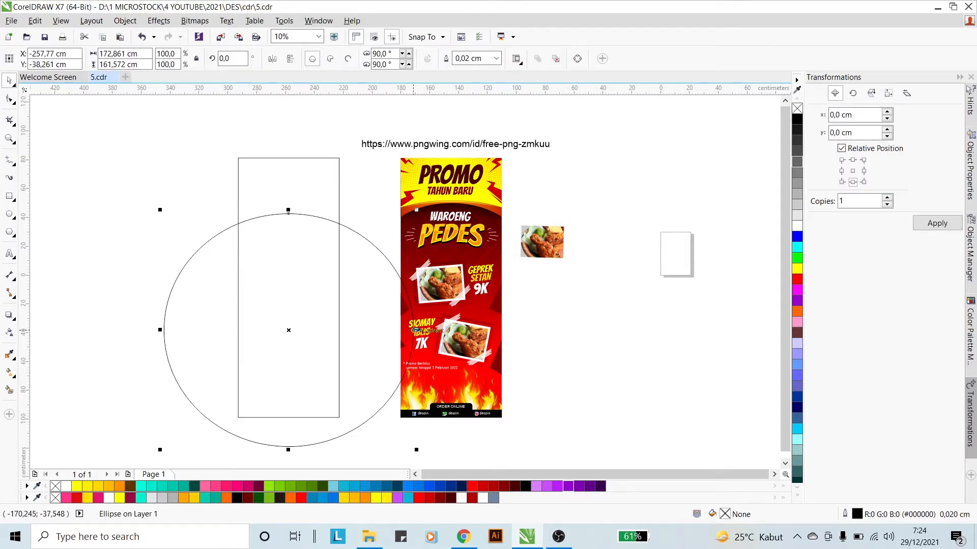
- Widen the ellipse symmetrically to about 229 cm and move it up to a Y position of about -26.6 cm
left_click(429, 331)
left_click(391, 315)
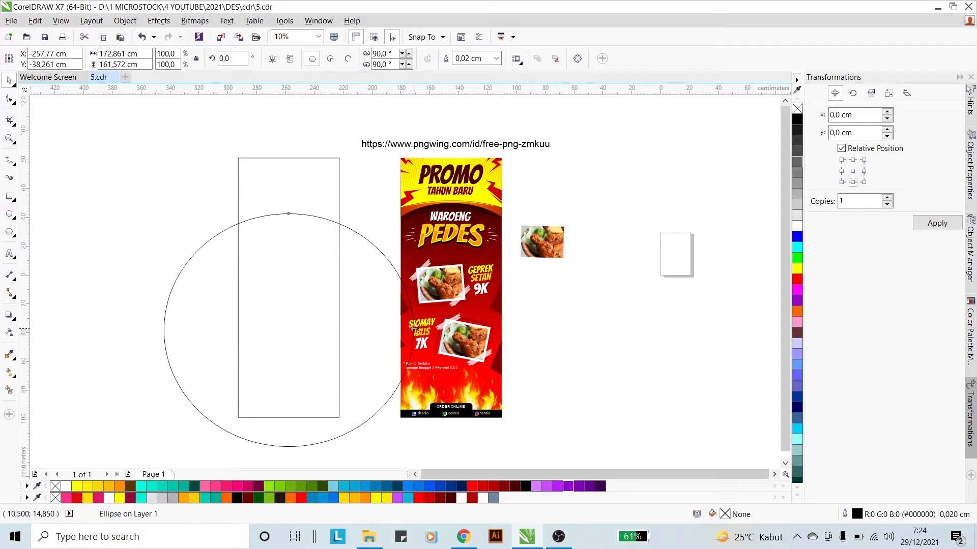
left_click_drag(414, 329, 455, 329)
left_click_drag(368, 269, 366, 252)
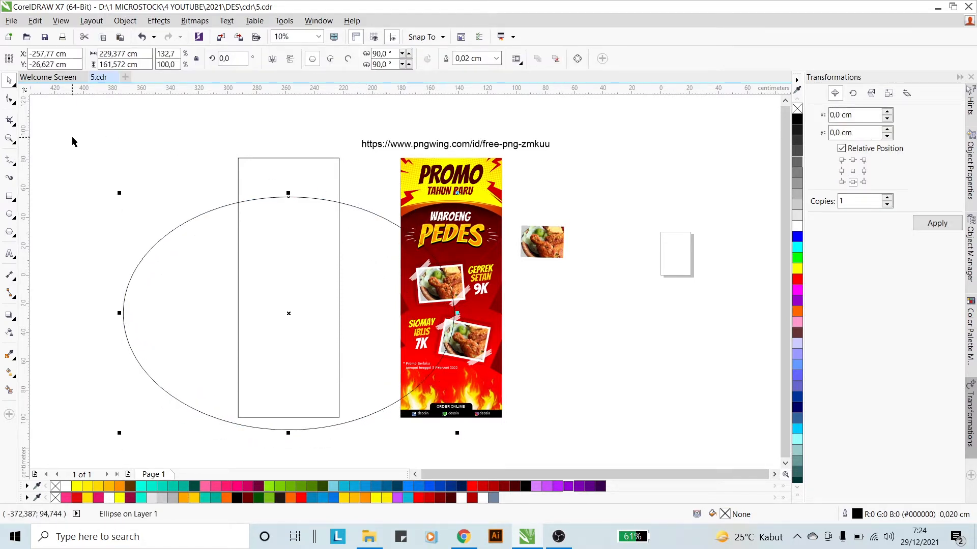
- Draw a rectangle about 84 × 59 cm over the blank banner's upper end, overlapping the top arc of the ellipse
left_click(9, 196)
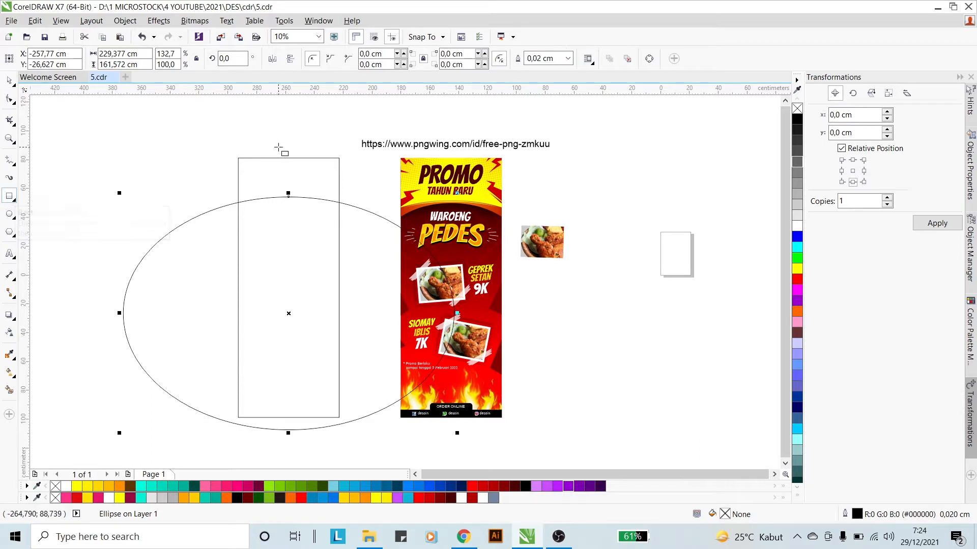
left_click_drag(228, 148, 349, 234)
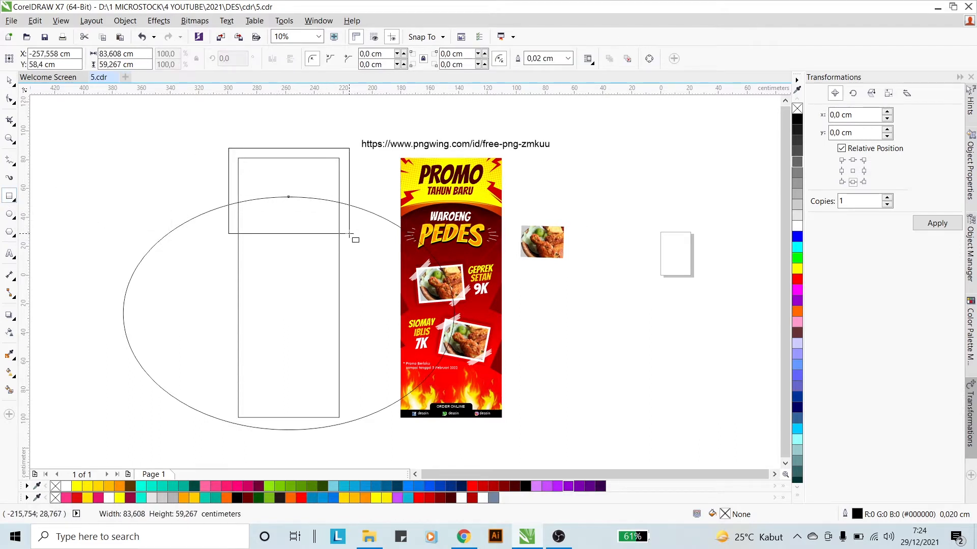
left_click(9, 80)
left_click(391, 220, "shift")
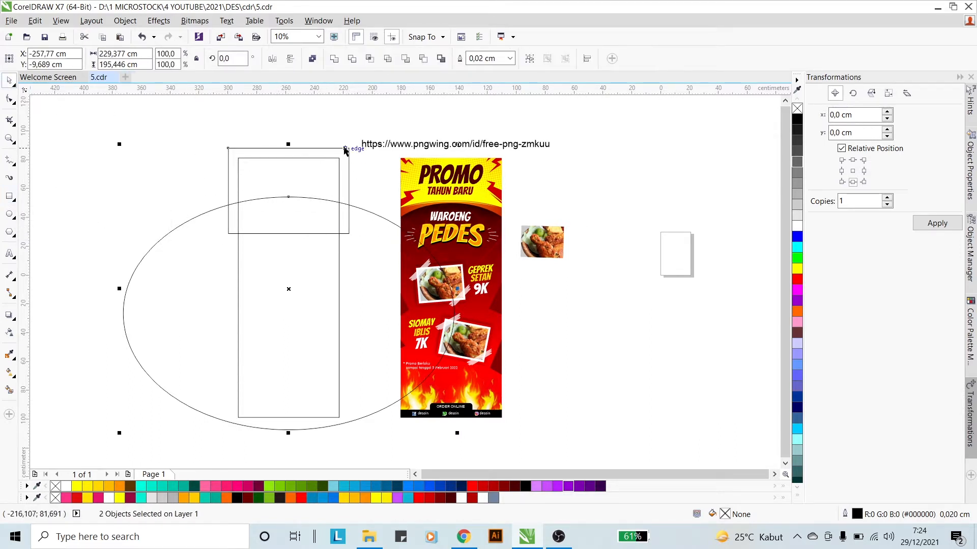
left_click(353, 174)
left_click(351, 202)
- Narrow the ellipse symmetrically to about 190 cm and lower it to a Y position of about -30.5 cm
scroll(350, 188, "up", 2)
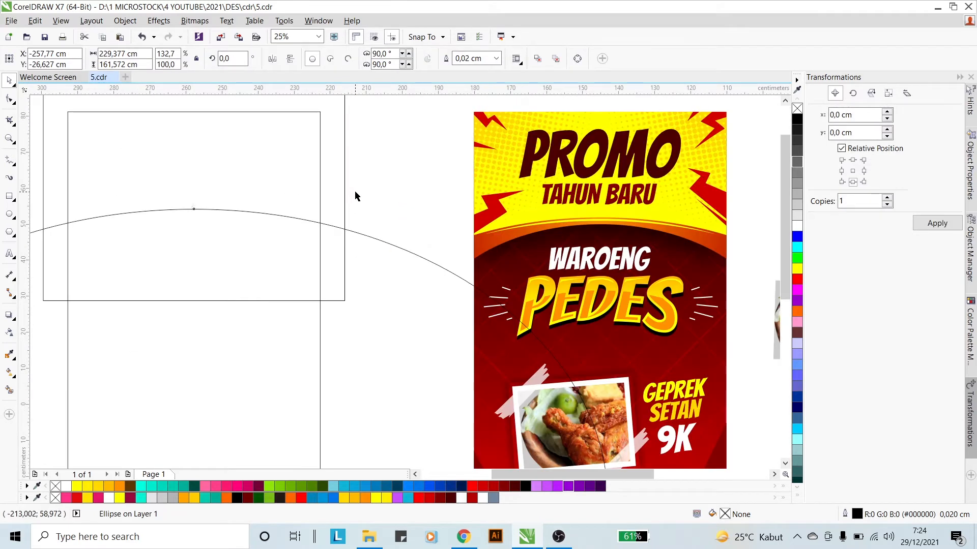
left_click(359, 219)
scroll(368, 222, "down", 2)
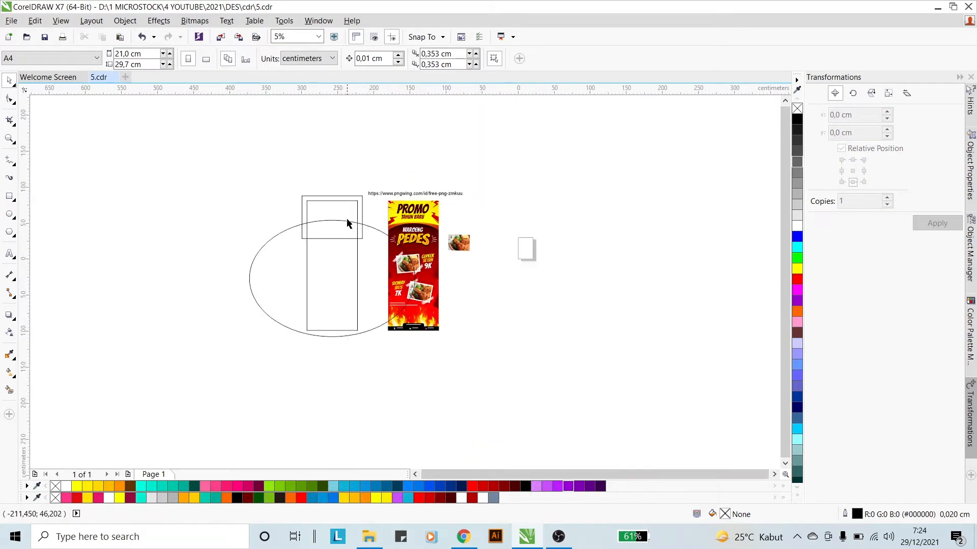
left_click(494, 318)
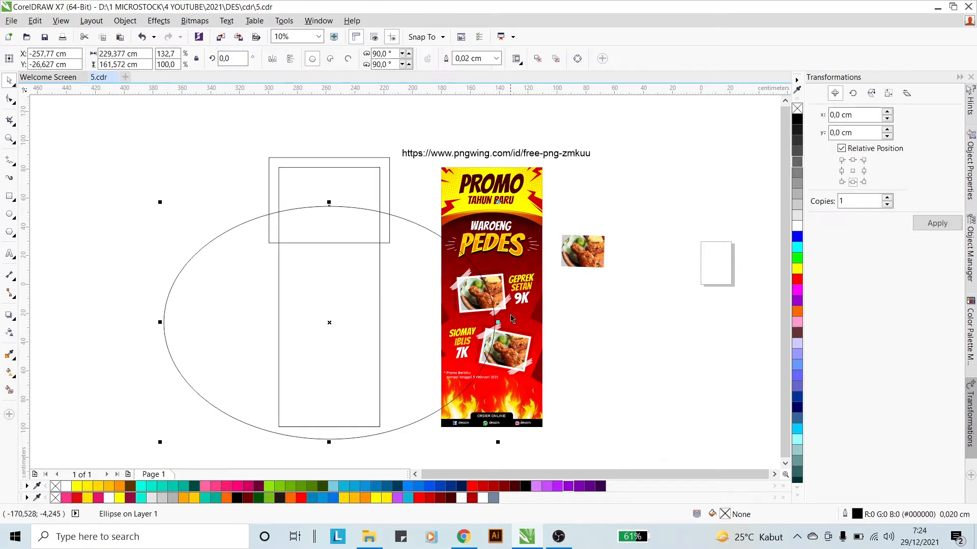
left_click_drag(498, 323, 476, 322)
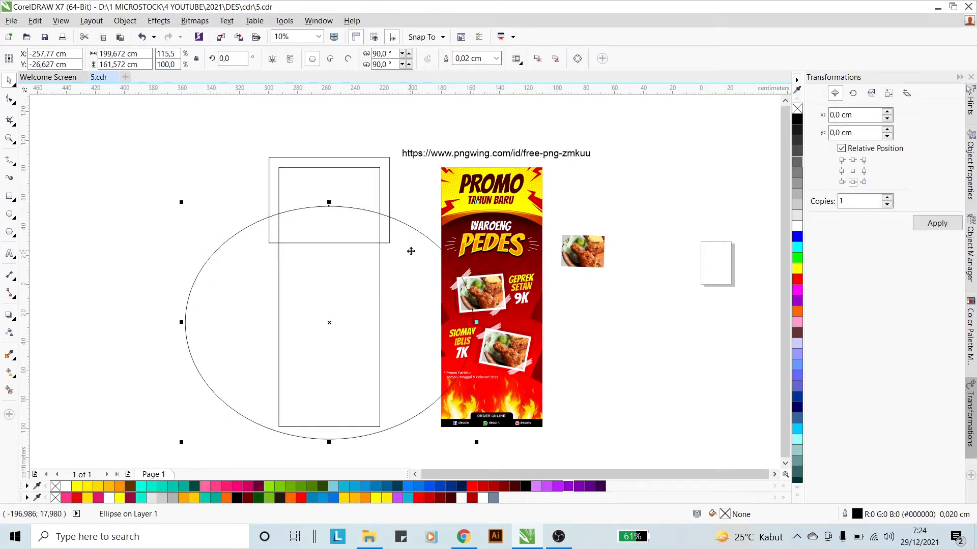
left_click_drag(405, 245, 404, 248)
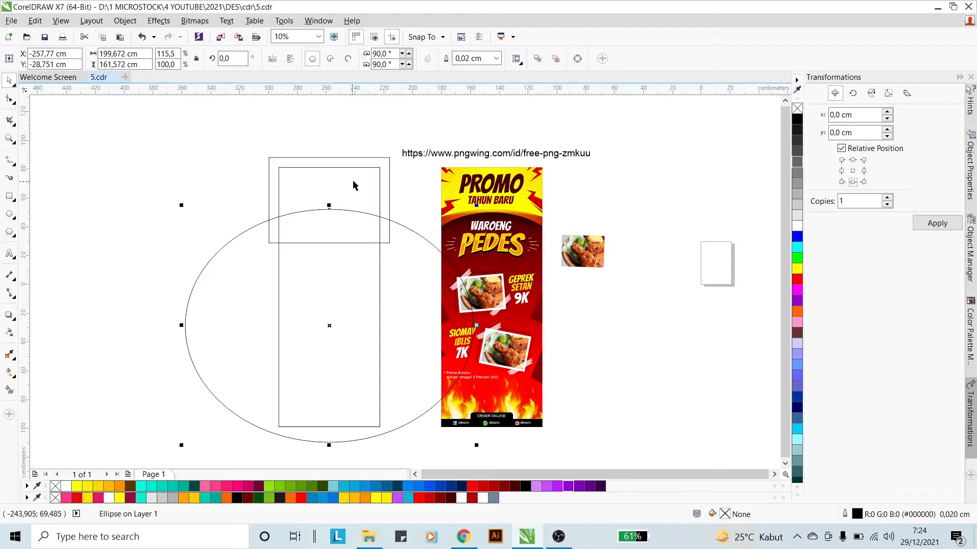
left_click_drag(399, 238, 398, 241)
left_click_drag(475, 328, 469, 328)
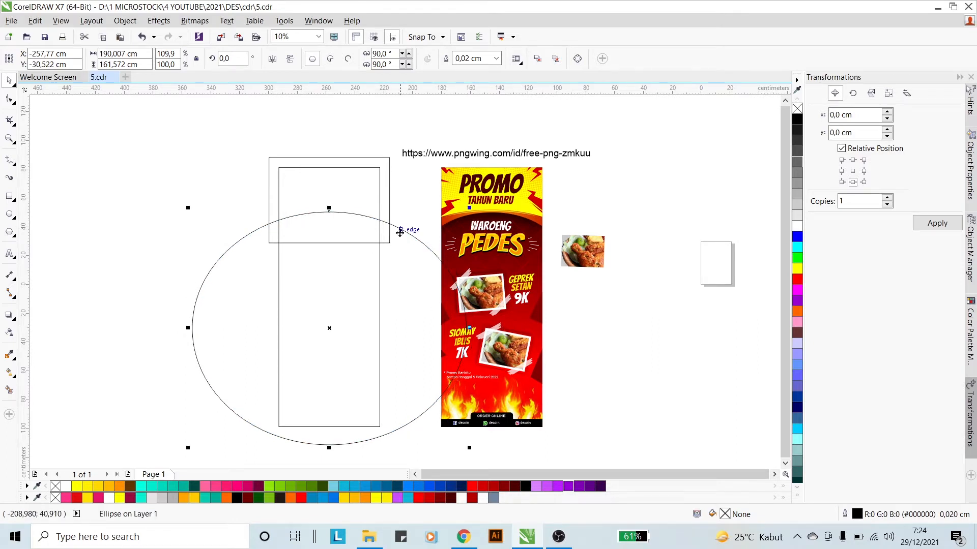
- Trim the header rectangle with the ellipse and delete the ellipse, leaving a header shape with an arched lower edge
left_click(384, 168, "shift")
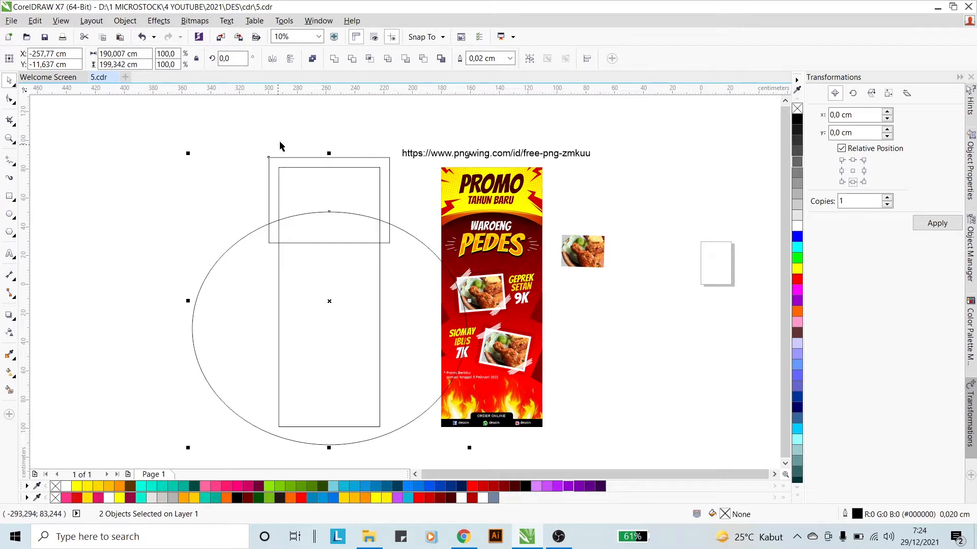
left_click(351, 60)
left_click(375, 120)
left_click(410, 244)
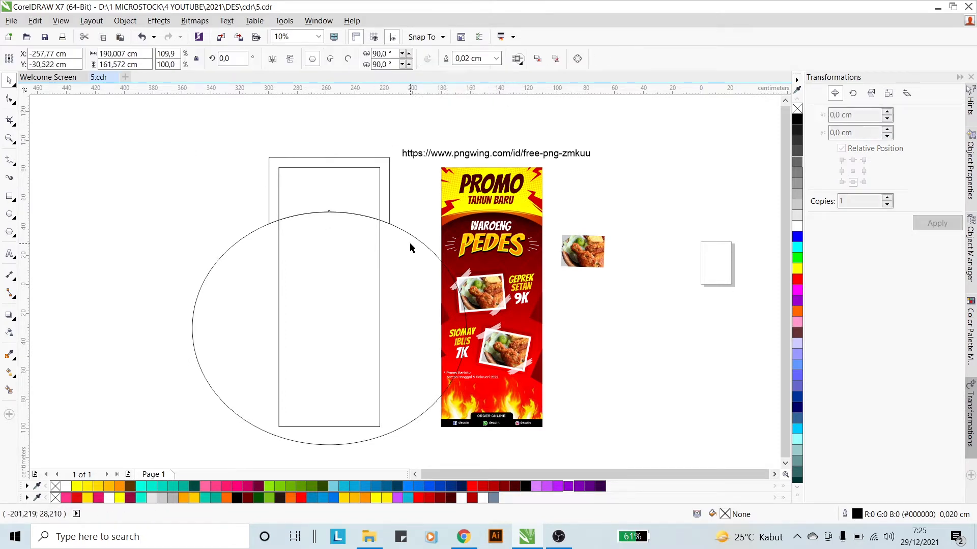
key("Delete")
- Try placing a copy of the arched header shape about 3 cm lower
left_click(389, 192)
left_click(362, 235, "shift")
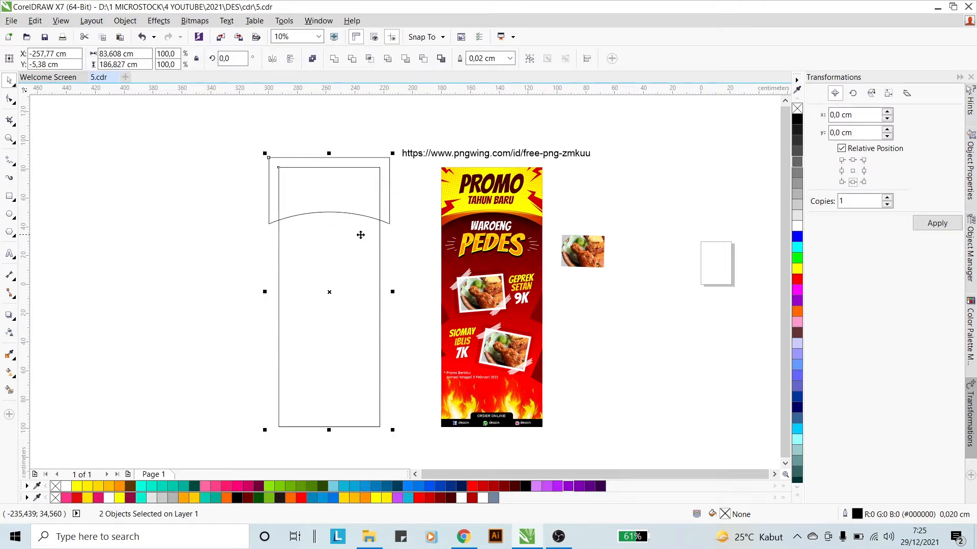
left_click(389, 193)
scroll(336, 231, "up", 4)
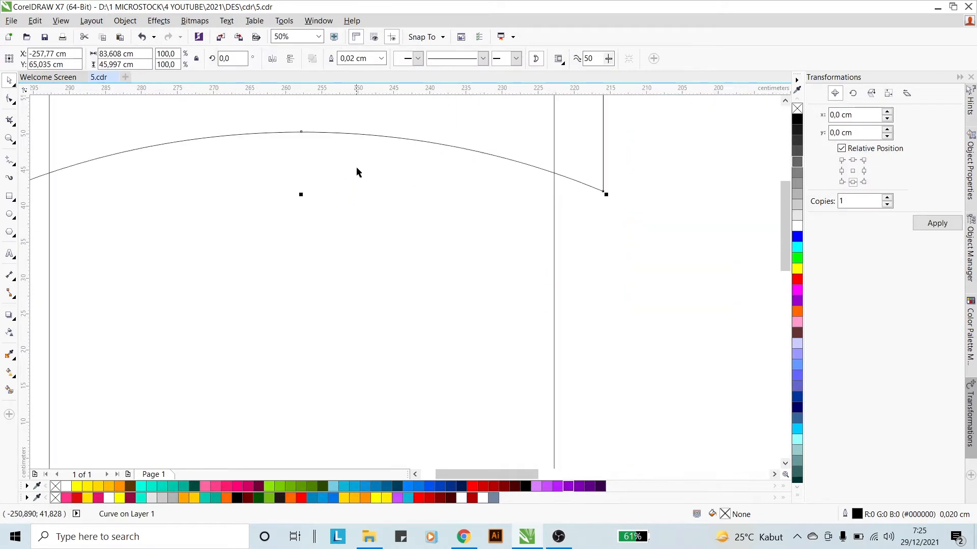
scroll(356, 172, "down", 5)
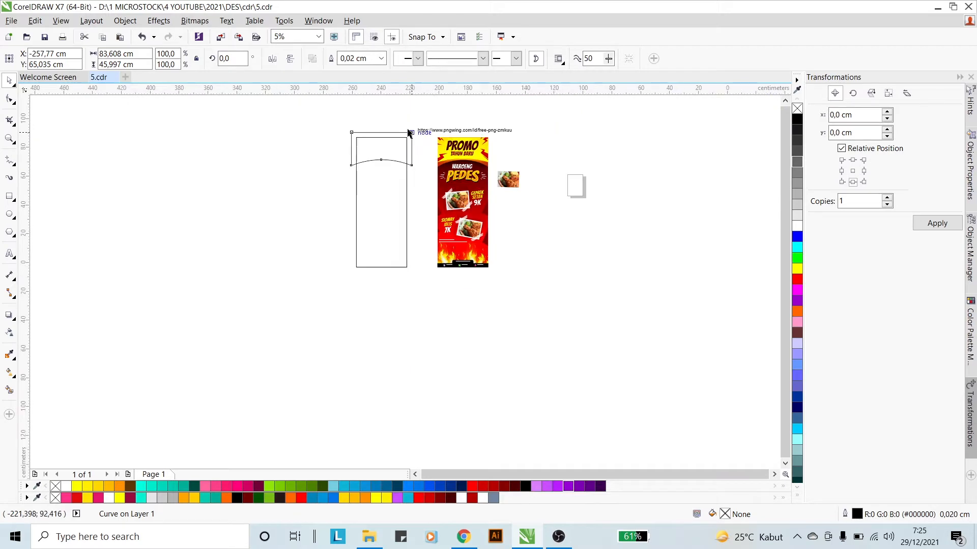
scroll(410, 133, "up", 2)
scroll(407, 154, "up", 2)
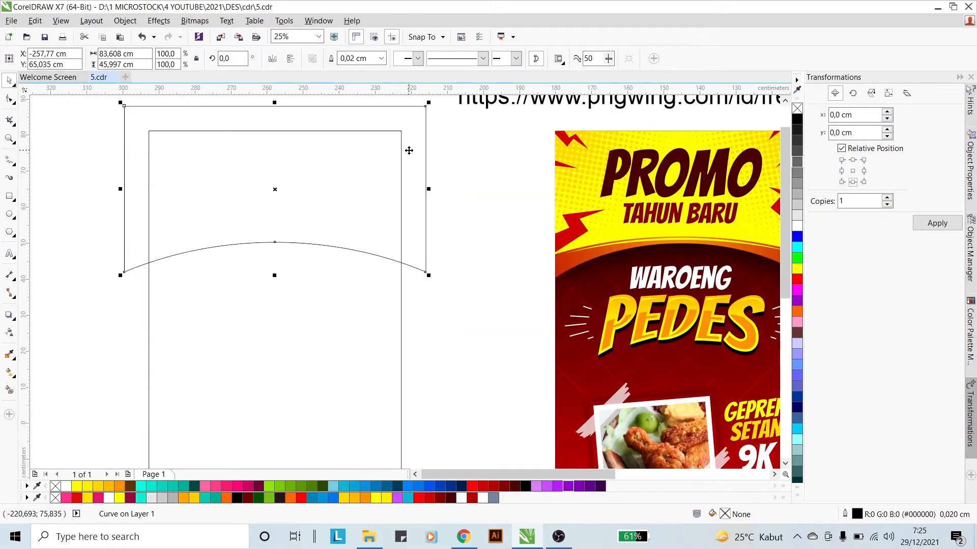
left_click_drag(409, 147, 410, 158)
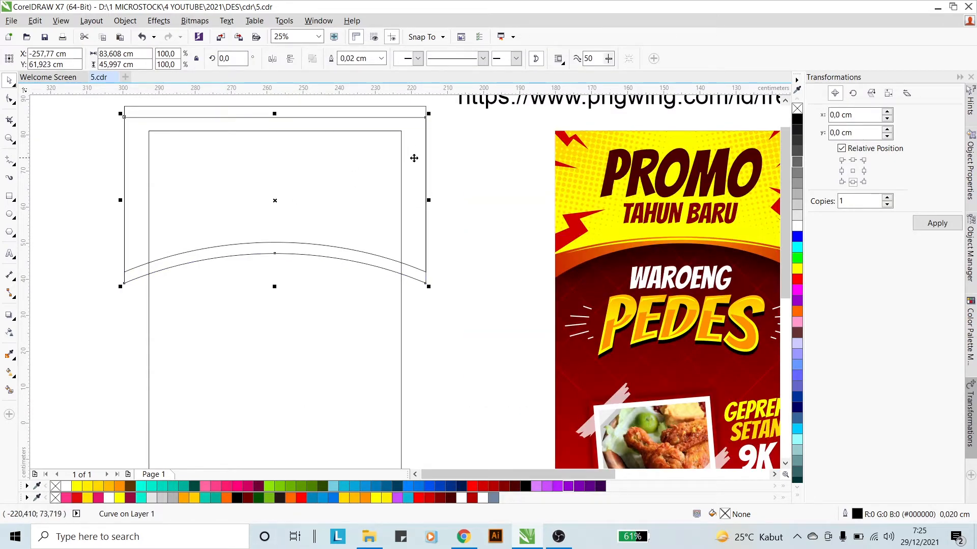
key("ctrl+z")
- Make a symmetrically widened copy of the header shape, about 100.7 cm wide, and raise it to a Y position of about 67.1 cm
left_click(468, 165)
left_click(415, 157)
left_click_drag(430, 189, 461, 188)
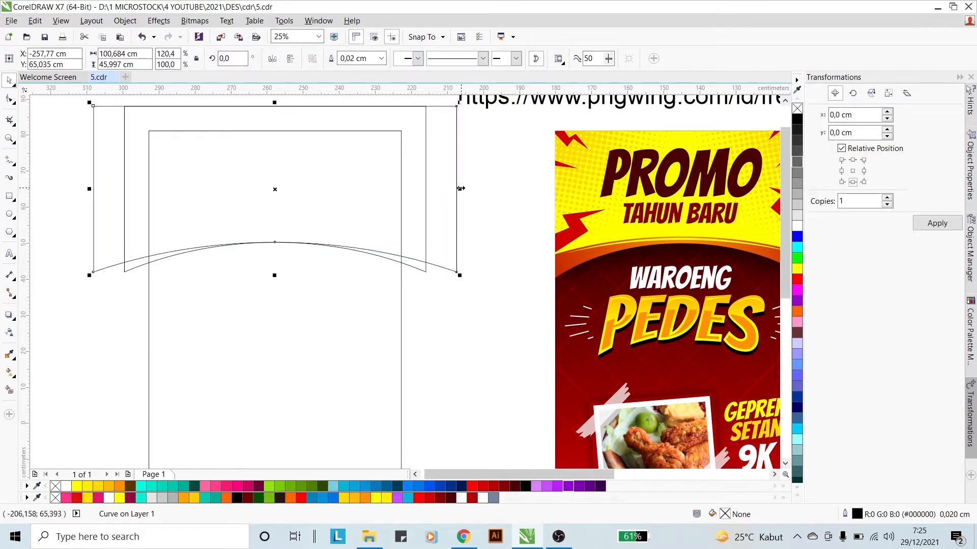
left_click_drag(444, 262, 446, 251)
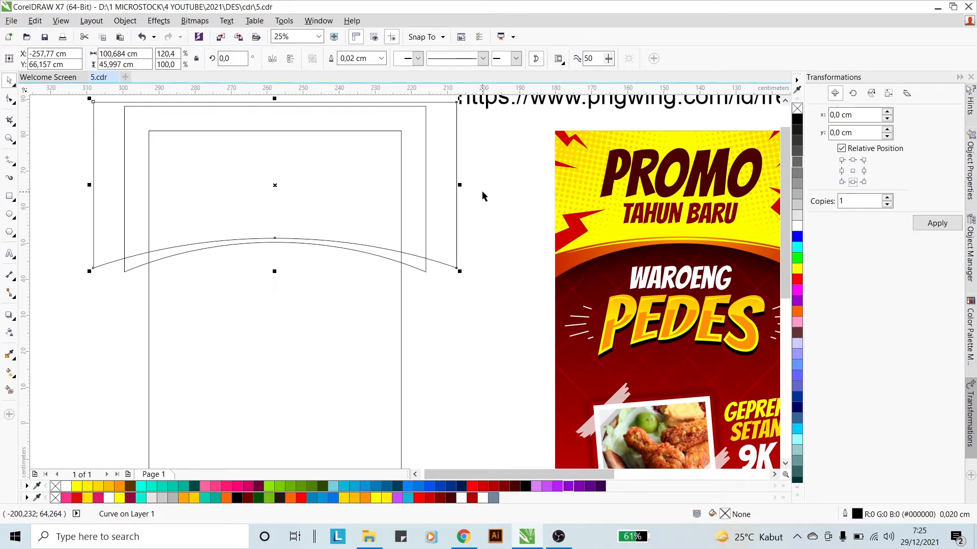
left_click_drag(450, 222, 448, 219)
left_click(444, 221)
left_click(427, 231)
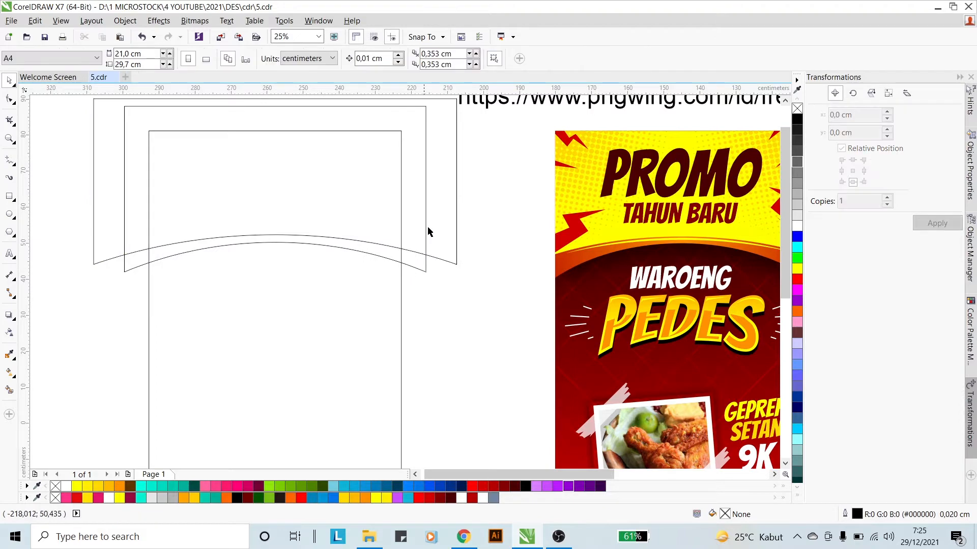
- Narrow the original header shape symmetrically to about 79.2 cm
left_click(425, 258)
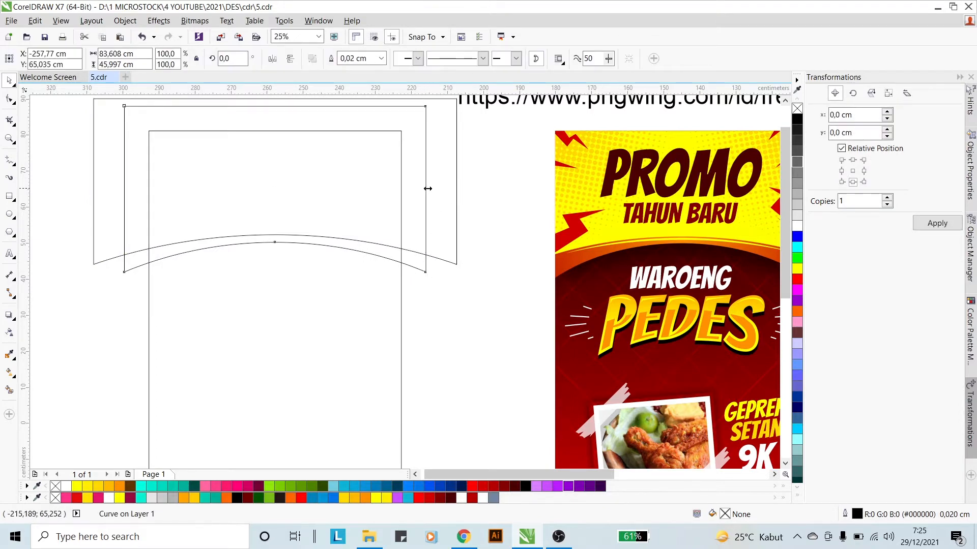
left_click_drag(428, 188, 420, 188)
left_click(382, 244)
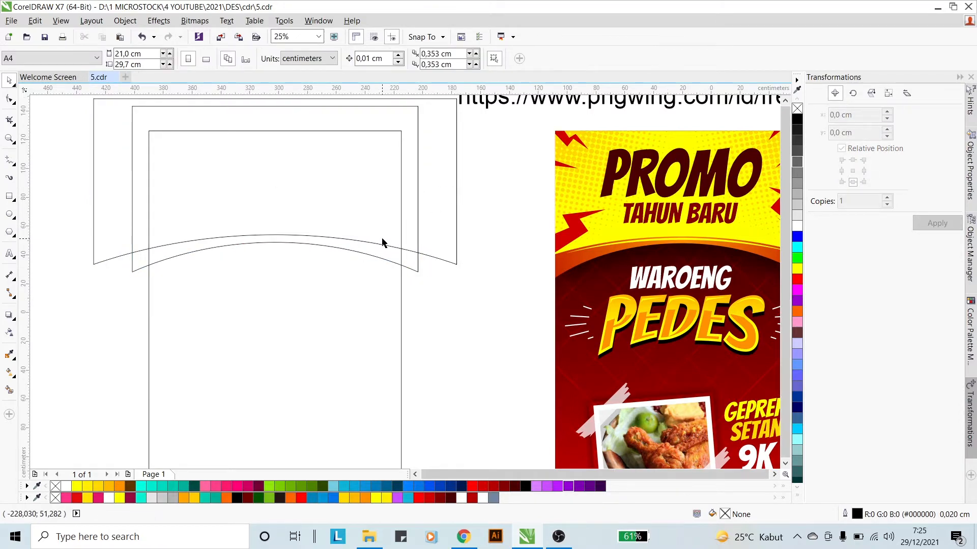
scroll(382, 239, "down", 1)
scroll(385, 235, "up", 1)
left_click(410, 275)
left_click(399, 284, "shift")
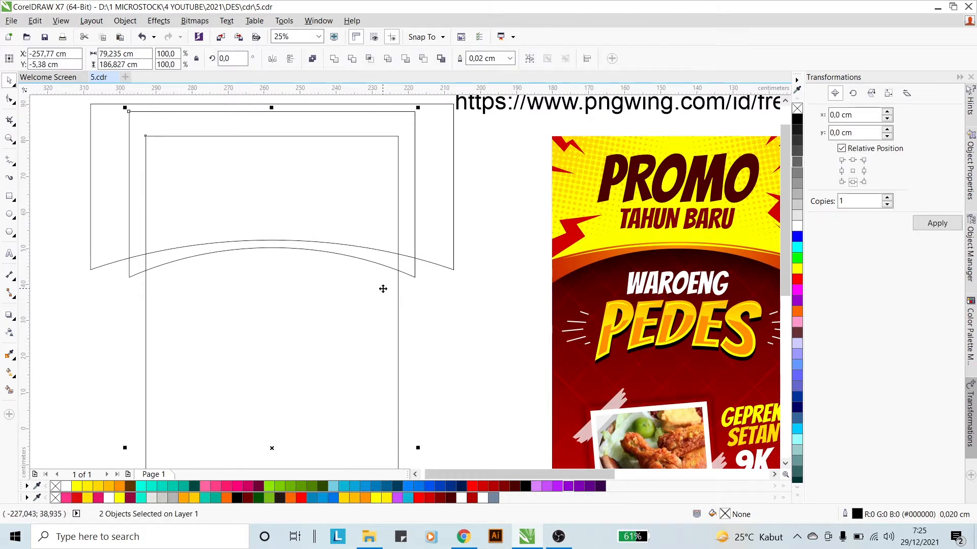
left_click(405, 297)
left_click(407, 273)
left_click(398, 290, "shift")
left_click(405, 325)
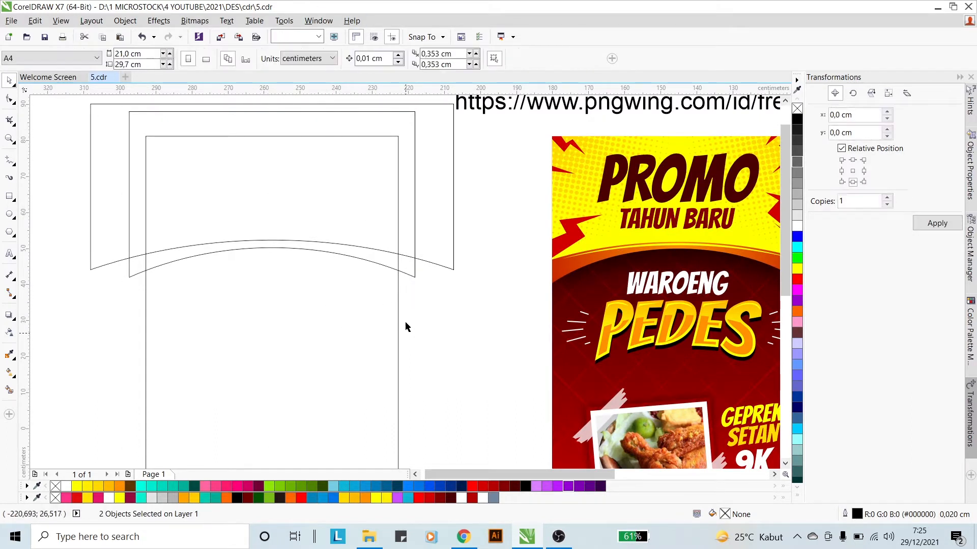
left_click(399, 272)
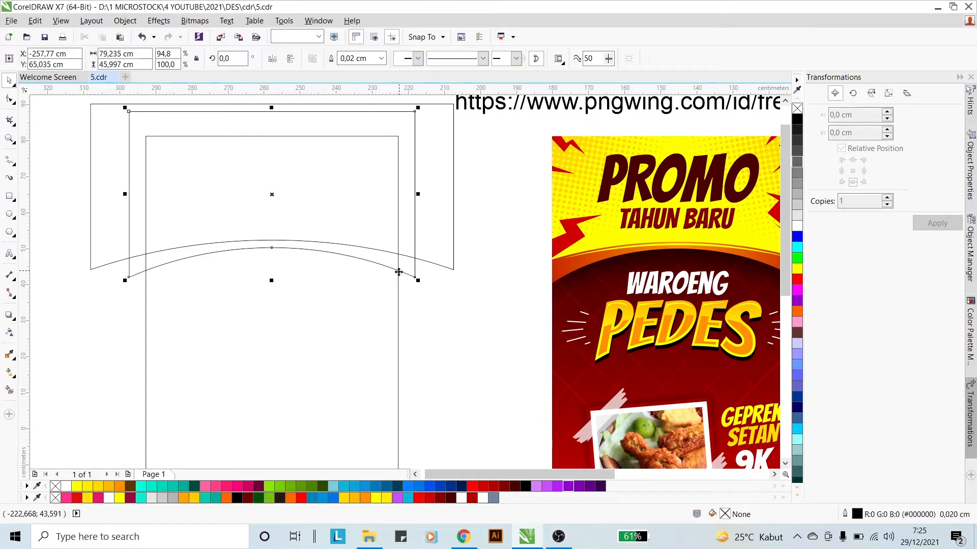
left_click(381, 309, "shift")
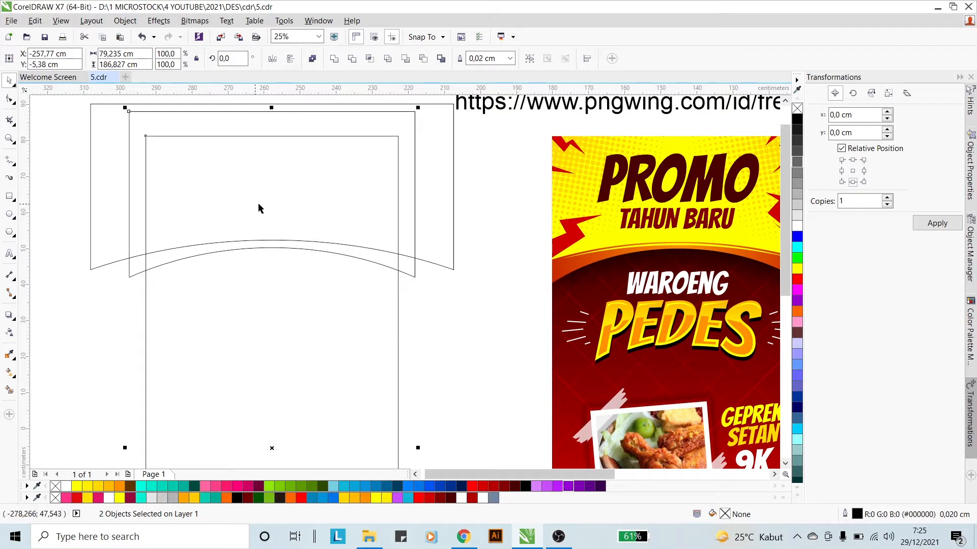
left_click(423, 269, "shift")
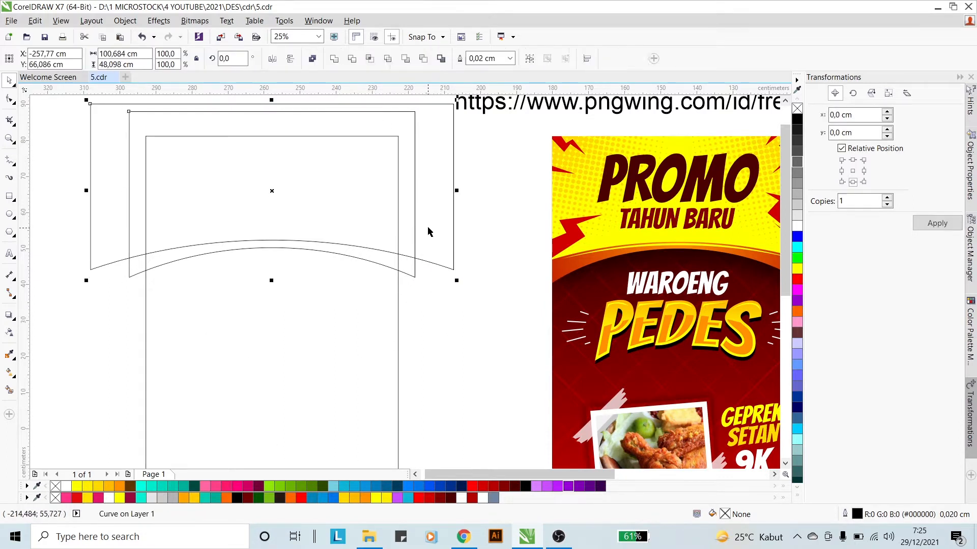
- Fill the narrower header shape with yellow, the wider one with light grey and the 70 × 180 cm base rectangle with red
left_click(400, 271)
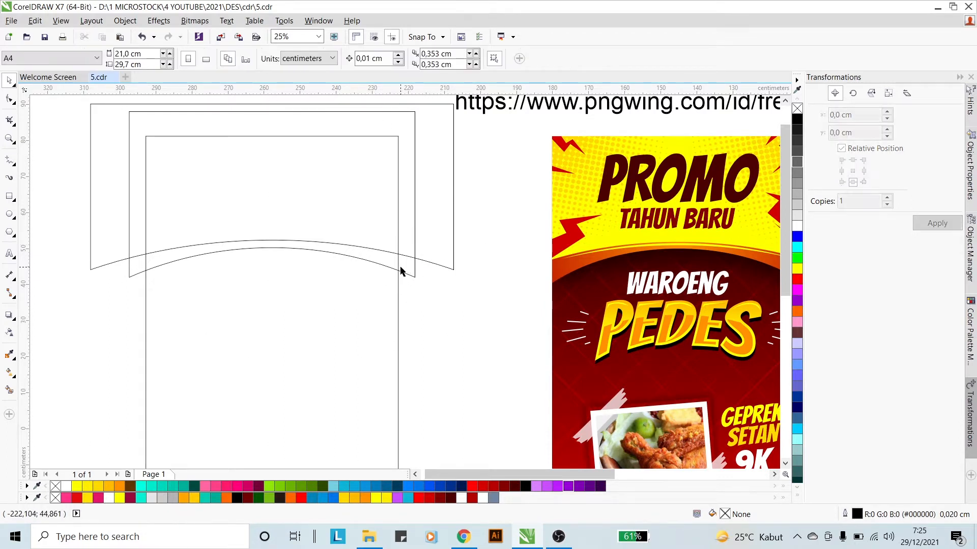
left_click(797, 270)
key("Tab")
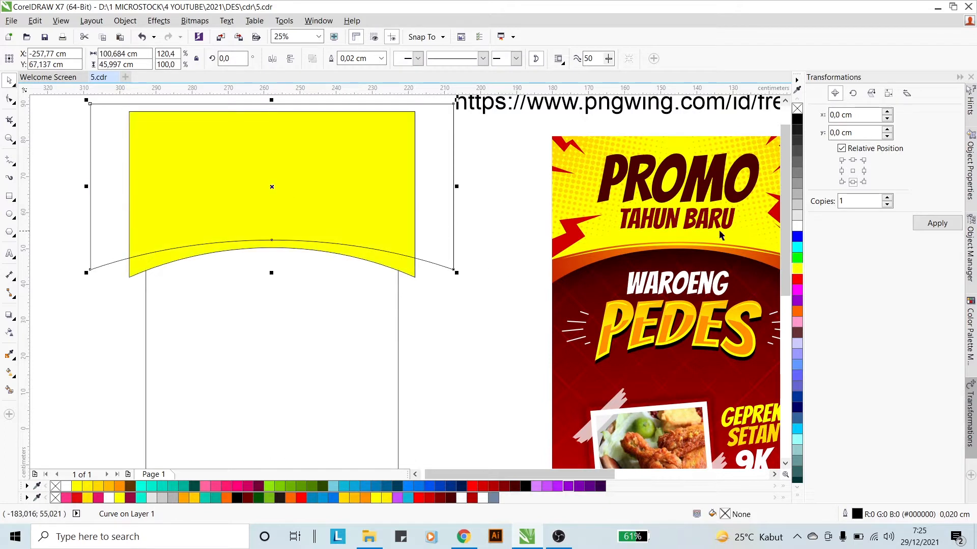
left_click(797, 205)
left_click(356, 307)
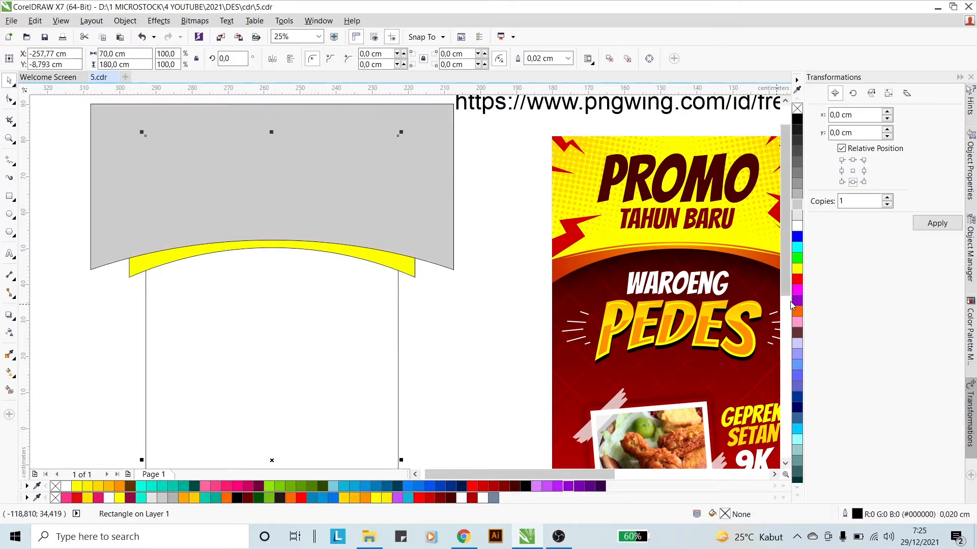
left_click(797, 281)
- Intersect the yellow header shape with the red base rectangle and remove the overhanging original shape
left_click(411, 275)
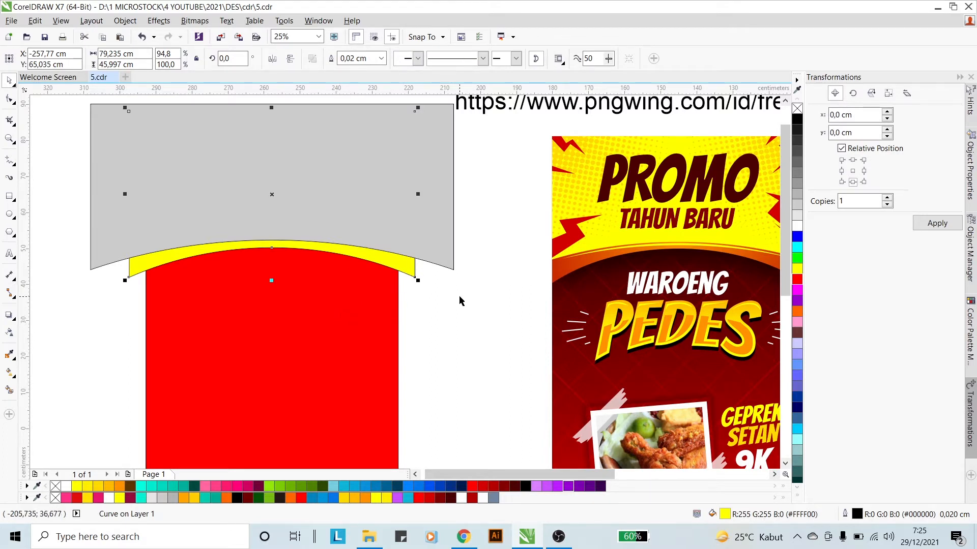
left_click(369, 331, "shift")
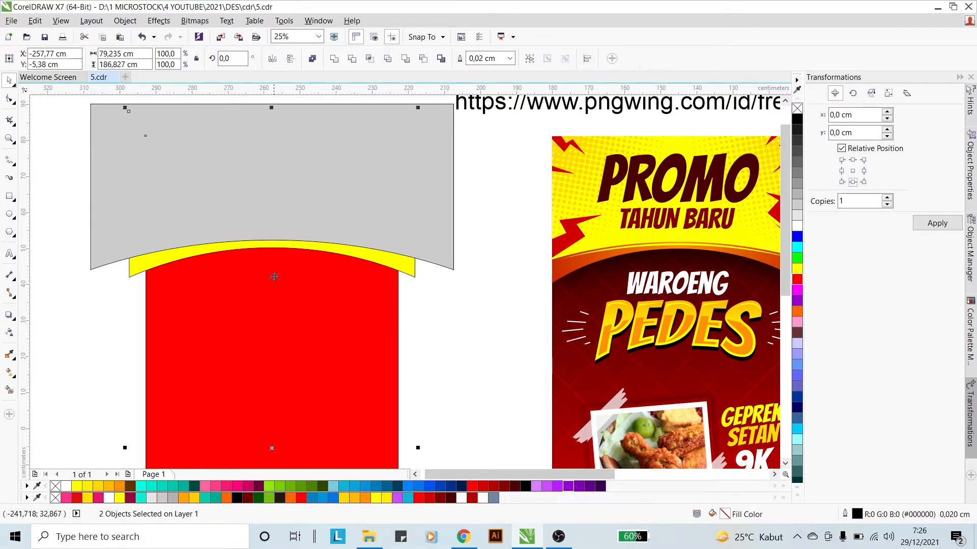
left_click(370, 59)
left_click(414, 278)
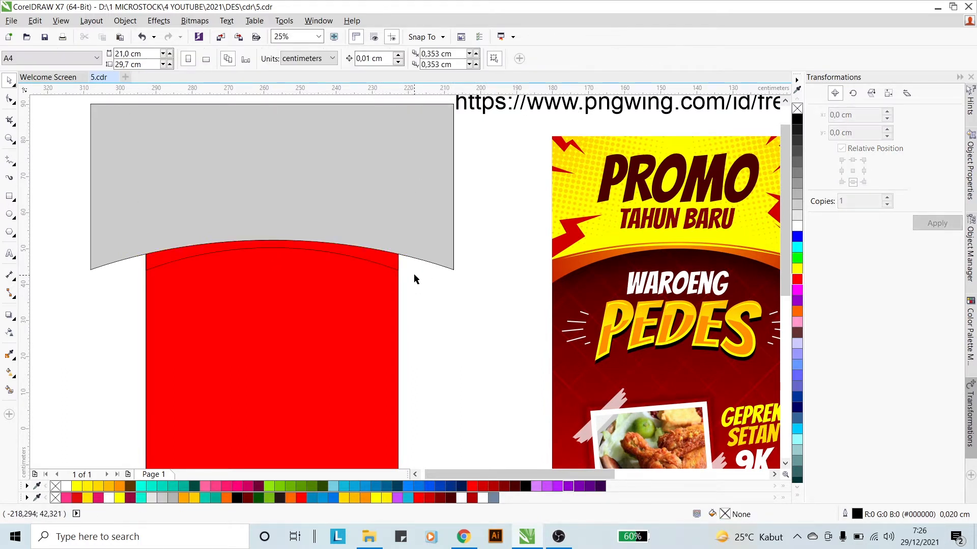
- Fill the intersected header piece on the red base with yellow
left_click(410, 237)
left_click(415, 308)
left_click(395, 273)
left_click(797, 268)
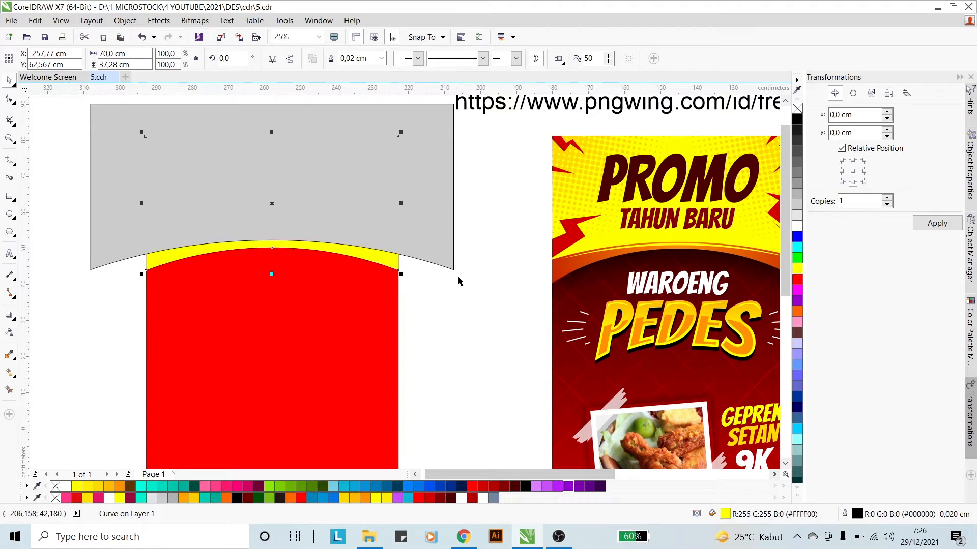
- Intersect the grey header shape with the yellow header piece and delete the grey original
left_click(457, 276)
left_click(406, 212)
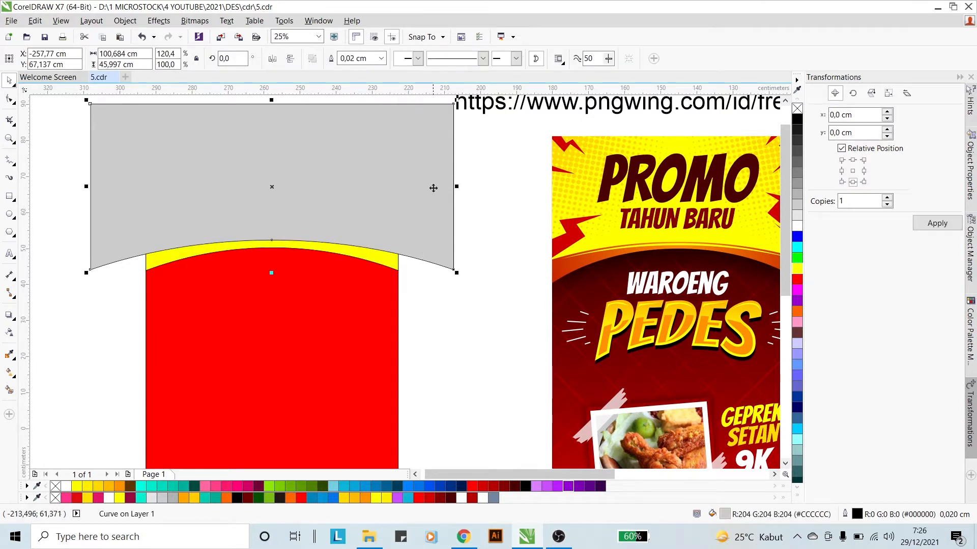
left_click(395, 263, "shift")
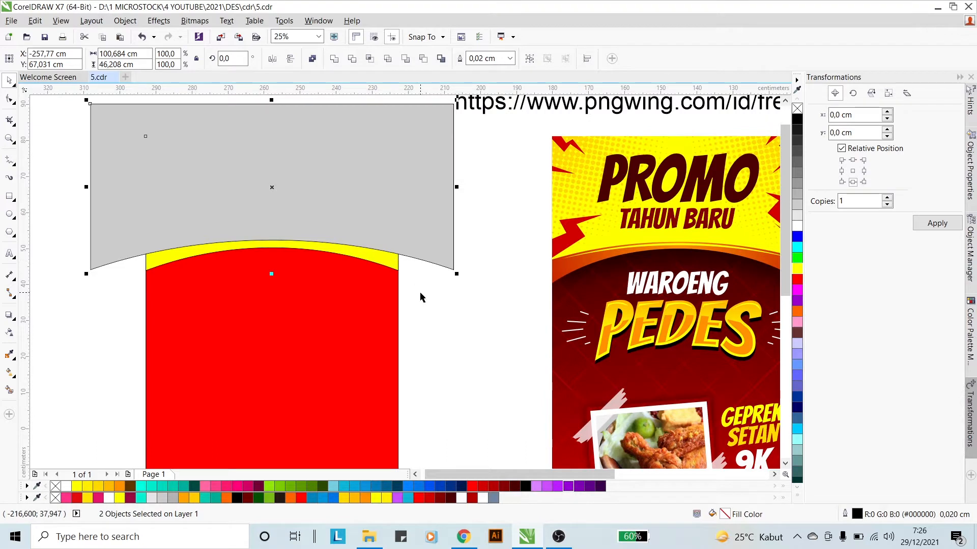
left_click(369, 60)
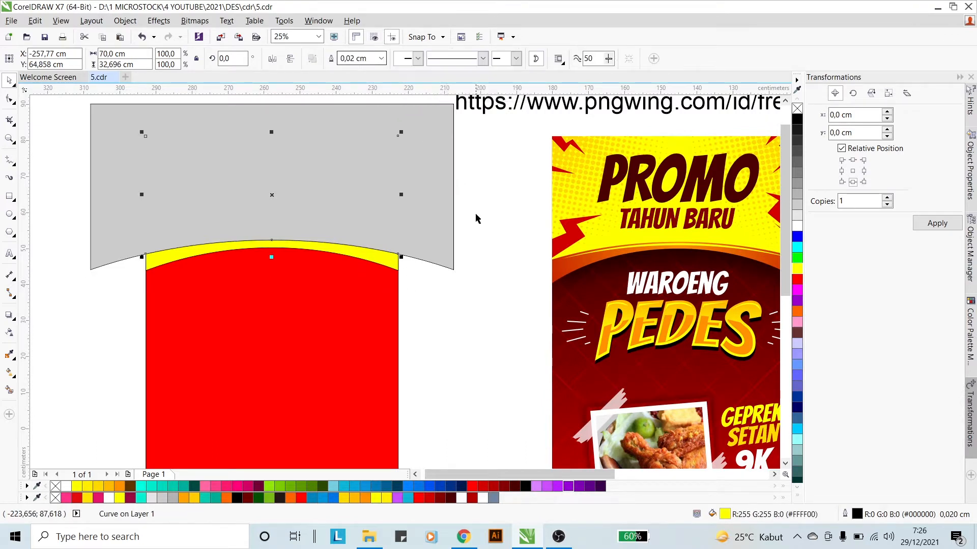
left_click(476, 213)
left_click(434, 201)
key("Delete")
left_click(350, 220)
scroll(350, 220, "down", 2)
scroll(340, 202, "up", 2)
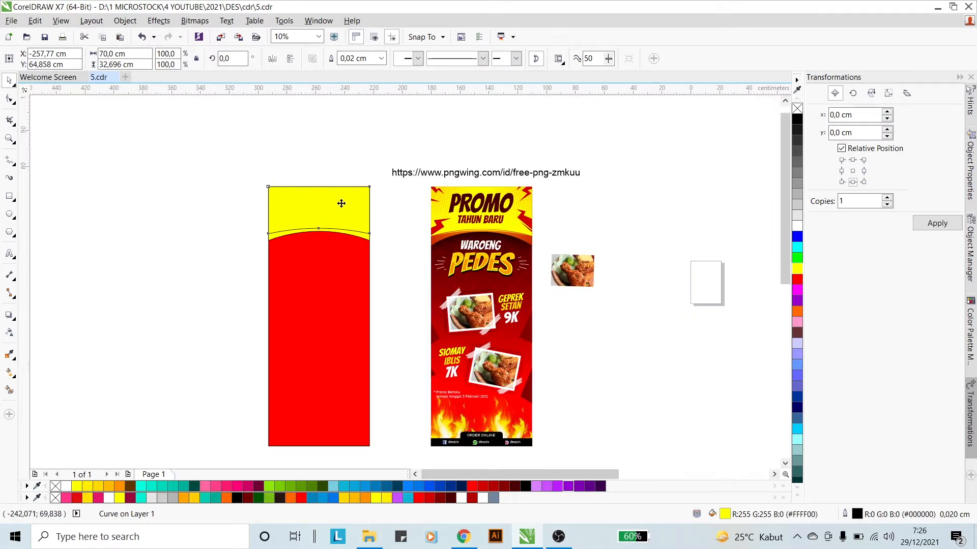
- Examine the reference banner's yellow header and its halftone pattern beside the new header
left_click(350, 155)
left_click(355, 193)
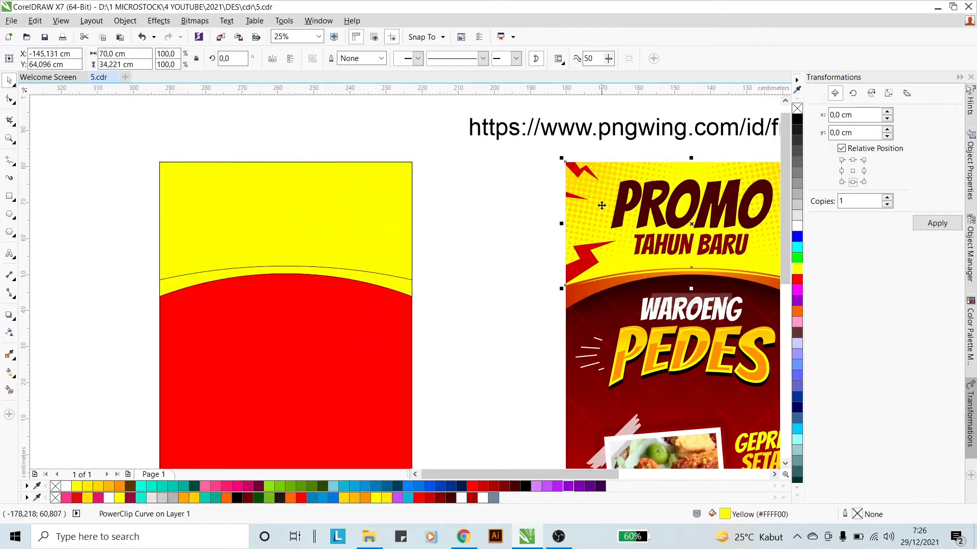
left_click(600, 155)
left_click(625, 175)
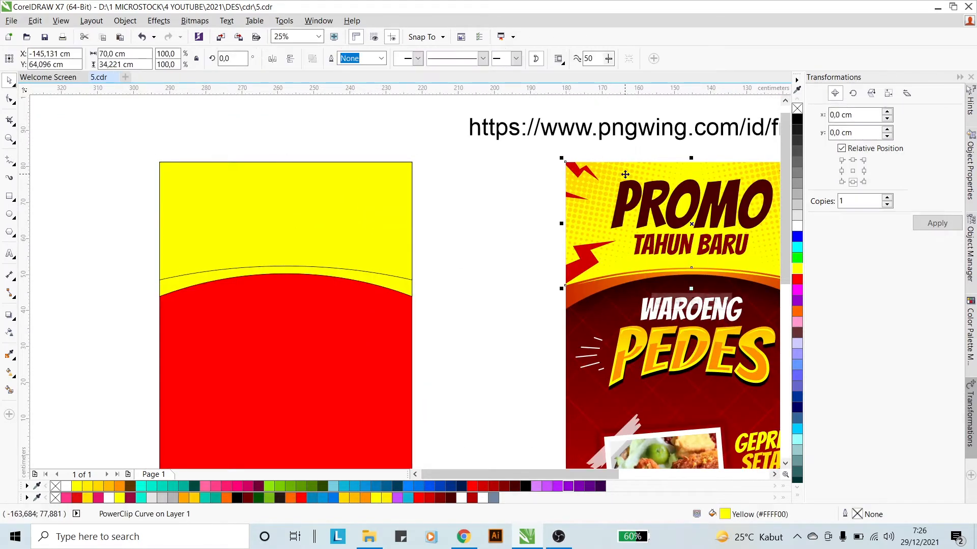
left_click(606, 145)
left_click(621, 187)
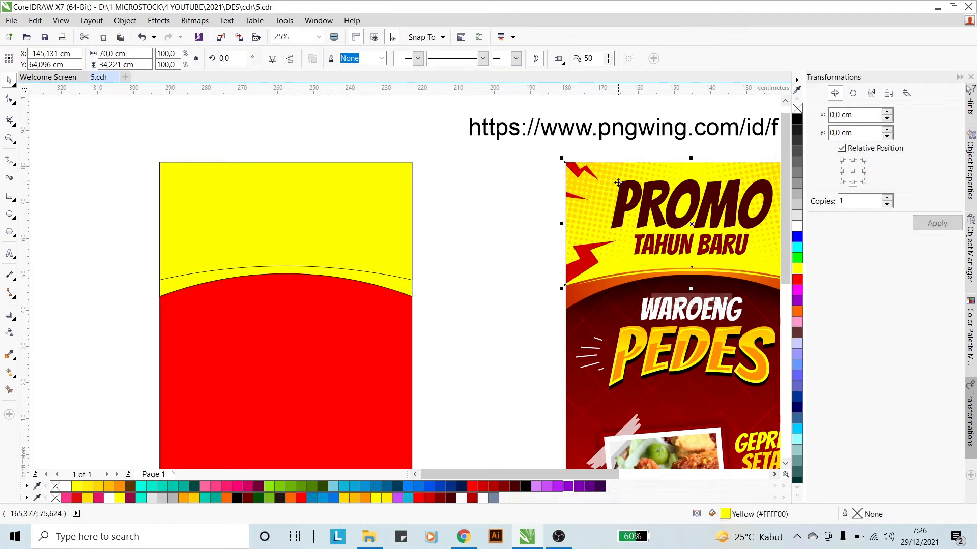
left_click(608, 154)
left_click(608, 154)
left_click(605, 178)
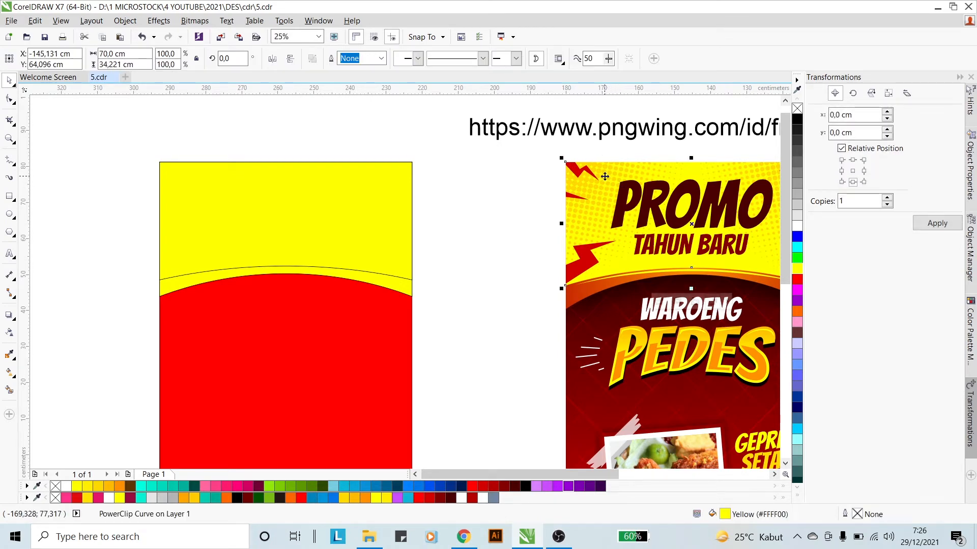
left_click(600, 156)
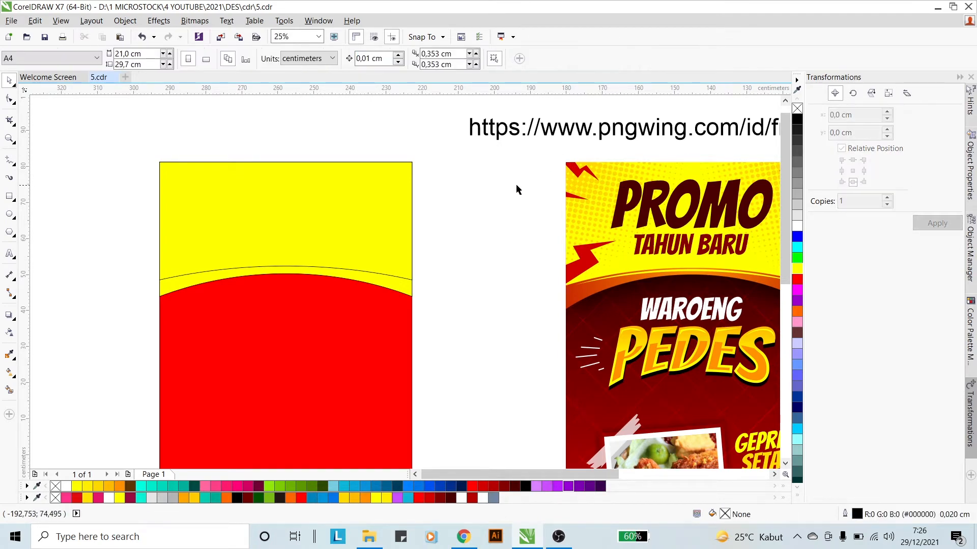
- Ungroup the red burst shapes on the reference header and open the yellow header's PowerClip contents for editing
scroll(509, 183, "down", 2)
scroll(536, 184, "up", 2)
left_click(539, 182)
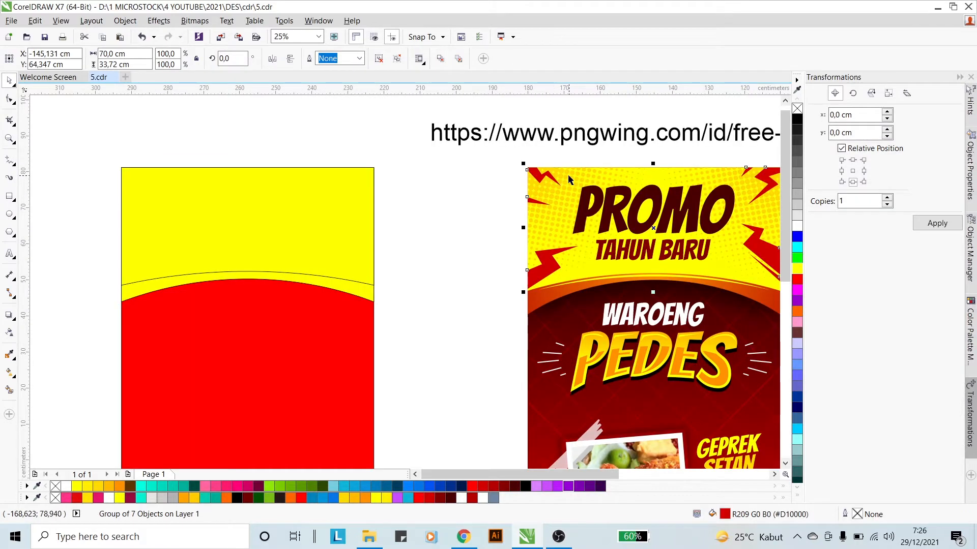
key("ctrl+u")
left_click(480, 187)
double_click(545, 184)
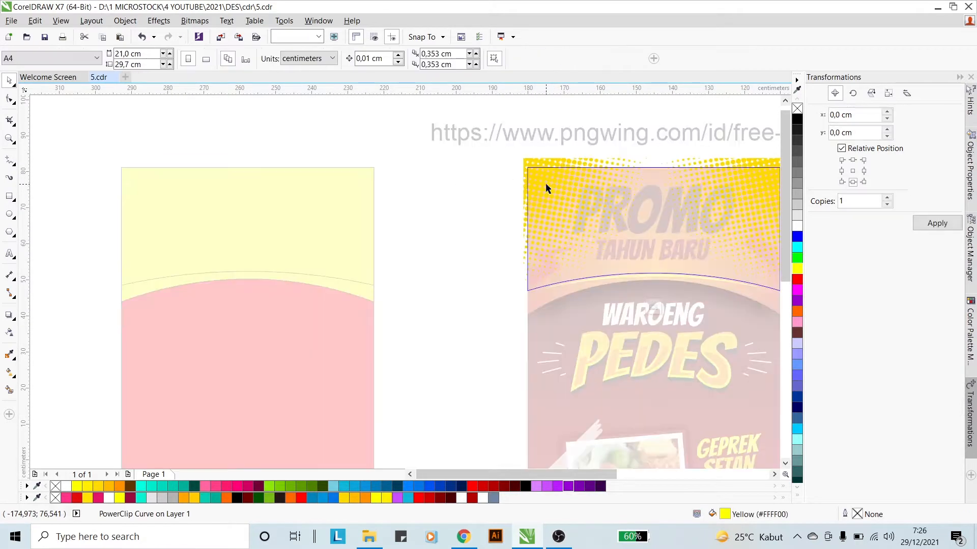
- Copy the yellow halftone dot group out of the reference header's PowerClip and place the copy between the two banners
left_click(555, 185)
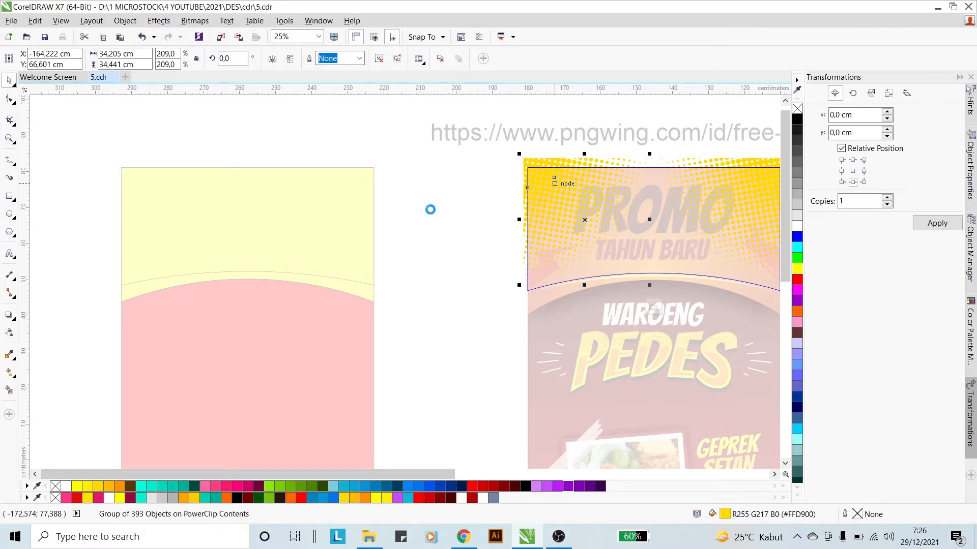
left_click(430, 209, "ctrl")
key("ctrl+v")
left_click_drag(547, 193, 431, 195)
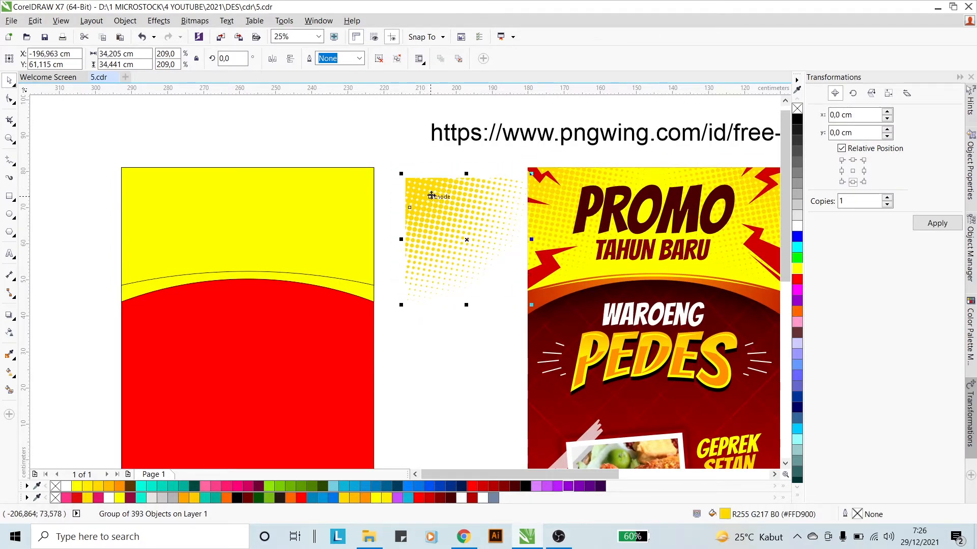
- Apply an elliptical fountain fill, white at the centre and yellow outside, to the upper header piece of the new banner
left_click(191, 191)
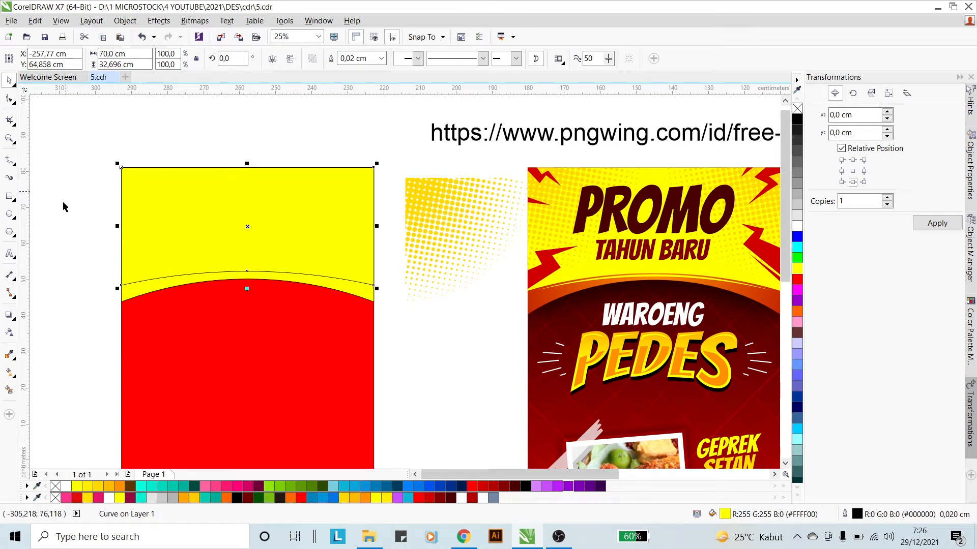
left_click(9, 371)
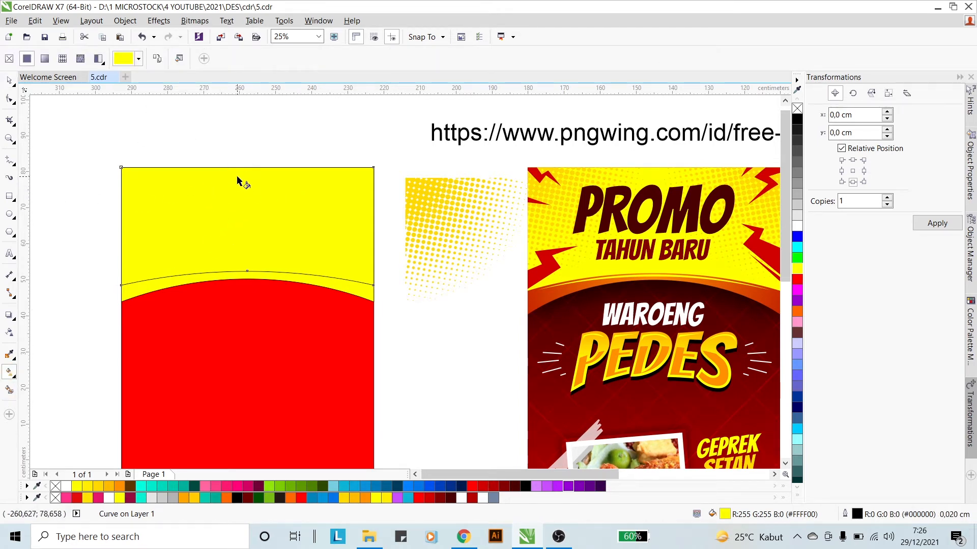
left_click_drag(237, 177, 237, 250)
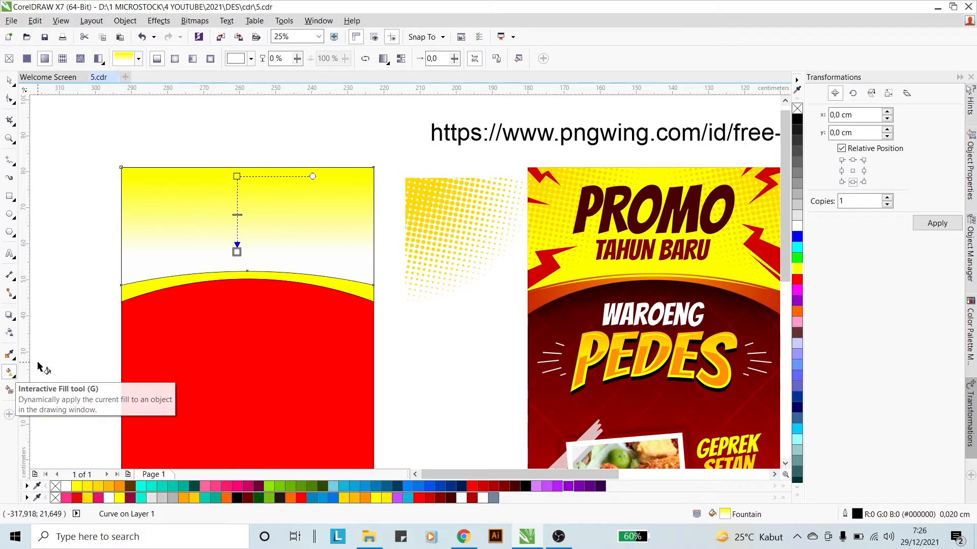
left_click(174, 58)
mouse_move(318, 214)
left_mouse_down()
mouse_move(354, 197)
mouse_move(321, 197)
left_mouse_up()
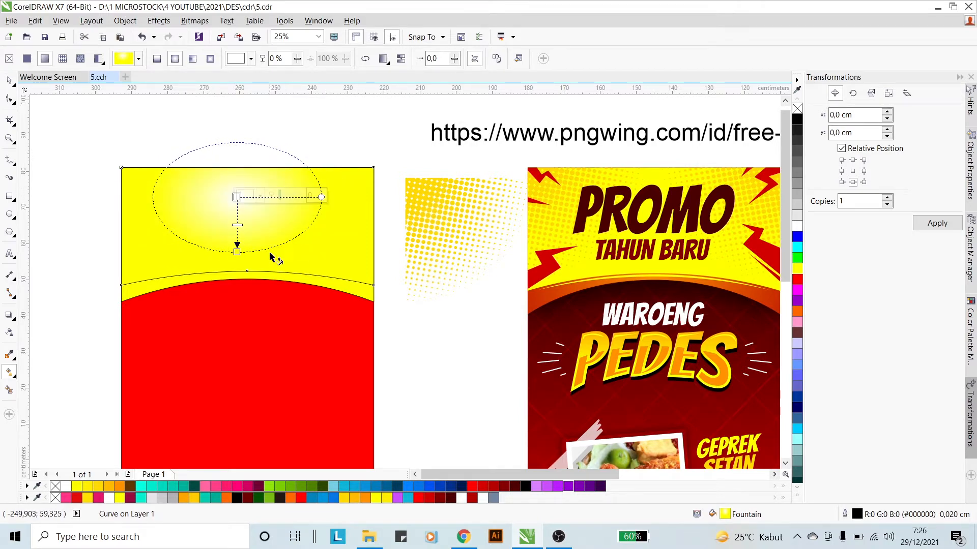
left_click_drag(237, 251, 237, 271)
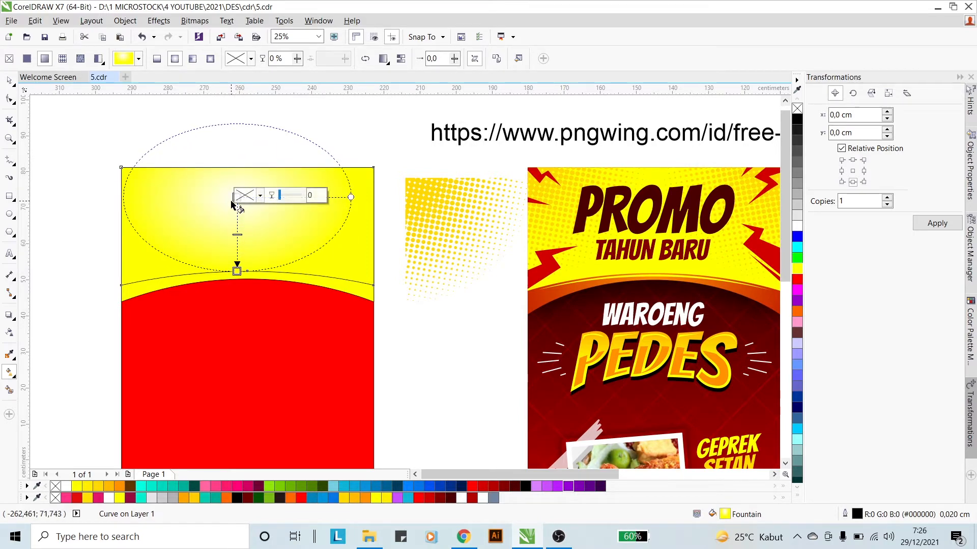
left_click_drag(233, 197, 234, 216)
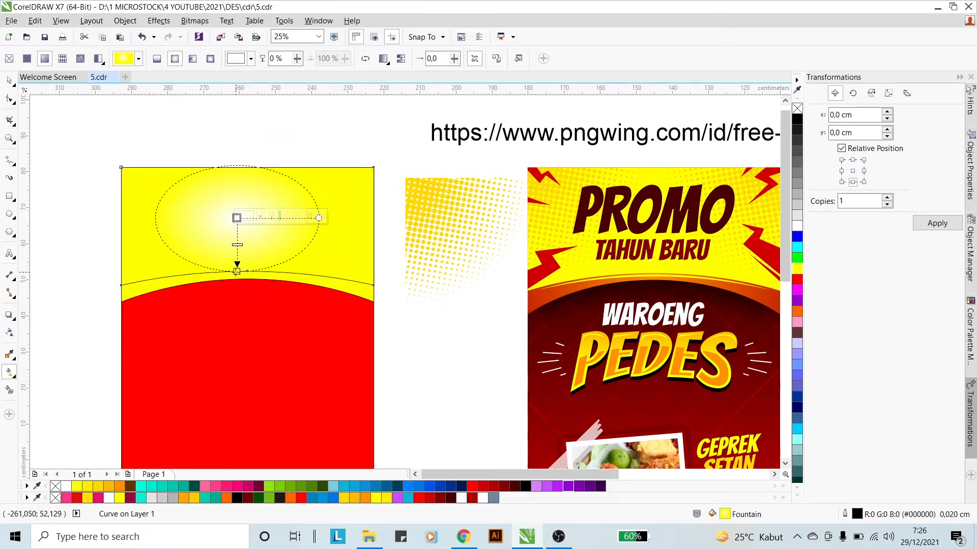
- Recolour the upper header's elliptical gradient to yellow at the centre and orange at the outer end
left_click(237, 272)
left_click(119, 487)
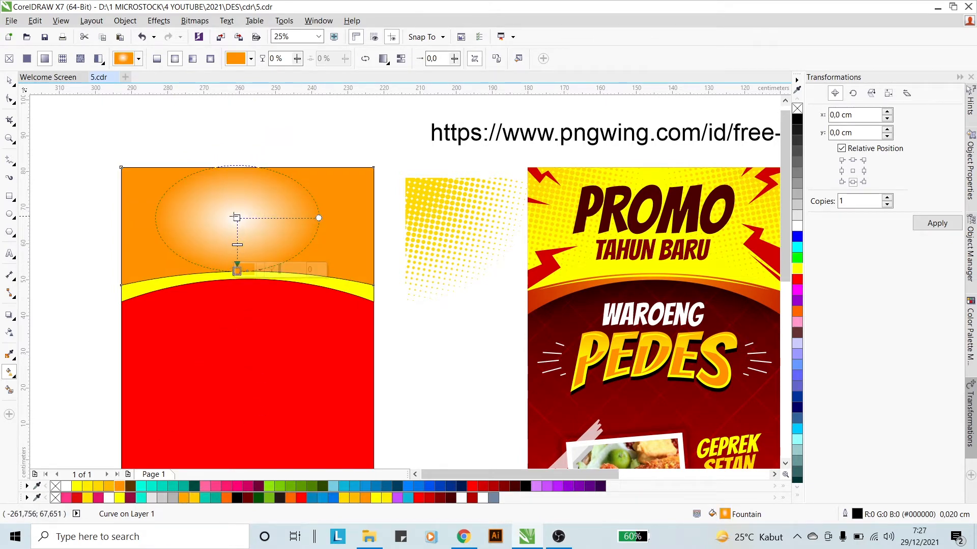
left_click(236, 217)
left_click(77, 487)
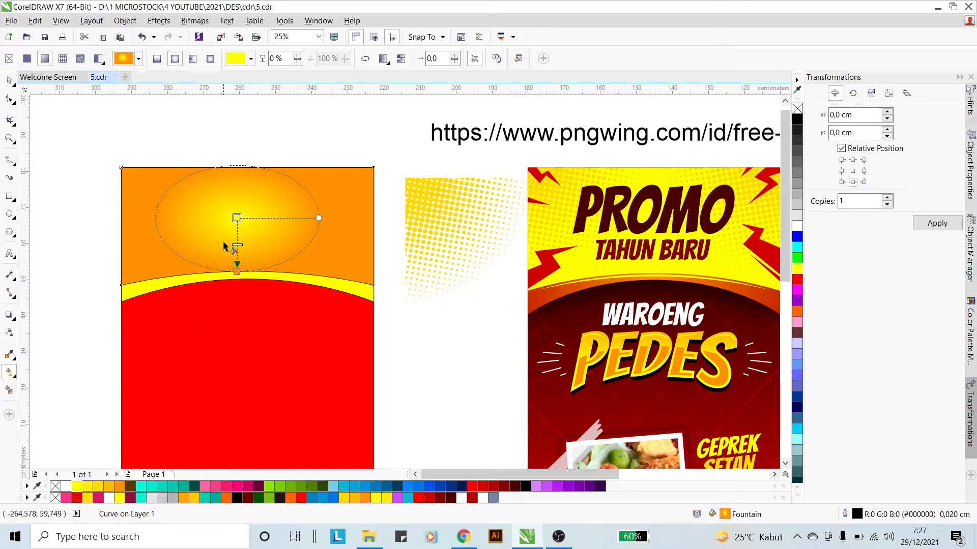
- Enlarge the upper header's gradient ellipse beyond the piece's edges and shift its centre to the middle of the header
left_click_drag(237, 246, 237, 322)
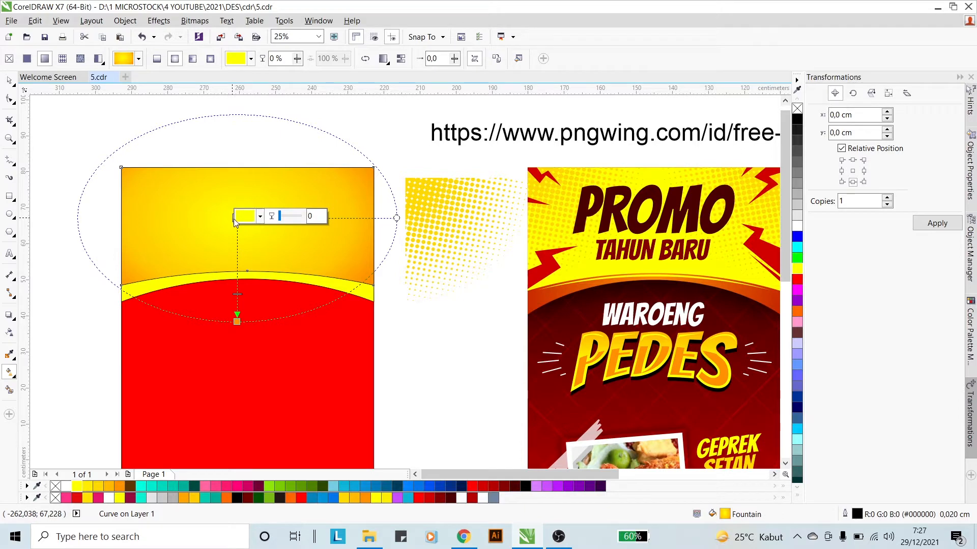
left_click_drag(232, 217, 252, 232)
left_click_drag(236, 321, 261, 309)
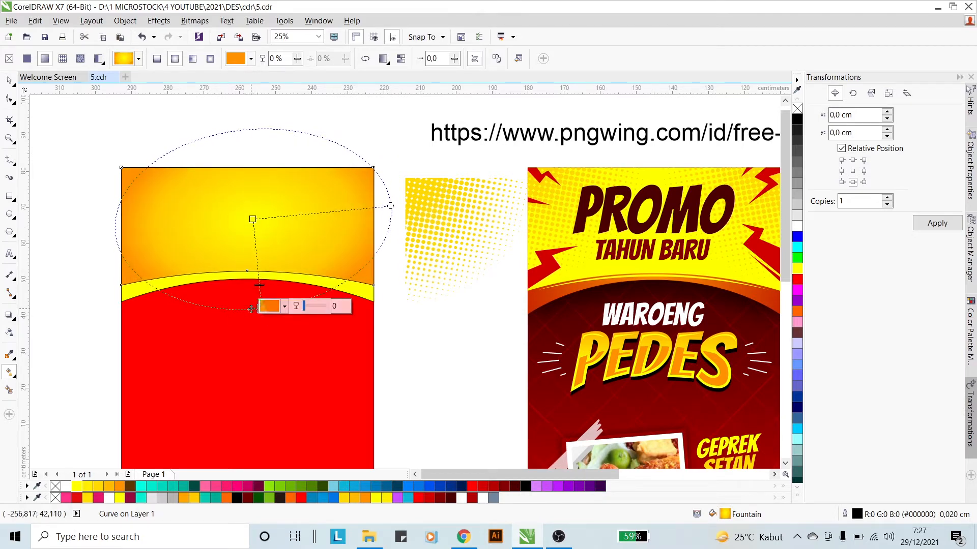
left_click_drag(261, 308, 256, 342)
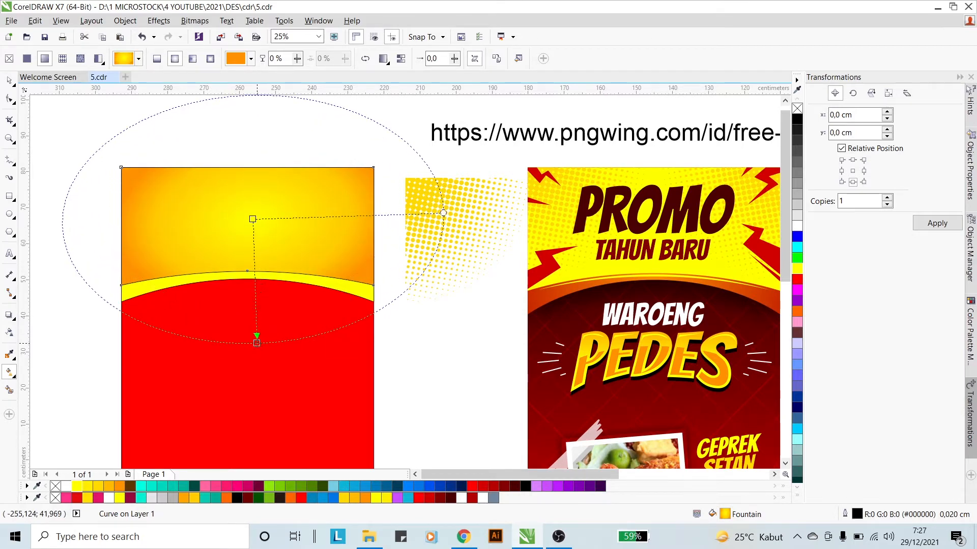
- Remove the outline from the upper header piece
left_click(9, 81)
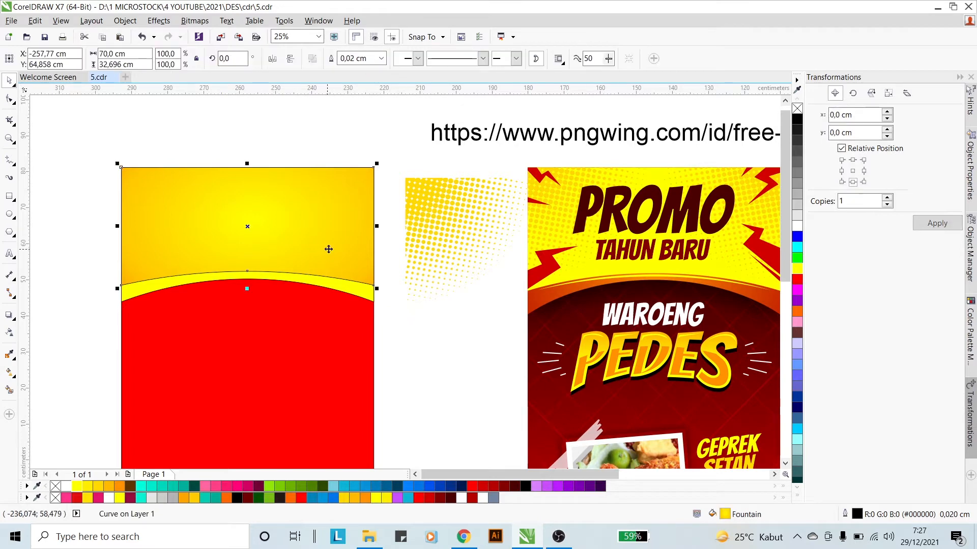
right_click(797, 108)
left_click(504, 162)
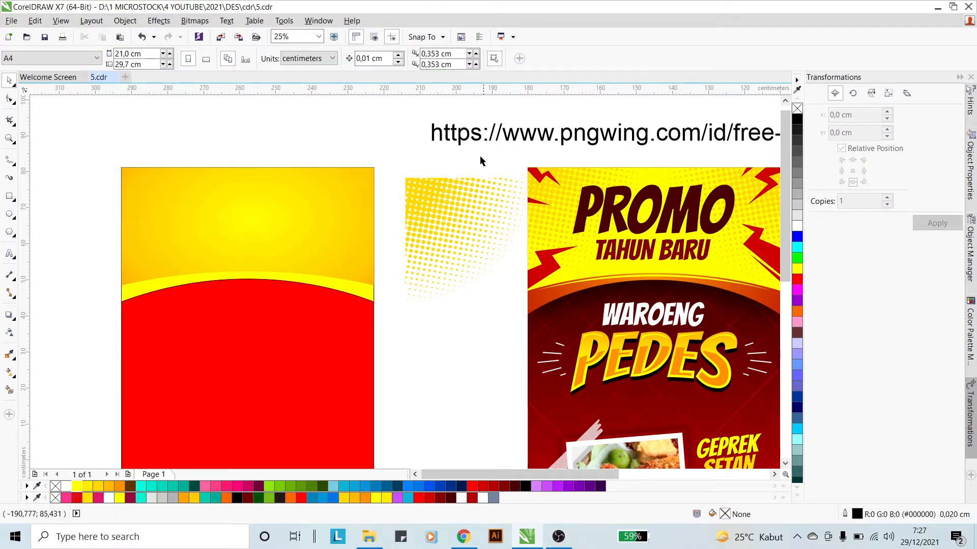
- Apply an elliptical fountain fill to the lower curved yellow band, centring it on the arc and stretching it towards the band's end
scroll(471, 162, "down", 2)
scroll(533, 205, "up", 2)
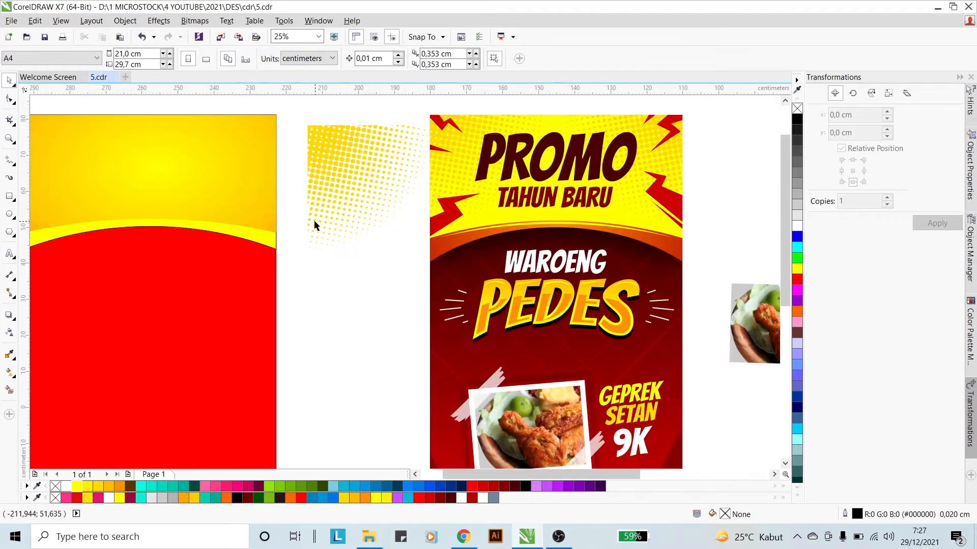
left_click(266, 226)
scroll(315, 220, "down", 2)
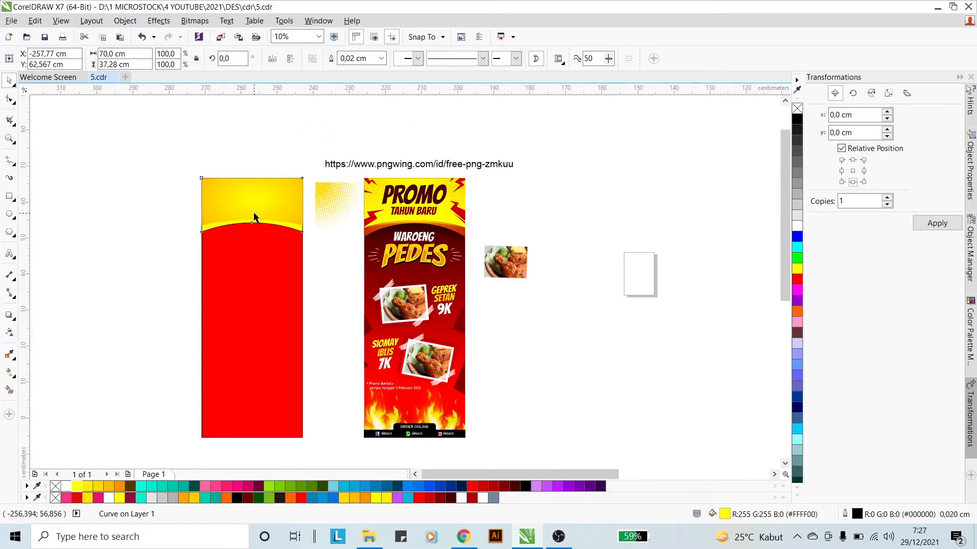
scroll(254, 218, "up", 2)
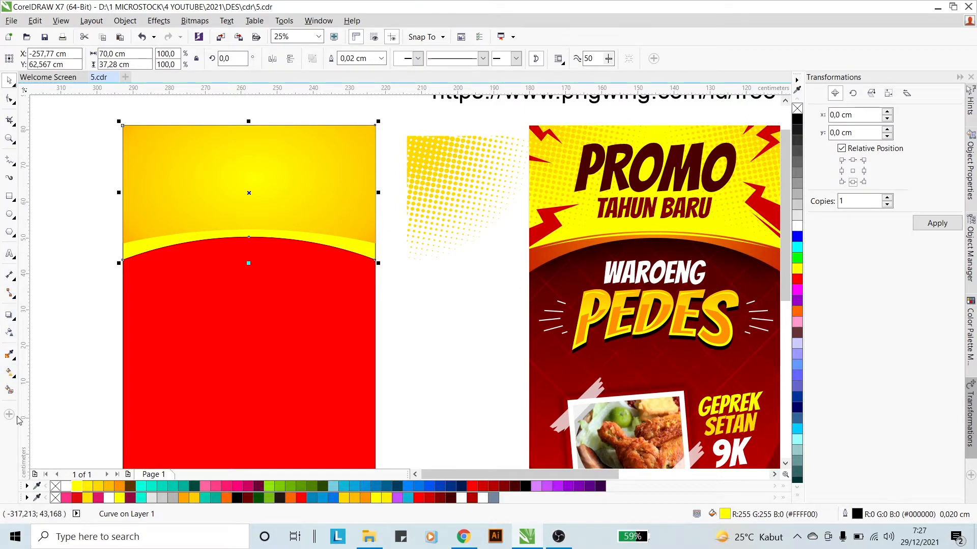
left_click(10, 373)
left_click_drag(153, 243, 329, 244)
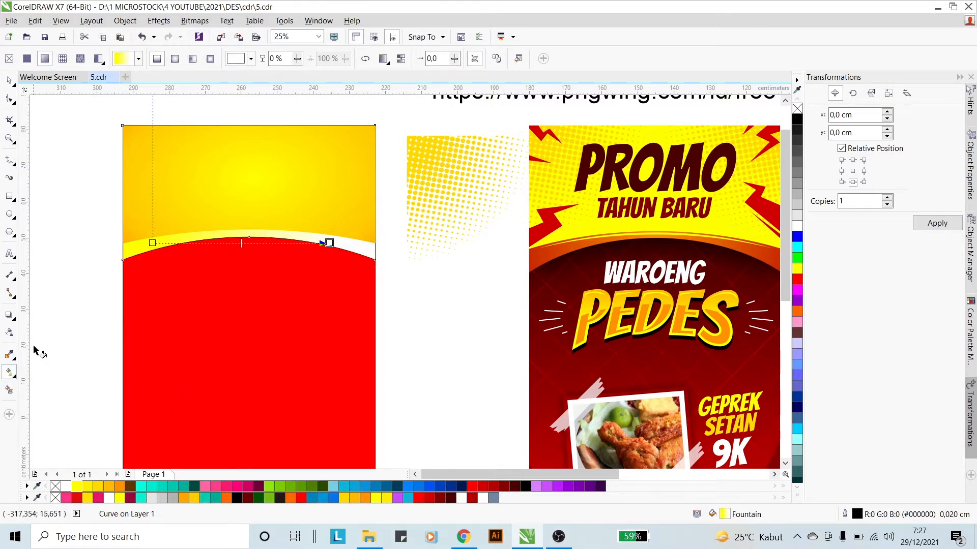
left_click(174, 58)
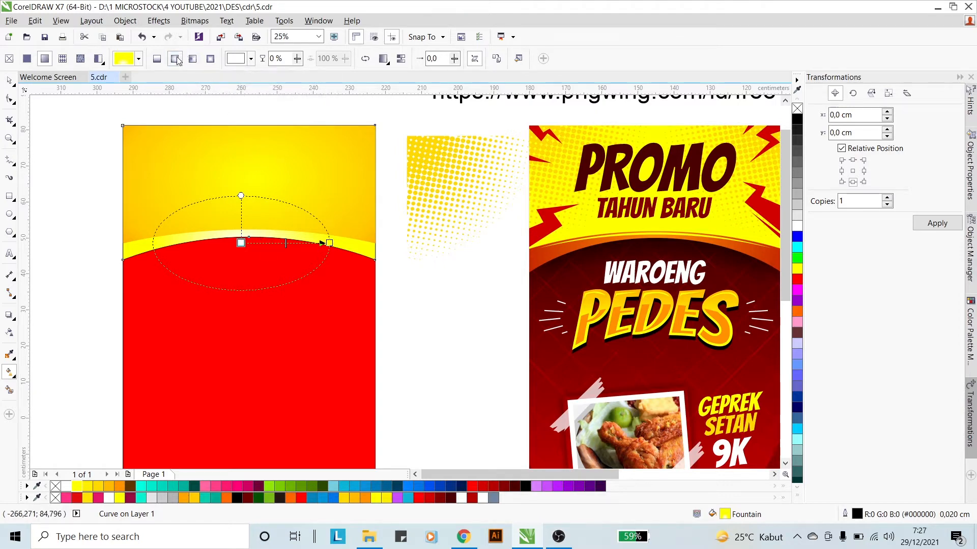
left_click_drag(243, 238, 250, 227)
left_click_drag(330, 242, 356, 243)
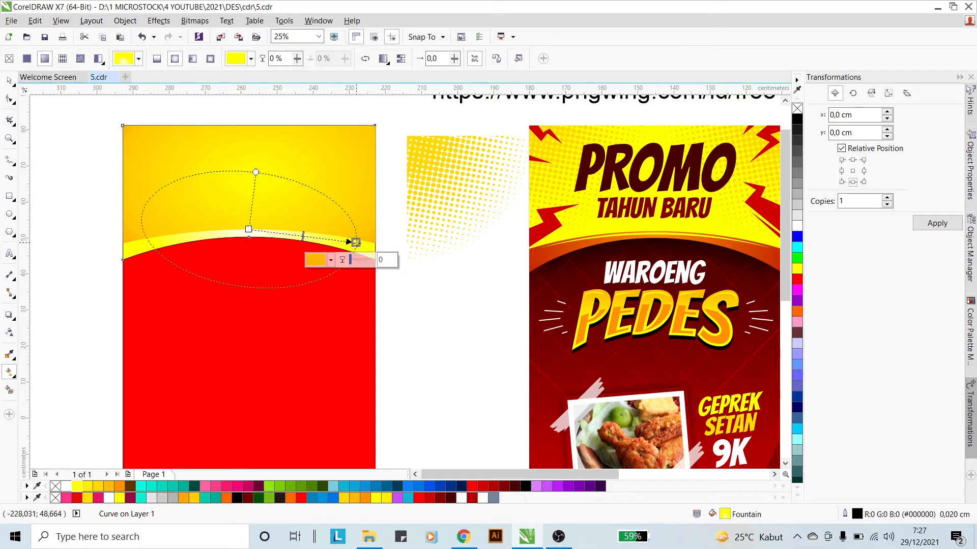
- Colour the curved band's gradient orange at the outer end and golden yellow at the centre
left_click(483, 487)
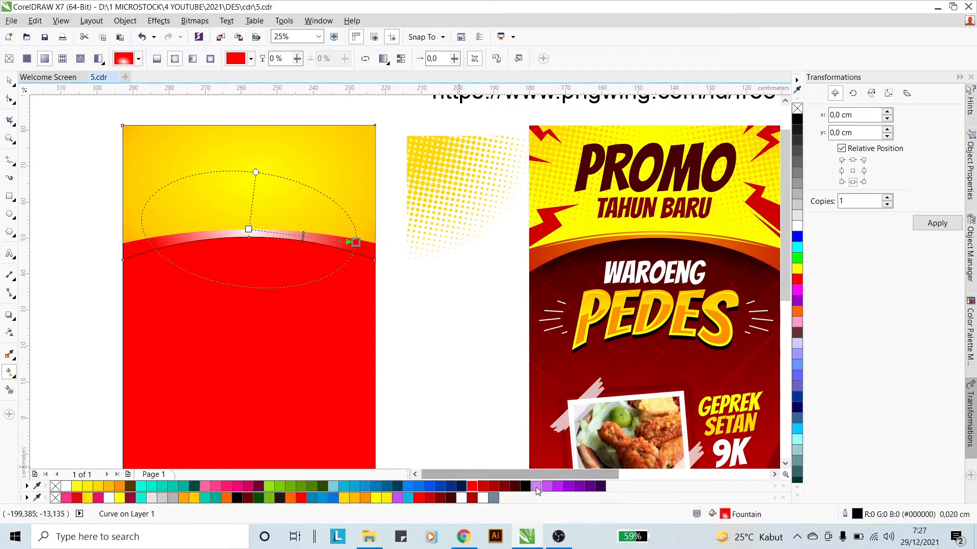
left_click(461, 487)
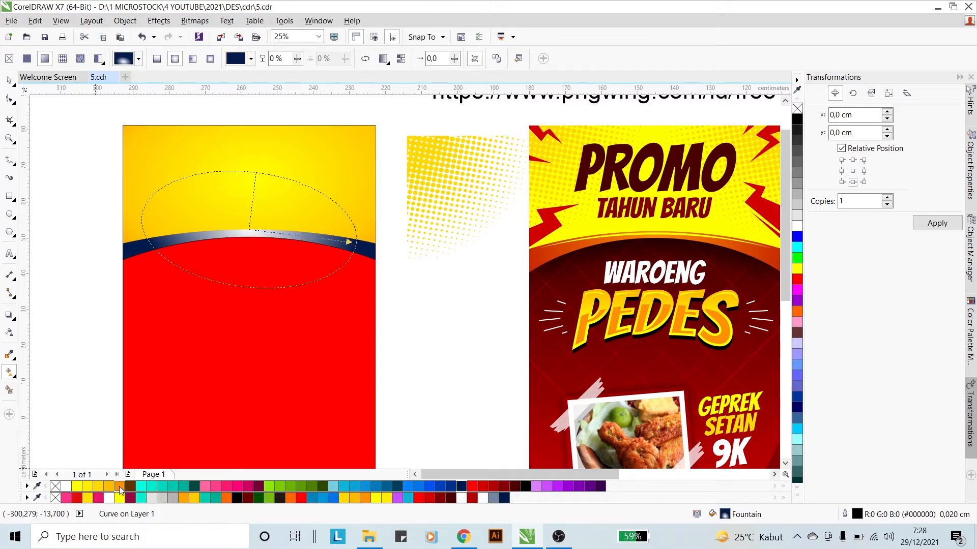
left_click(120, 489)
left_click(256, 230)
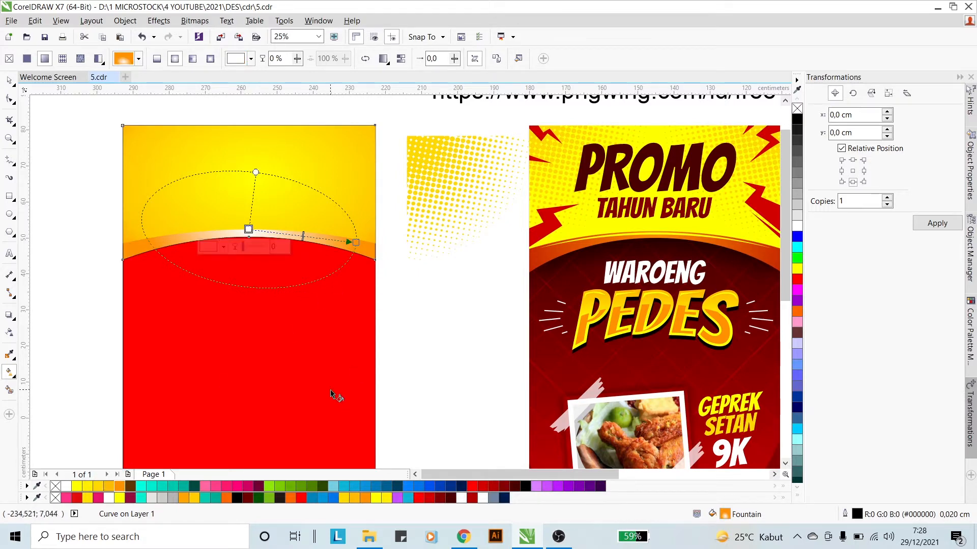
left_click(98, 486)
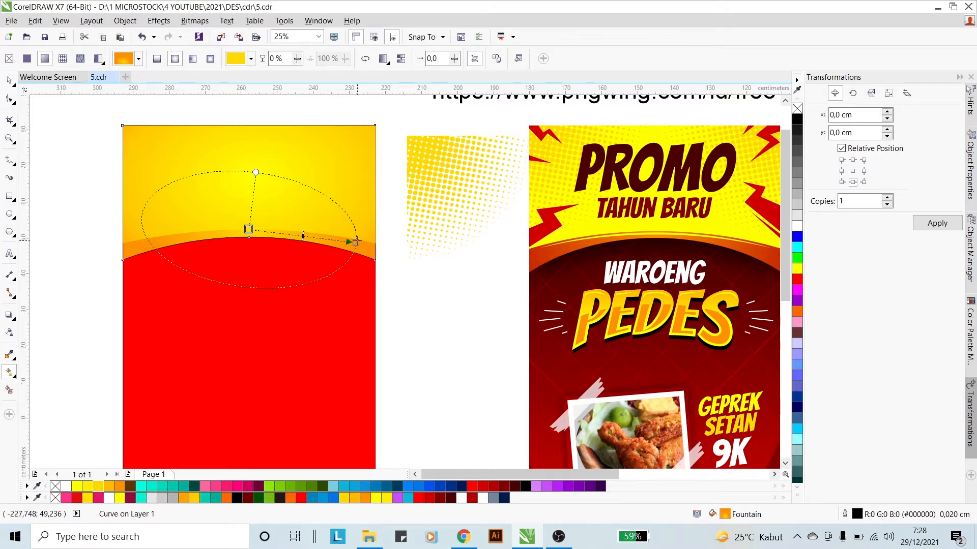
left_click(356, 242)
left_click(249, 229)
- Move the upper header's gradient centre down towards the arc and extend its orange outer end further down
left_click(229, 148)
left_click_drag(251, 175, 253, 212)
left_click_drag(257, 297, 258, 333)
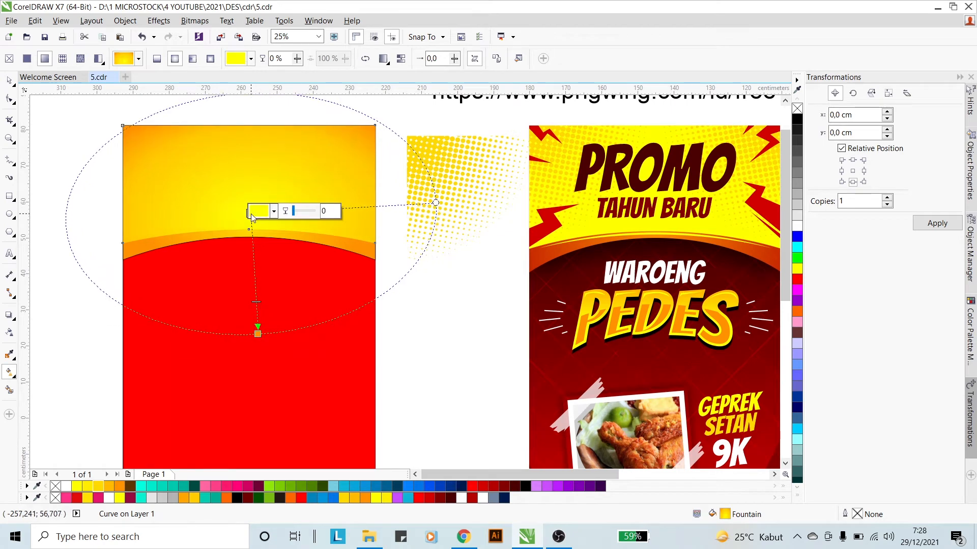
left_click(9, 81)
left_click(47, 148)
- Remove the outline from the orange curved band and leave the band selected
left_click(254, 234)
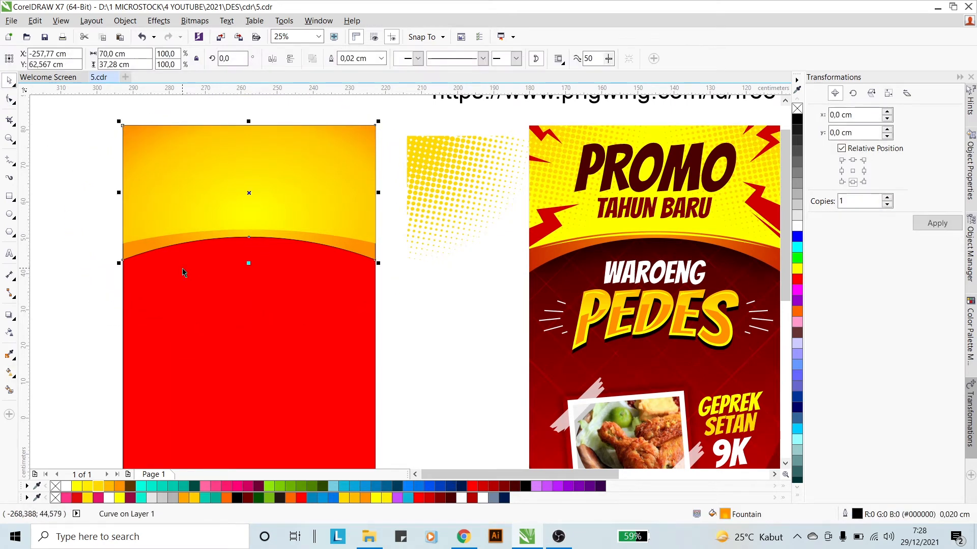
left_click(212, 267)
left_click(377, 232)
left_click(370, 248)
left_click(392, 250)
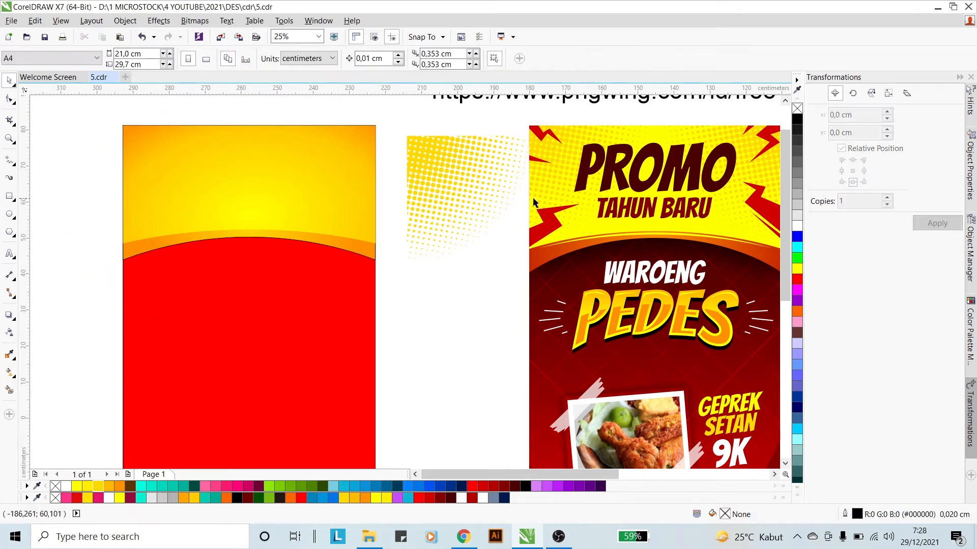
left_click(362, 252)
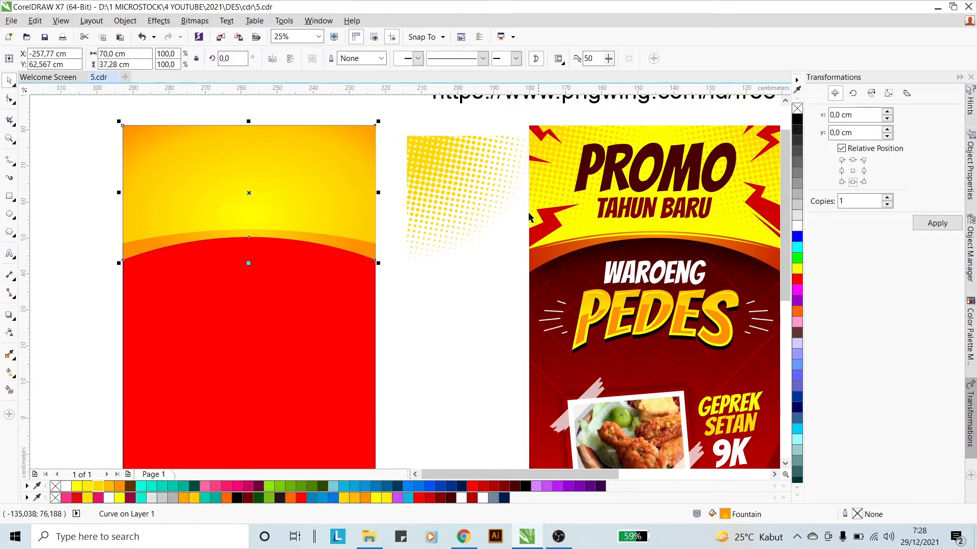
left_click(397, 277)
left_click(364, 250)
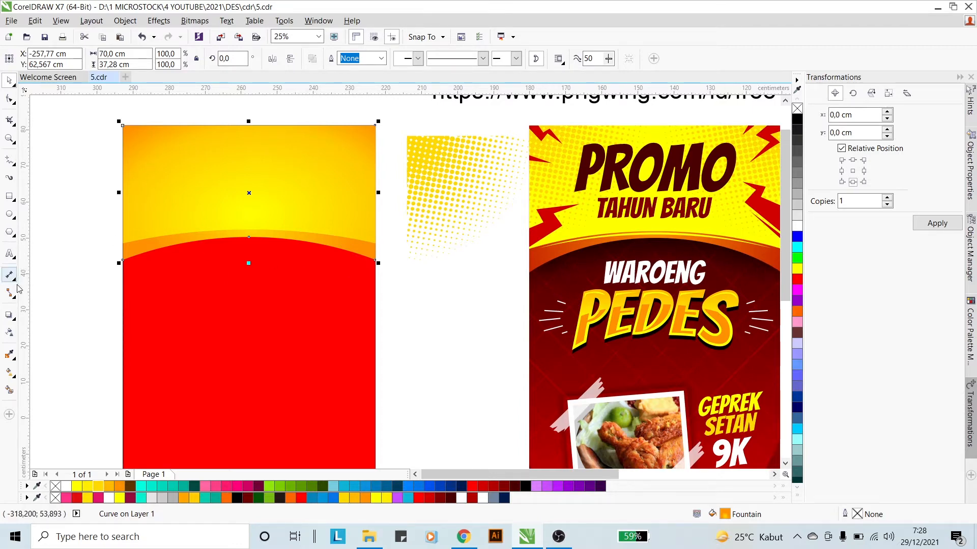
- Add a black drop shadow behind the orange curved band and set its feathering to 22
left_click(11, 317)
left_click_drag(124, 262, 374, 192)
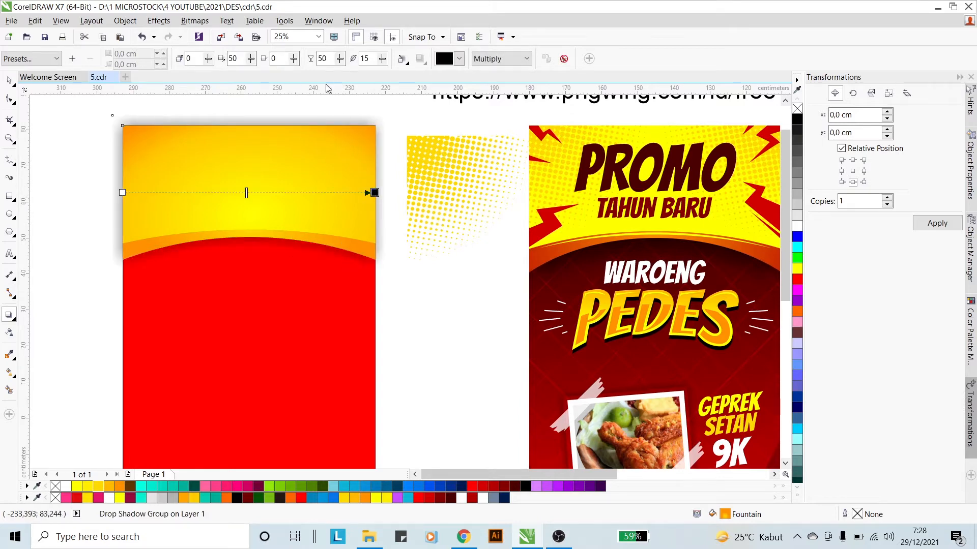
key("Tab")
type("22")
key("Return")
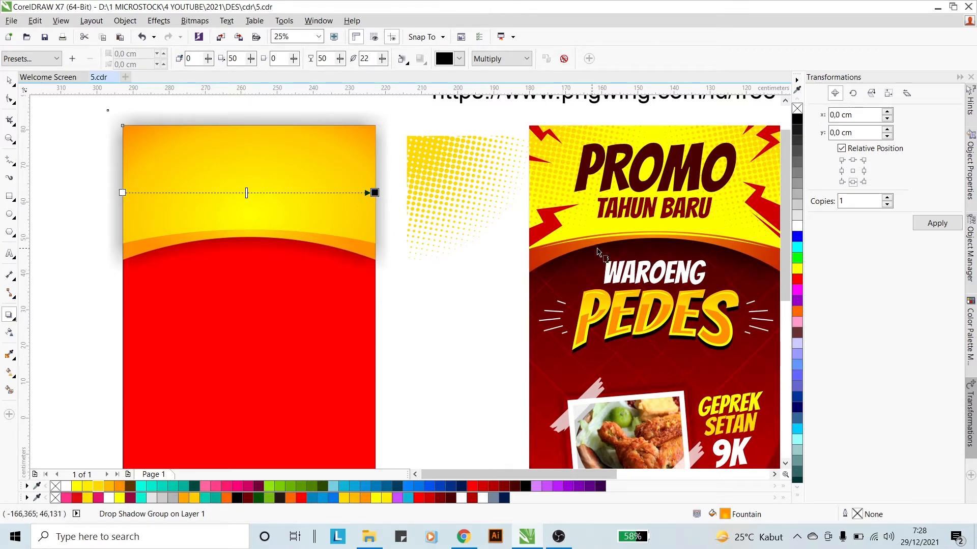
- Set the band's drop shadow opacity to 99 and its feathering to 44
double_click(324, 58)
type("99")
key("Return")
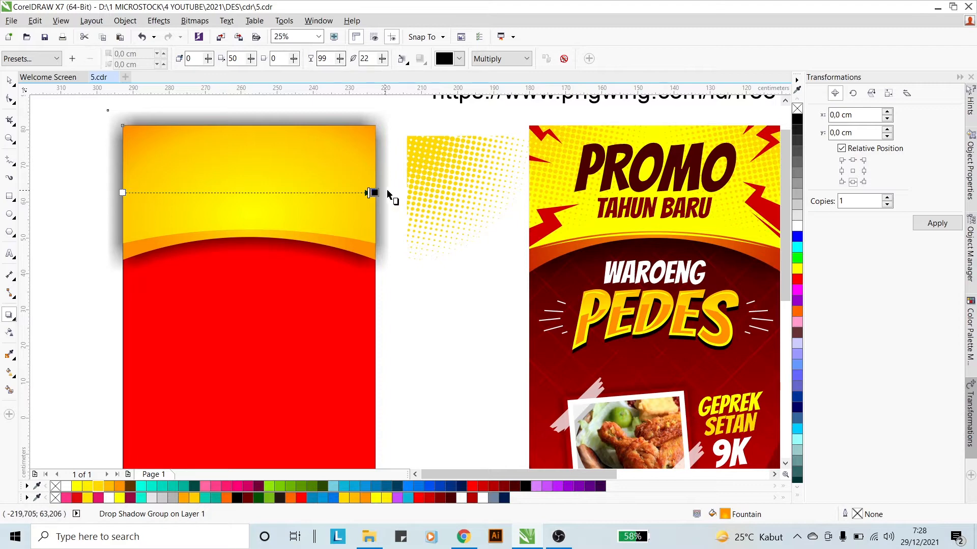
mouse_move(376, 193)
left_mouse_down()
mouse_move(387, 192)
mouse_move(379, 193)
left_mouse_up()
double_click(374, 60)
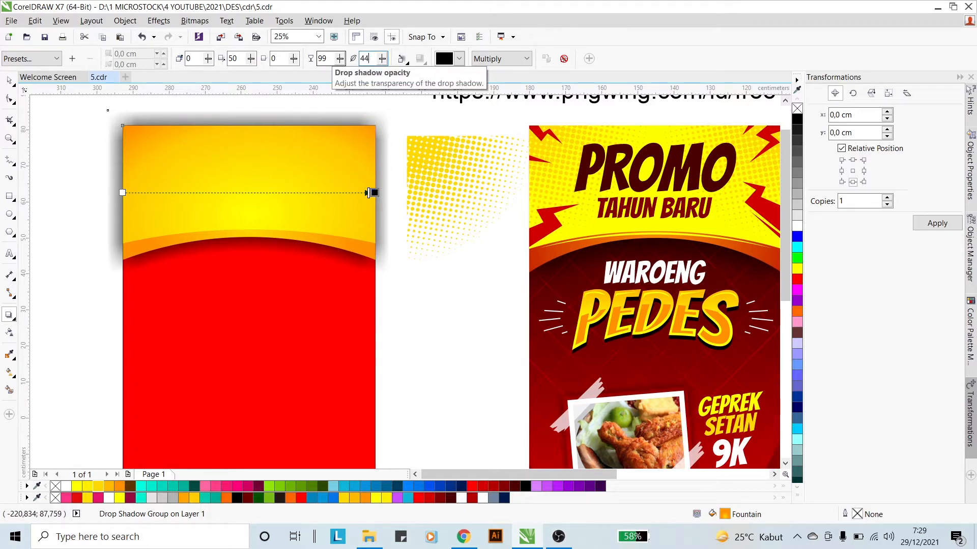
key("Return")
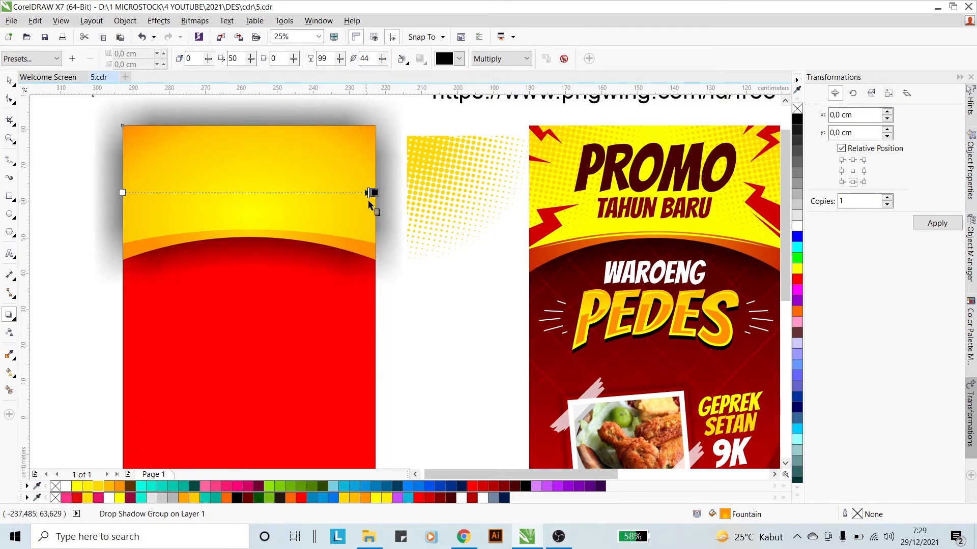
- Separate the drop shadow from the orange band and stretch it horizontally to about 98 cm wide, keeping it centred on the banner
left_click(10, 79)
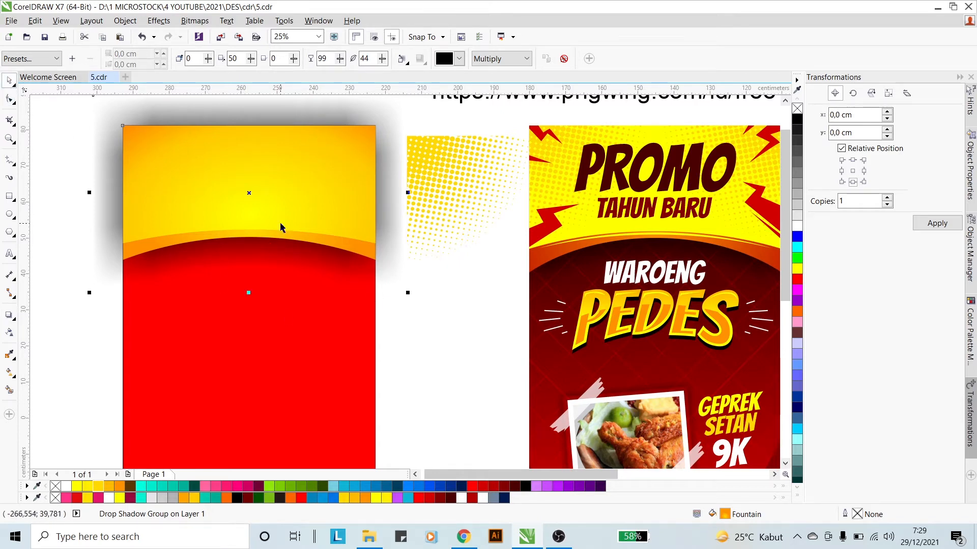
left_click(388, 313)
left_click(392, 215)
left_click_drag(386, 215, 428, 201)
key("ctrl+z")
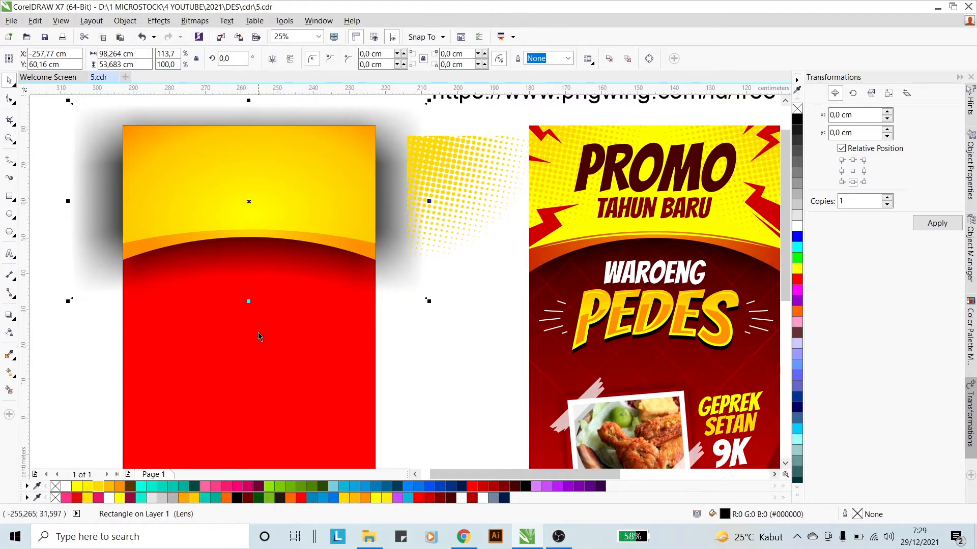
- Place the widened shadow inside the red banner rectangle as a PowerClip
left_click(158, 21)
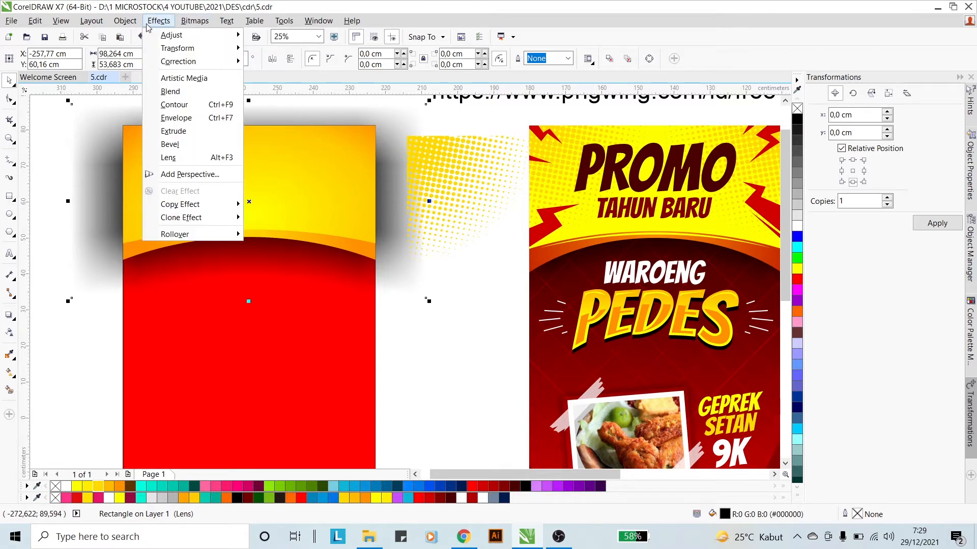
mouse_move(139, 26)
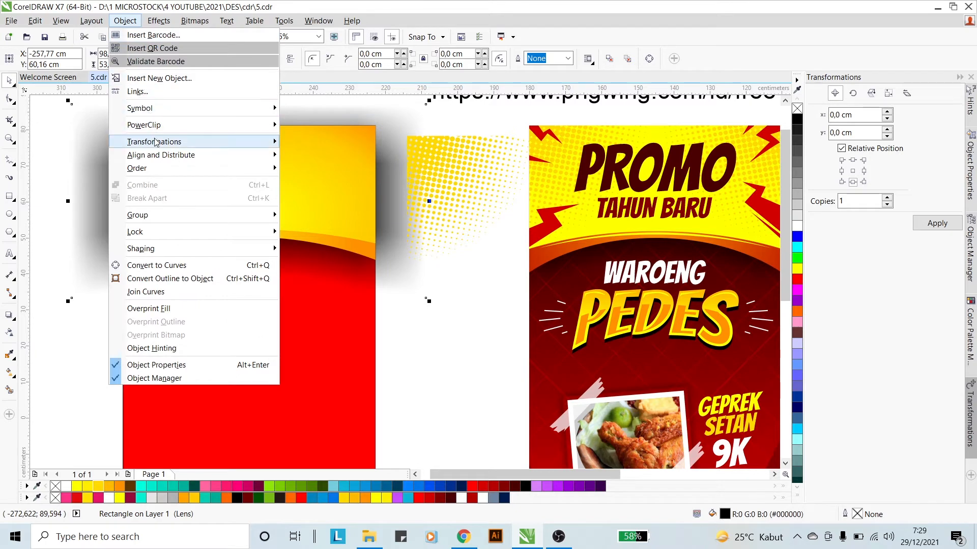
mouse_move(159, 125)
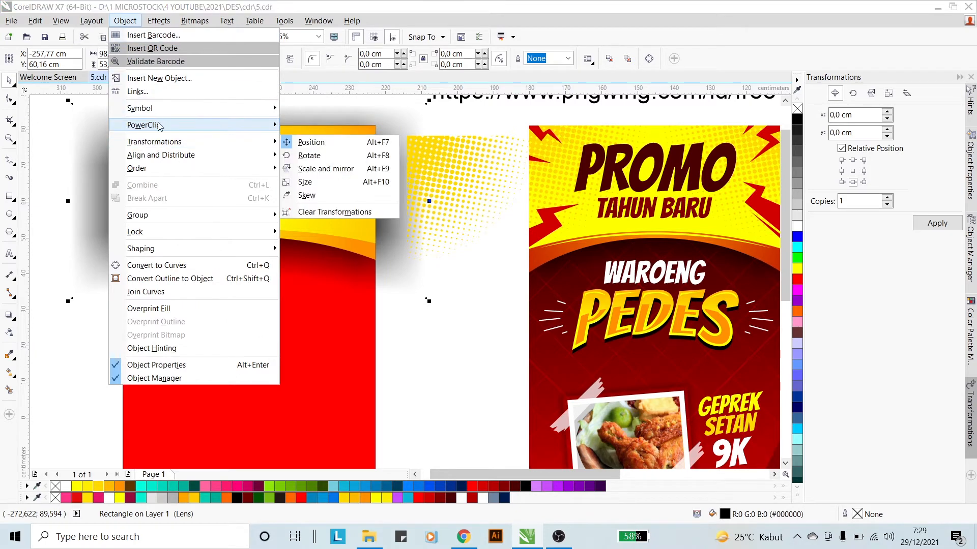
left_click(319, 127)
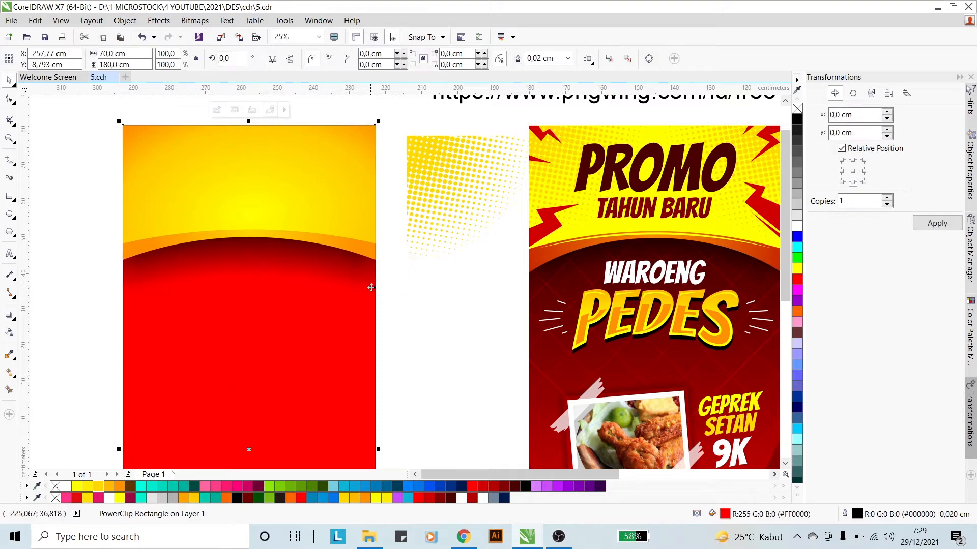
scroll(297, 198, "down", 2)
- Examine the shadow inside the banner's PowerClip, leave it and check the two header shapes
left_click(287, 259)
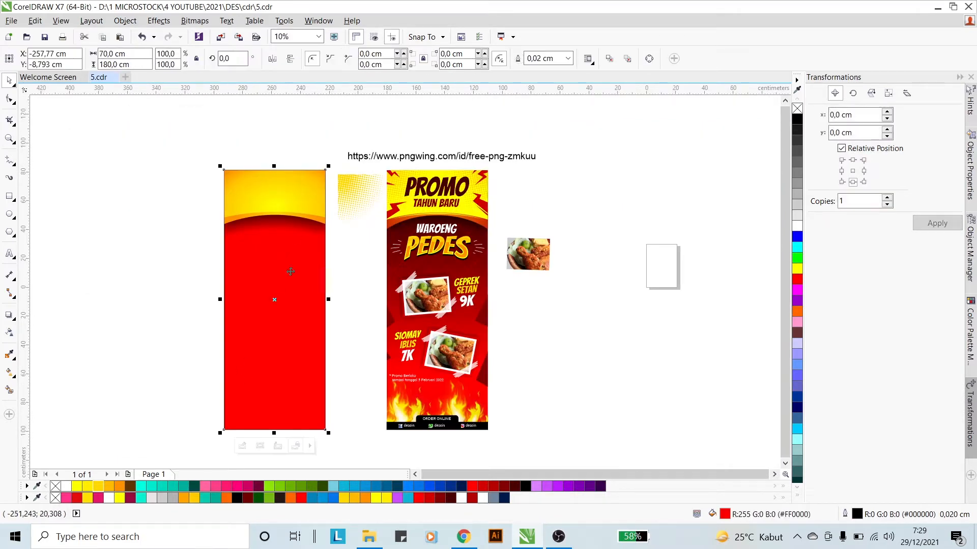
double_click(304, 247)
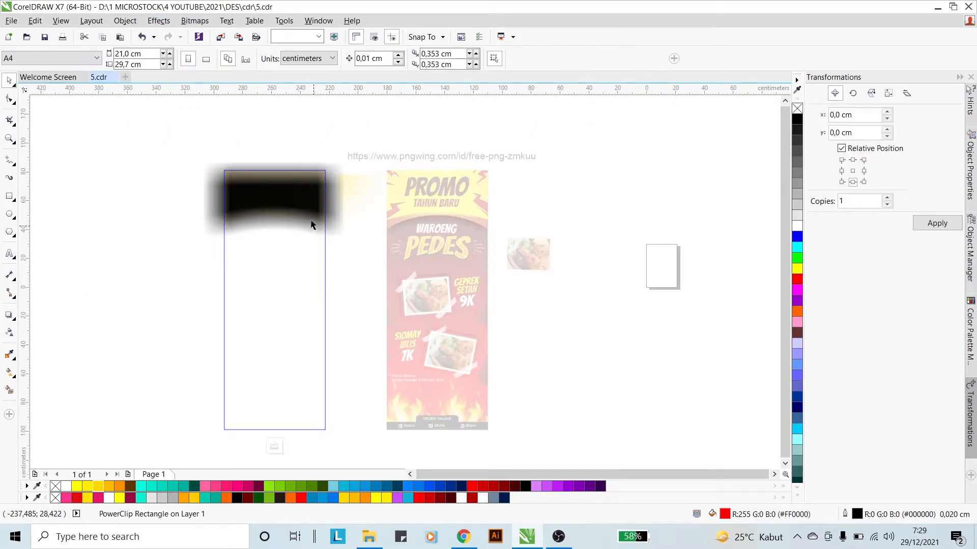
left_click(276, 194)
left_click(274, 148, "ctrl")
left_click_drag(187, 145, 333, 246)
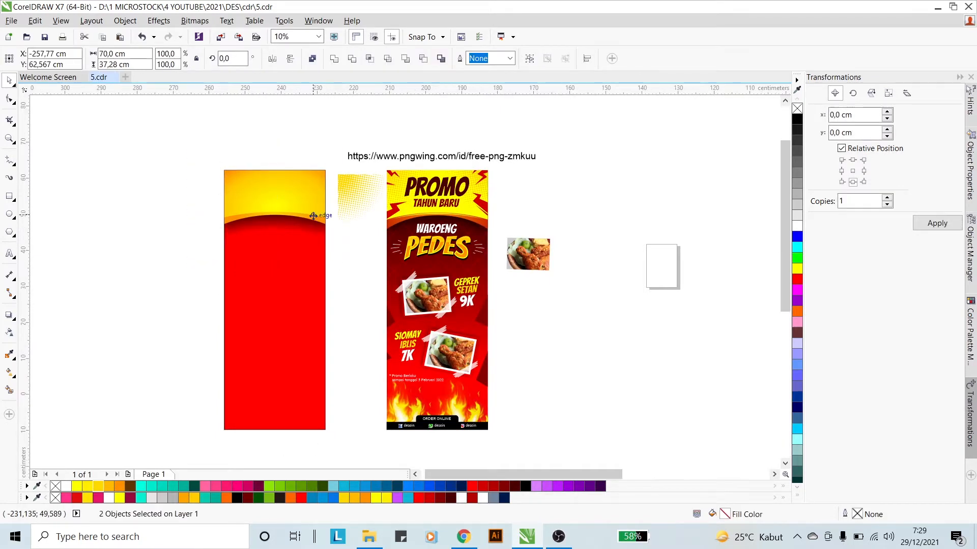
scroll(312, 215, "up", 2)
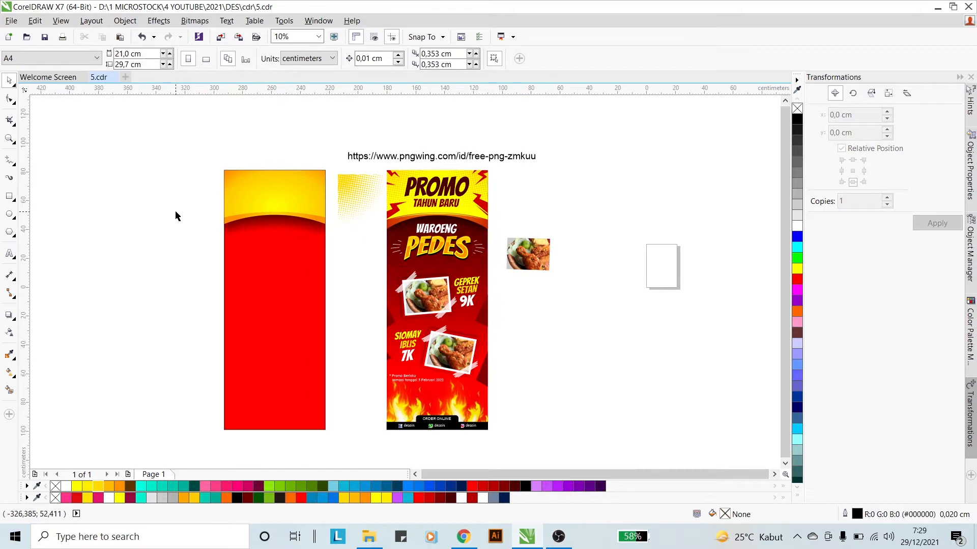
- Apply a vertical linear gradient to the red background, starting just below the header arc and ending in the banner's lower part
scroll(251, 218, "up", 2)
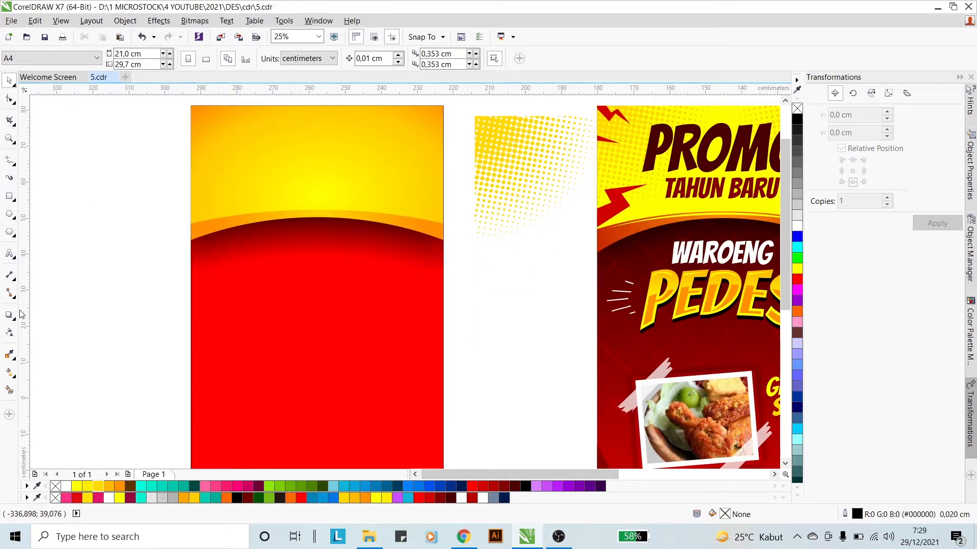
left_click(9, 372)
scroll(429, 255, "down", 2)
left_click(393, 322)
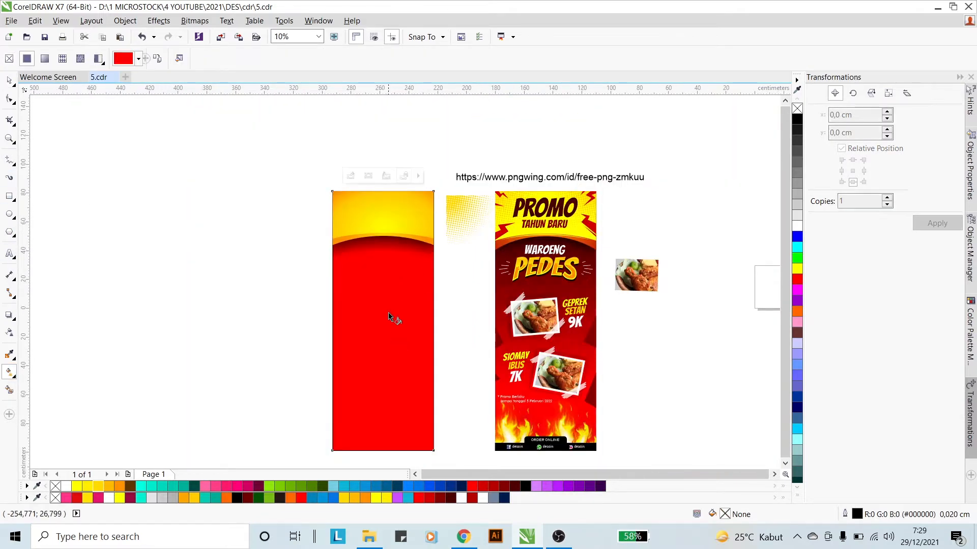
left_click_drag(383, 278, 382, 390)
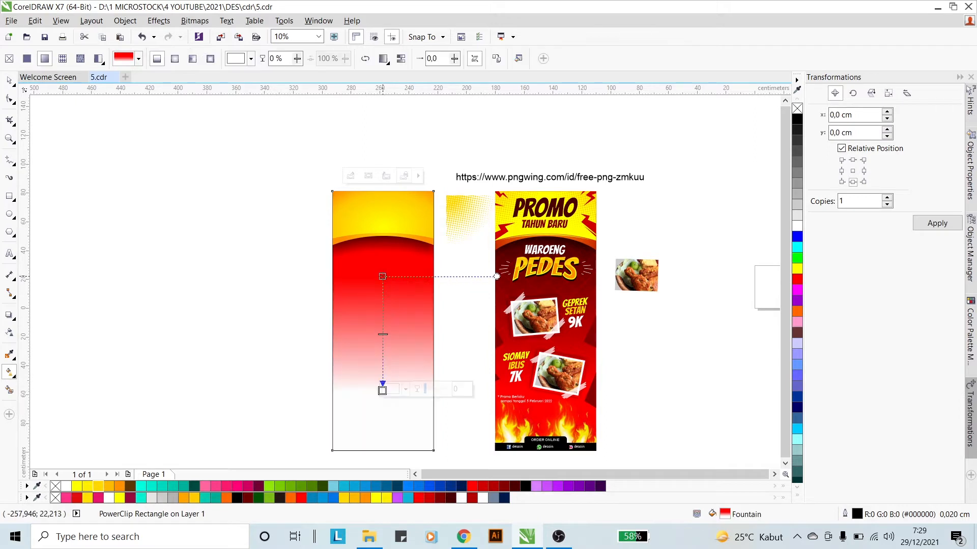
left_click_drag(382, 277, 382, 267)
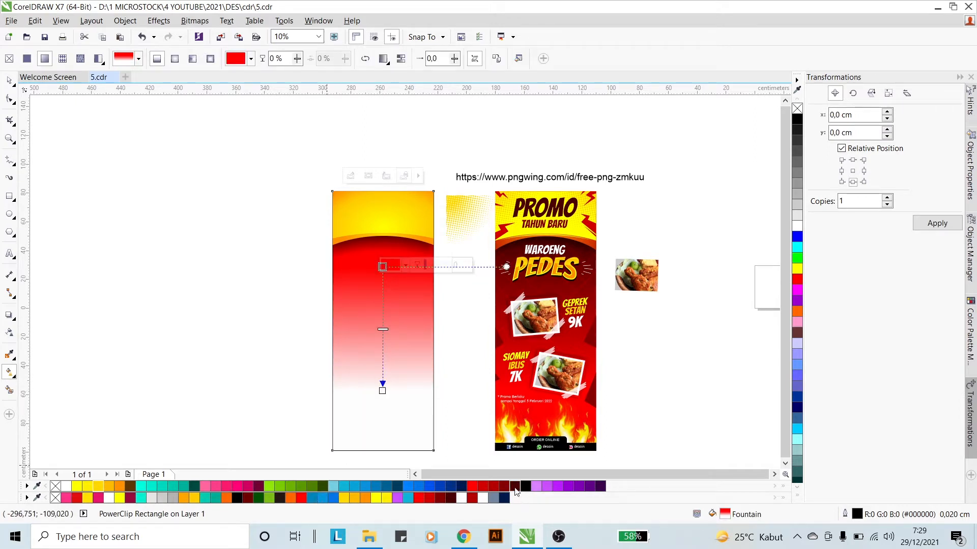
- Colour the background gradient dark red at its upper end and bright red at its lower end, and remove the background's outline
left_click(515, 488)
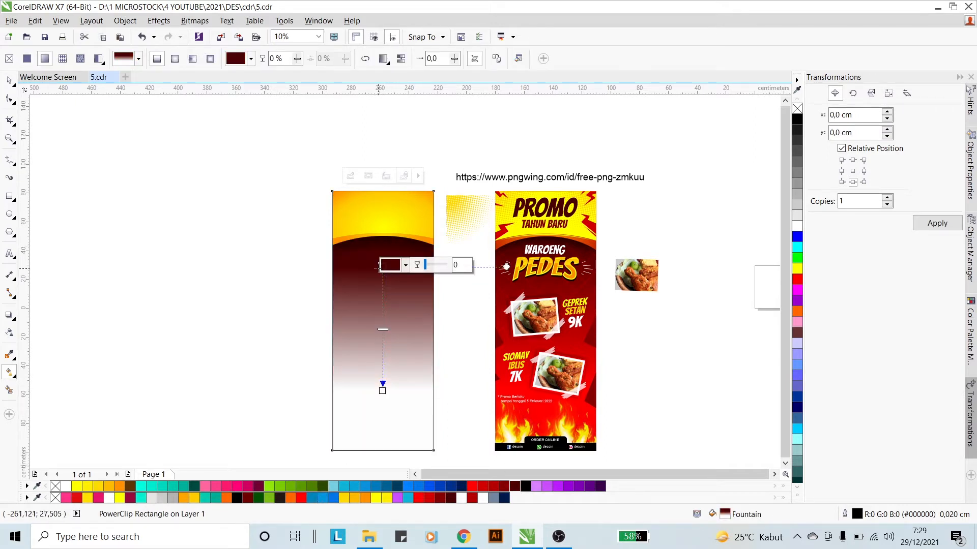
left_click(503, 486)
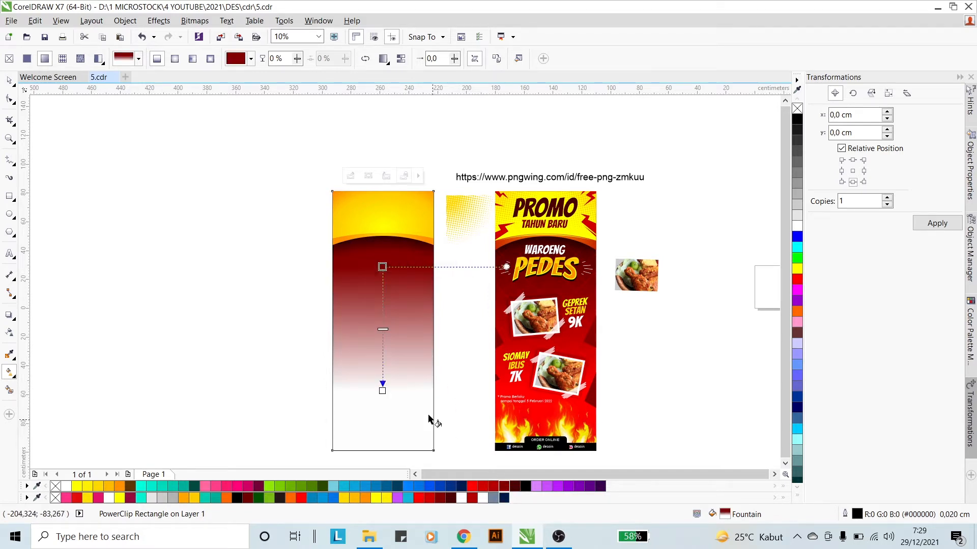
left_click(382, 391)
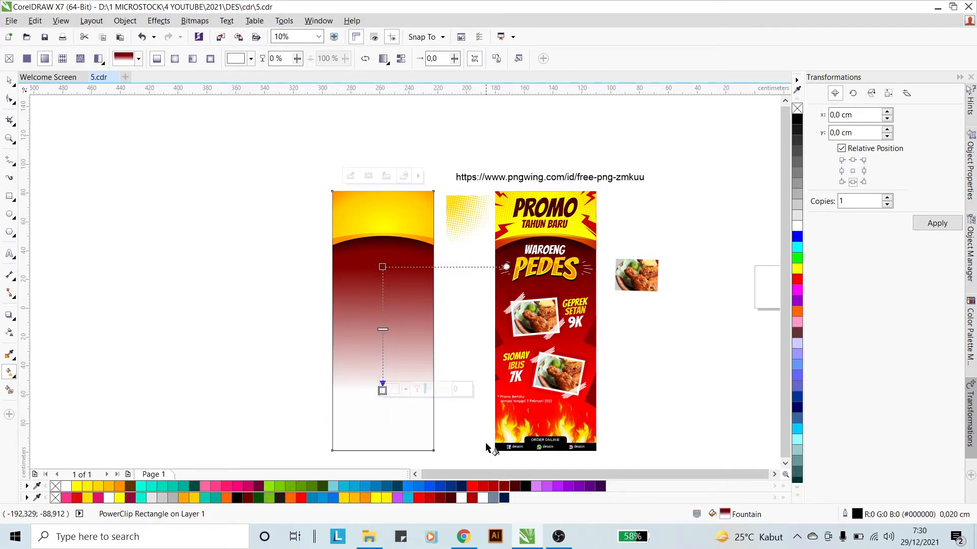
left_click(472, 487)
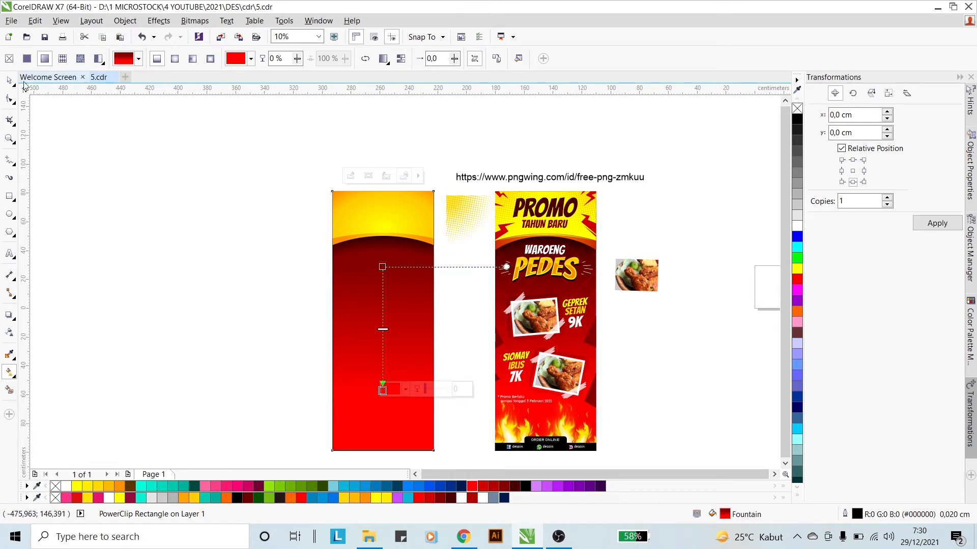
key("space")
left_click(469, 154)
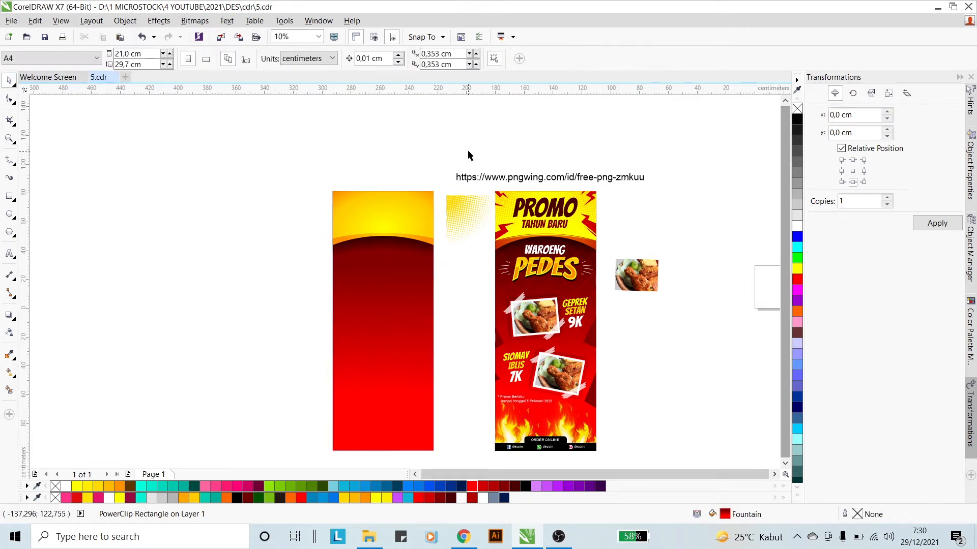
- Change the outer colour of the orange curved band's elliptical gradient to red
scroll(413, 239, "up", 2)
scroll(425, 258, "up", 1)
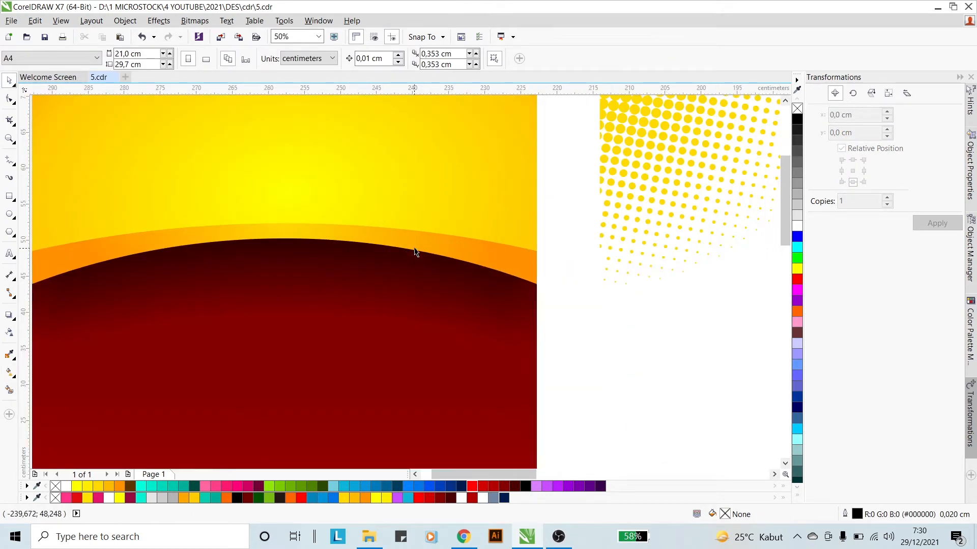
left_click(371, 227)
scroll(398, 227, "down", 3)
scroll(399, 226, "up", 2)
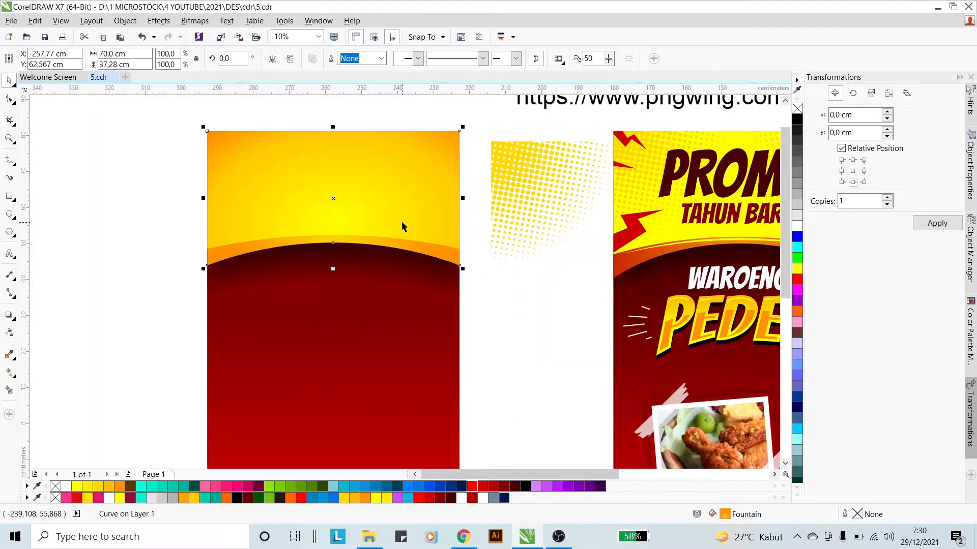
left_click(9, 372)
left_click(440, 249)
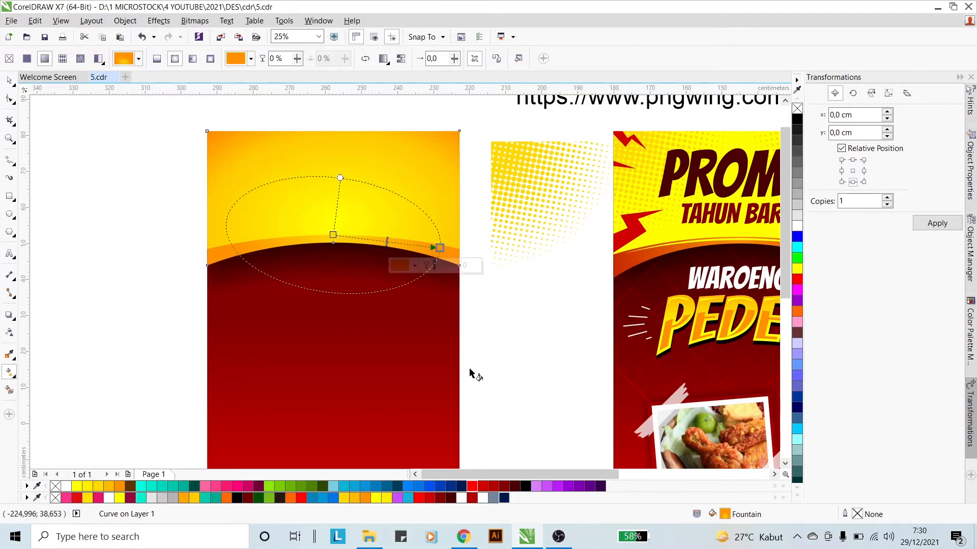
left_click(472, 487)
- Darken the band gradient's outer red slightly, level its axis horizontally and extend its outer end towards the banner's right edge
scroll(337, 239, "down", 2)
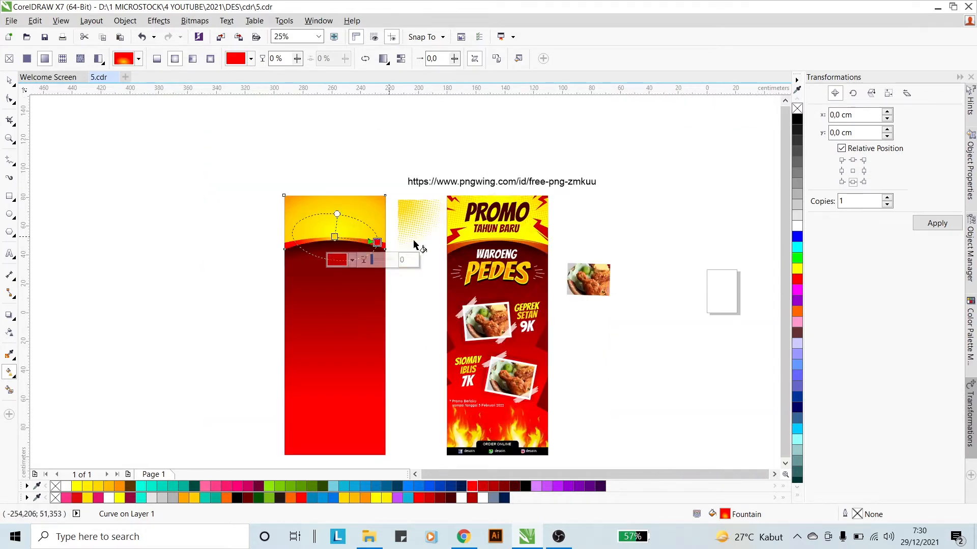
scroll(378, 240, "up", 2)
left_click_drag(383, 247, 394, 251)
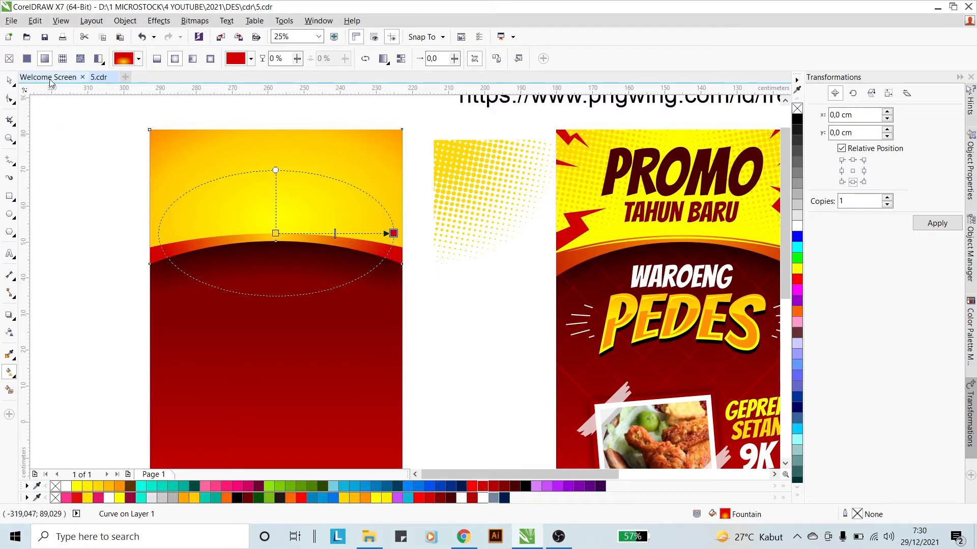
left_click(10, 83)
left_click(96, 162)
- Draw an ellipse about 65 by 25.5 cm with its top inside the curved band and centre it horizontally on the header
scroll(185, 221, "down", 2)
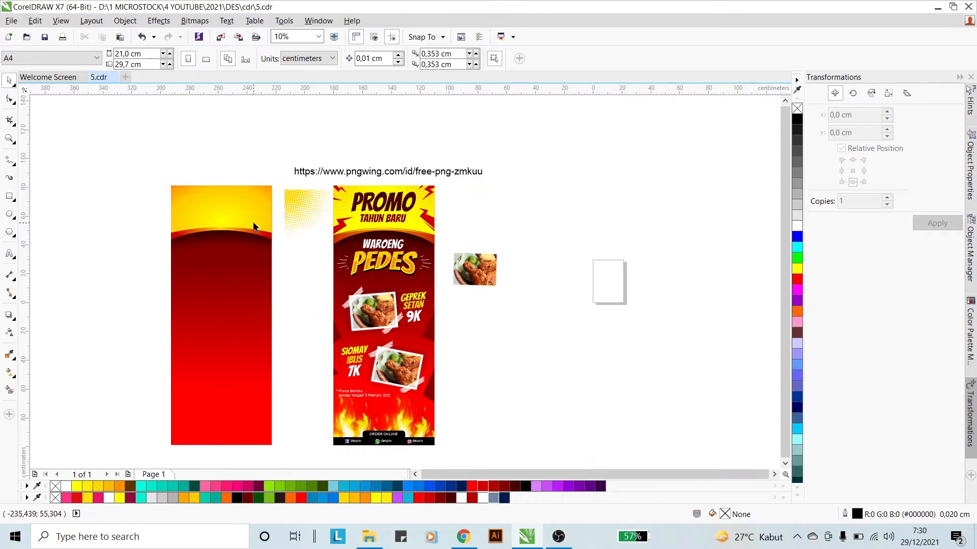
scroll(212, 218, "up", 2)
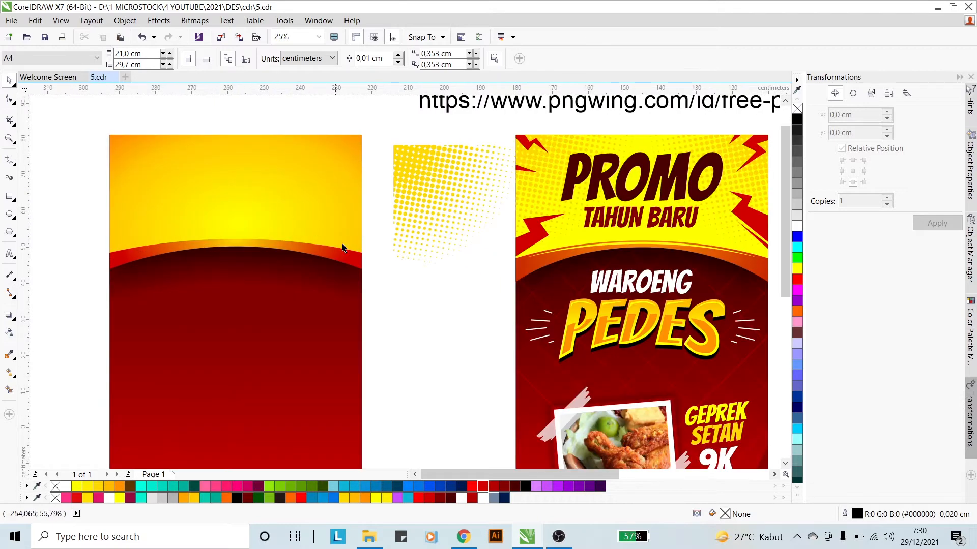
left_click(554, 252)
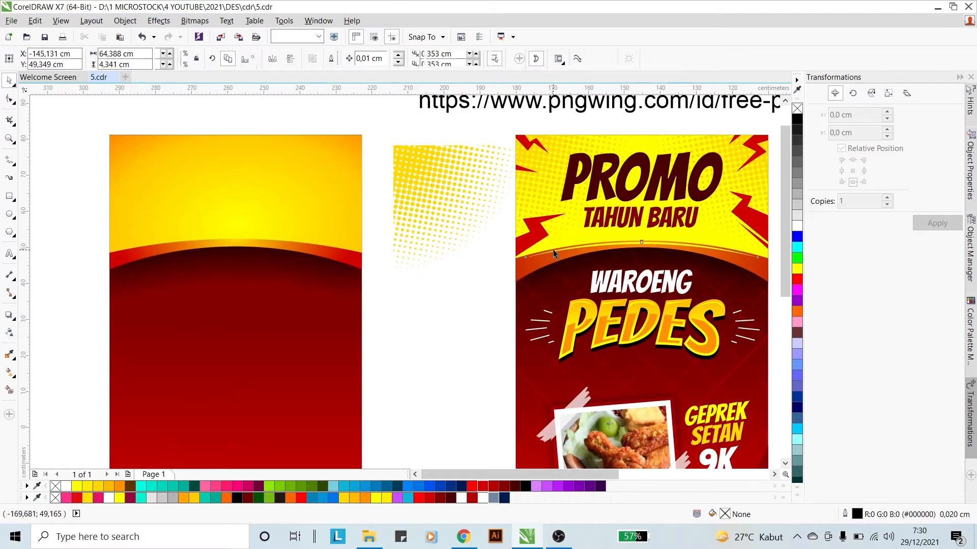
left_click(379, 242)
left_click(10, 213)
left_click_drag(118, 237, 356, 332)
left_click(9, 81)
left_click(261, 173, "shift")
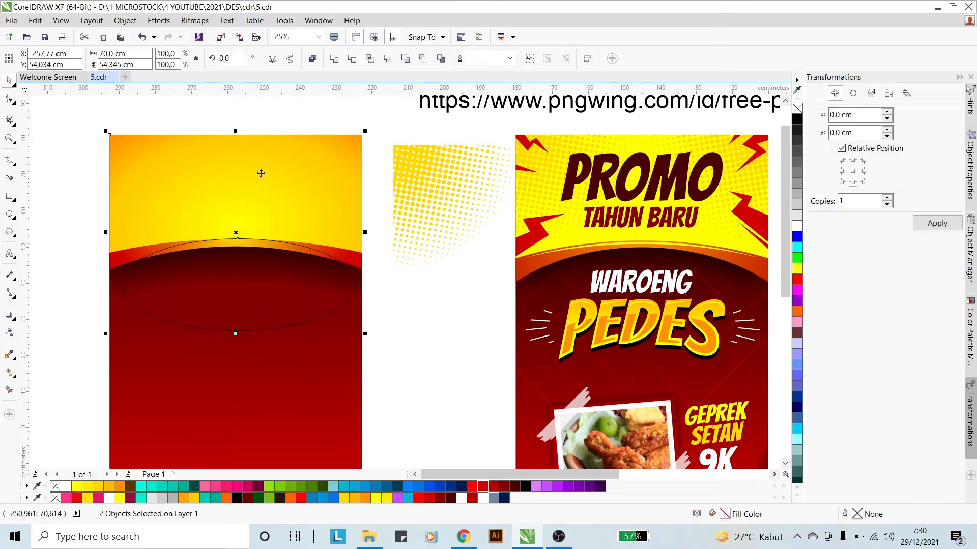
left_click(253, 273, "shift")
- Widen the ellipse past both banner sides and add a duplicate about 0.8 cm lower, stretched to about 87.8 cm wide
scroll(253, 275, "up", 1)
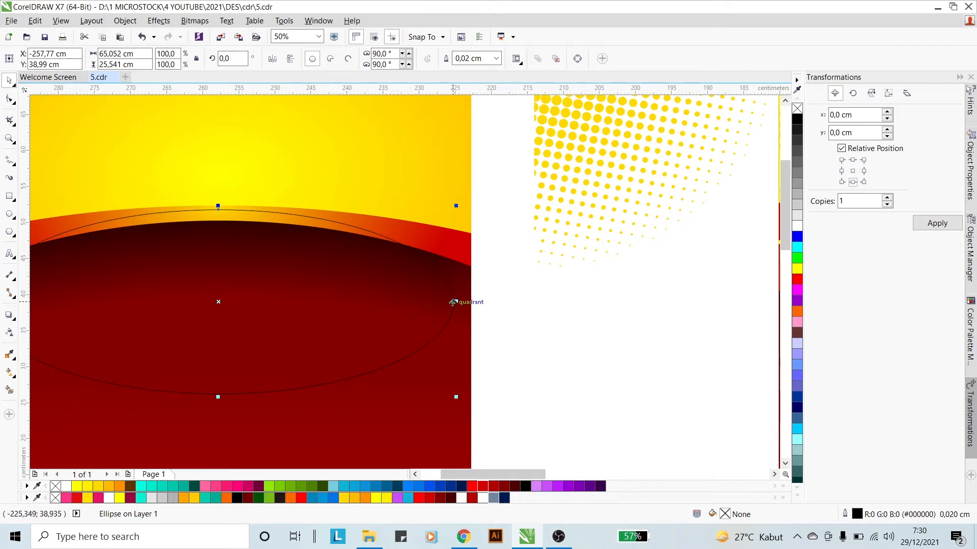
left_click_drag(453, 302, 535, 308)
key("ctrl+z")
scroll(280, 199, "up", 3)
scroll(268, 224, "down", 1)
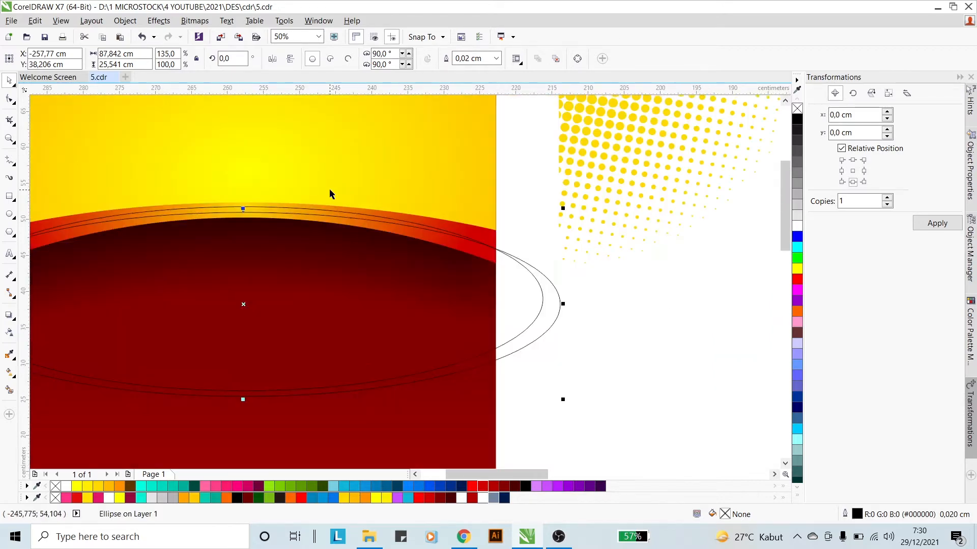
scroll(292, 214, "up", 2)
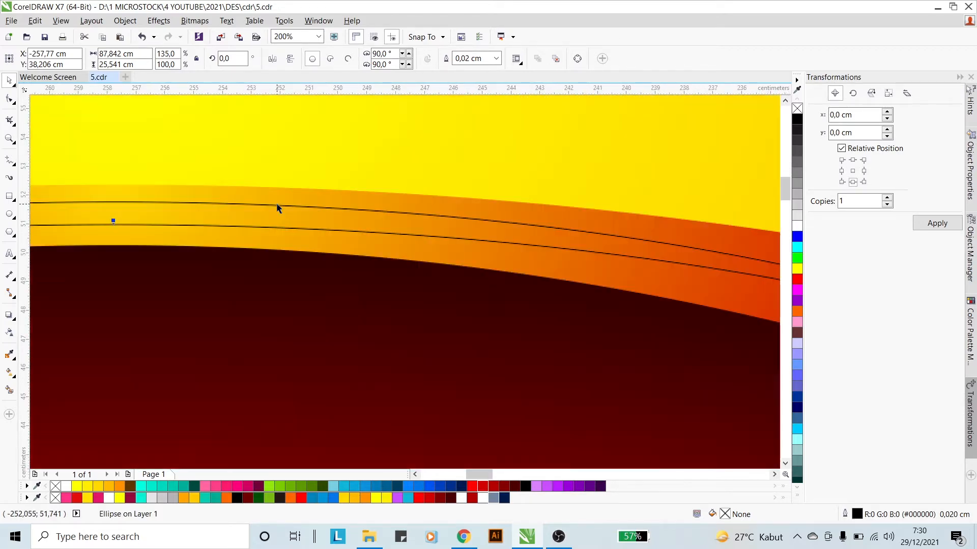
- Trim the upper ellipse with the lower one into a thin crescent along the band, discard the lower ellipse and select the crescent
left_click(248, 204, "shift")
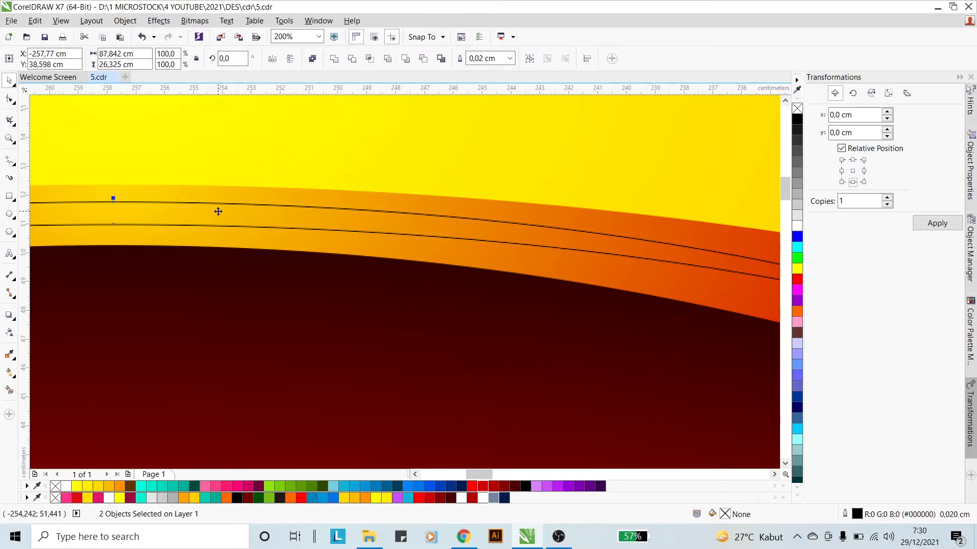
scroll(218, 212, "down", 1)
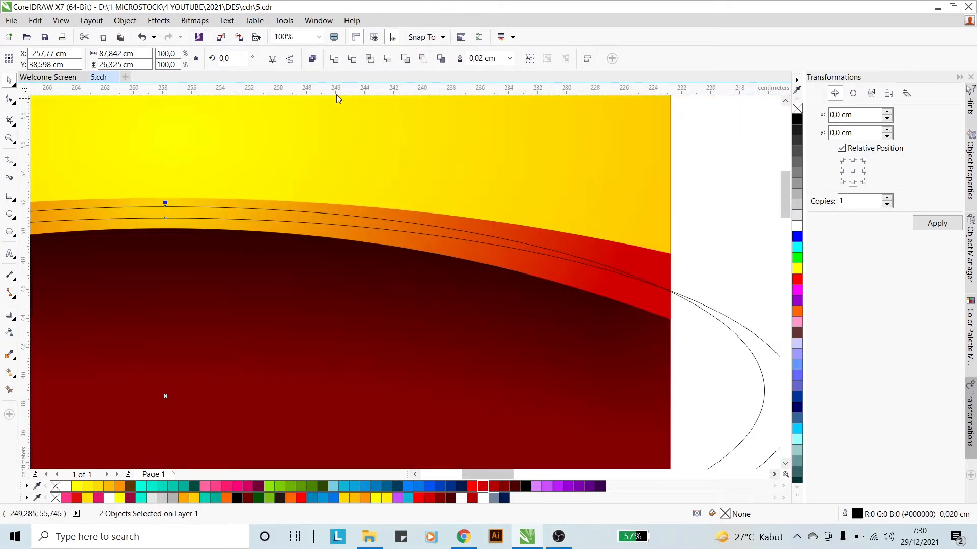
left_click(352, 59)
left_click(741, 187)
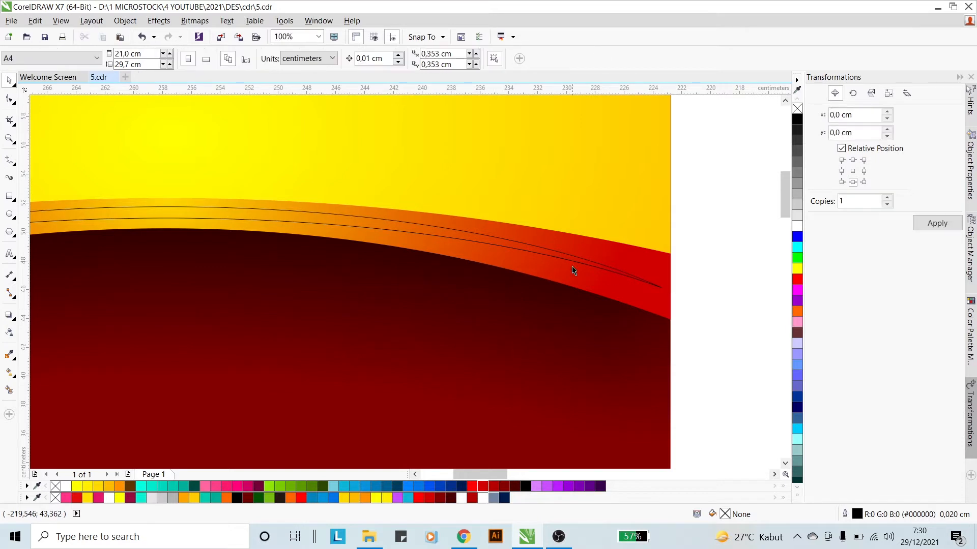
left_click(552, 253)
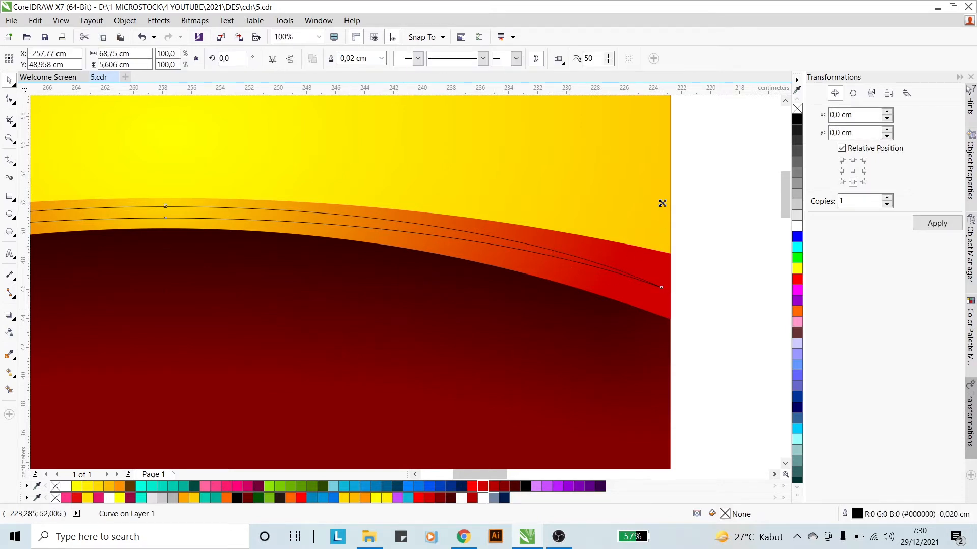
- Scale the crescent down about its centre to about 49.7 by 2.8 cm and raise it within the curved band
left_click_drag(661, 204, 523, 212)
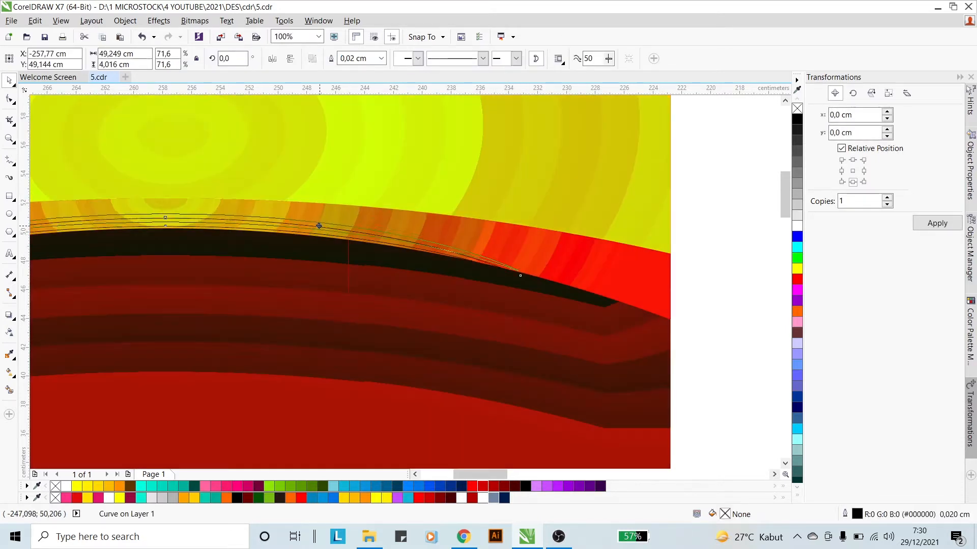
left_click_drag(319, 225, 326, 226)
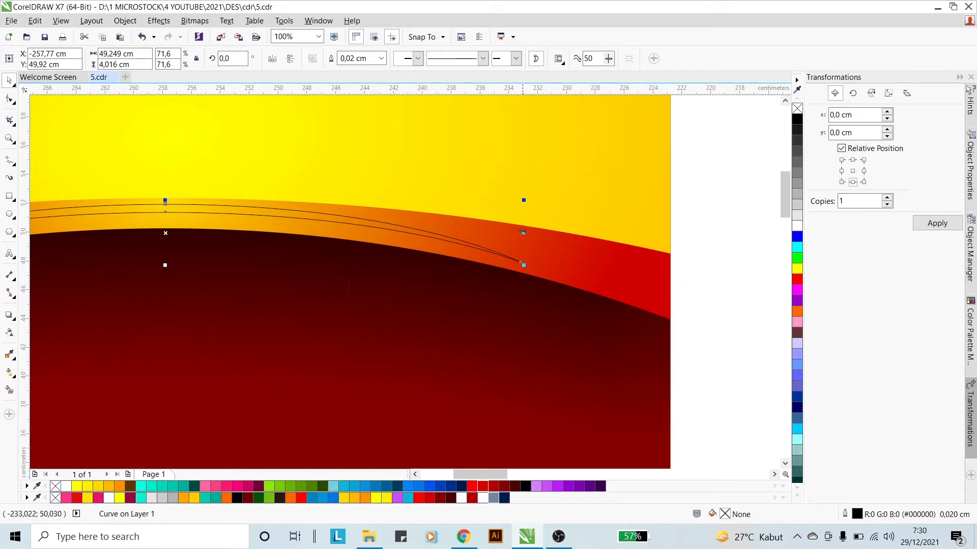
left_click_drag(522, 233, 604, 232)
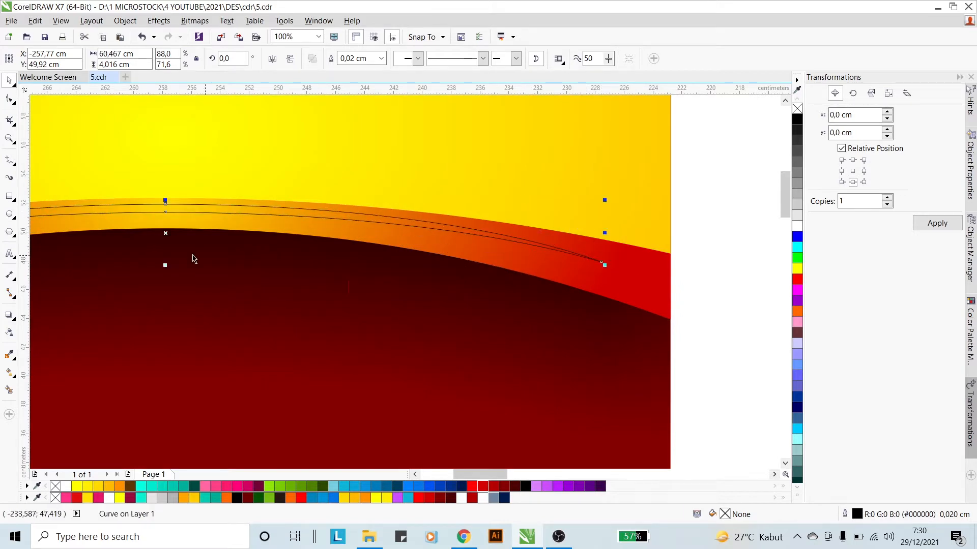
left_click_drag(168, 266, 168, 254)
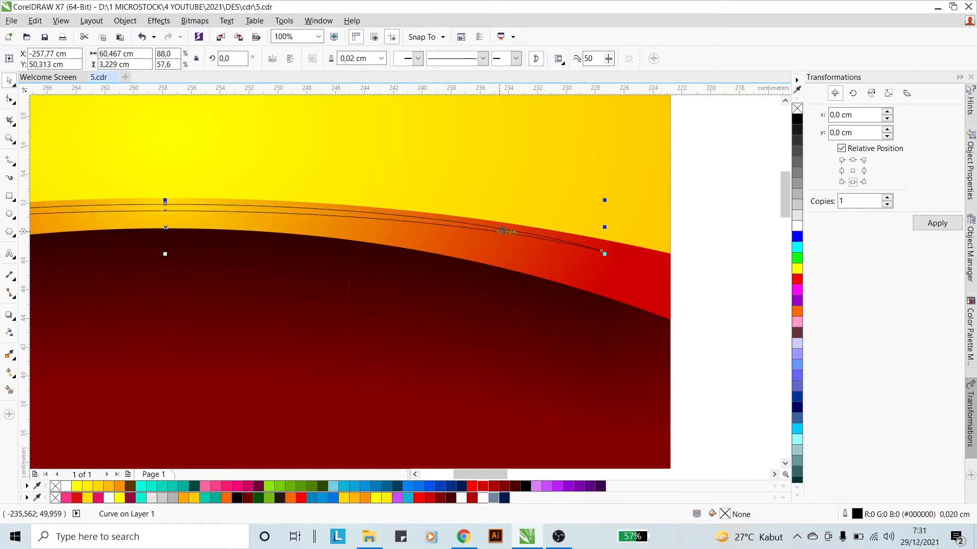
left_click_drag(605, 226, 527, 226)
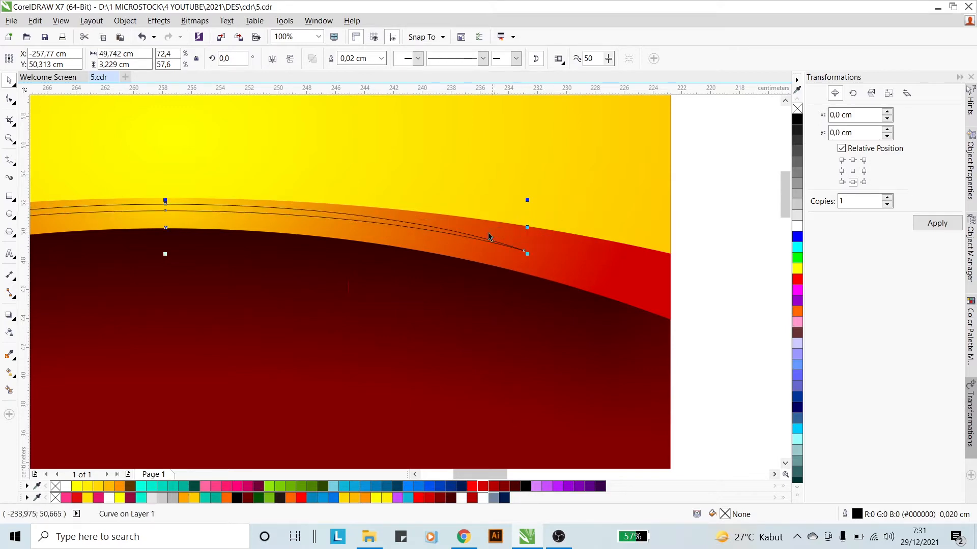
left_click_drag(168, 253, 170, 250)
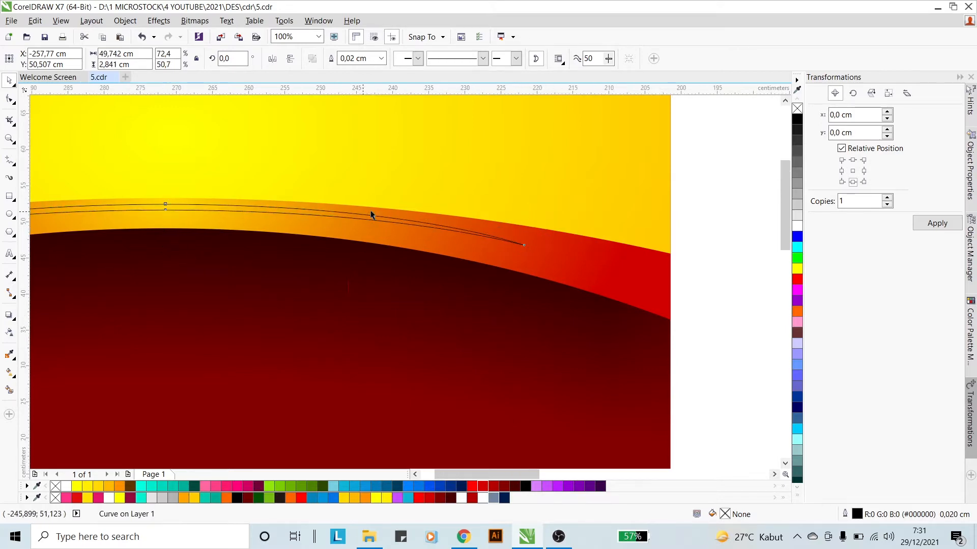
- Stretch the crescent to about 63.6 by 4.2 cm, filled with yellow #FFEE00 and without an outline
scroll(370, 213, "down", 2)
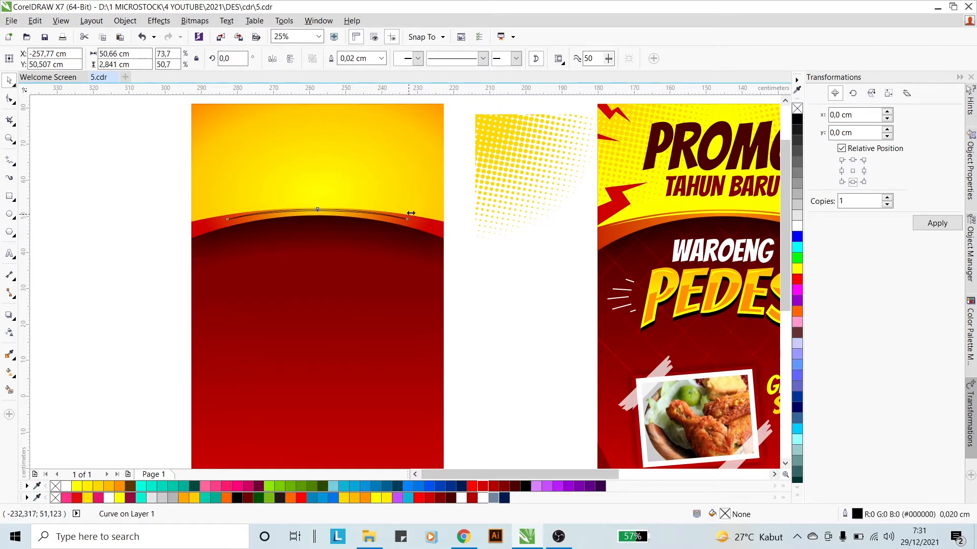
left_click_drag(411, 214, 436, 214)
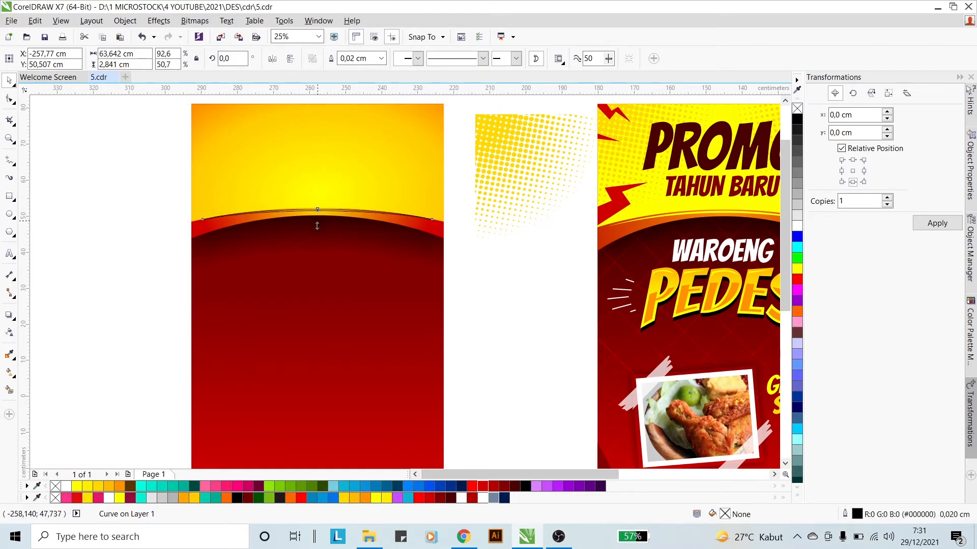
left_click_drag(317, 226, 317, 227)
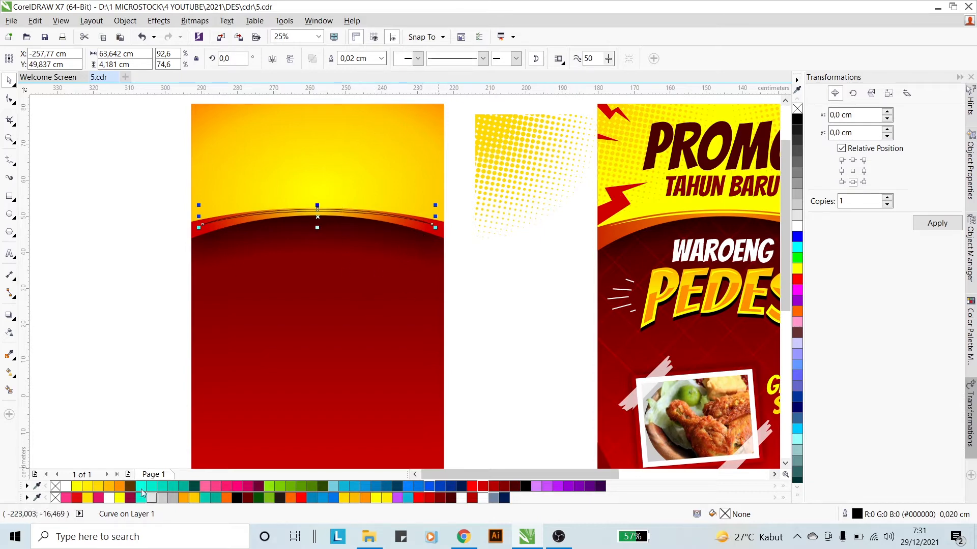
left_click(84, 487)
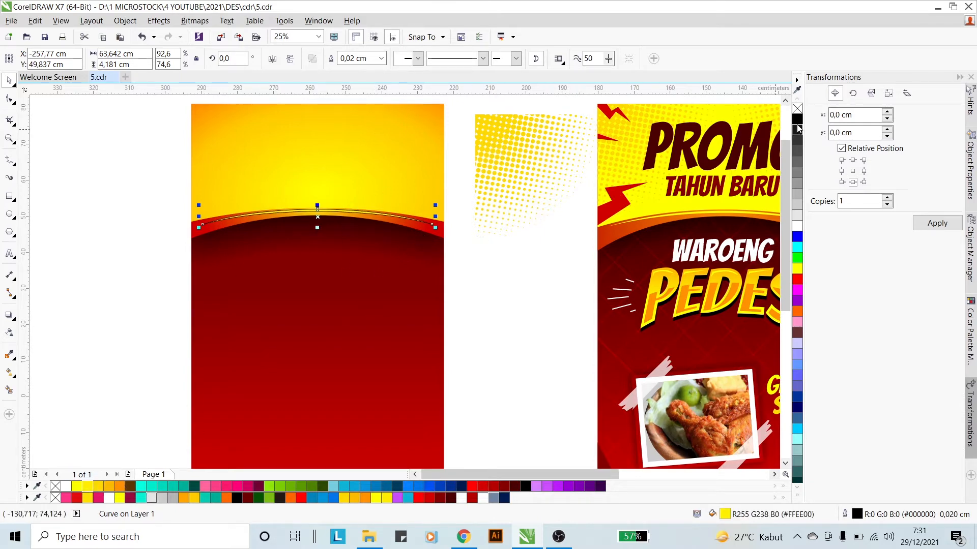
right_click(798, 109)
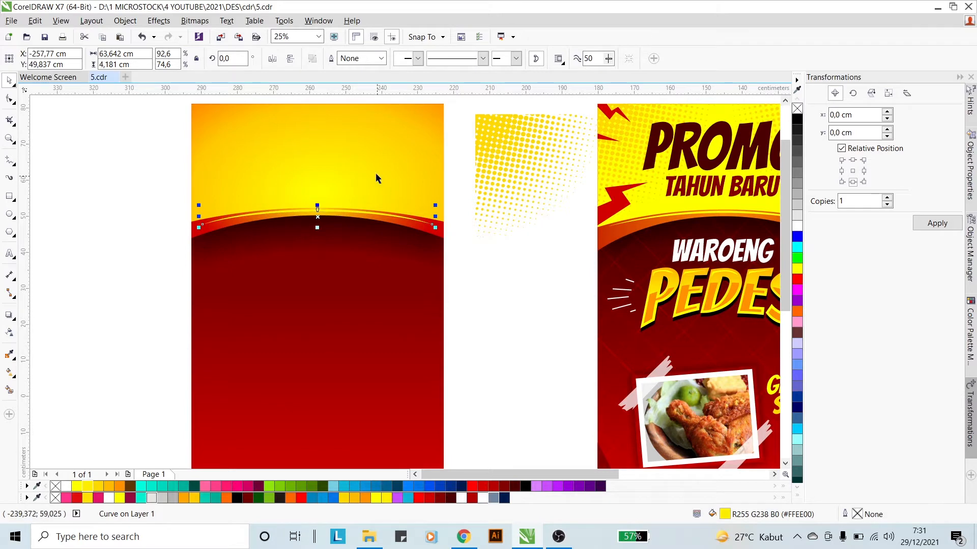
left_click(312, 203)
scroll(383, 185, "down", 3)
scroll(392, 184, "up", 3)
left_click(344, 179)
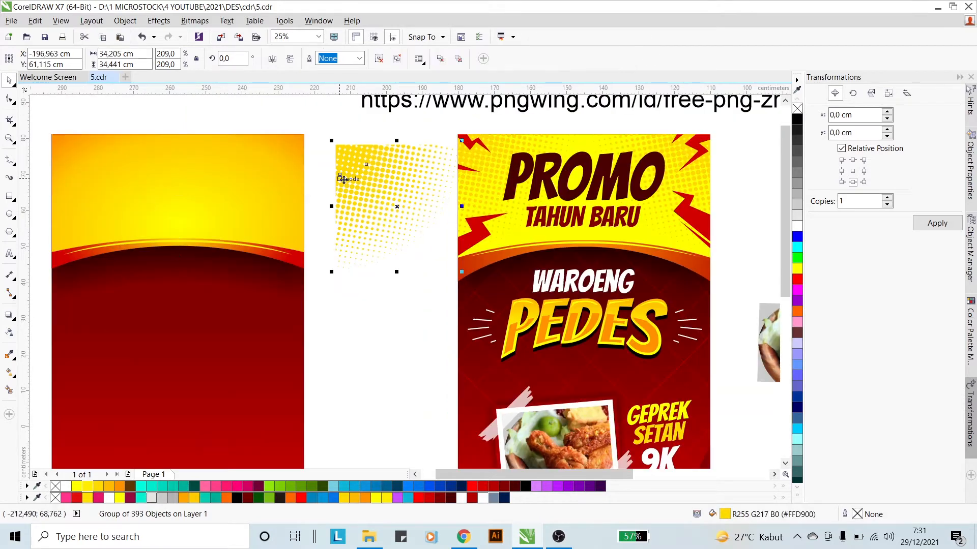
left_click(387, 210)
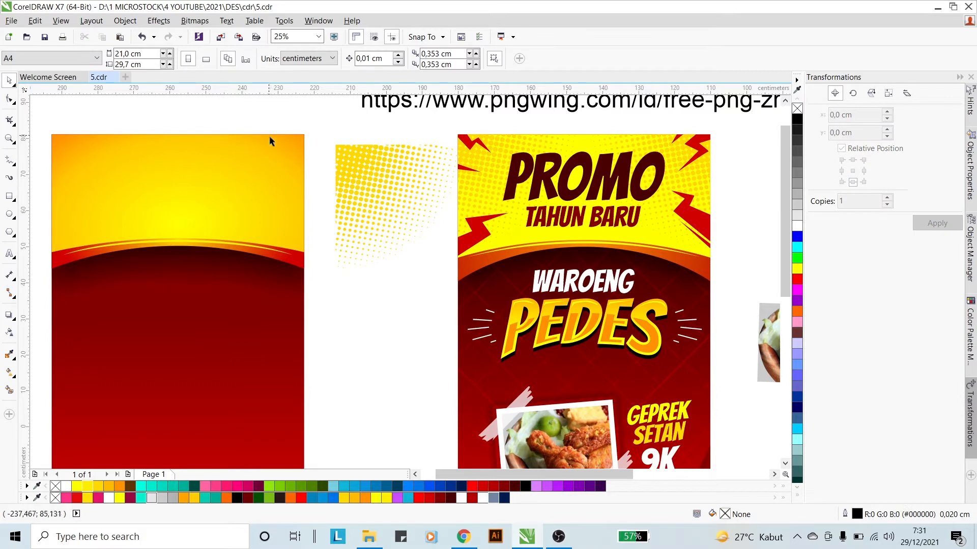
- Add the two-line text "promo" / "tahun baru" beside the banner, enlarged to about 231 pt in the Bangers font
left_click(10, 253)
scroll(174, 279, "down", 2)
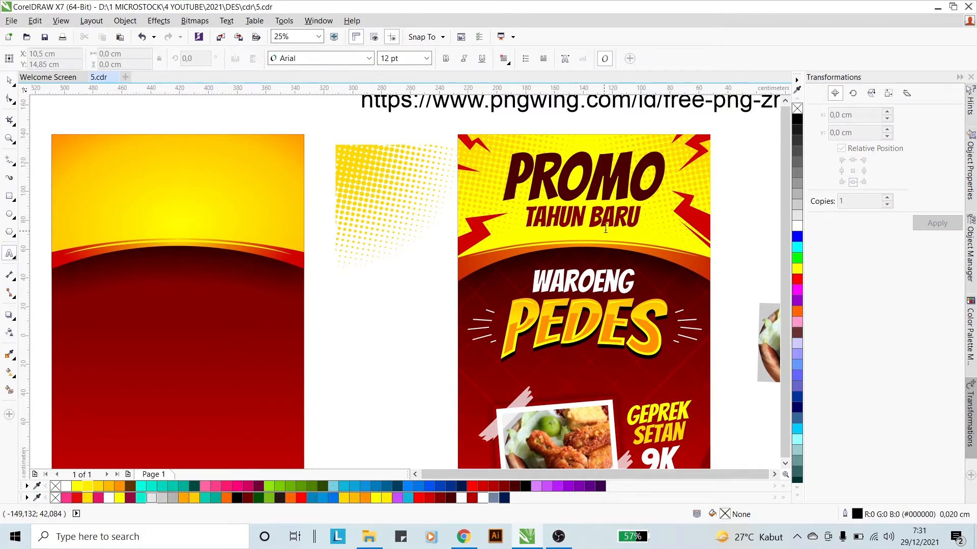
left_click(332, 236)
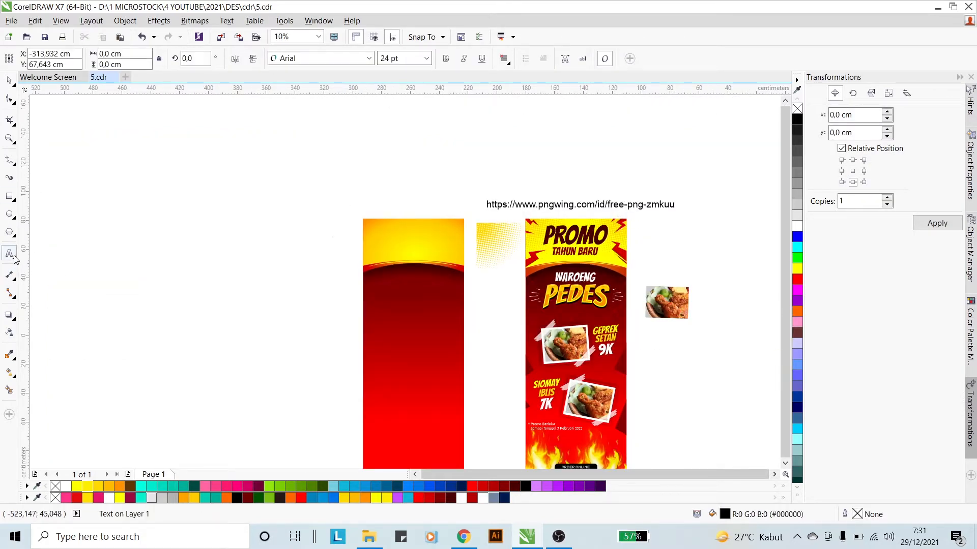
type("PRO")
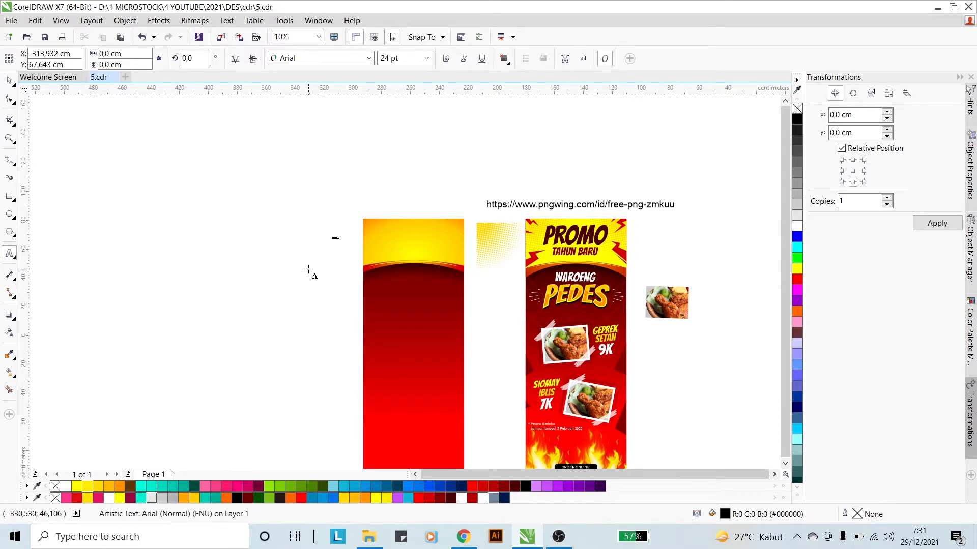
key("ctrl+space")
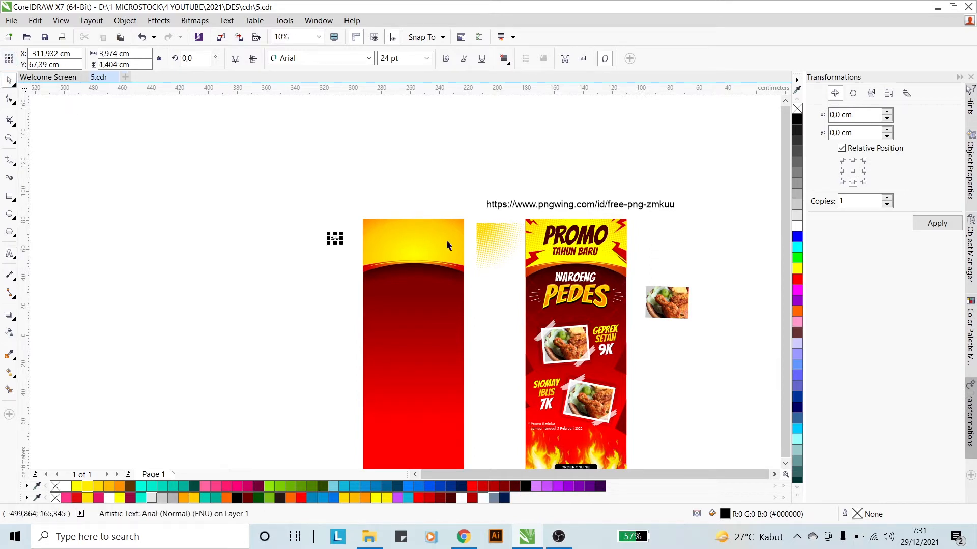
scroll(375, 250, "up", 2)
left_click_drag(287, 214, 356, 191)
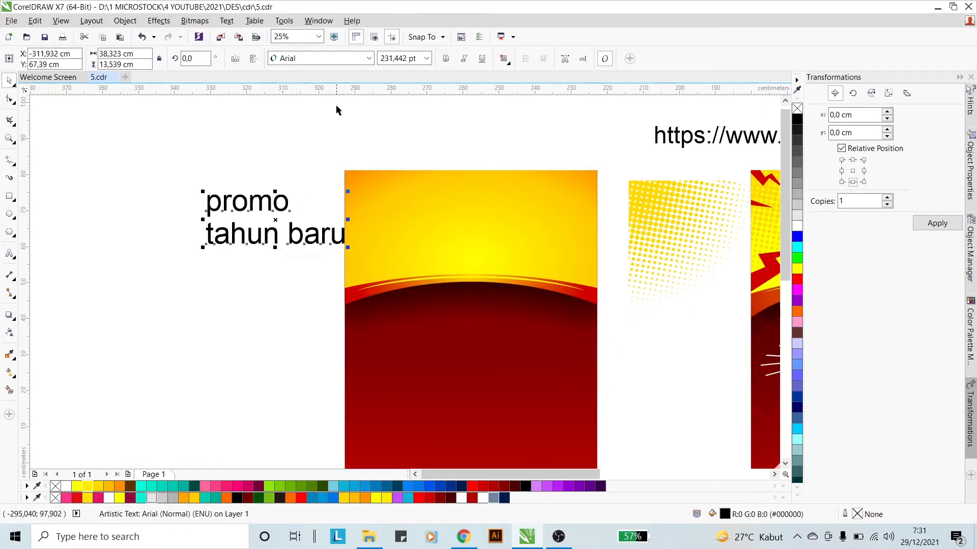
left_click(323, 59)
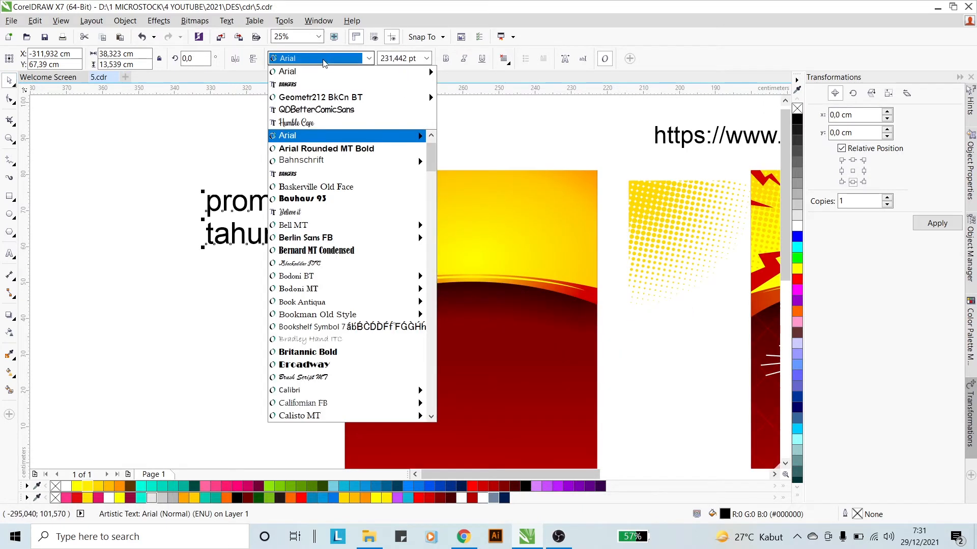
left_click(314, 85)
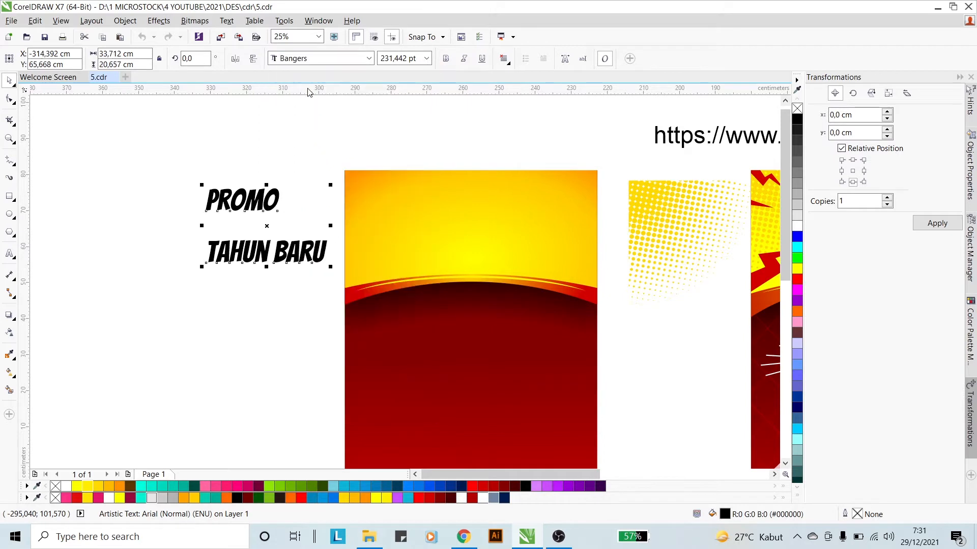
- Break the text into two separate lines and enlarge PROMO to about 351 pt, centred just above TAHUN BARU
left_click(288, 193)
double_click(275, 202)
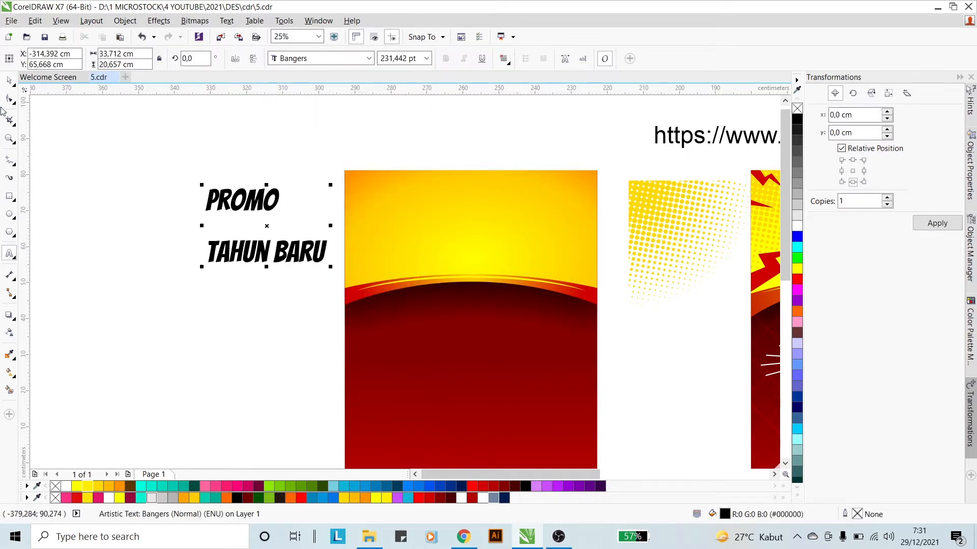
left_click(9, 80)
left_click(279, 209)
left_click(264, 204)
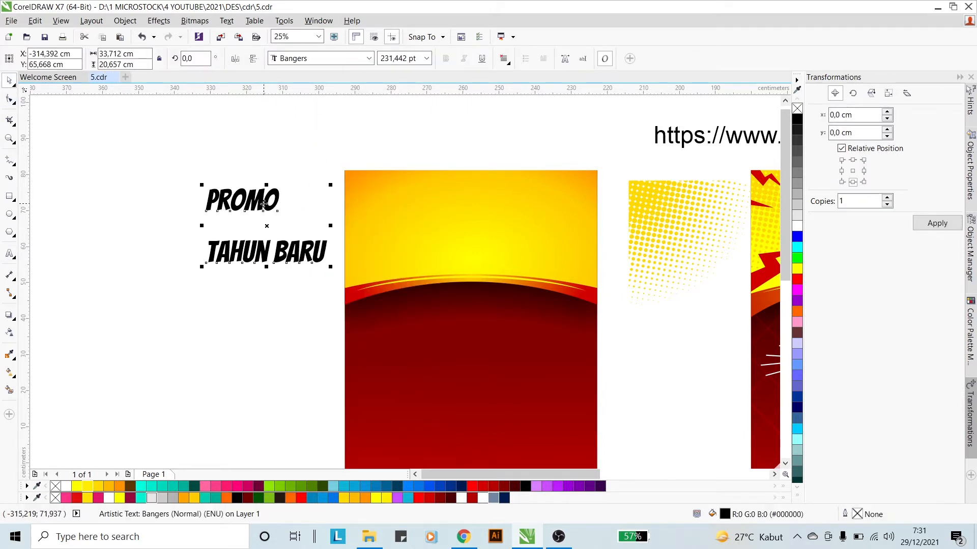
left_click_drag(265, 202, 348, 191)
left_click(309, 248, "shift")
key("c")
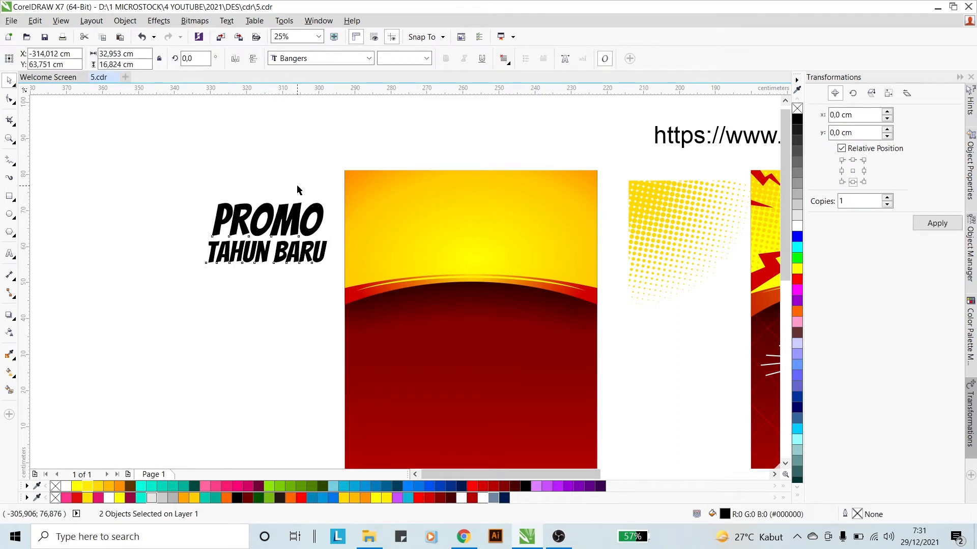
- Shift PROMO slightly right over TAHUN BARU and move both lines onto the banner's yellow header
left_click(298, 186)
left_click(279, 226)
scroll(278, 231, "up", 2)
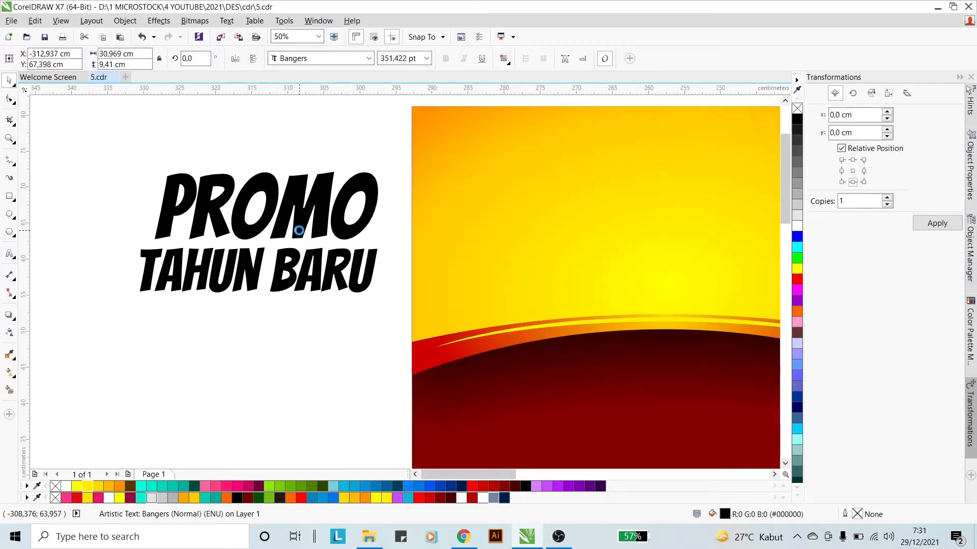
left_click(309, 267, "shift")
scroll(278, 224, "down", 2)
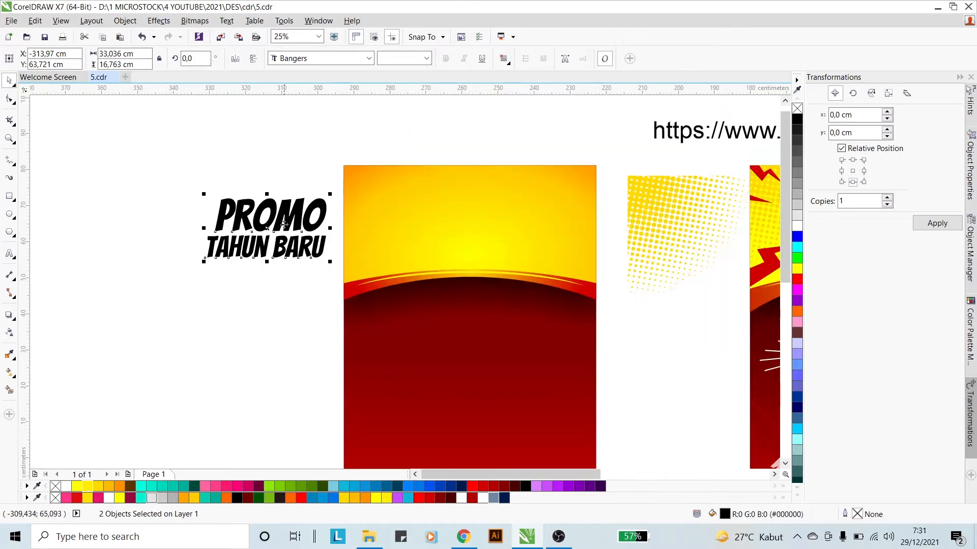
left_click_drag(284, 220, 479, 211)
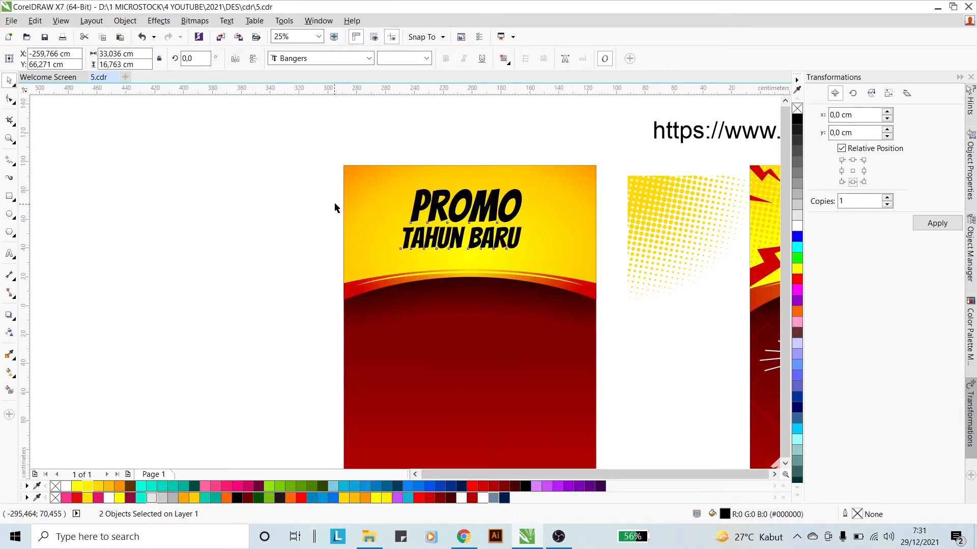
- Enlarge the two title lines to about 44.2 cm wide on the header and align their centres vertically
scroll(401, 209, "down", 2)
scroll(400, 209, "up", 4)
mouse_move(395, 204)
left_mouse_down()
mouse_move(436, 180)
mouse_move(404, 201)
left_mouse_up()
left_click(401, 128)
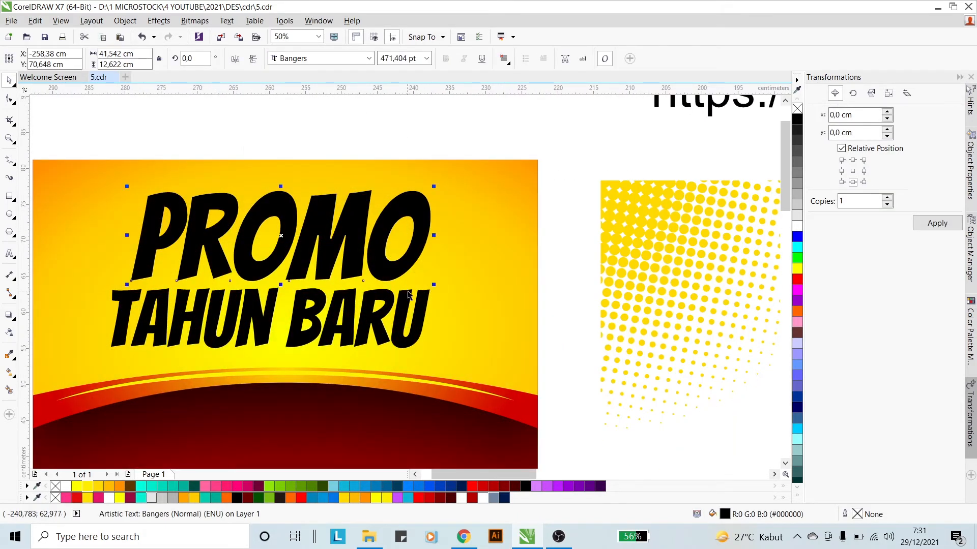
left_click(410, 295, "shift")
key("c")
key("Escape")
- Nudge PROMO slightly right above TAHUN BARU and scale both lines down to about 40.8 by 20.2 cm
left_click(366, 216)
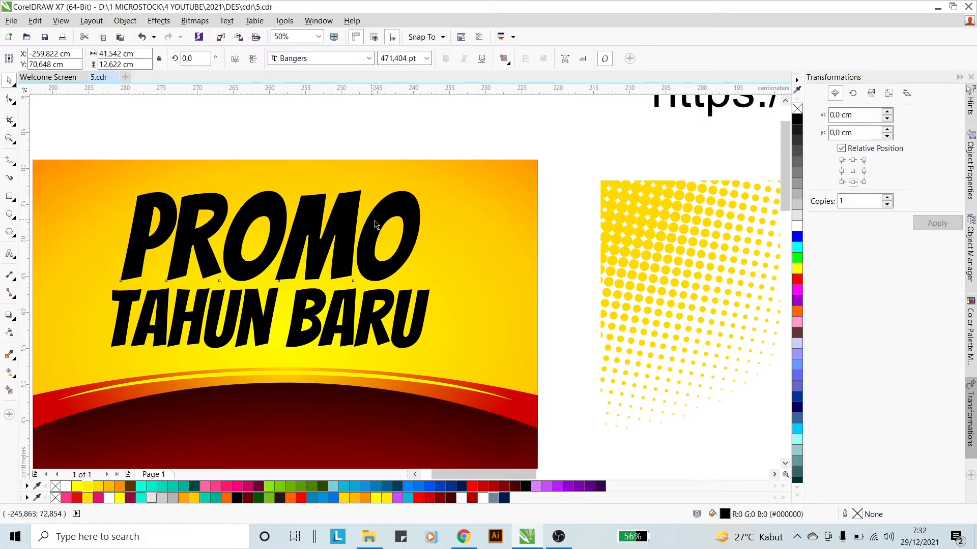
left_click(384, 300, "shift")
key("Escape")
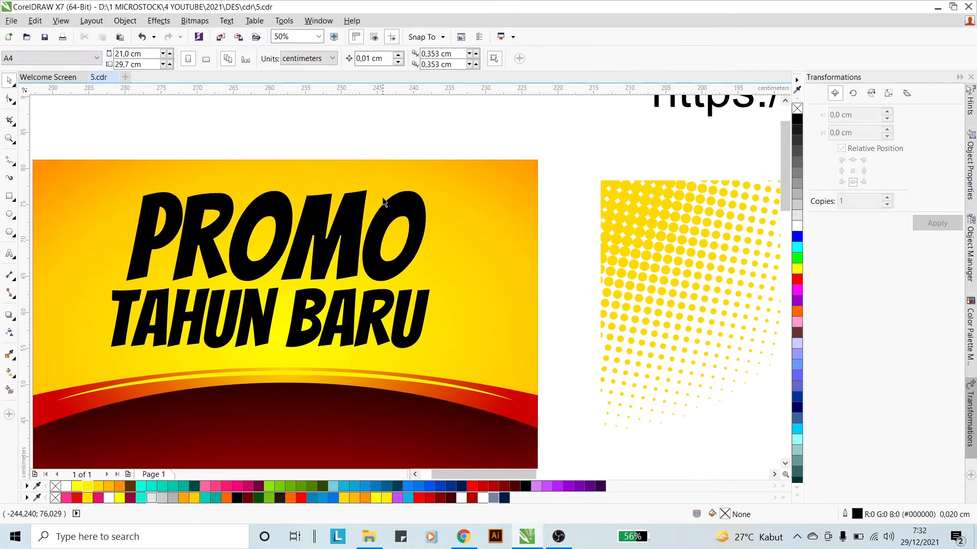
left_click(385, 212)
left_click(384, 296, "shift")
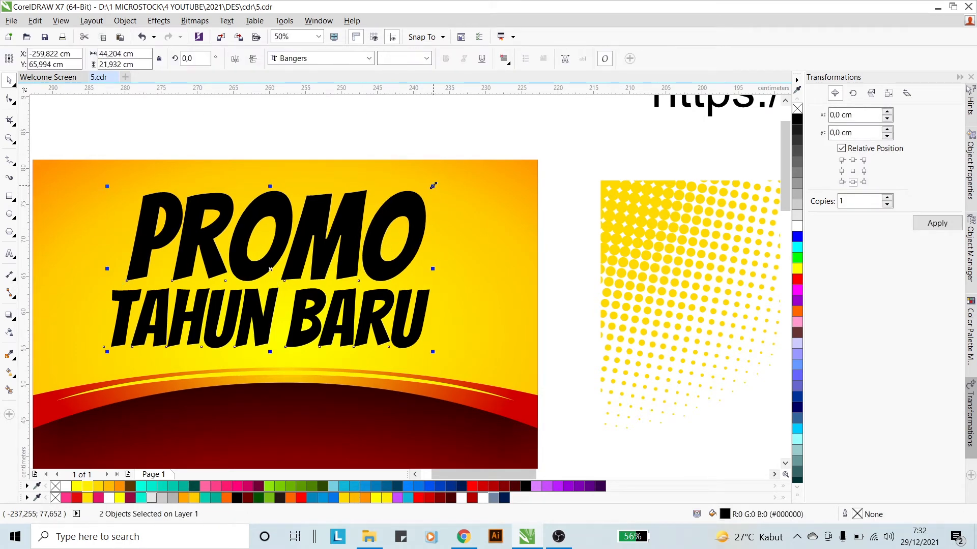
left_click_drag(433, 186, 421, 187)
- Fine-tune PROMO's horizontal offset and move both title lines slightly up and right on the header
left_click(367, 132)
left_click_drag(350, 207, 353, 207)
left_click(368, 310, "shift")
scroll(347, 248, "down", 2)
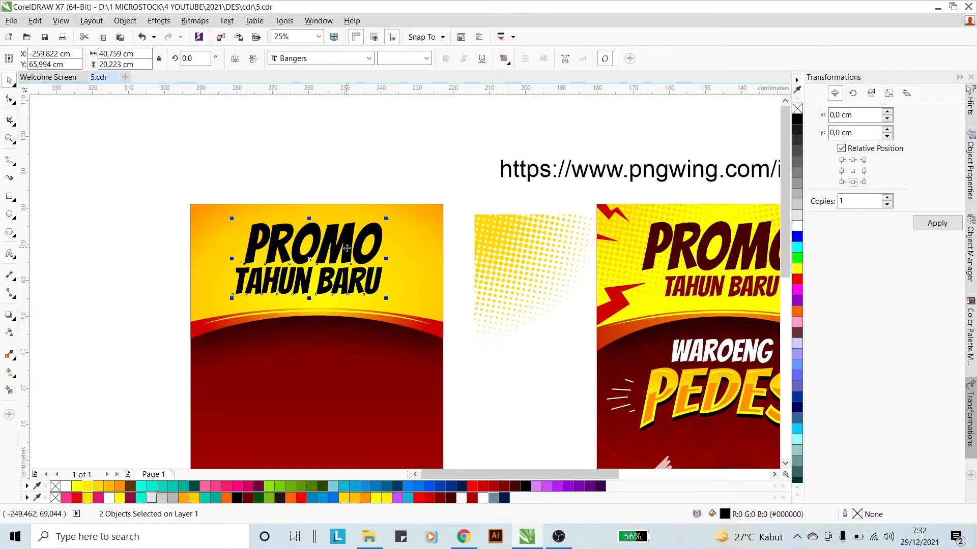
left_click_drag(345, 246, 349, 243)
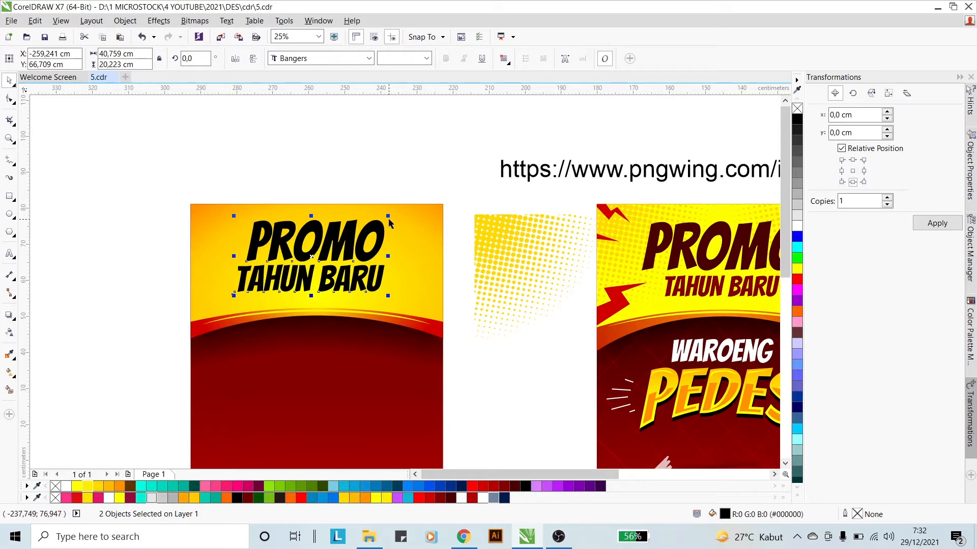
- Scale the title down until PROMO is about 36.7 cm wide, and fine-tune PROMO's centring over TAHUN BARU
left_click_drag(390, 217, 387, 218)
left_click(386, 200)
left_click(371, 235)
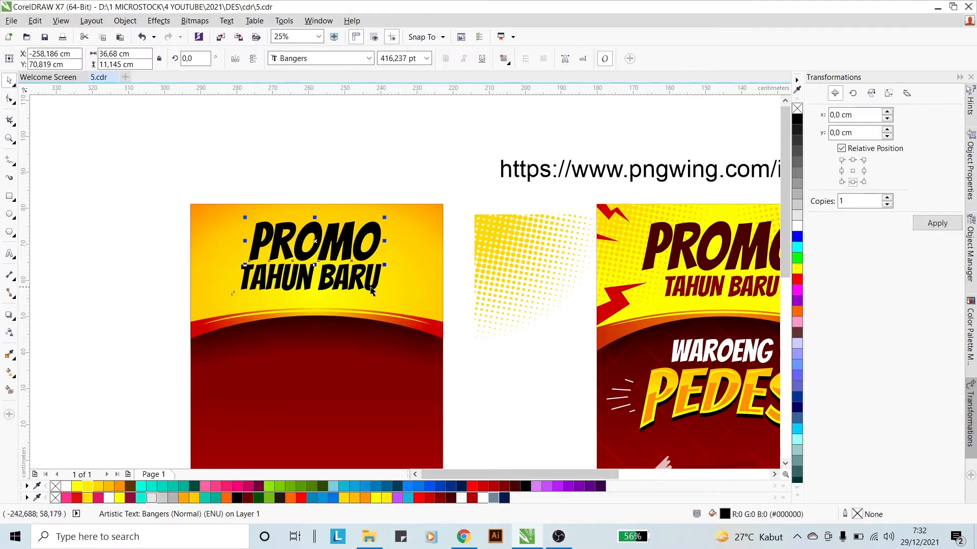
left_click(368, 287, "shift")
left_click(376, 187)
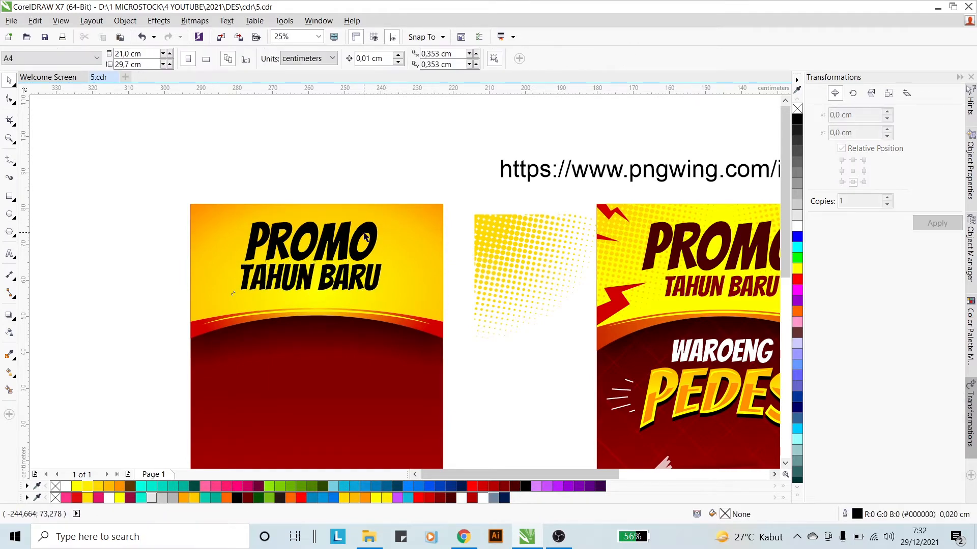
left_click(366, 233)
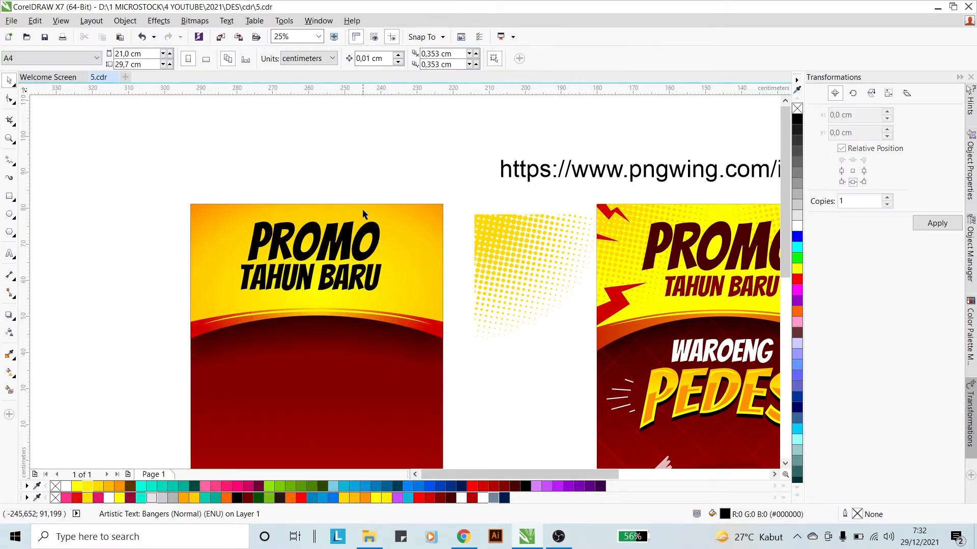
- Recolour the PROMO title line very dark maroon and the TAHUN BARU line dark red
left_click(526, 486)
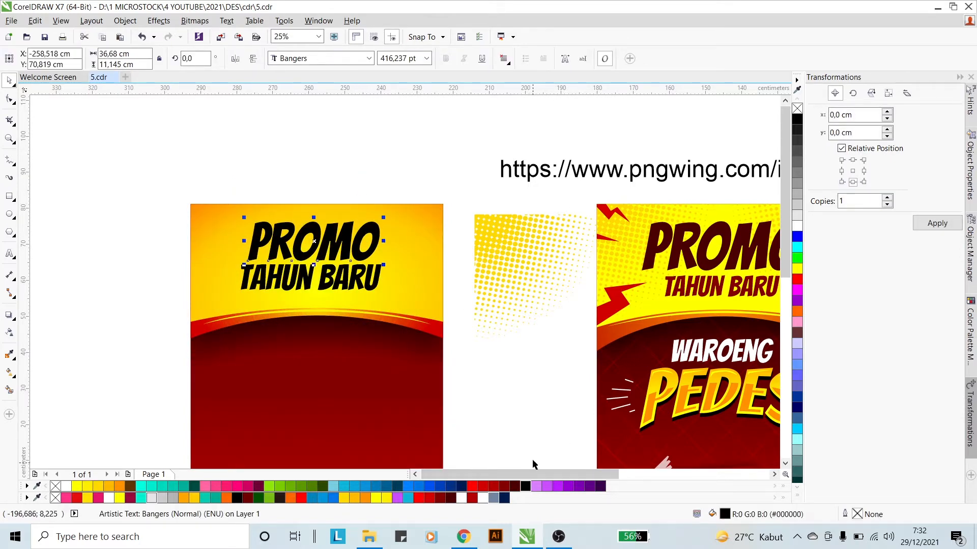
left_click(515, 487)
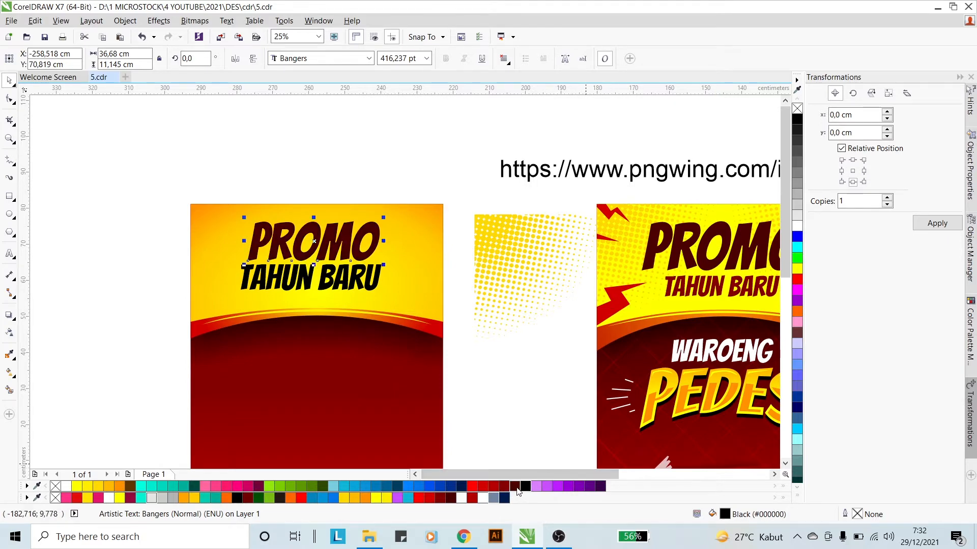
left_click(384, 167)
left_click(358, 277)
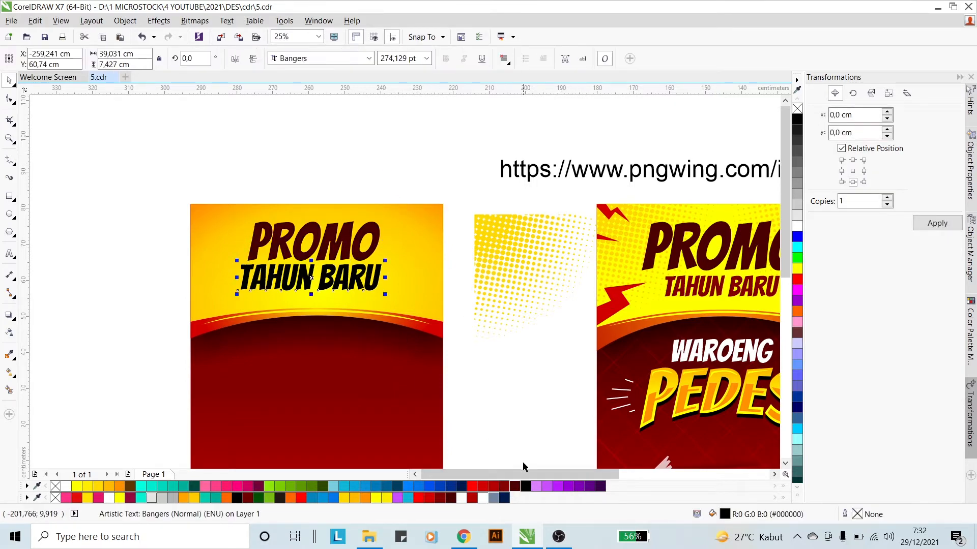
left_click(515, 487)
- Make TAHUN BARU smaller and PROMO larger, sizing the combined title to about 45.8 by 22.8 cm on the header
left_click_drag(386, 262, 399, 212)
left_click(345, 234, "shift")
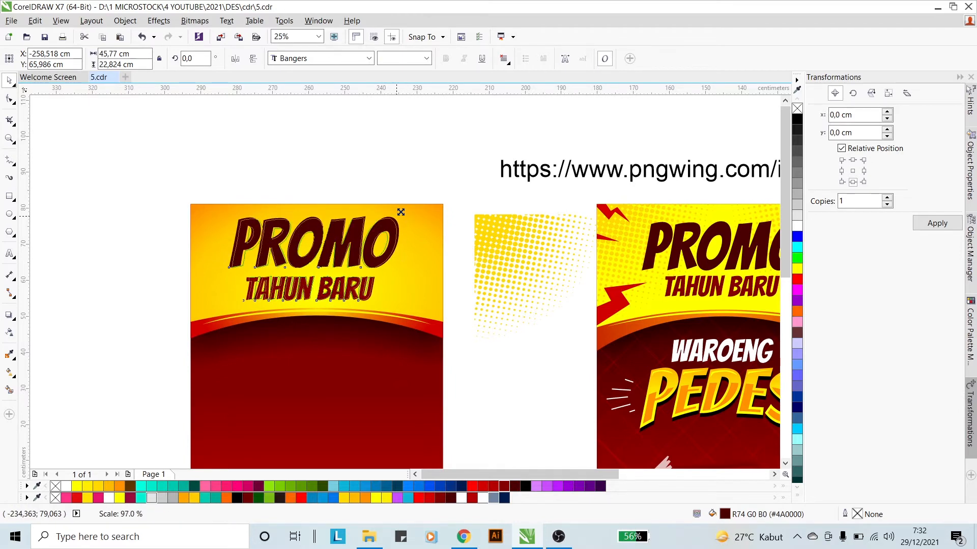
left_click(392, 184)
scroll(442, 240, "down", 2)
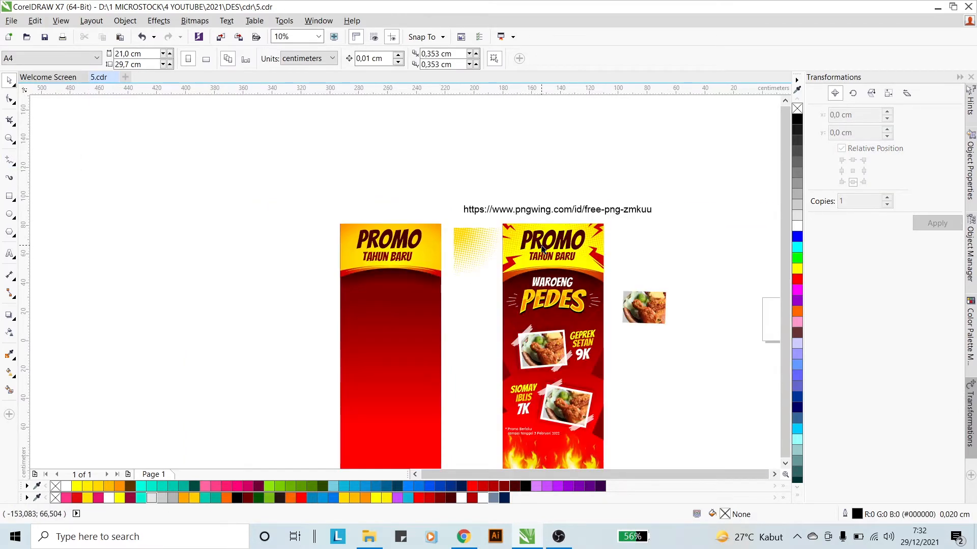
scroll(535, 256, "up", 2)
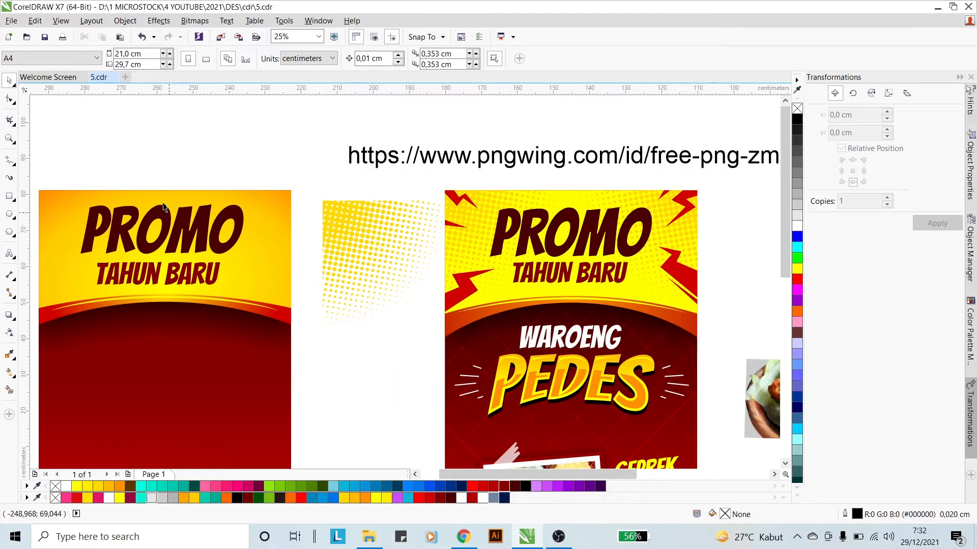
- Draw a closed lightning bolt about 15.1 by 17.5 cm over the header's upper-right corner with the Pen tool
left_click(14, 166)
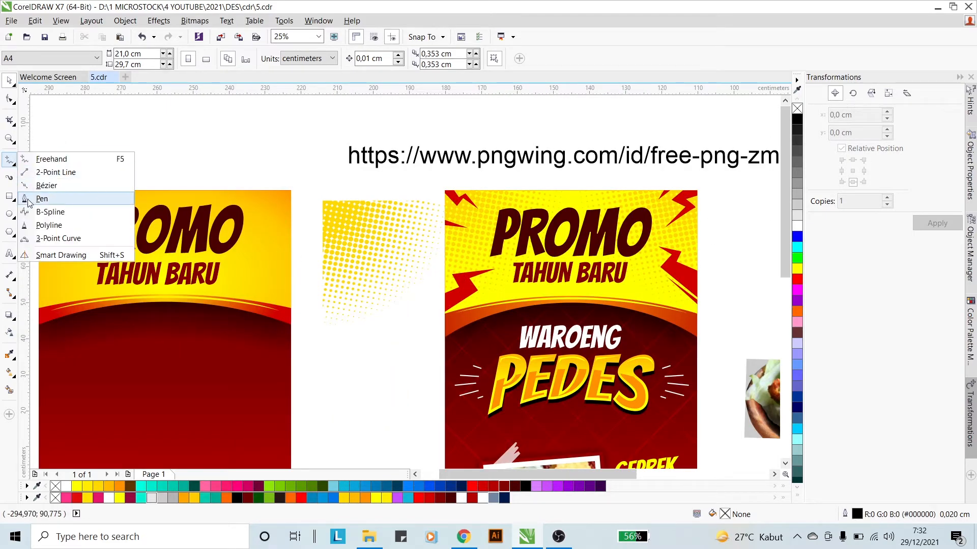
left_click(40, 198)
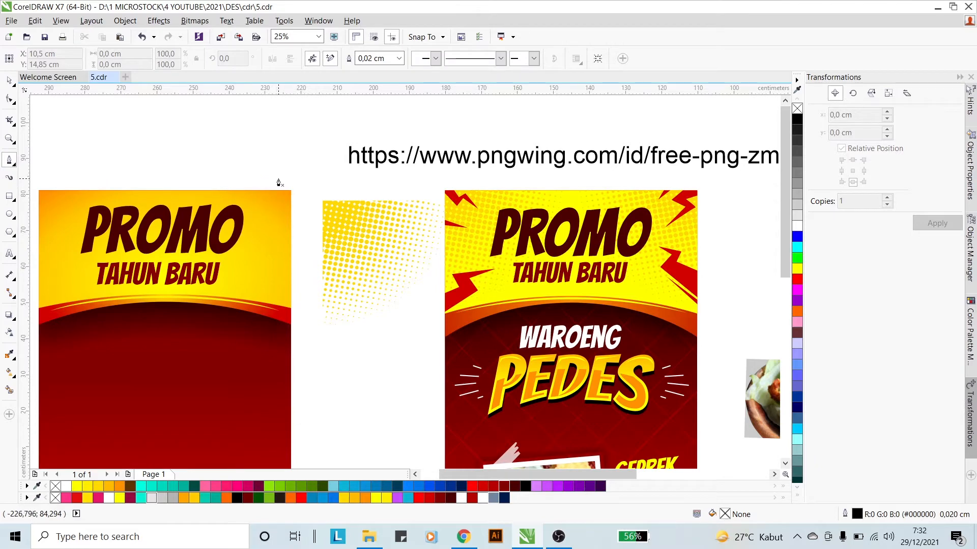
left_click(254, 202)
left_click(274, 211)
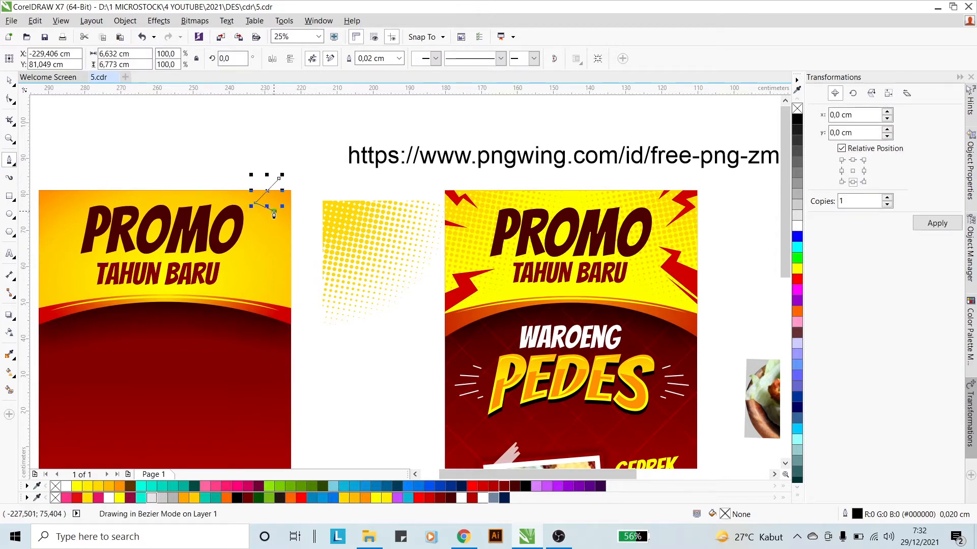
left_click(245, 243)
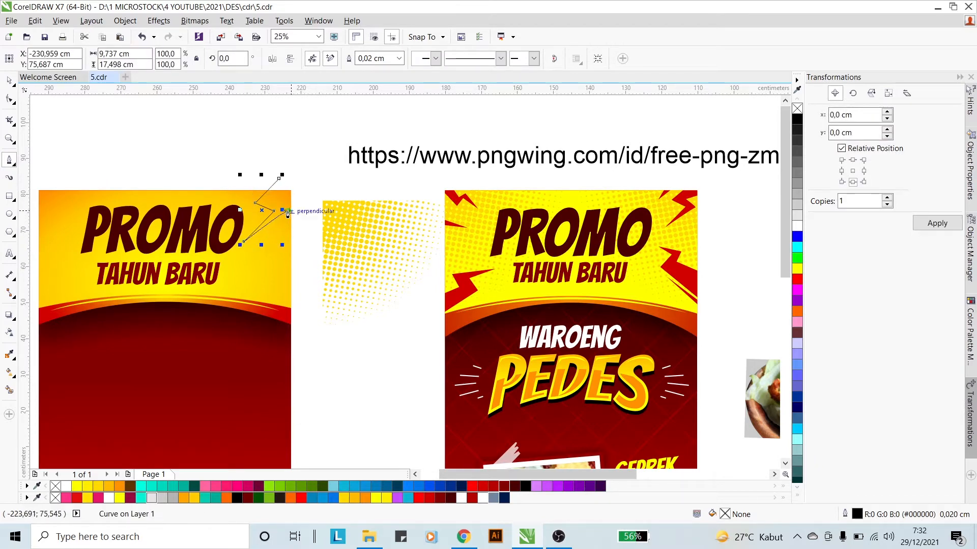
left_click(291, 209)
left_click(298, 195)
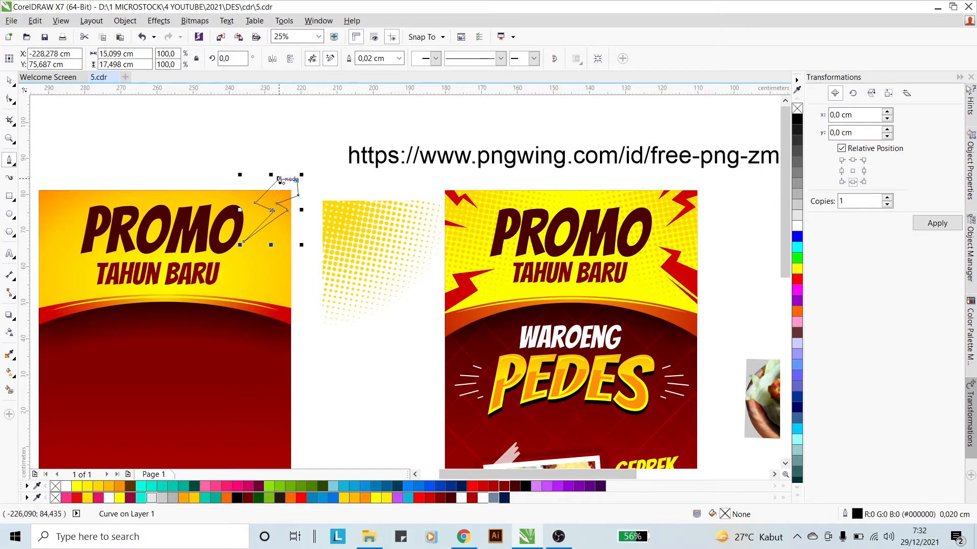
- Draw a small closed triangular shard about 4.5 by 5.6 cm beside the upper-right lightning bolt
left_click(249, 179)
left_click(241, 200)
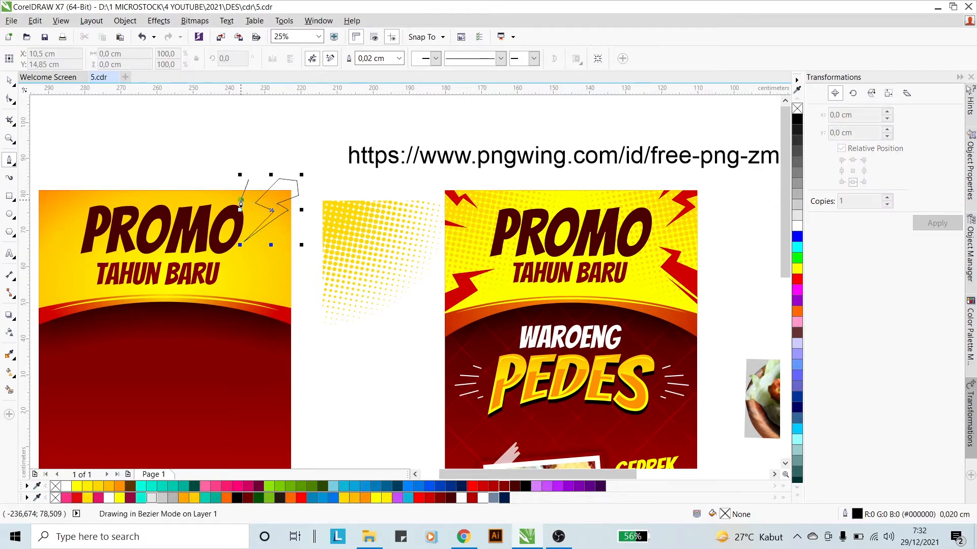
left_click(257, 184)
left_click(249, 180)
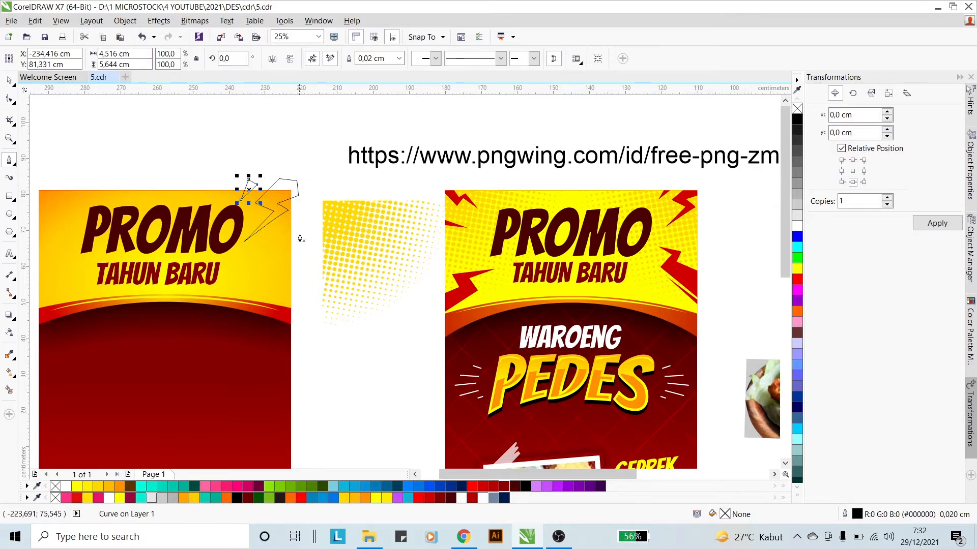
- Draw a second closed lightning bolt about 15.1 by 19 cm over the header's lower-right edge
left_click(300, 299)
left_click(264, 273)
left_click(271, 256)
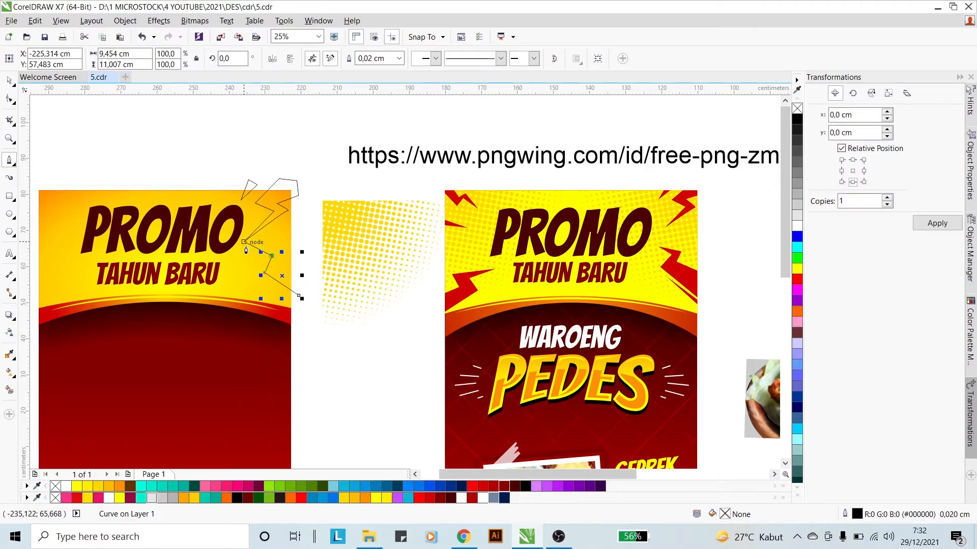
left_click(250, 251)
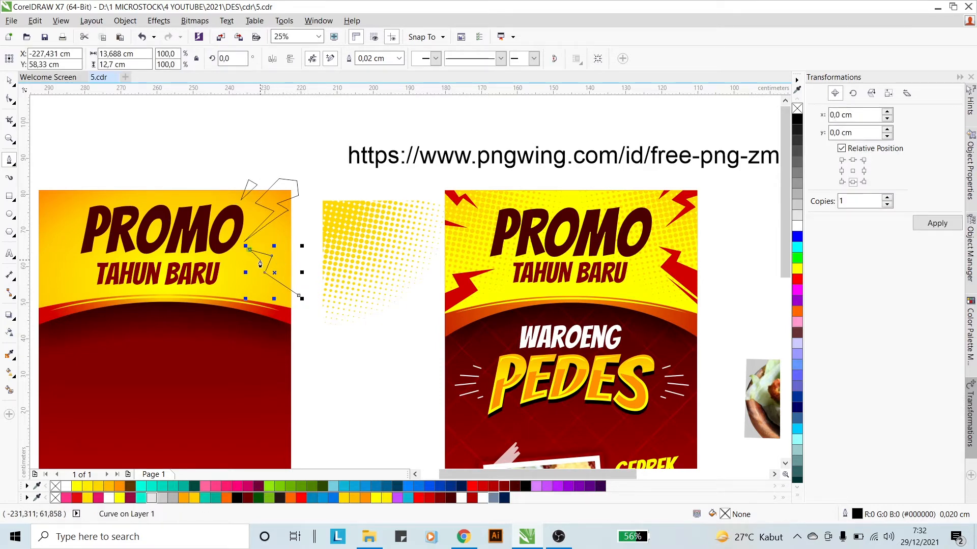
left_click(247, 281)
left_click(303, 322)
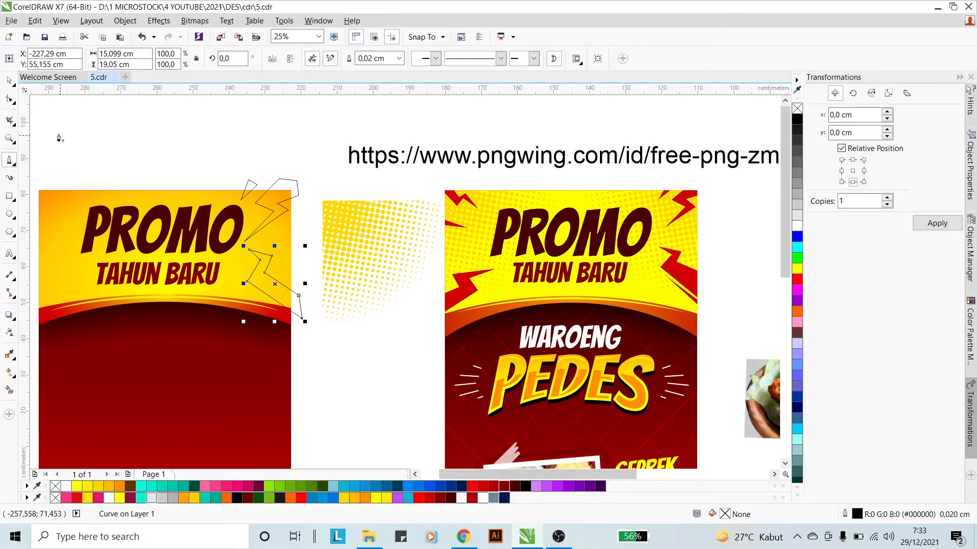
- Scale the upper-right lightning bolt down slightly and shift the lower-right bolt slightly up and right
left_click(9, 81)
left_click(283, 184)
scroll(300, 180, "up", 1)
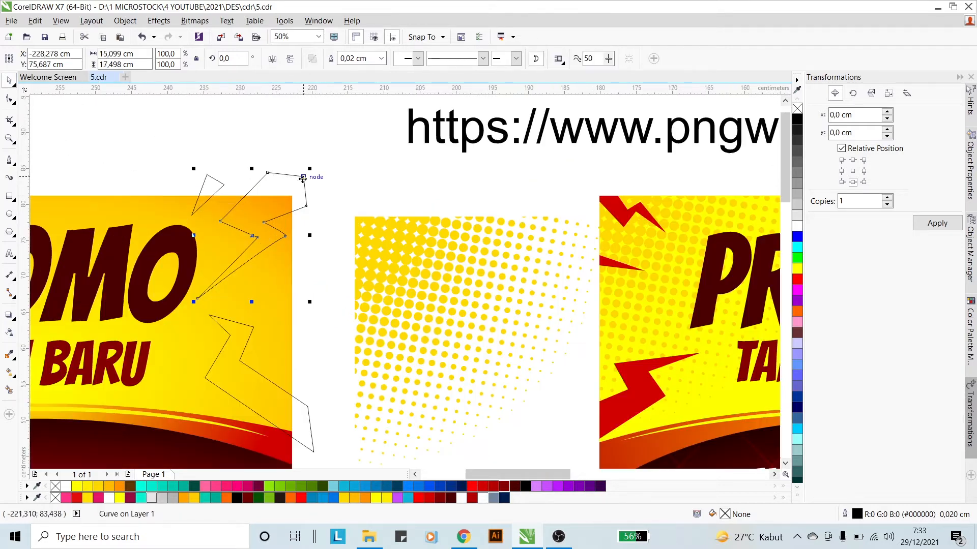
mouse_move(310, 170)
left_mouse_down()
mouse_move(290, 189)
mouse_move(302, 177)
left_mouse_up()
left_click_drag(311, 407, 309, 407)
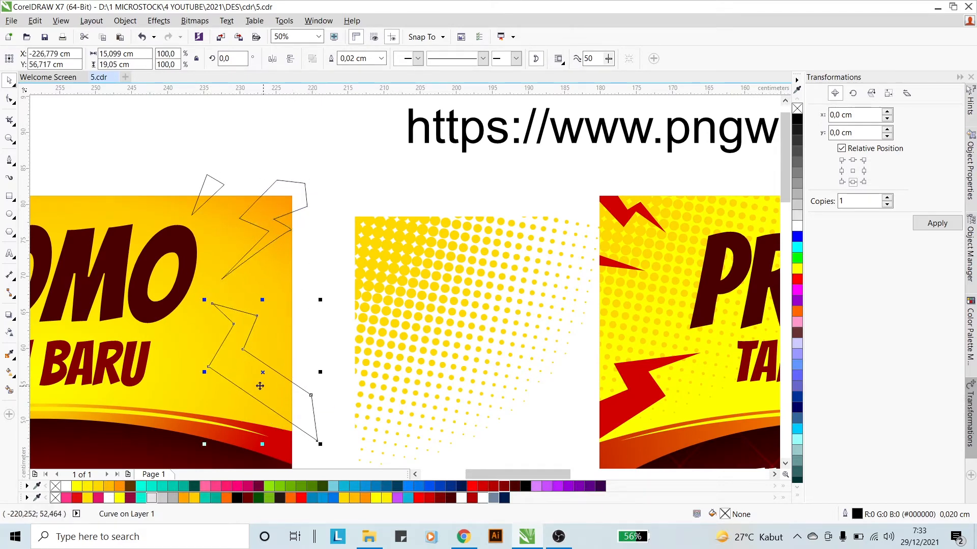
- Draw a thin closed shard about 7 by 4.7 cm along the upper side of the lower-right lightning bolt
left_click(12, 159)
scroll(204, 229, "down", 1)
scroll(234, 304, "up", 1)
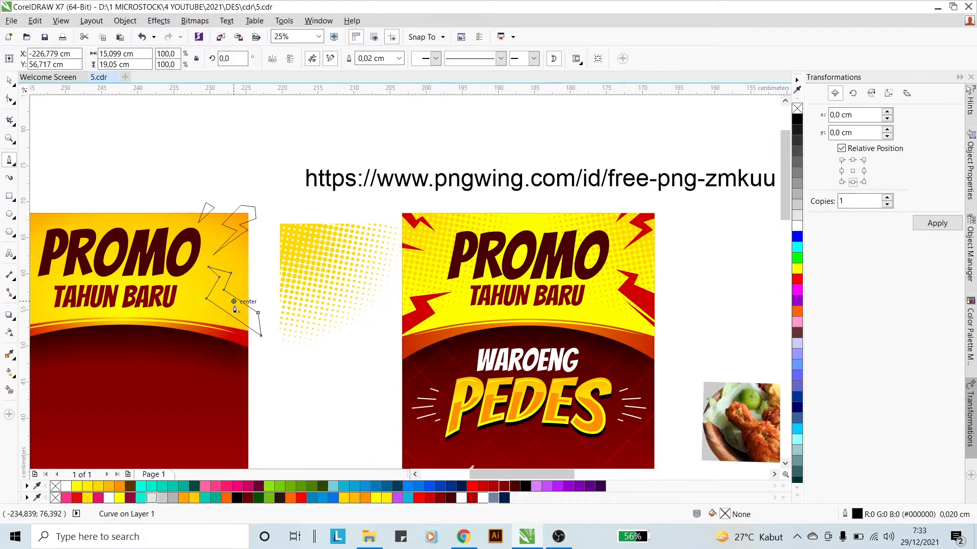
left_click(277, 309)
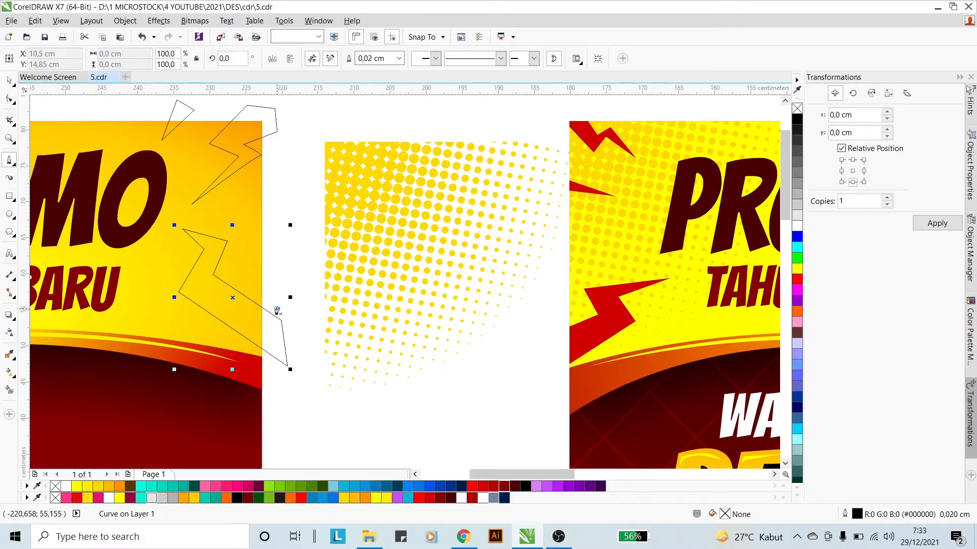
double_click(229, 278)
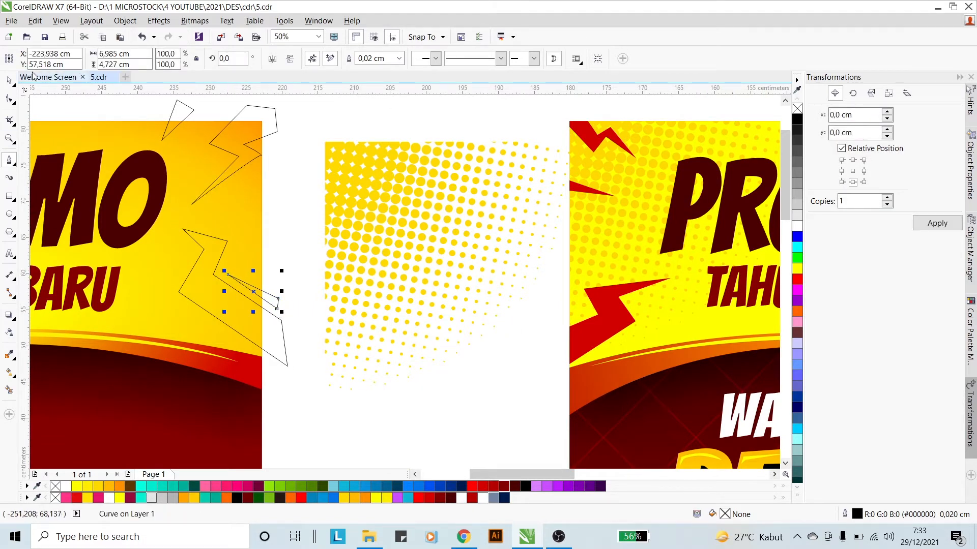
left_click(10, 80)
scroll(249, 187, "down", 2)
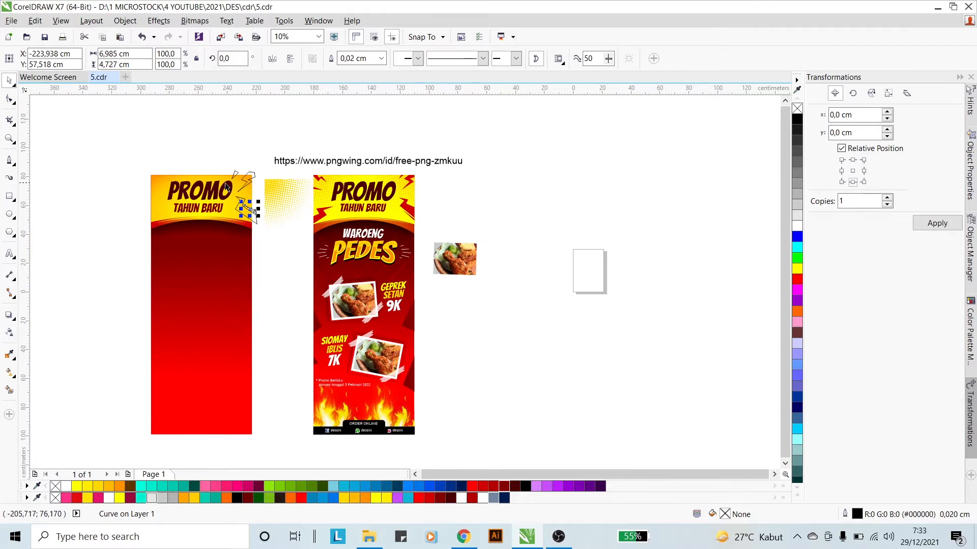
scroll(150, 172, "up", 2)
left_click(105, 163)
- Draw a closed lightning bolt about 11.1 by 8.4 cm over the header's upper-left corner with the Pen tool
left_click(9, 160)
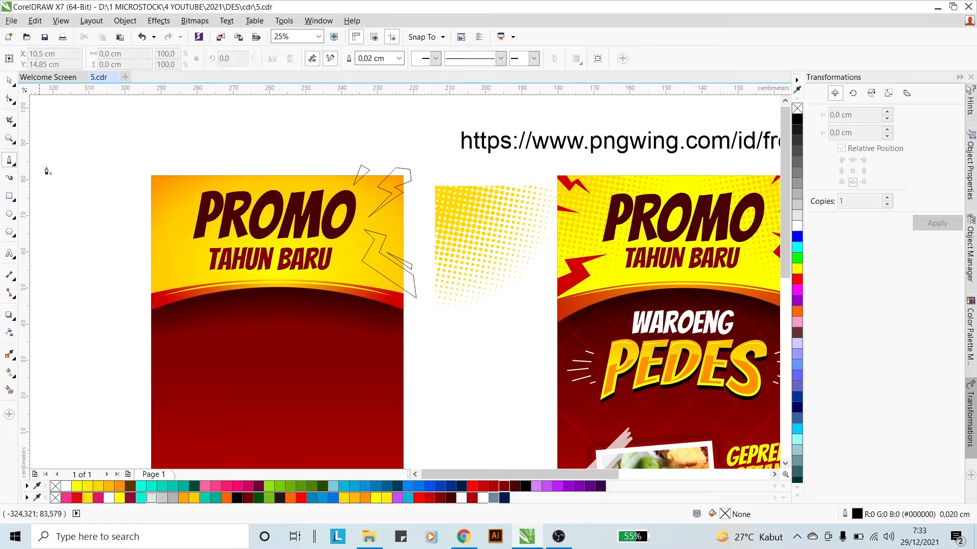
scroll(139, 186, "up", 1)
left_click(152, 173)
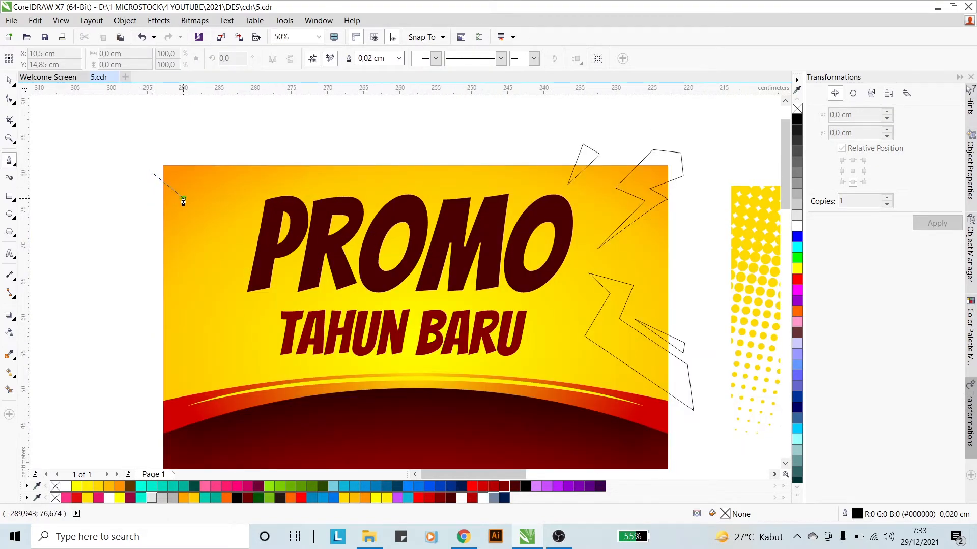
left_click(184, 198)
left_click(230, 214)
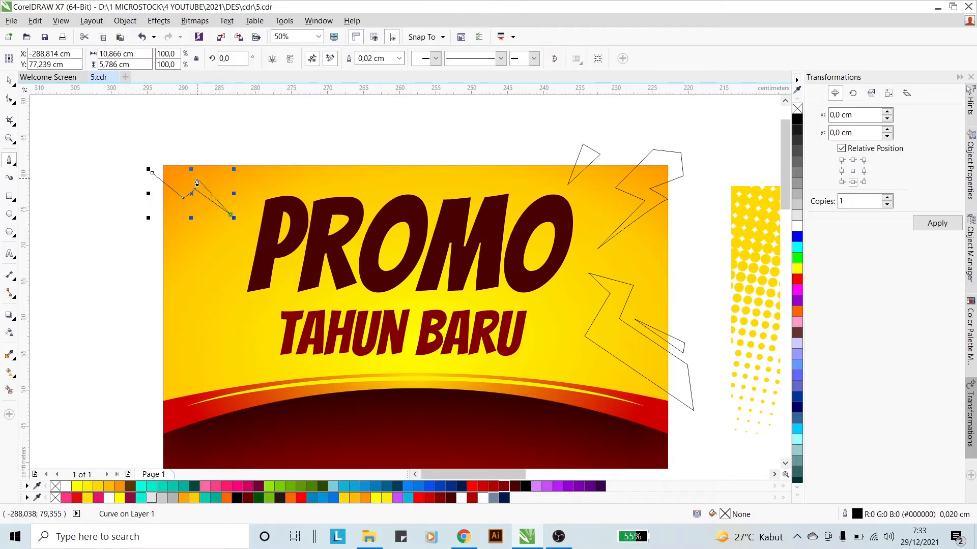
left_click(199, 176)
left_click(184, 182)
left_click(173, 153)
left_click(150, 157)
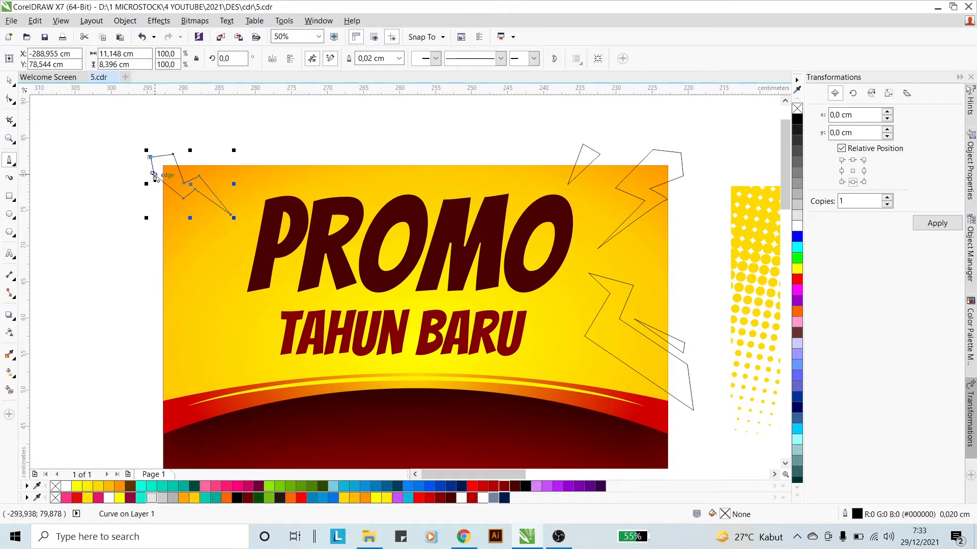
left_click(153, 175)
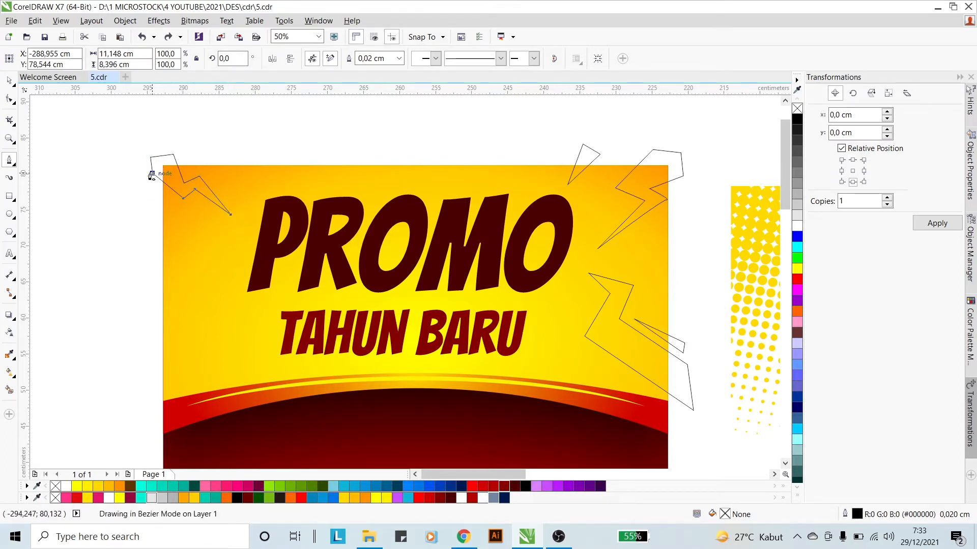
- Draw a thin closed triangular shard about 8.9 by 2.7 cm on the header's left edge below the corner bolt
scroll(152, 167, "down", 4)
scroll(145, 204, "up", 2)
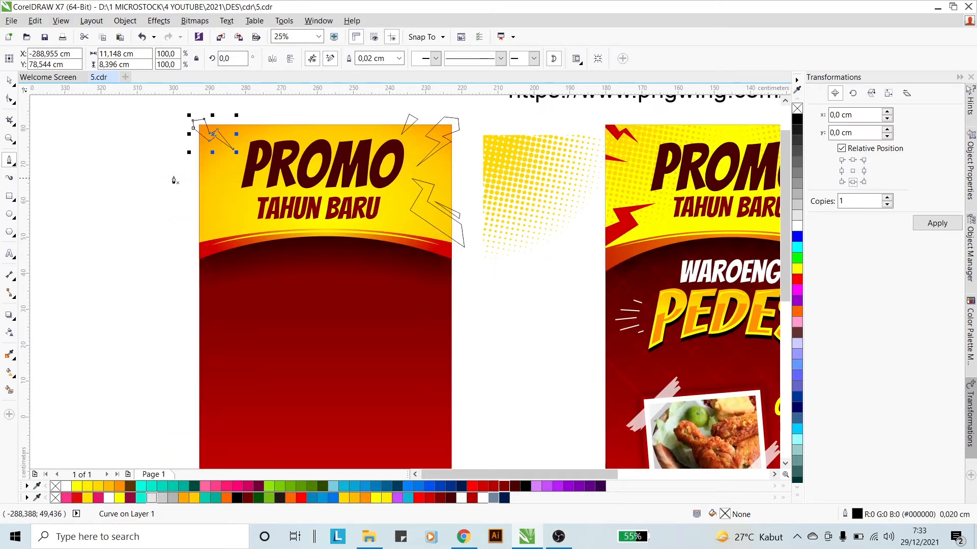
left_click(184, 158)
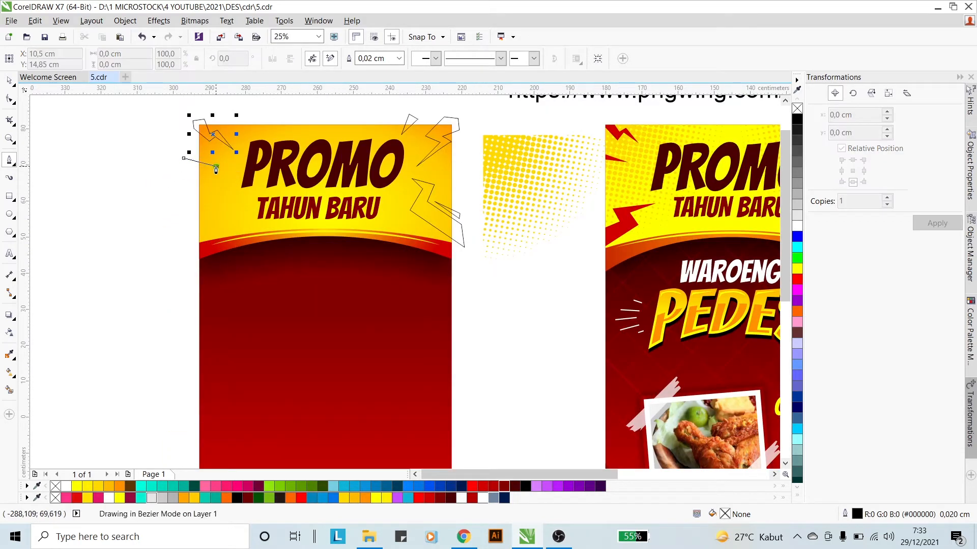
left_click(216, 166)
left_click(187, 167)
left_click(184, 158)
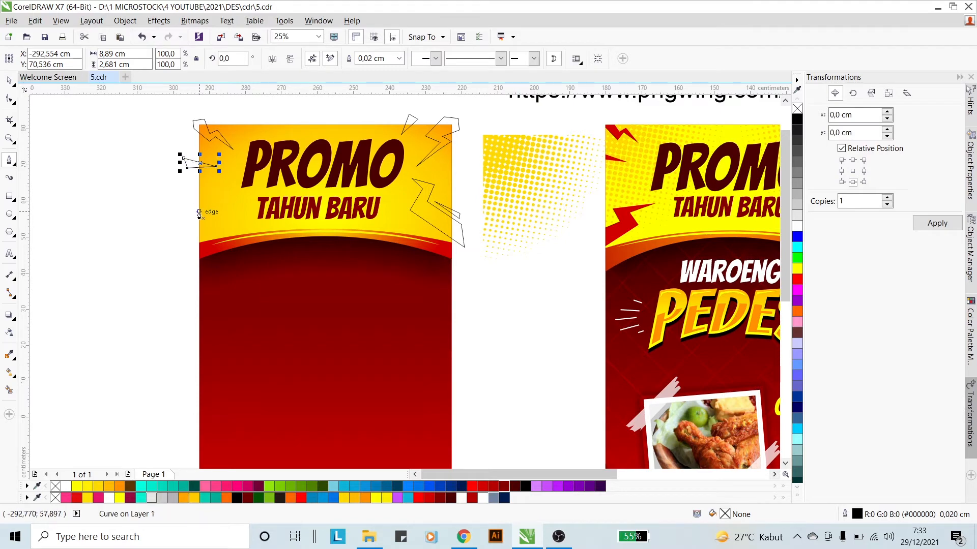
- Draw a closed lightning bolt about 15.5 by 13.5 cm over the header's lower-left edge beside TAHUN BARU
left_click(187, 228)
left_click(208, 213)
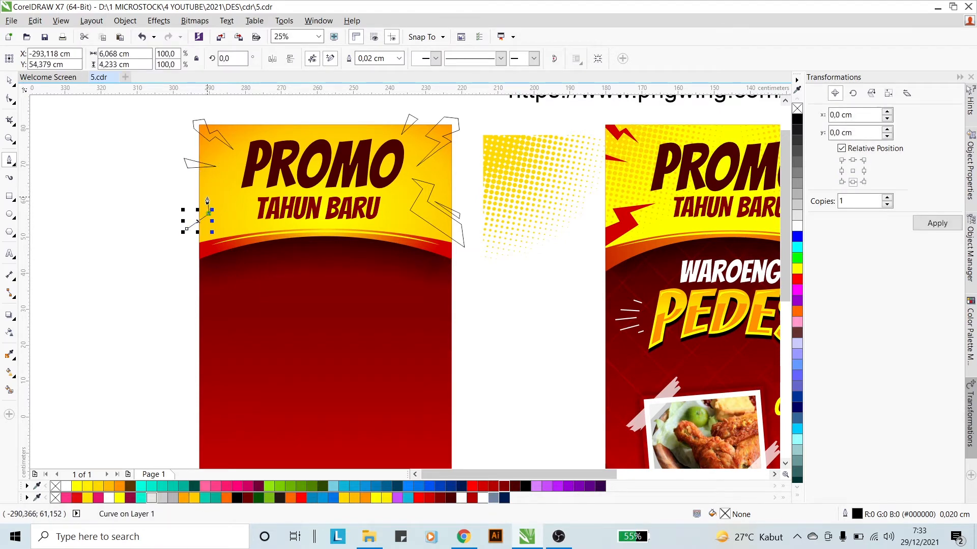
left_click(205, 200)
left_click(242, 195)
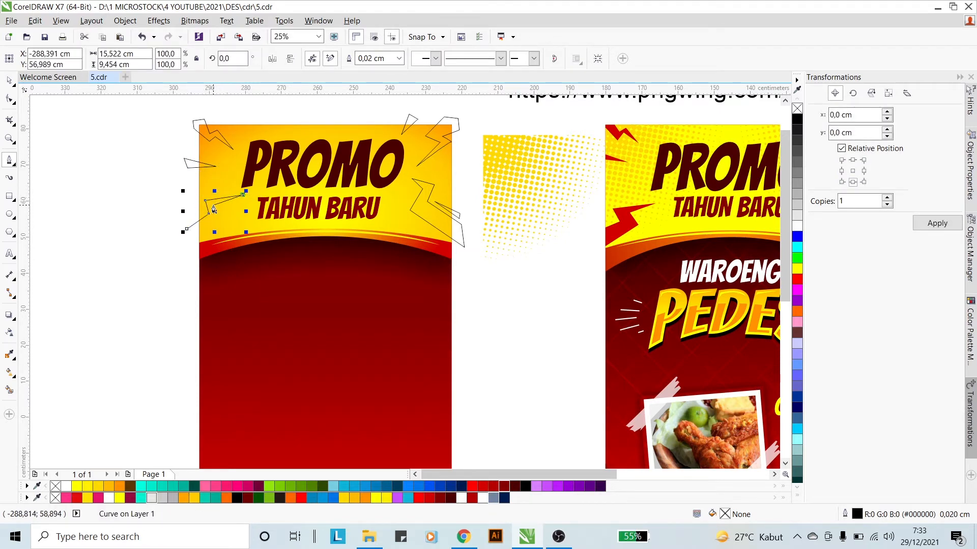
left_click(217, 206)
left_click(232, 221)
left_click(189, 243)
left_click(188, 234)
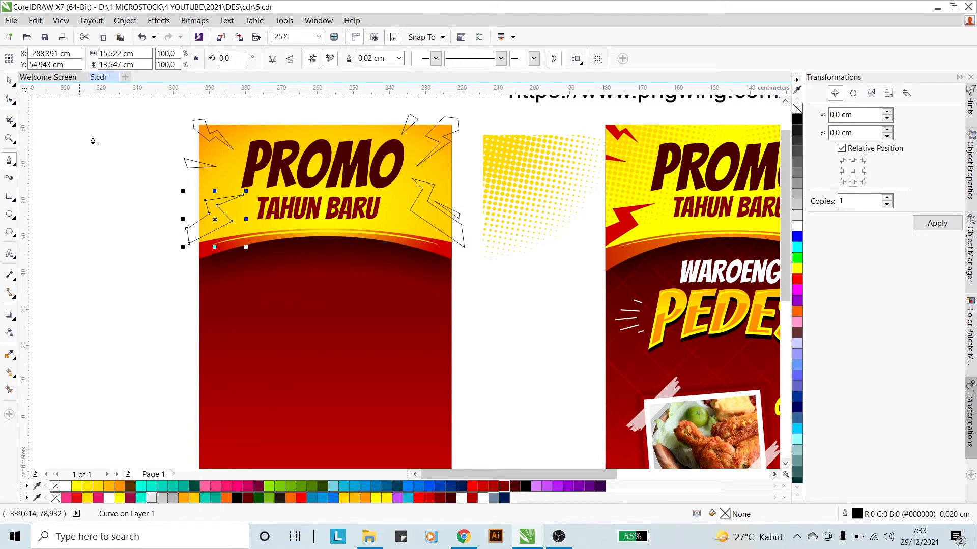
- Reshape the lower-left lightning bolt by raising its outer upper corner and pulling the inner corner slightly inward
scroll(359, 190, "up", 2)
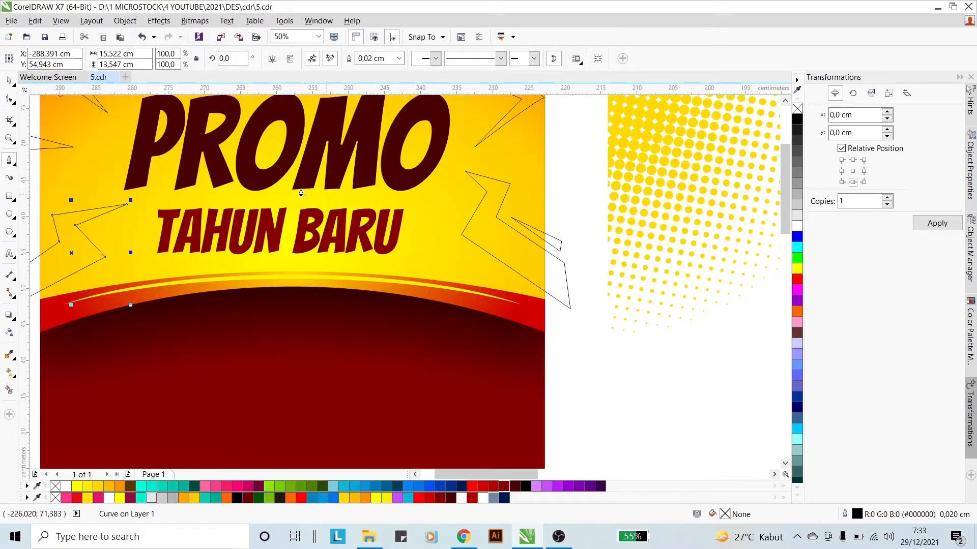
left_click(12, 101)
scroll(113, 222, "down", 2)
scroll(107, 218, "up", 4)
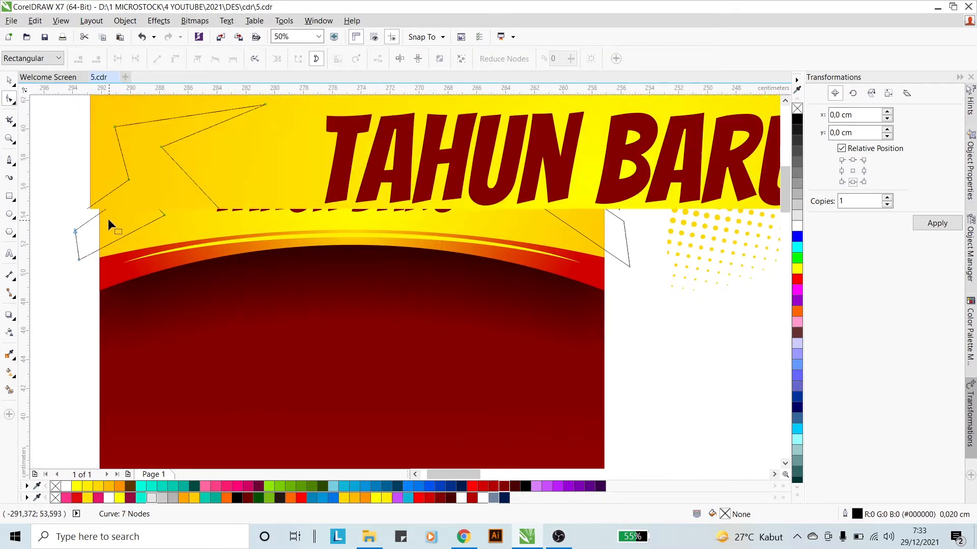
left_click(127, 179)
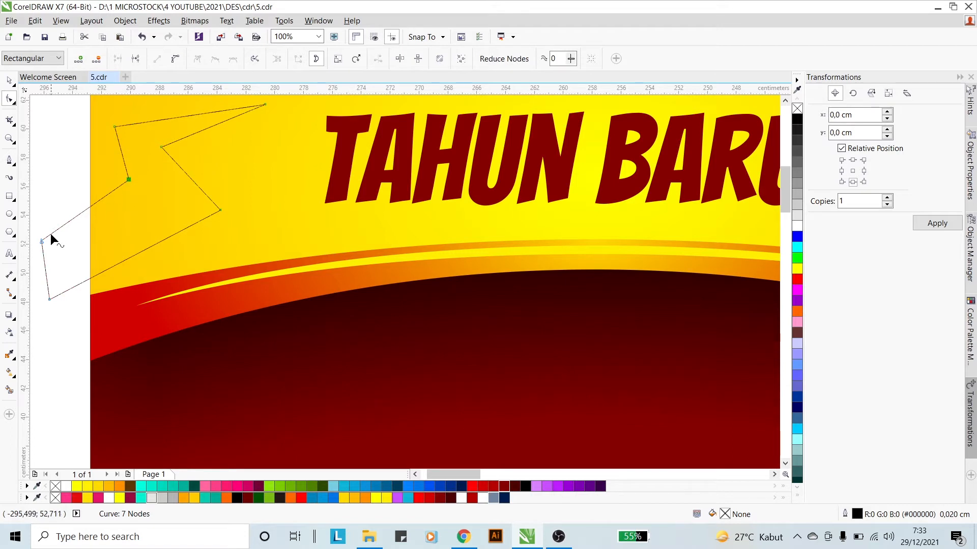
left_click_drag(42, 218, 41, 208)
left_click_drag(218, 210, 212, 207)
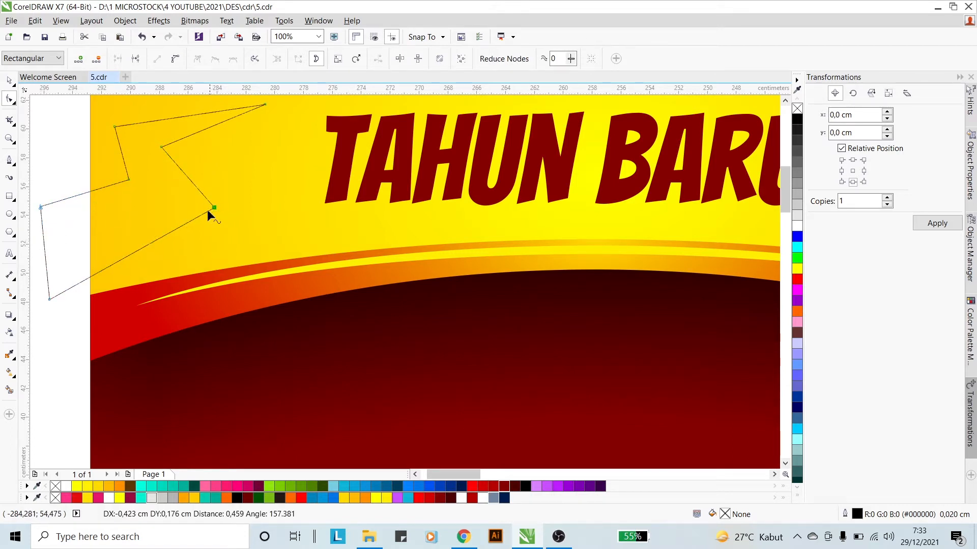
left_click(50, 300)
scroll(152, 219, "down", 2)
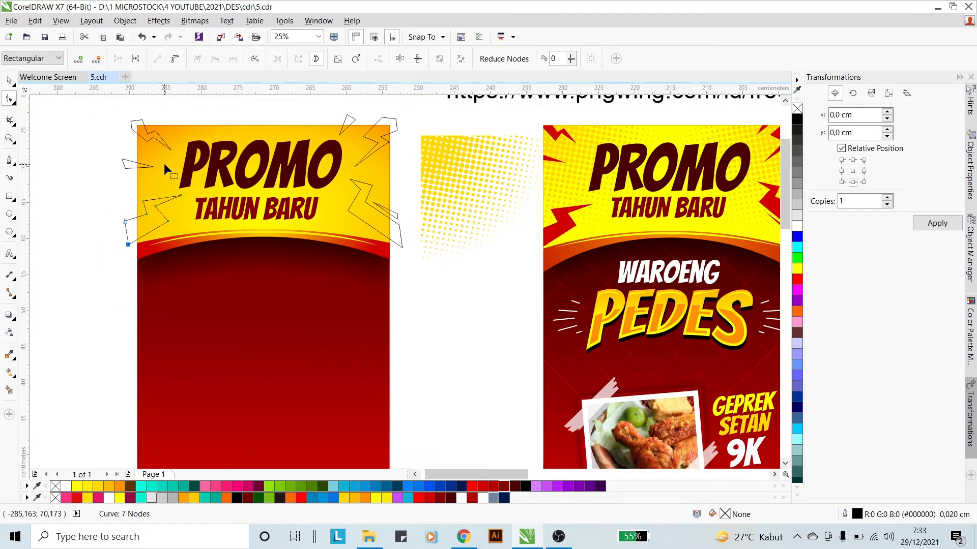
- Move the outer nodes of the thin shard beside the lower-right bolt upward so it separates from the bolt
scroll(164, 164, "up", 1)
scroll(251, 209, "down", 1)
scroll(425, 150, "up", 1)
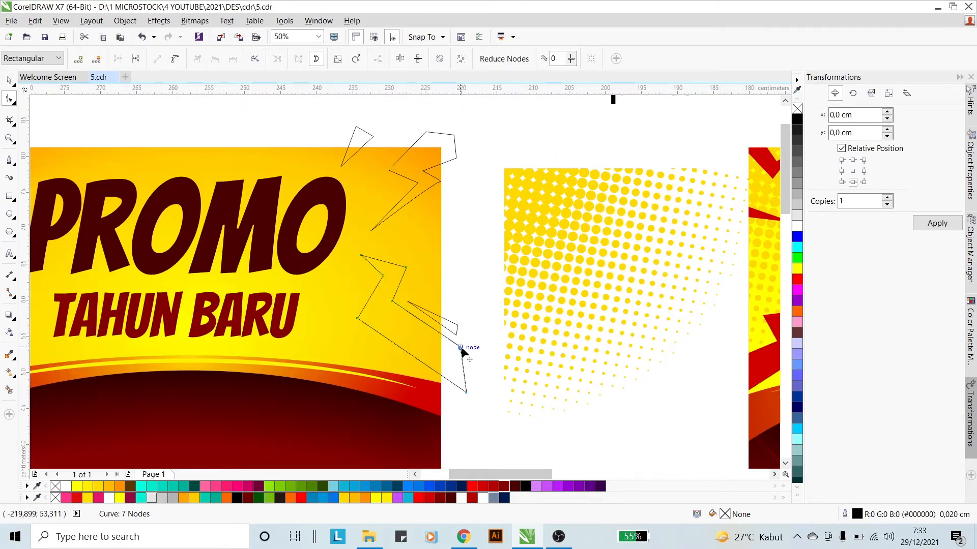
left_click_drag(463, 347, 471, 269)
scroll(453, 329, "up", 2)
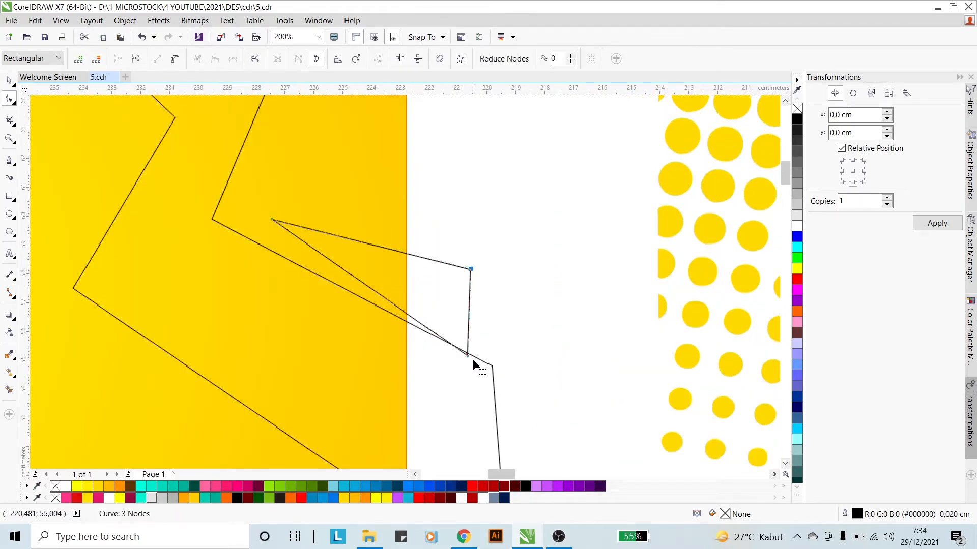
left_click_drag(467, 355, 469, 323)
scroll(416, 278, "down", 3)
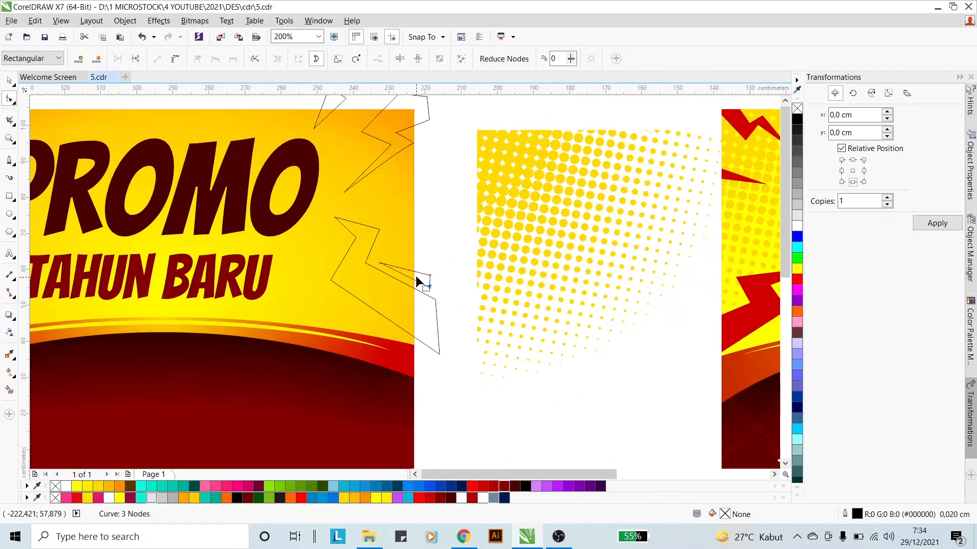
- Group all seven lightning bolts and shards around the header into one object
left_click(8, 79)
left_click_drag(81, 141, 216, 302)
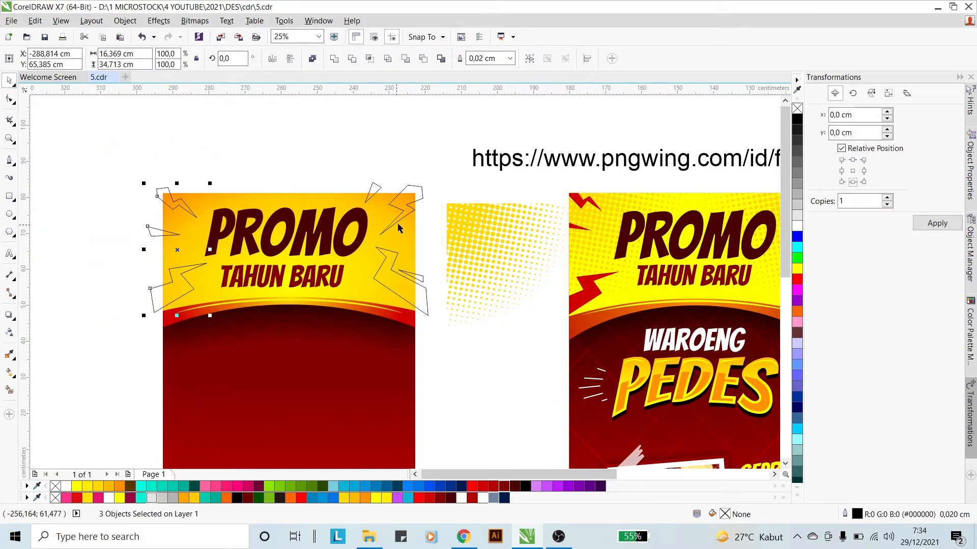
left_click(375, 191, "shift")
left_click(415, 188, "shift")
left_click(427, 292, "shift")
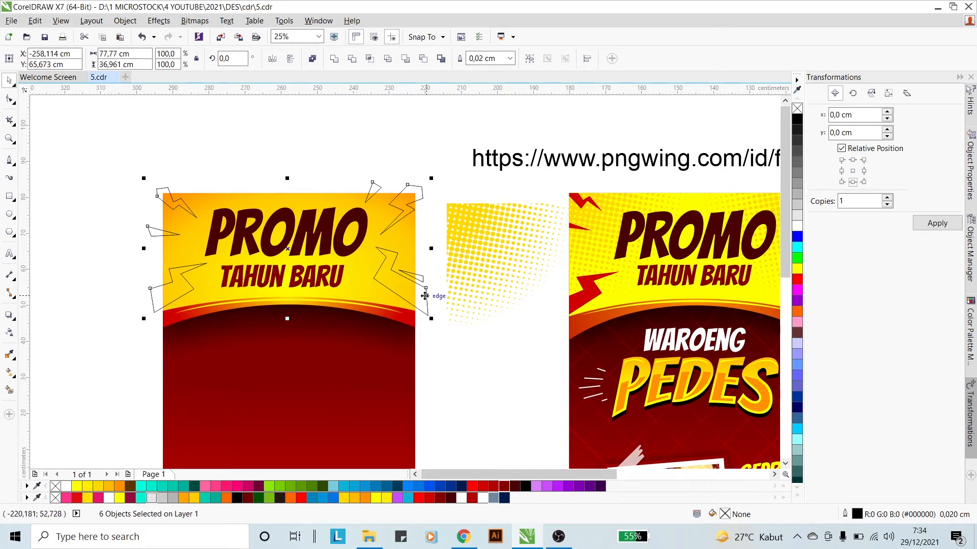
left_click(423, 279, "shift")
key("ctrl+g")
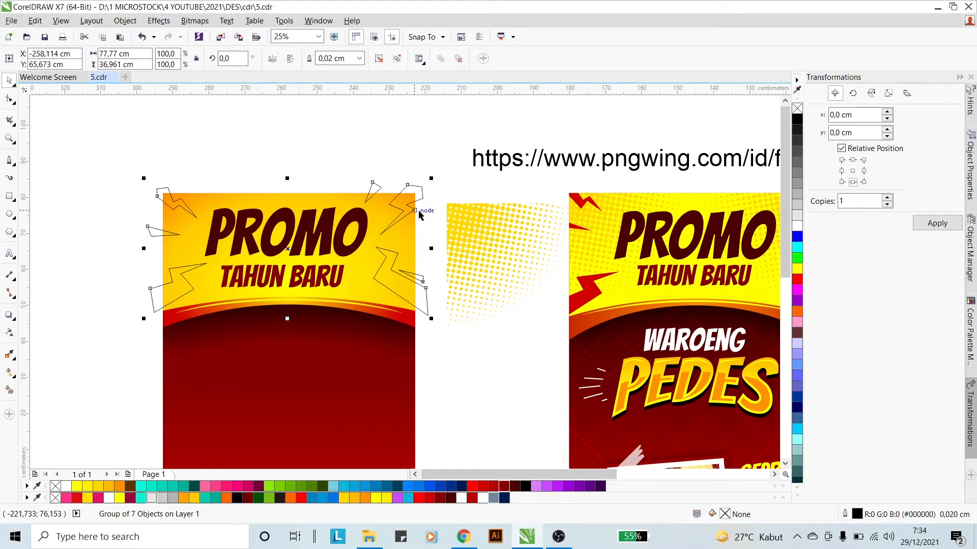
- Fill the lightning group with dark red #D10000 and remove its outline
left_click(472, 487)
right_click(797, 109)
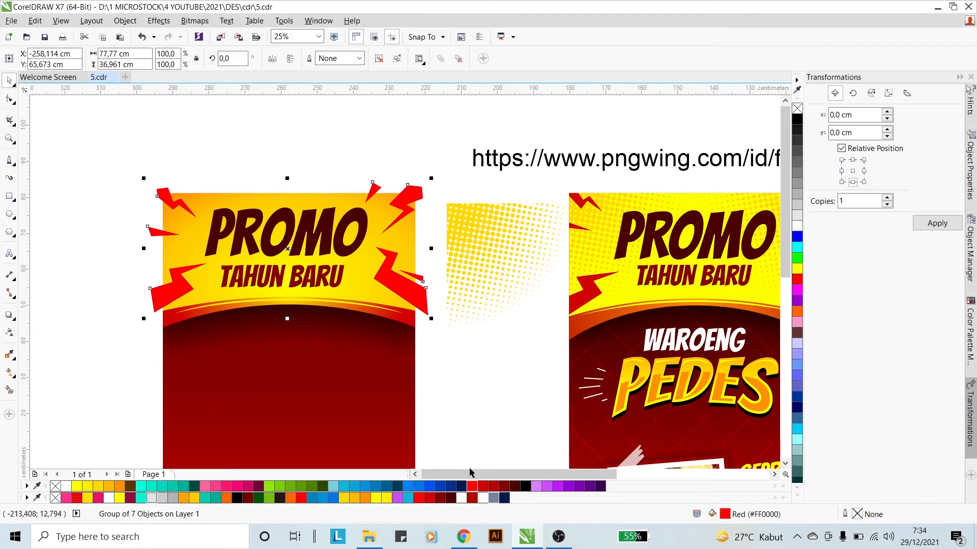
left_click(484, 489)
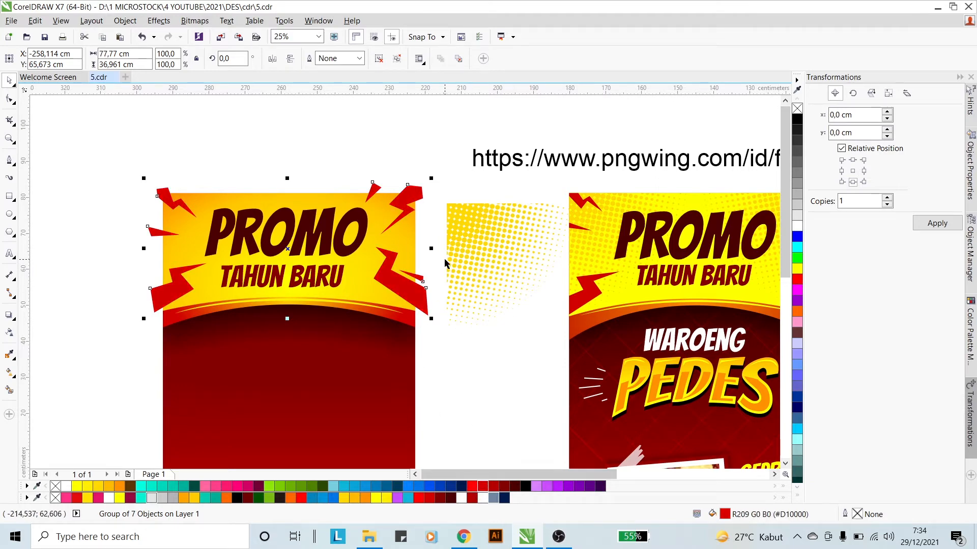
- Intersect the yellow header shape with the lightning group to get bolts cut to the header's edges
left_click(406, 228, "ctrl")
scroll(404, 228, "up", 1)
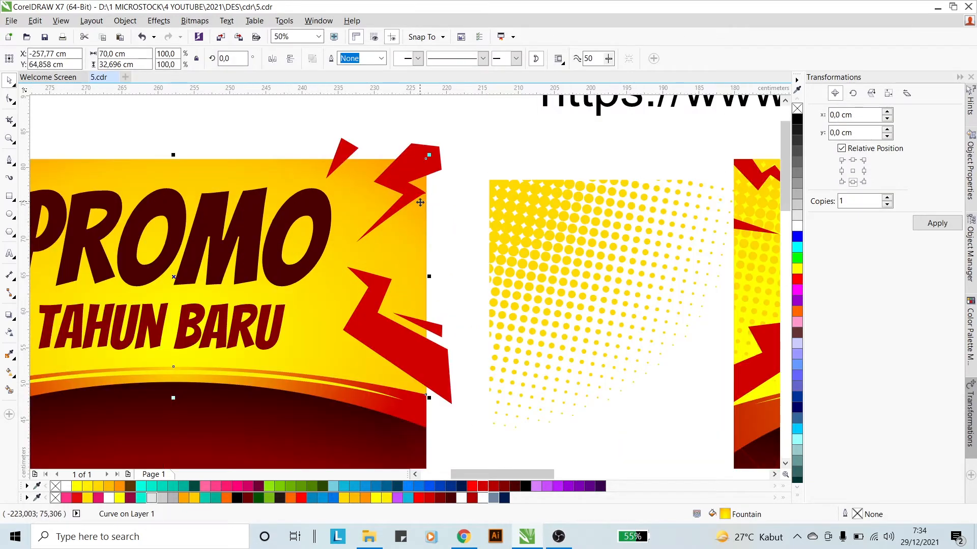
left_click(306, 143)
left_click(311, 160)
left_click(297, 134)
left_click(301, 171)
left_click(421, 163, "shift")
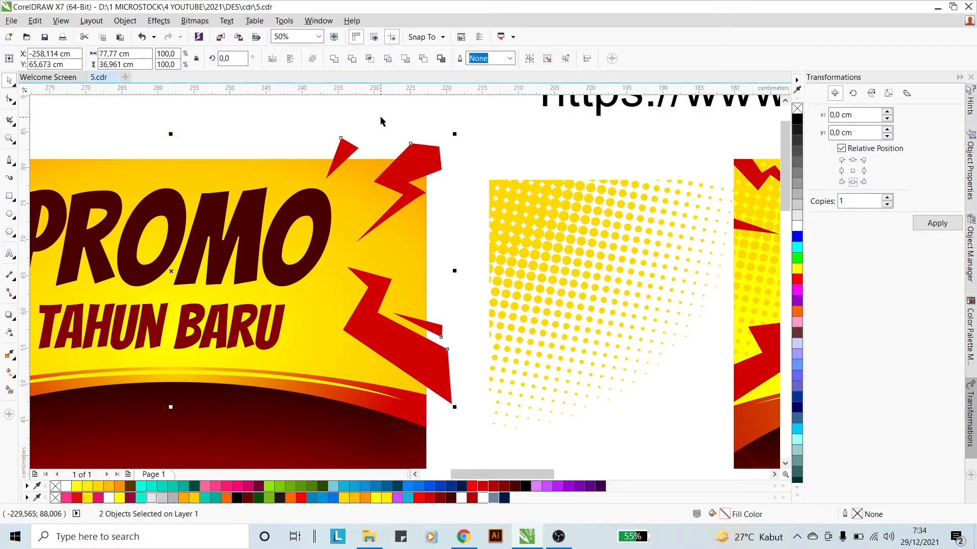
left_click(370, 58)
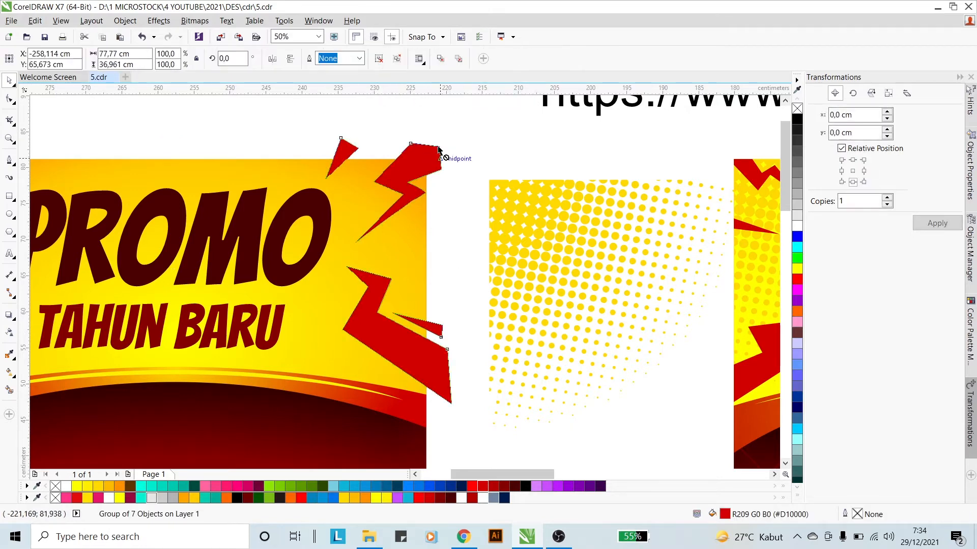
- Pull the original uncut lightning group away from the header and delete it
left_click_drag(440, 157, 457, 131)
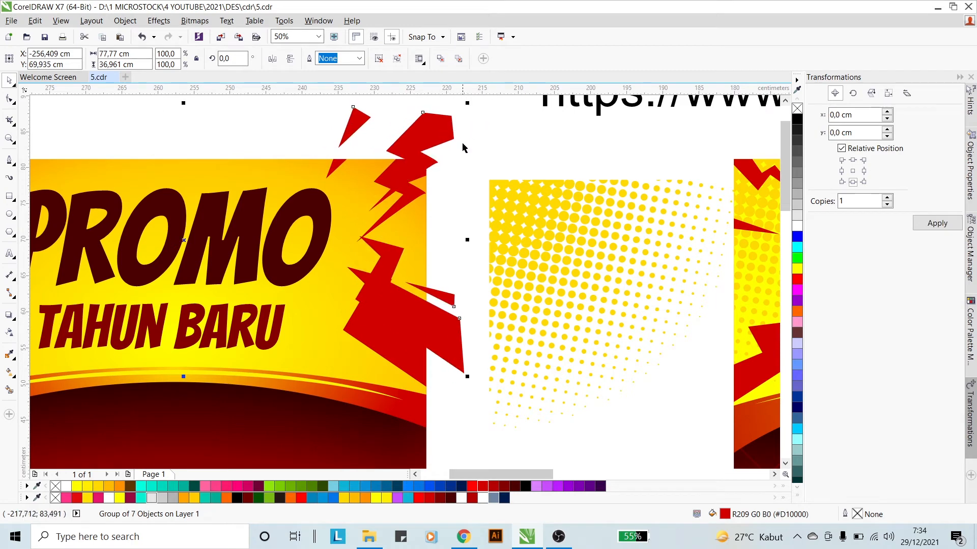
key("Delete")
scroll(436, 136, "down", 2)
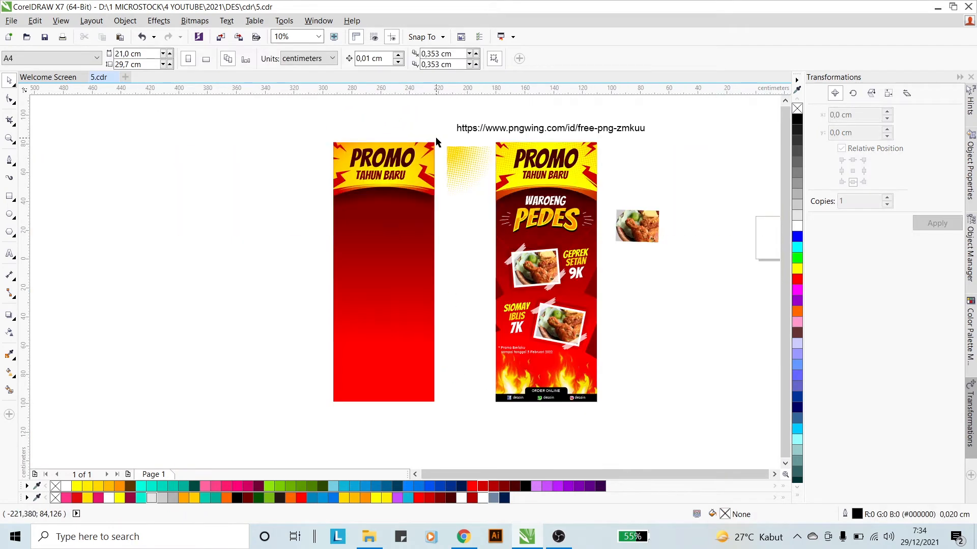
- Scale PROMO and TAHUN BARU together to about 43.7 by 21.8 cm and centre them over the header
scroll(434, 131, "up", 1)
left_click(391, 187)
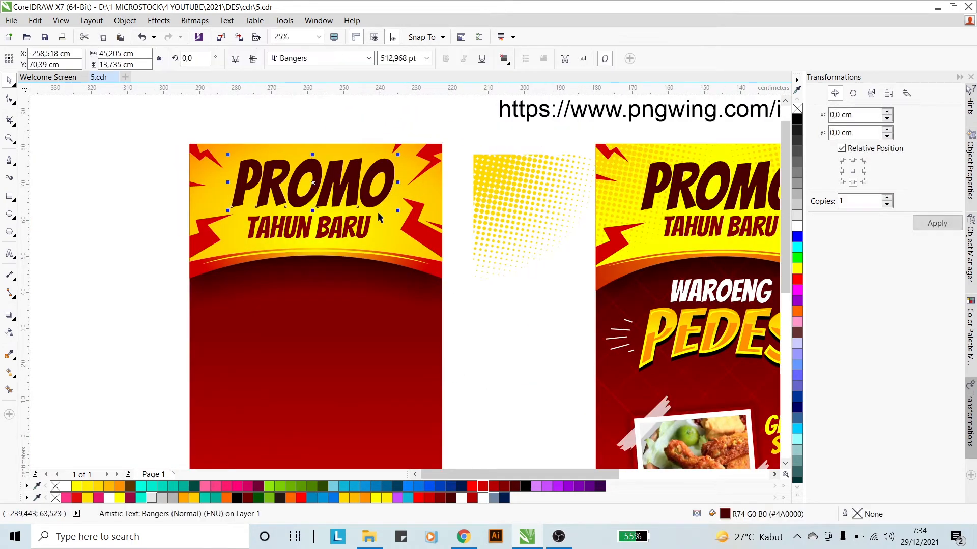
left_click(365, 231, "shift")
left_click_drag(399, 152, 396, 155)
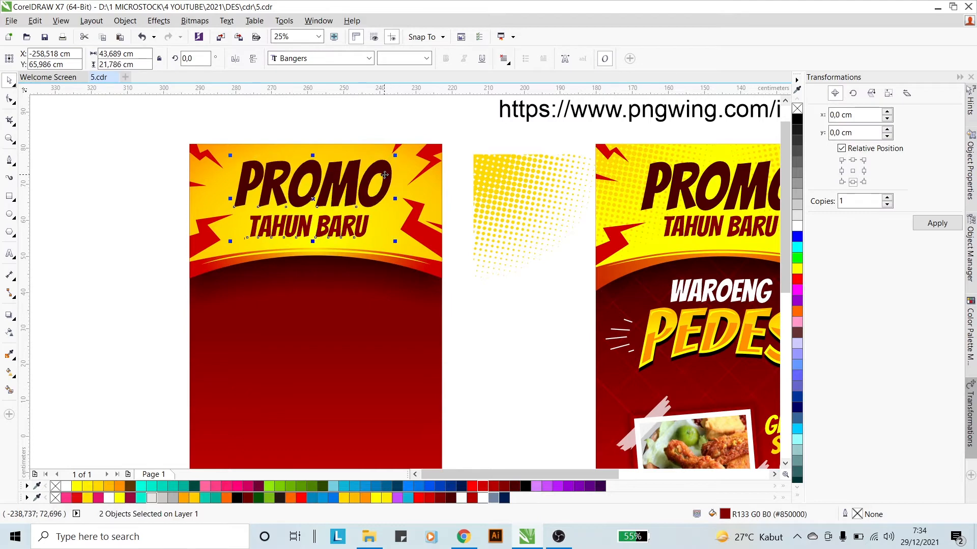
- Change the outer colour of the header's radial gradient to a lighter orange
left_click(435, 195)
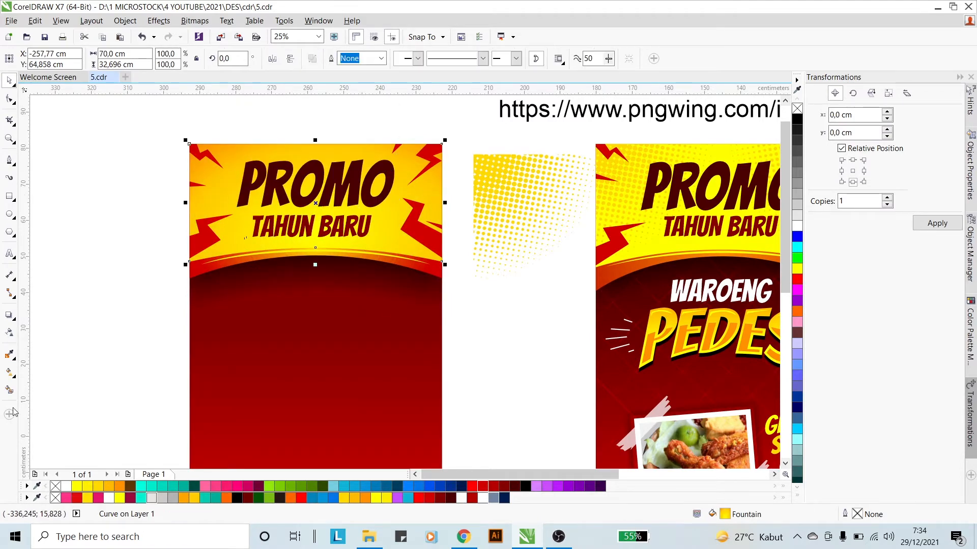
left_click(9, 372)
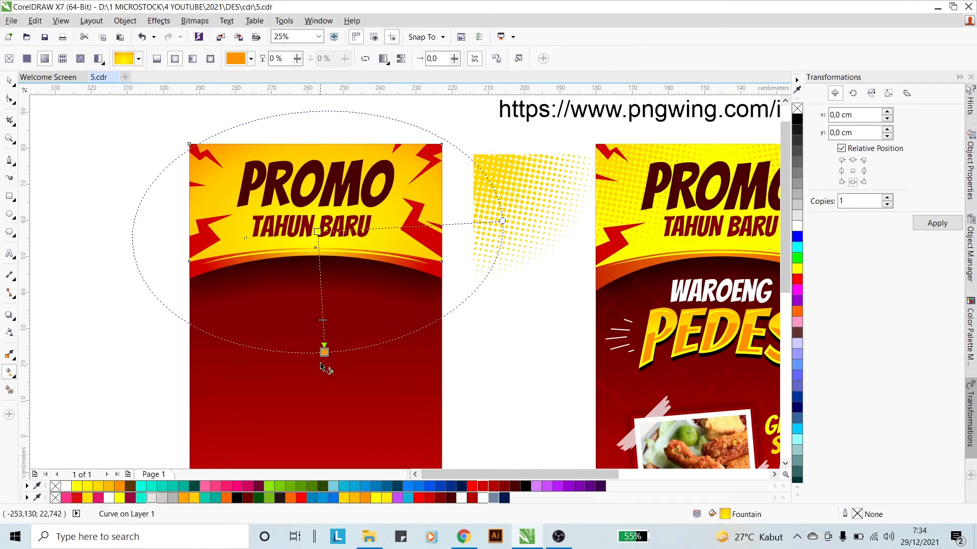
left_click(324, 352)
left_click(107, 487)
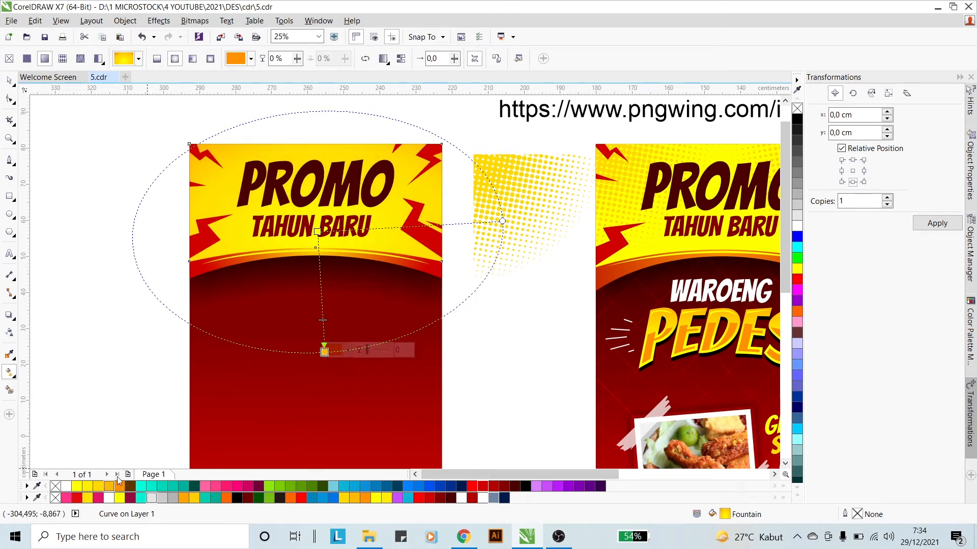
left_click(322, 359)
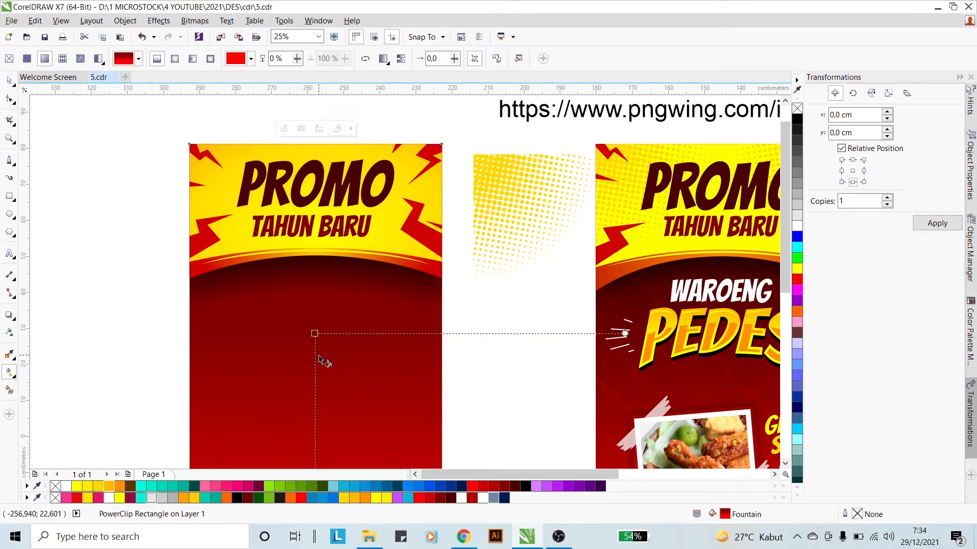
- Shrink the header's radial gradient around TAHUN BARU and set its outer colour to golden yellow
left_click(390, 205)
left_click(322, 351)
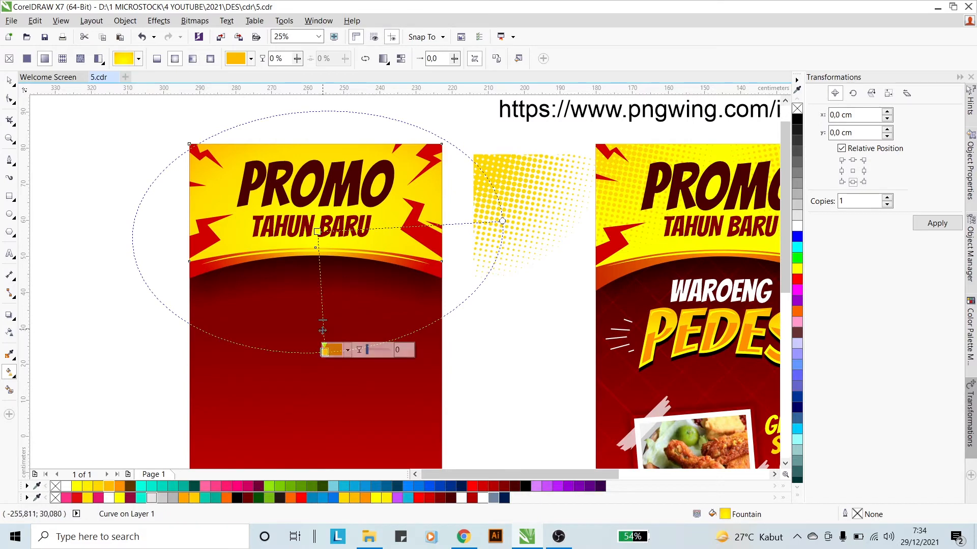
left_click_drag(323, 351, 316, 293)
left_click(316, 293)
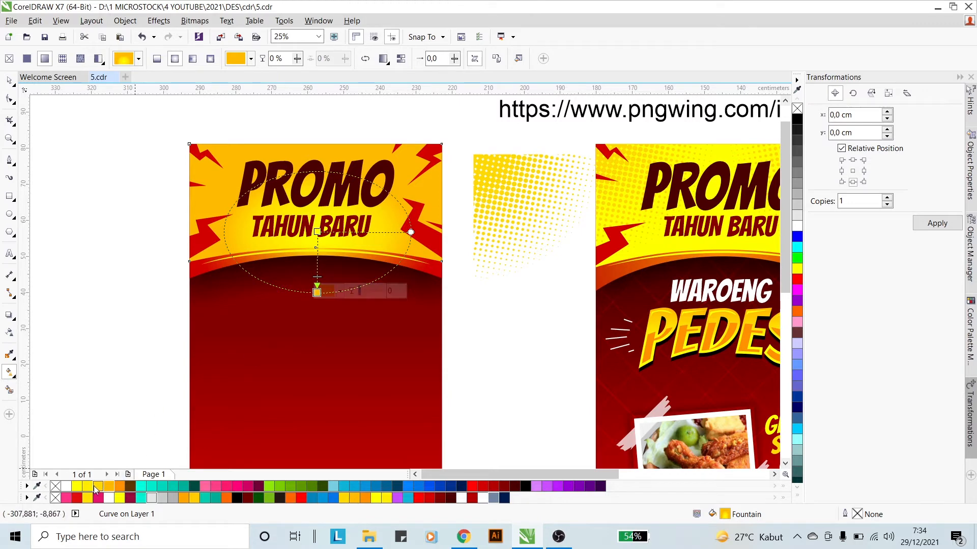
left_click(95, 488)
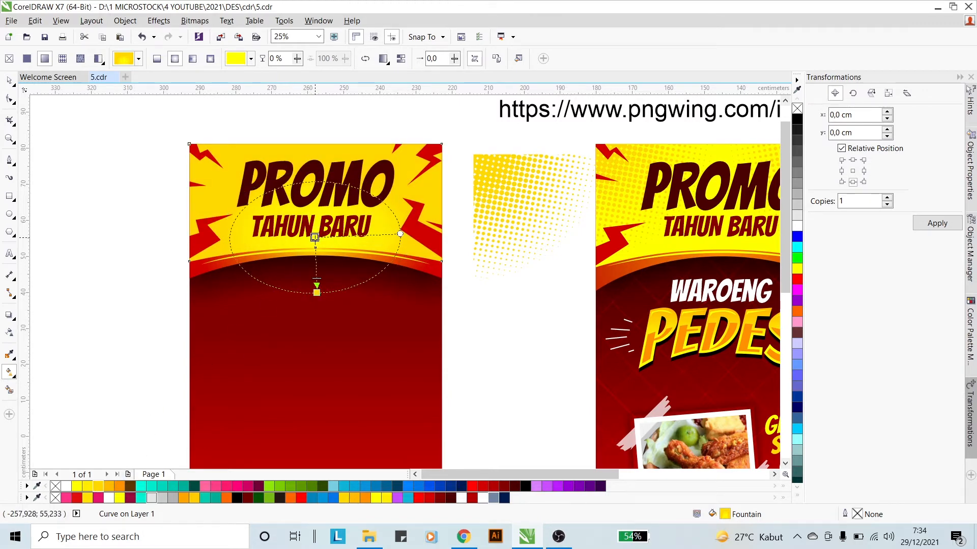
left_click(313, 234)
left_click(9, 80)
left_click(94, 136)
scroll(376, 201, "down", 2)
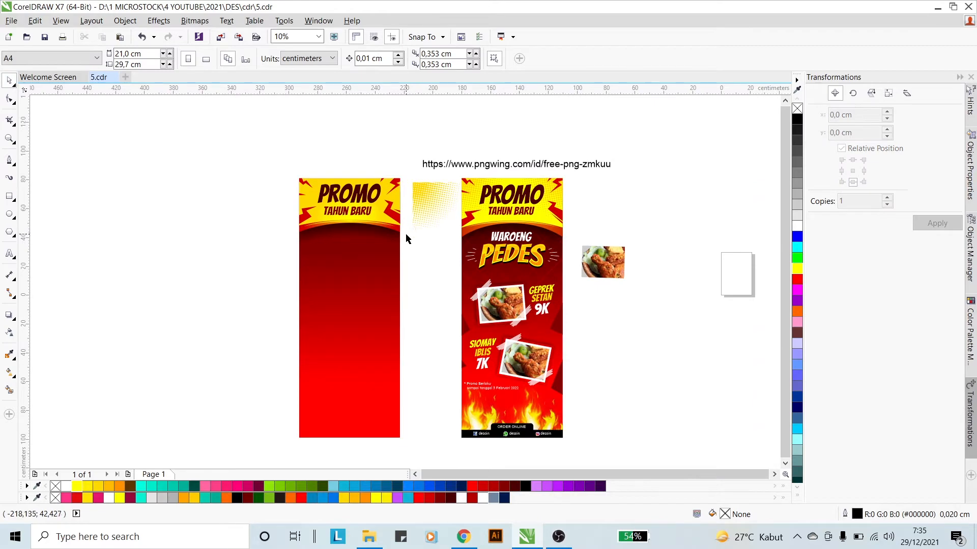
- Compare the recreated header with the reference banner and inspect the halftone dot group between them
scroll(406, 237, "up", 2)
scroll(393, 193, "down", 2)
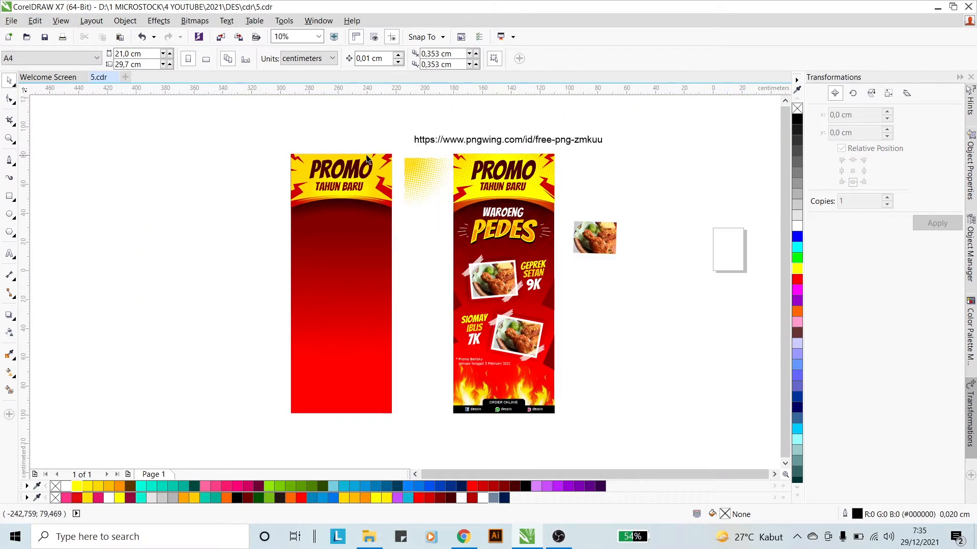
scroll(376, 162, "up", 2)
left_click(479, 193)
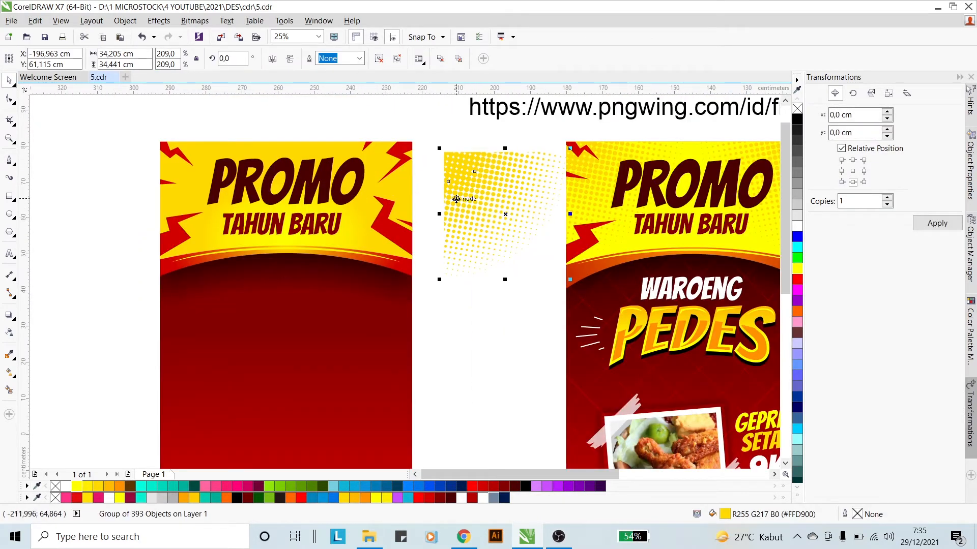
scroll(479, 178, "down", 2)
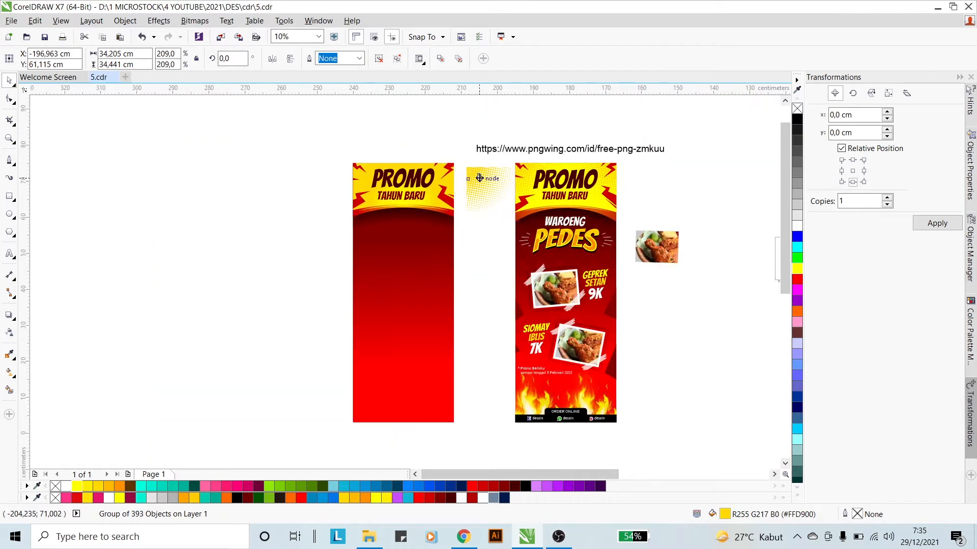
scroll(480, 178, "up", 2)
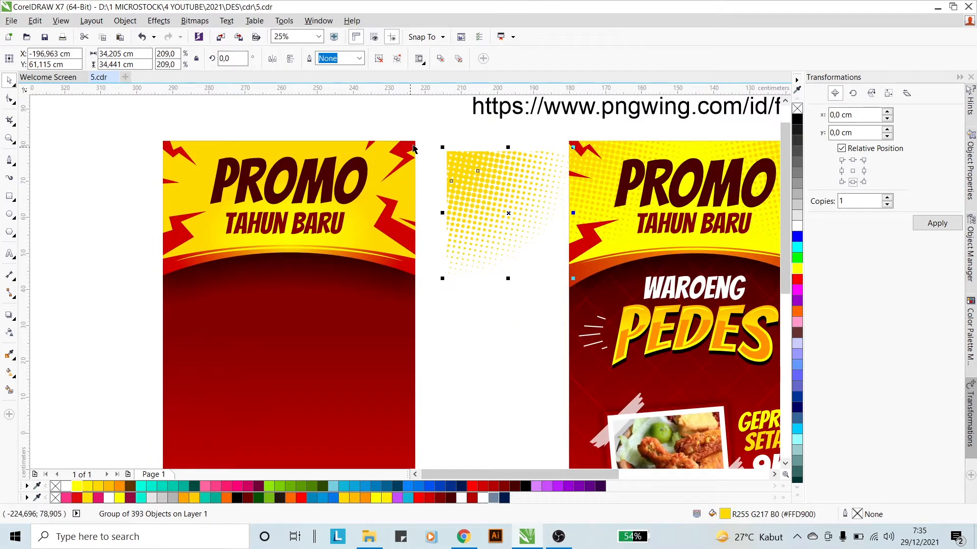
key("Escape")
scroll(349, 148, "down", 2)
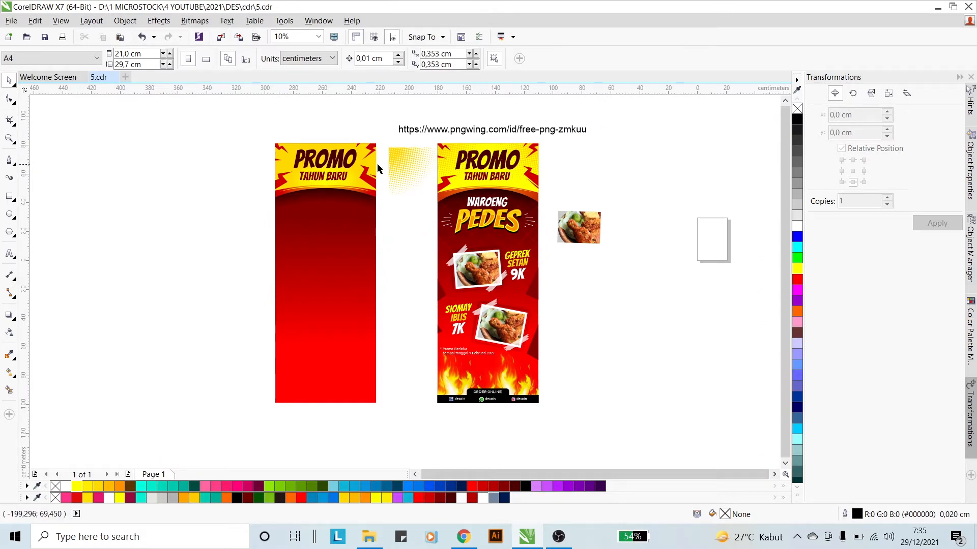
- Duplicate the PROMO text onto the dark red area below the header arc at about 37 by 11.2 cm
left_click(348, 158)
left_click_drag(348, 158, 366, 182)
scroll(345, 202, "up", 2)
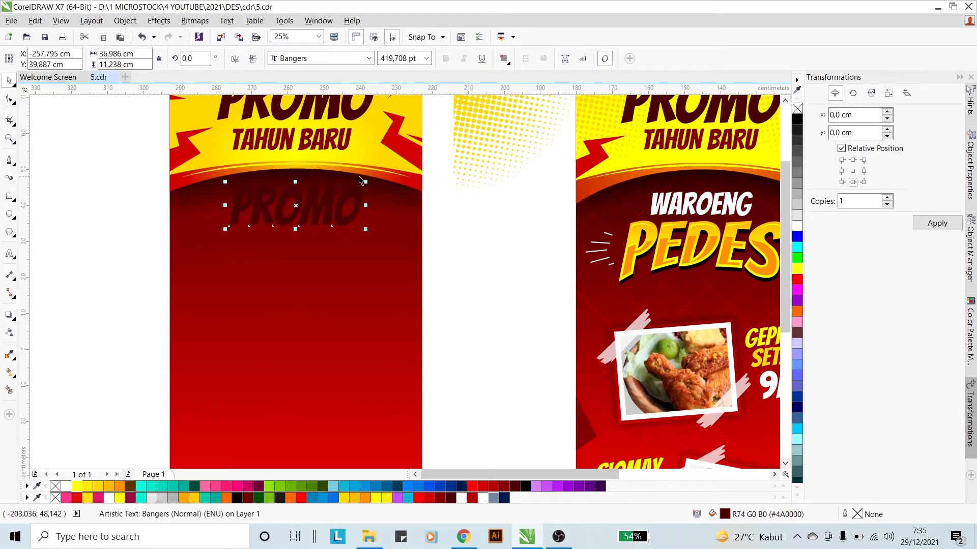
- Replace the duplicated PROMO text with WAROENG and PEDES on two lines
double_click(342, 199)
key("ctrl+a")
type("WARUNG")
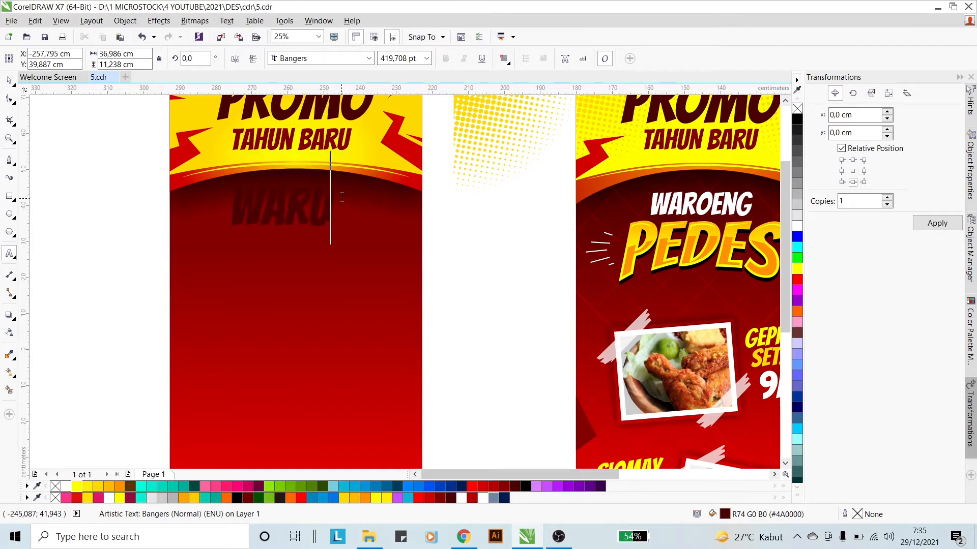
key("BackSpace")
key("BackSpace")
key("BackSpace")
type("OENG")
key("BackSpace")
key("BackSpace")
key("BackSpace")
key("BackSpace")
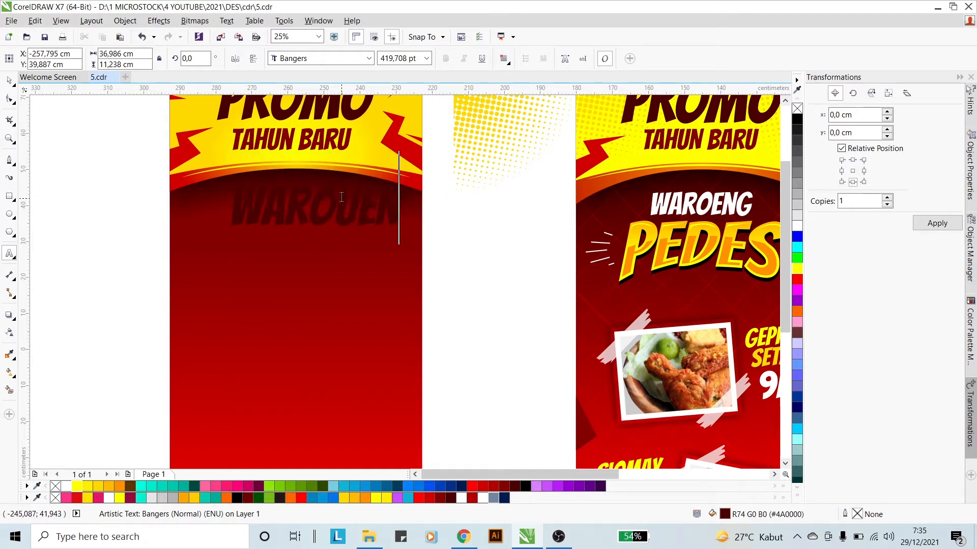
type("ENG")
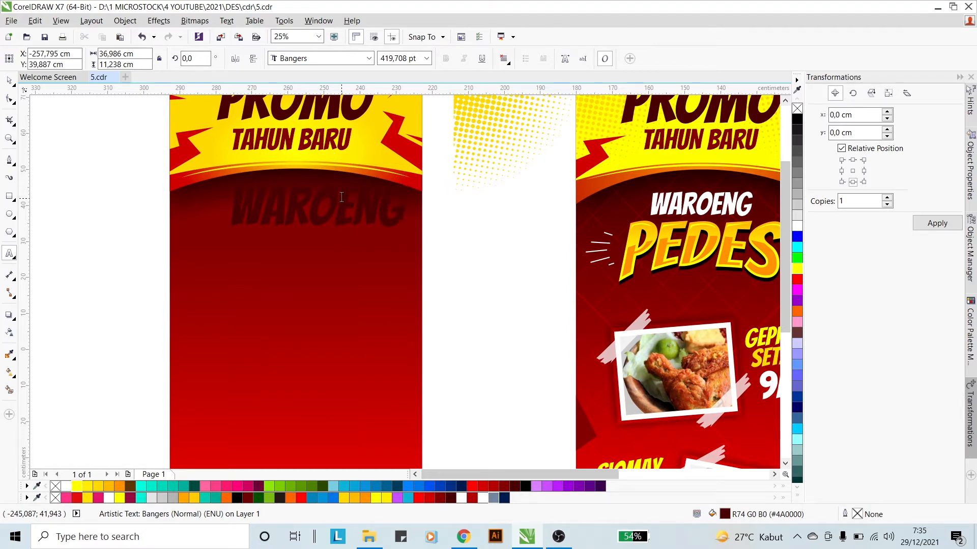
key("Return")
type("PEDES")
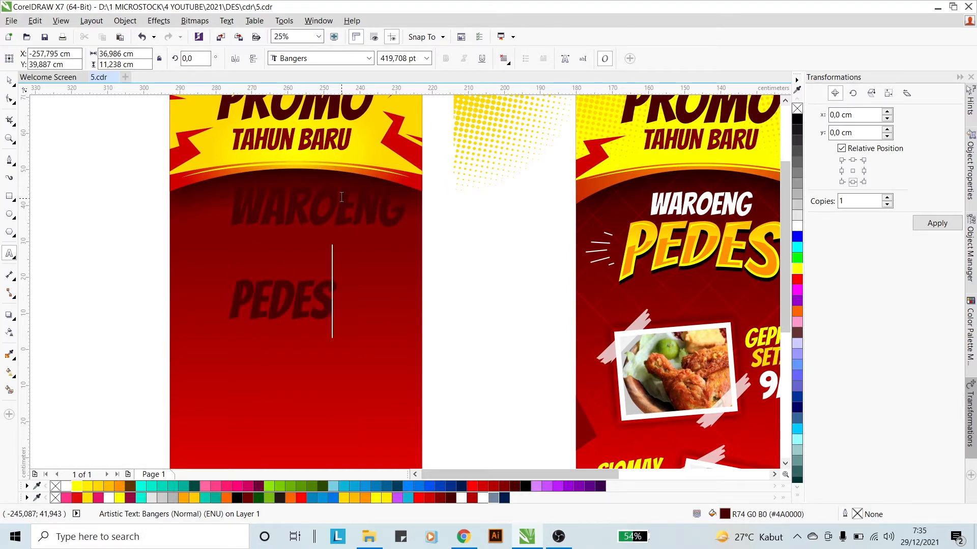
key("ctrl+space")
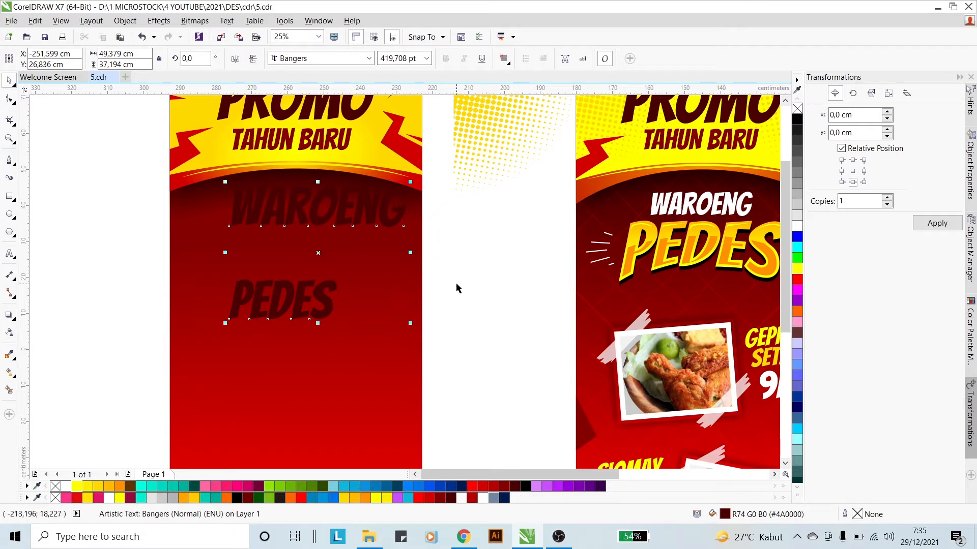
- Break the restaurant name into separate lines, shrink WAROENG, and place an enlarged PEDES directly beneath it
left_click(437, 283)
left_click(330, 305)
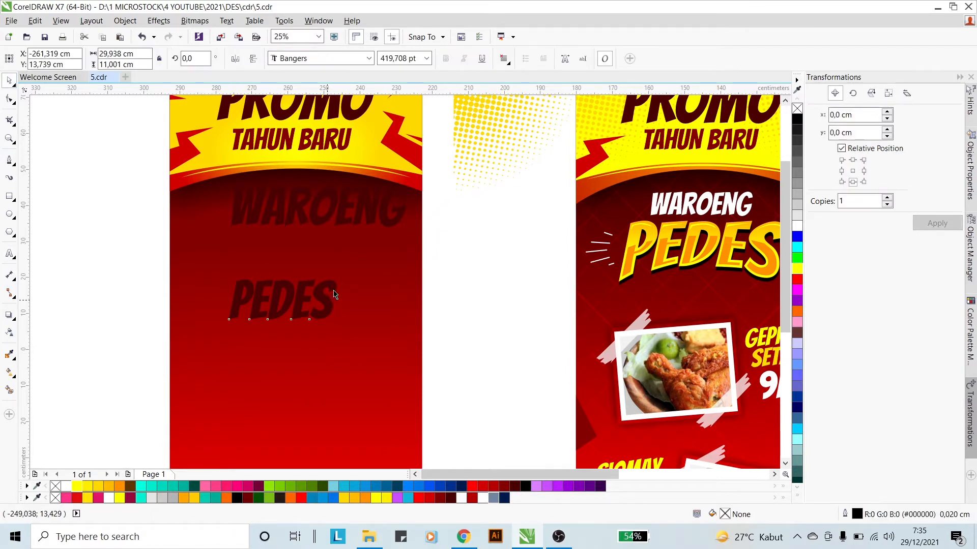
left_click_drag(329, 305, 365, 255)
left_click(367, 212)
left_click_drag(410, 183, 367, 186)
mouse_move(361, 254)
left_mouse_down()
mouse_move(353, 240)
mouse_move(361, 227)
mouse_move(391, 212)
mouse_move(364, 245)
left_mouse_up()
left_click(355, 213, "shift")
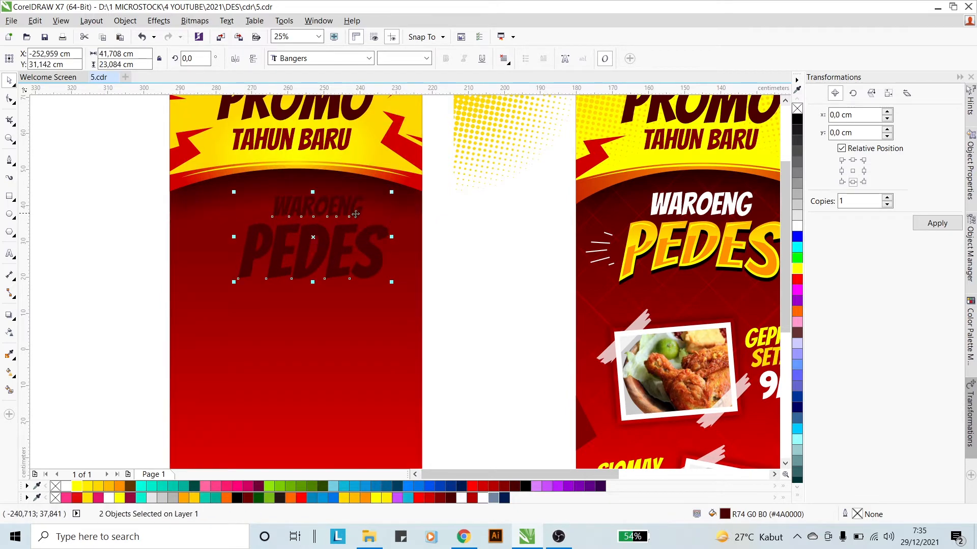
- Centre WAROENG and PEDES horizontally on the banner and scale them up together so that PEDES is about 50.5 cm wide
left_click_drag(349, 208, 337, 210)
left_click(388, 285, "shift")
key("c")
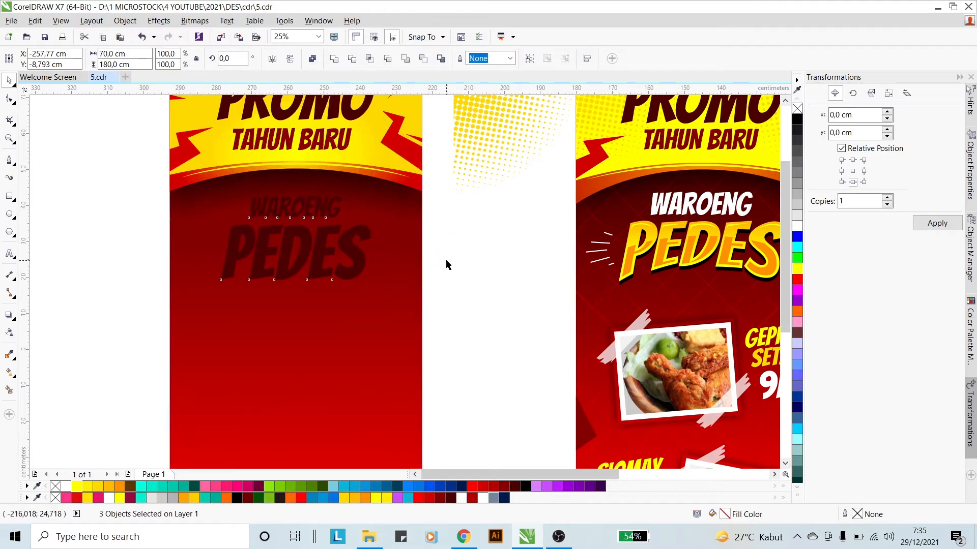
left_click_drag(451, 310, 180, 181)
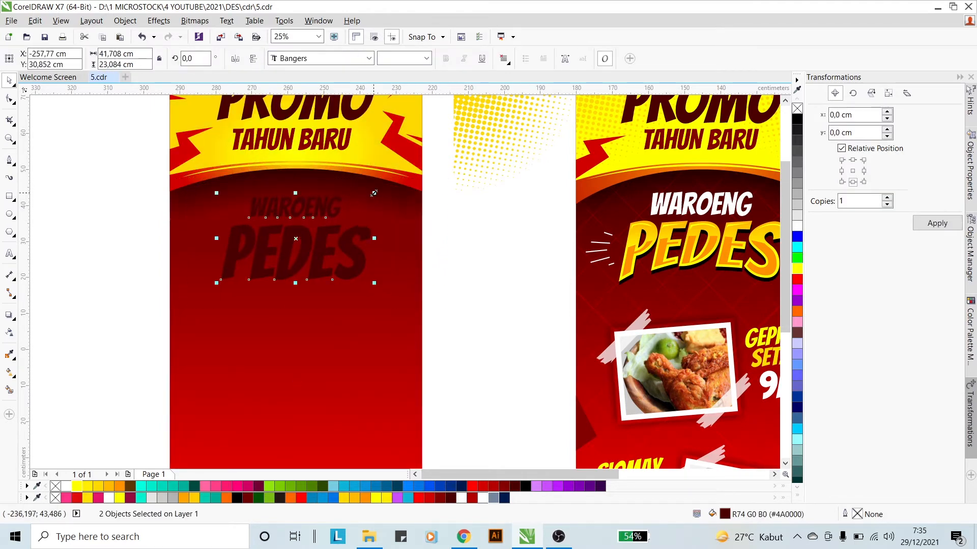
left_click_drag(374, 193, 387, 186)
left_click(432, 220)
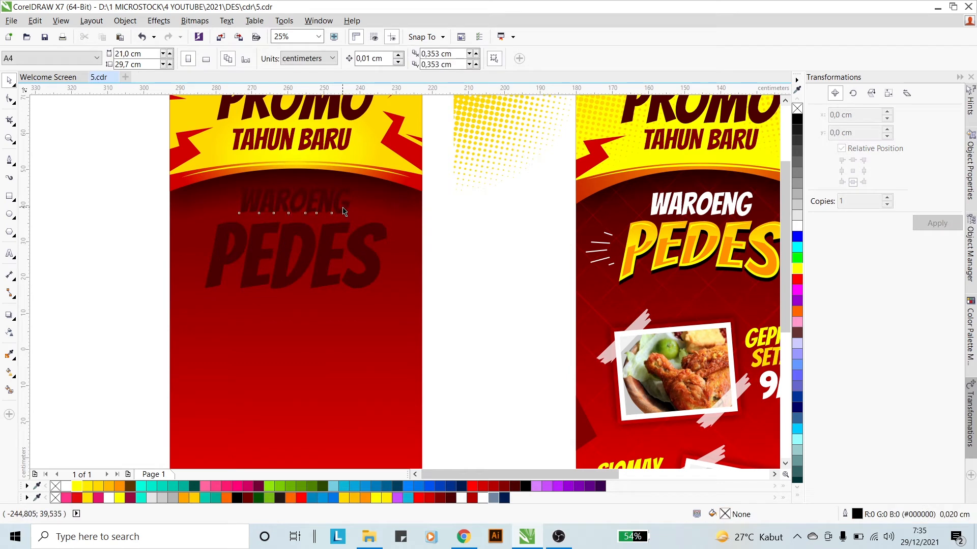
- Lower WAROENG slightly towards PEDES and fill it white
left_click(343, 208)
left_click(343, 205)
left_click(346, 209)
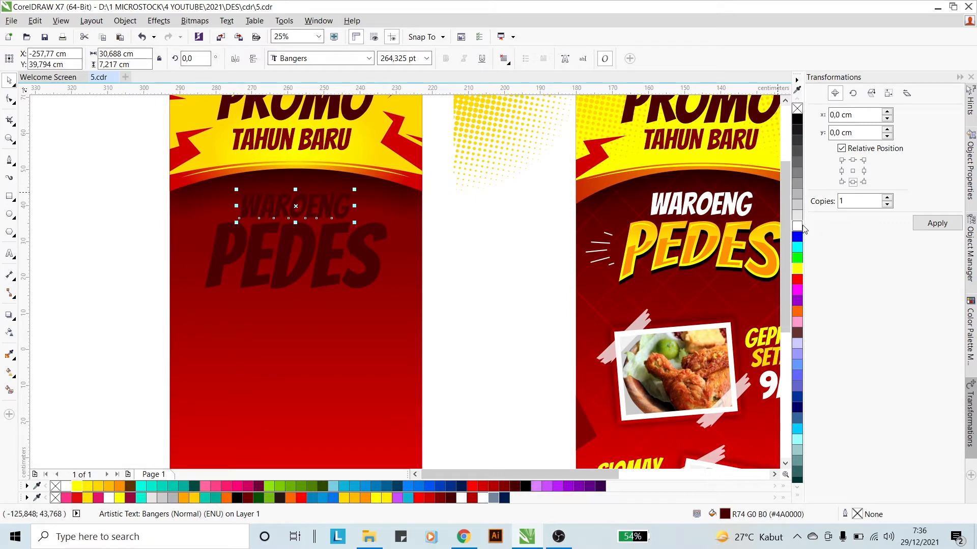
left_click(797, 227)
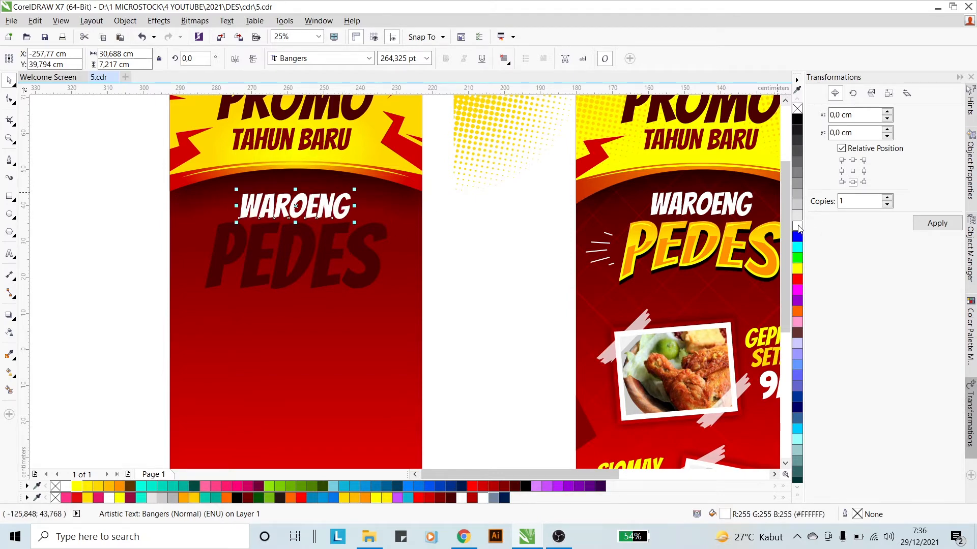
- Widen the PEDES text from its centre to about 54.4 cm after checking the reference lettering
left_click(312, 264)
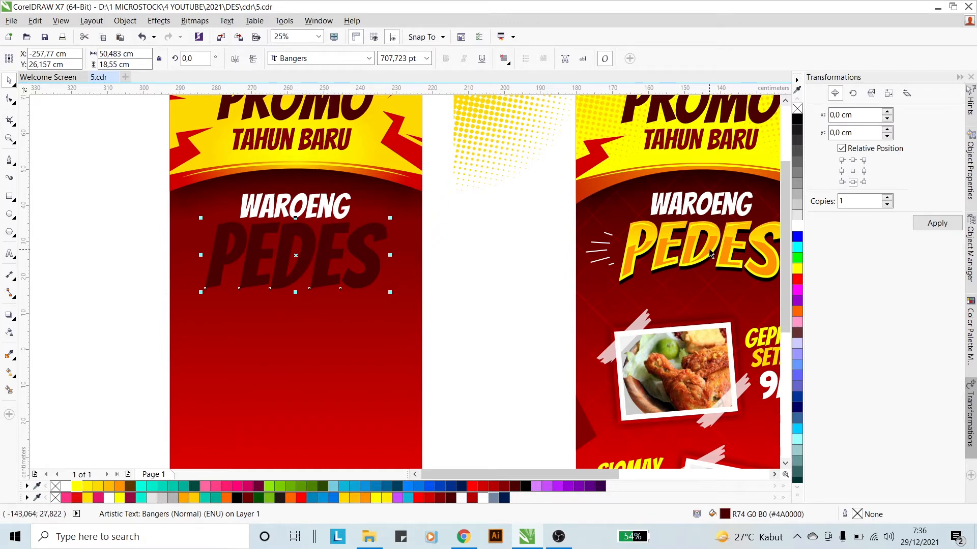
scroll(719, 247, "up", 2)
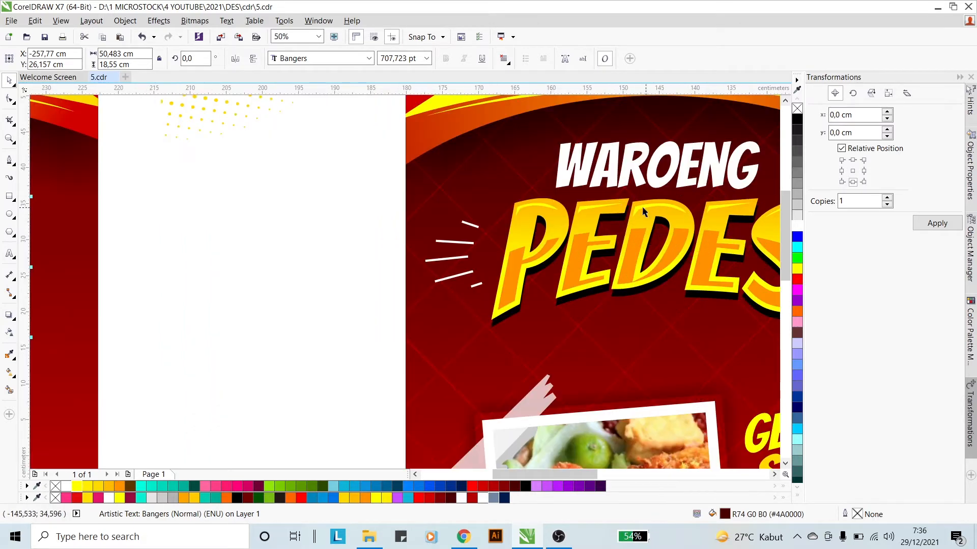
scroll(529, 223, "down", 2)
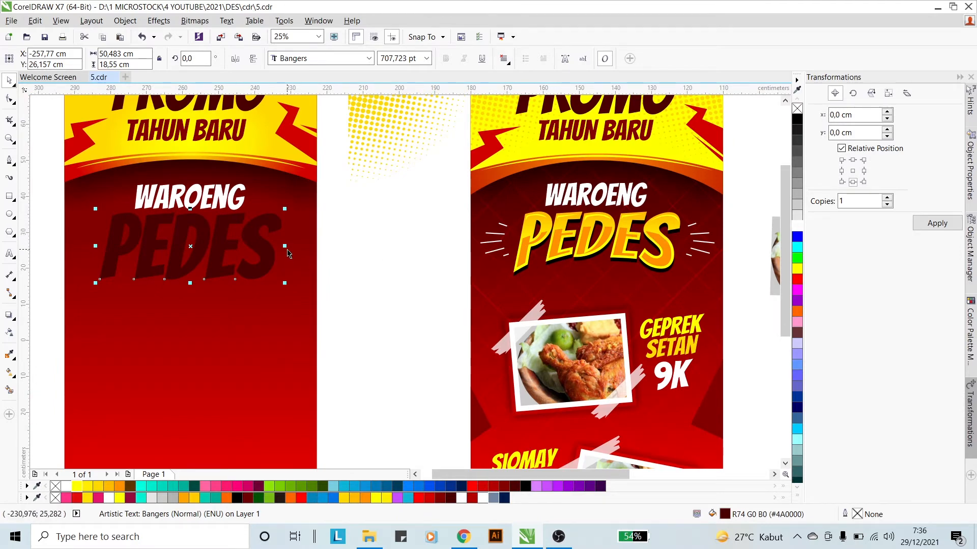
left_click_drag(283, 246, 292, 248)
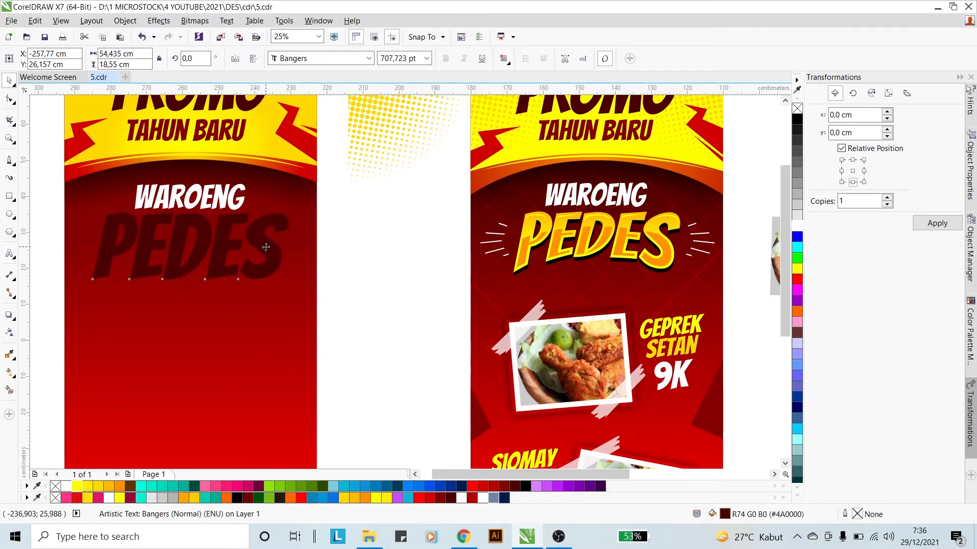
- Give PEDES a vertical linear gradient from orange-yellow at the letters' top to bright yellow at their base
left_click(15, 374)
left_click_drag(201, 226, 200, 276)
left_click(199, 224)
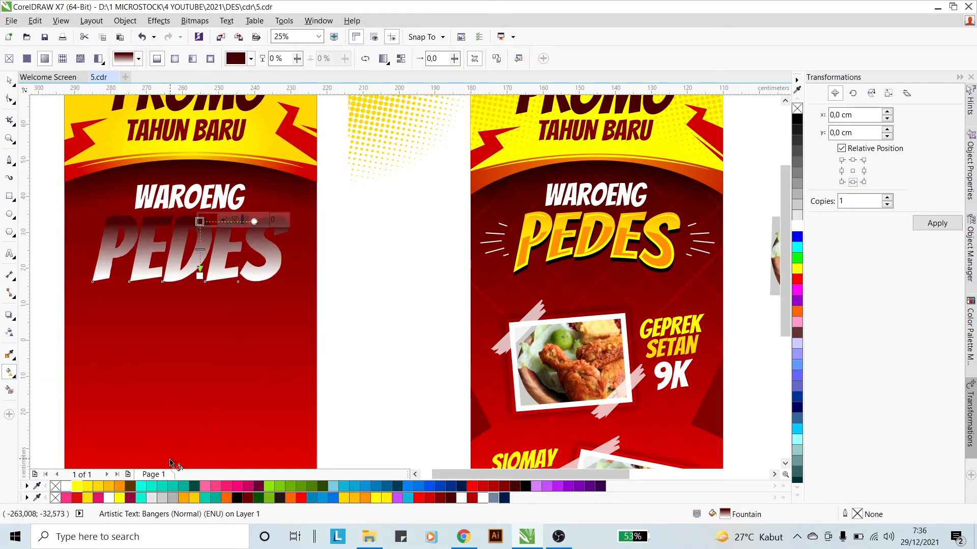
left_click(99, 487)
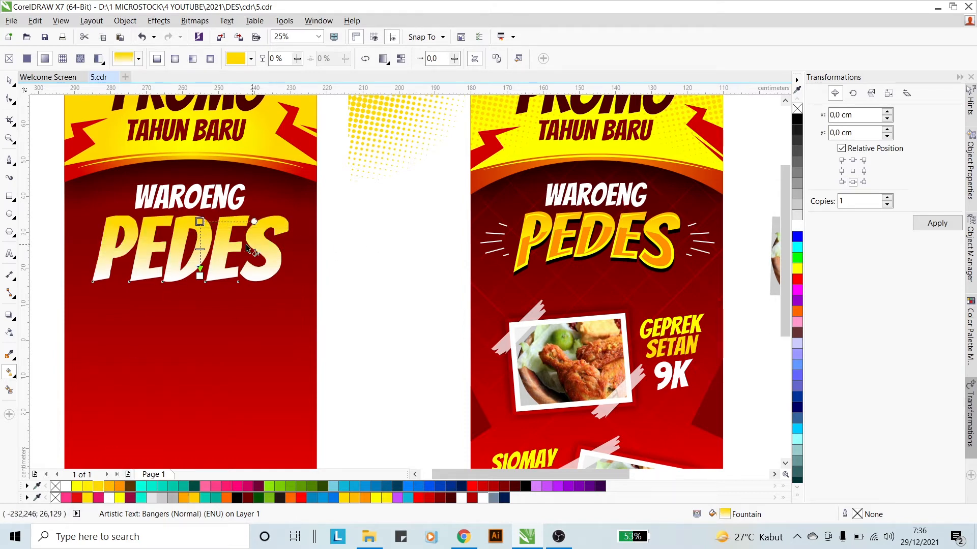
left_click(199, 276)
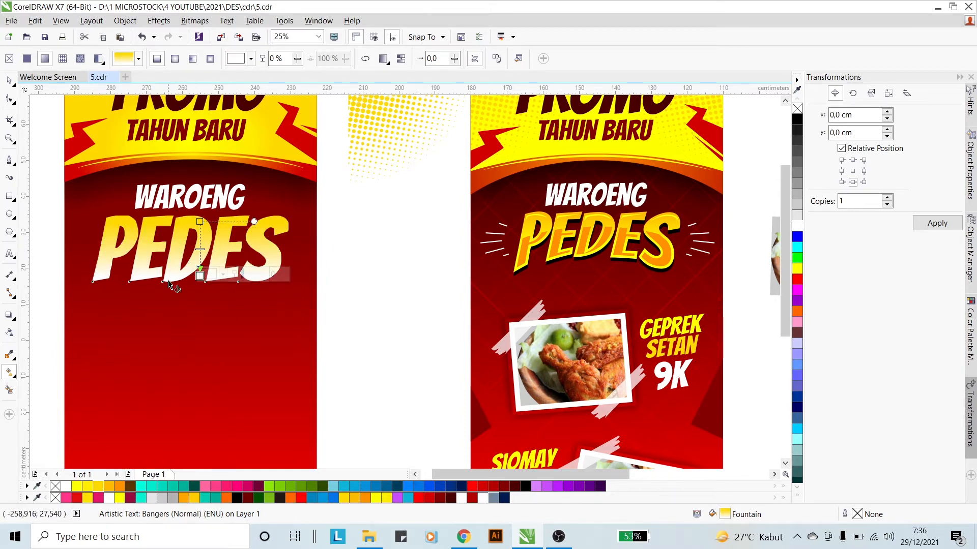
left_click(200, 221)
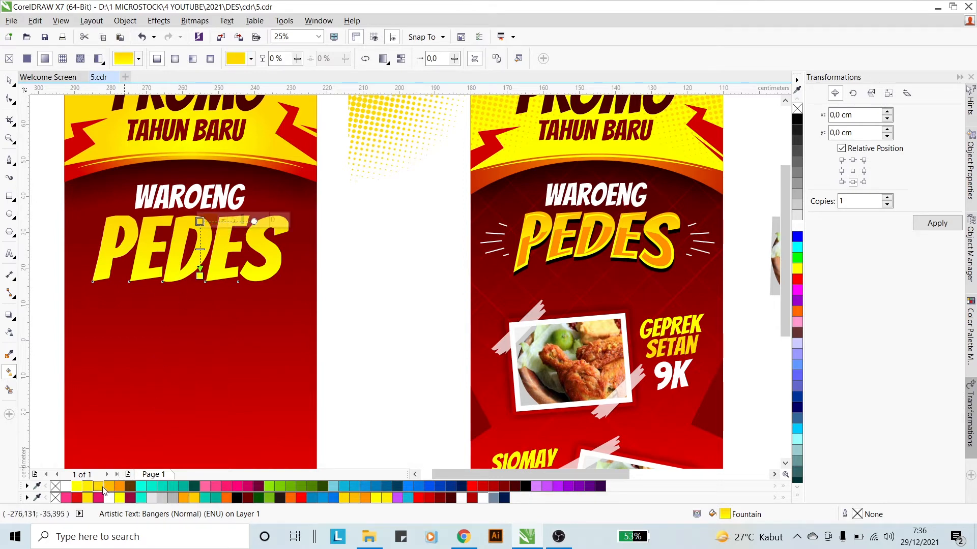
left_click(104, 487)
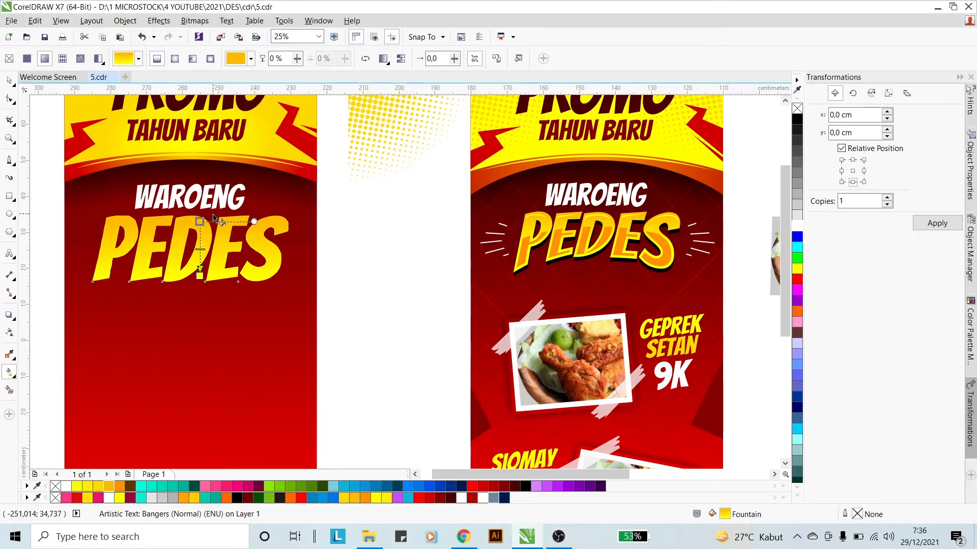
left_click_drag(199, 221, 199, 217)
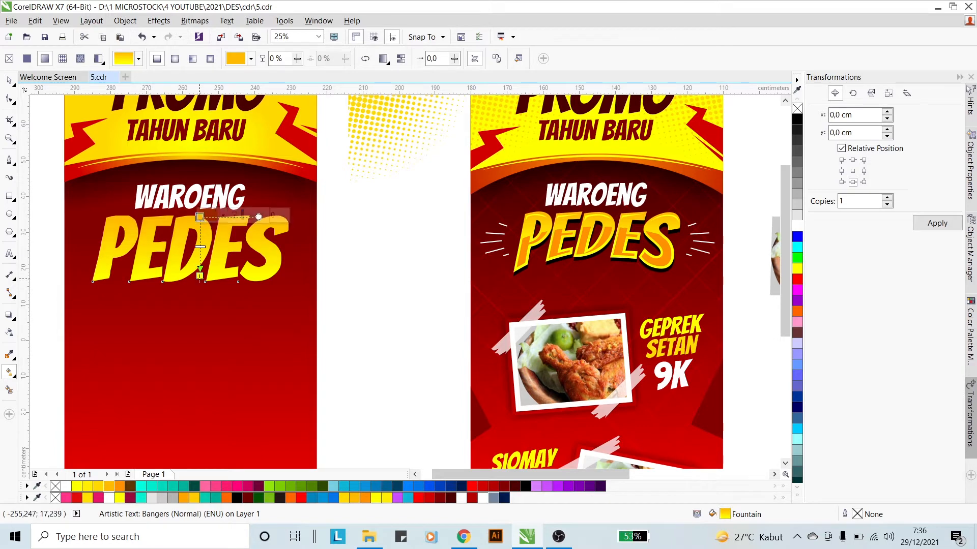
left_click(9, 81)
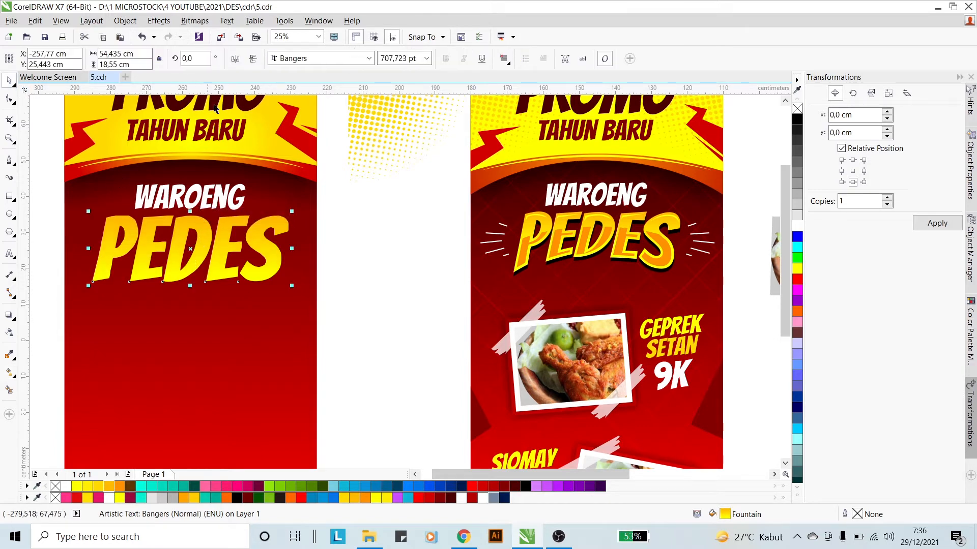
left_click(383, 281)
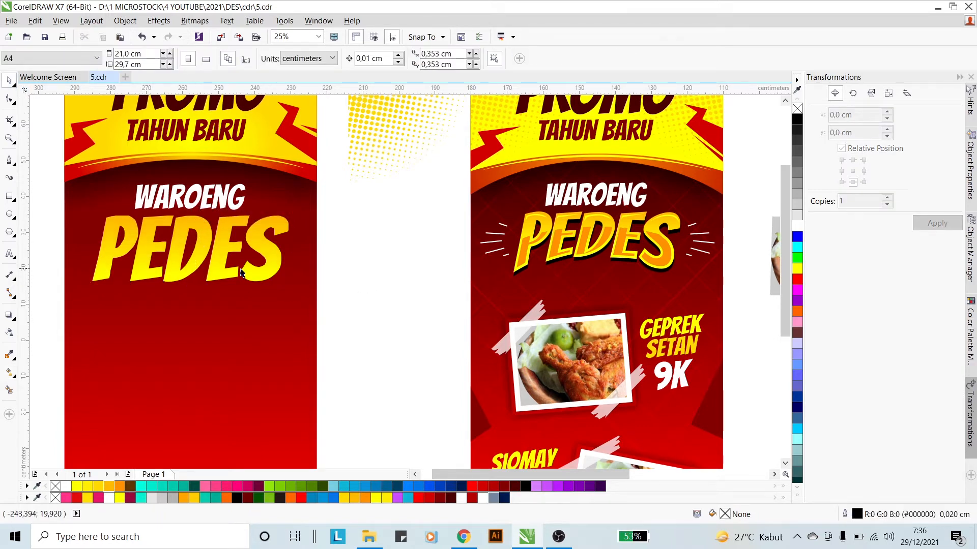
- Apply a one-step black inside contour to the PEDES text
left_click(196, 249)
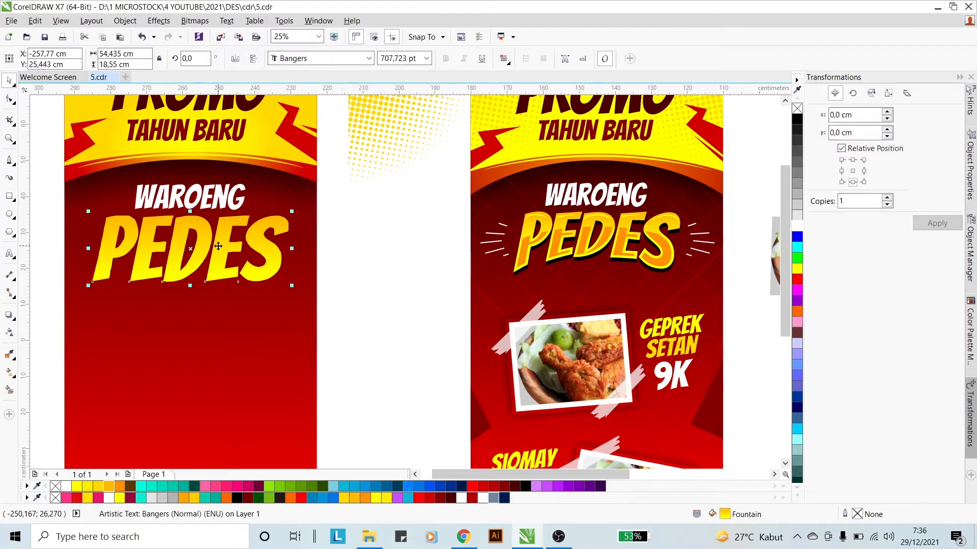
left_click(19, 322)
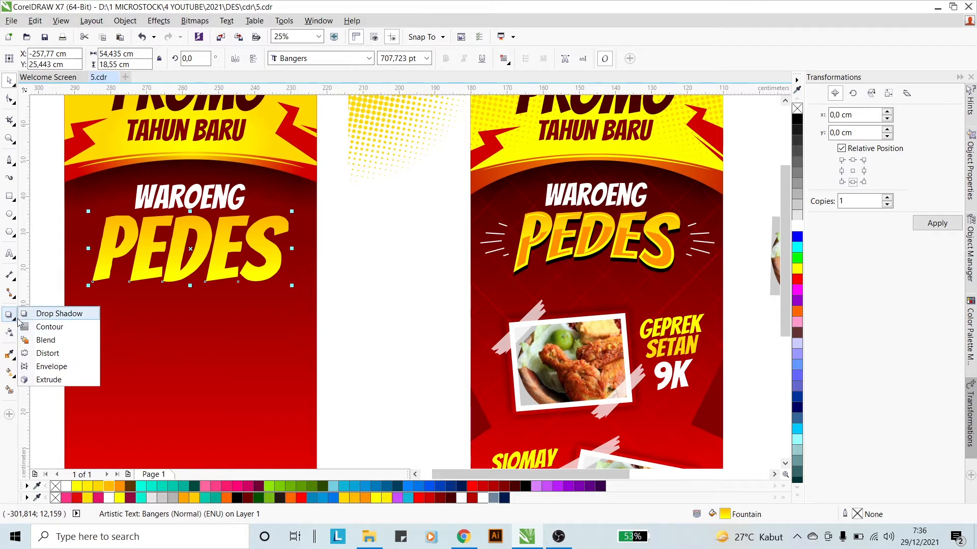
left_click(51, 314)
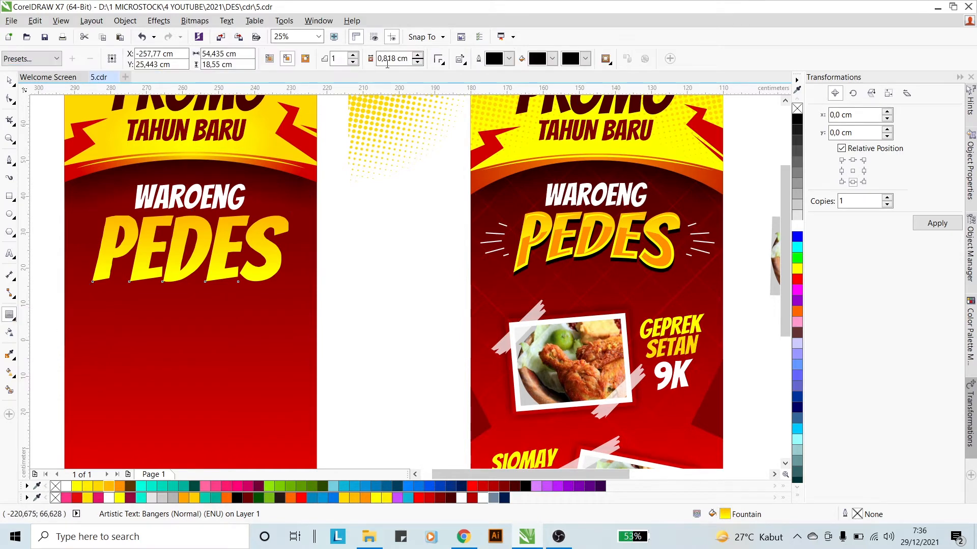
left_click(287, 59)
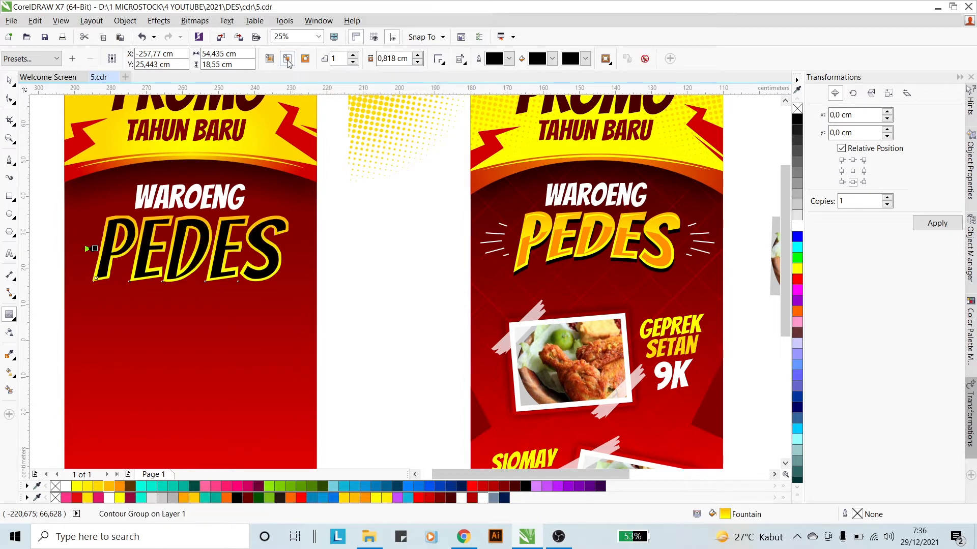
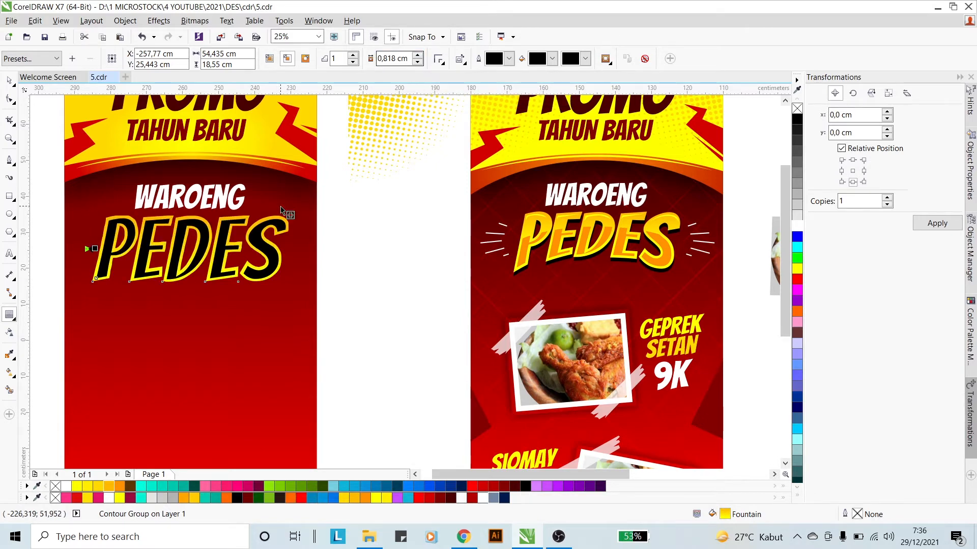
- Set the PEDES contour's offset to 0.503 cm
scroll(89, 250, "up", 2)
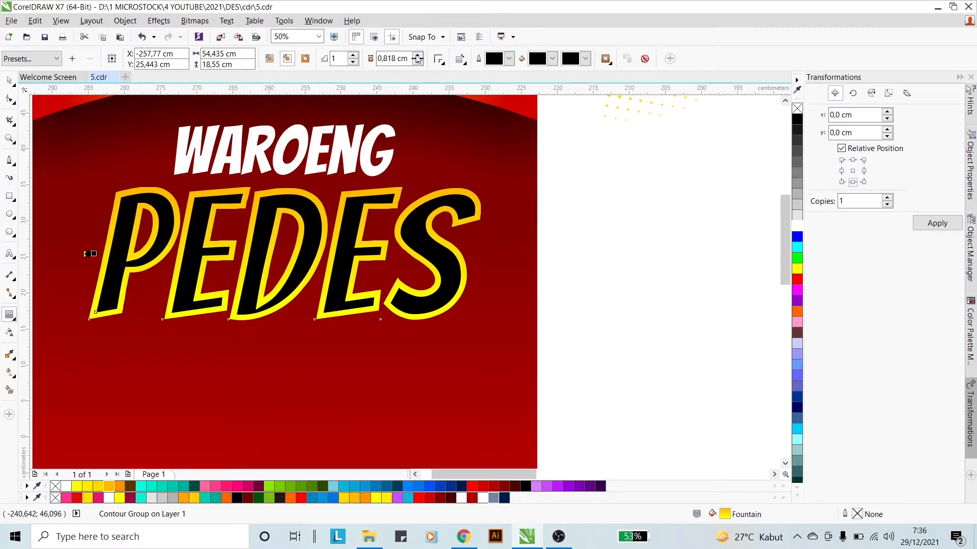
left_click(417, 55)
left_click(417, 62)
left_click(418, 62)
left_click(418, 62)
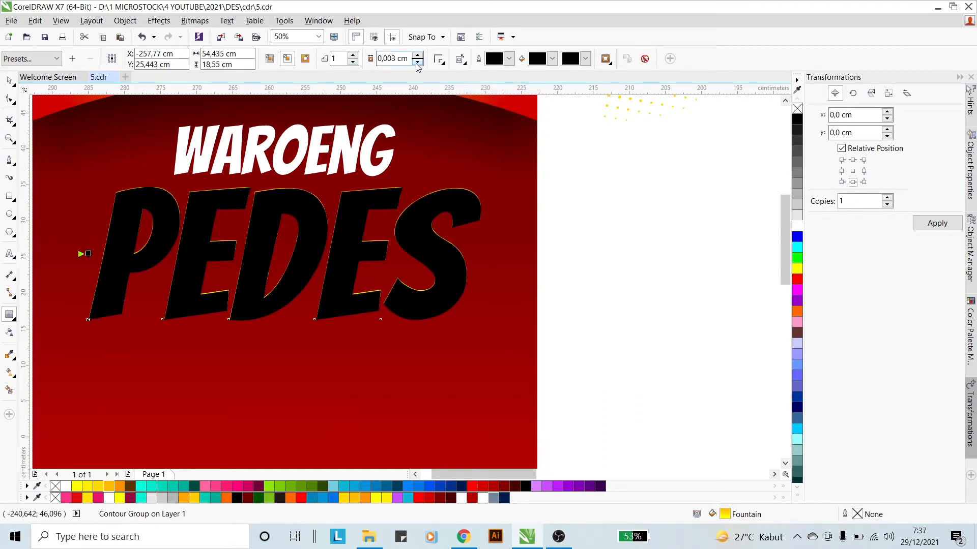
left_click(416, 55)
left_click(416, 55)
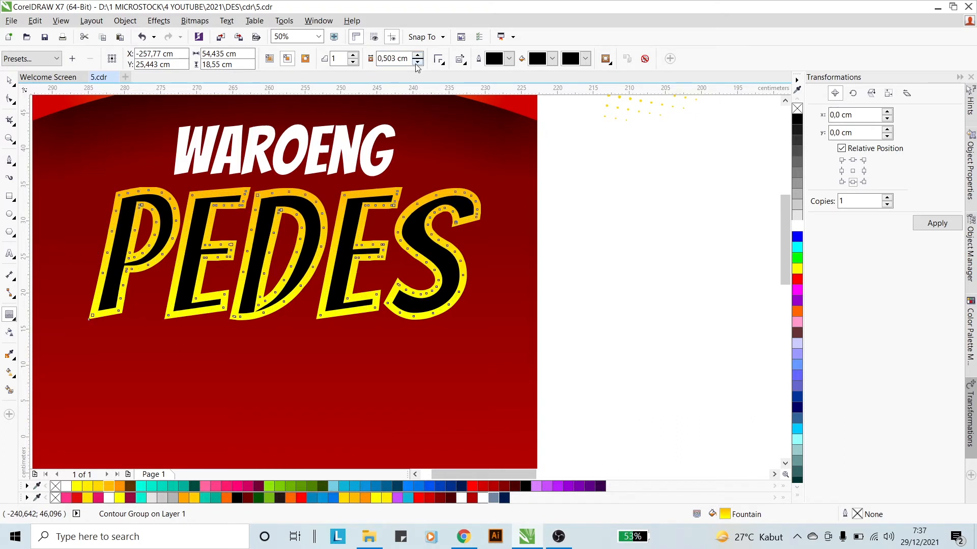
left_click(417, 63)
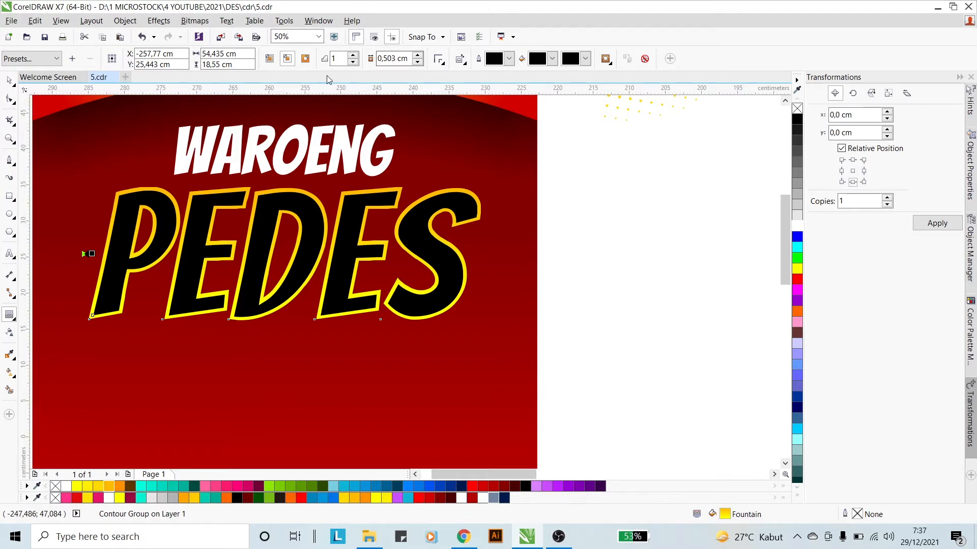
- Break the PEDES contour group apart into separate objects
left_click(9, 82)
left_click(548, 226)
left_click(478, 206)
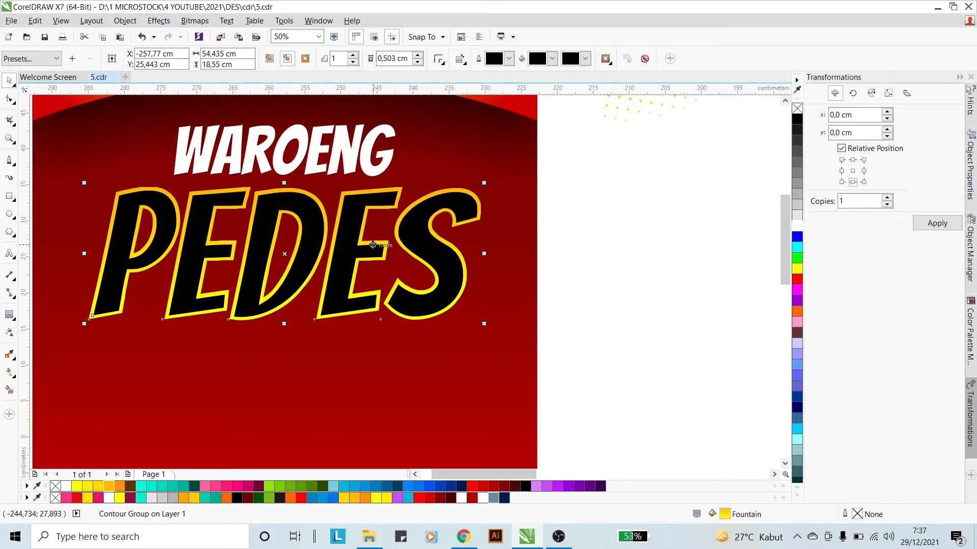
key("ctrl+k")
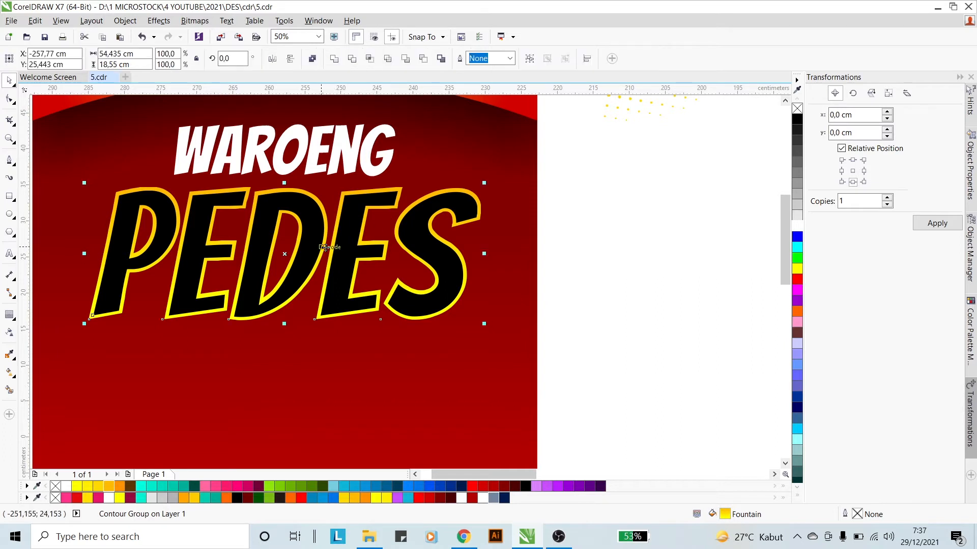
left_click(569, 236)
left_click(478, 208)
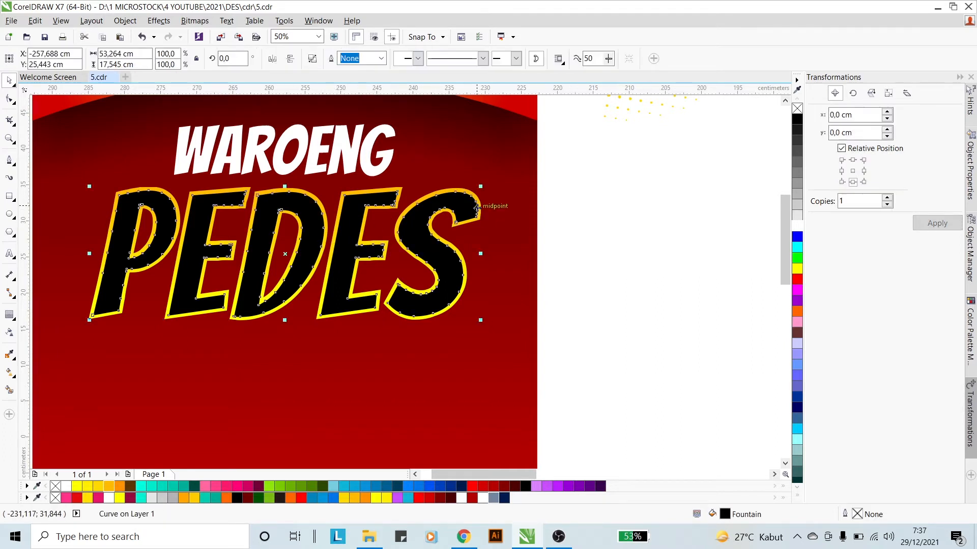
left_click(578, 216)
left_click(473, 207)
left_click(474, 207)
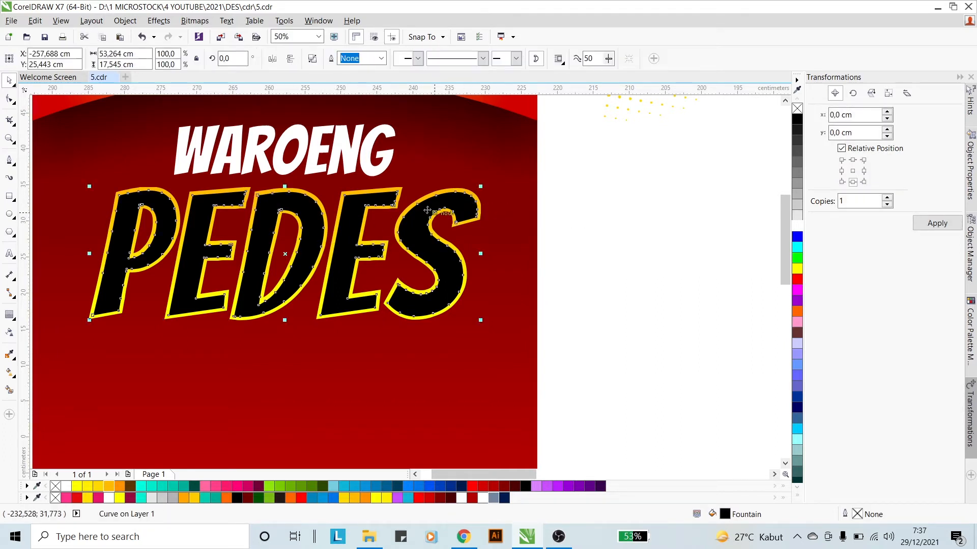
left_click(12, 161)
left_click(75, 288)
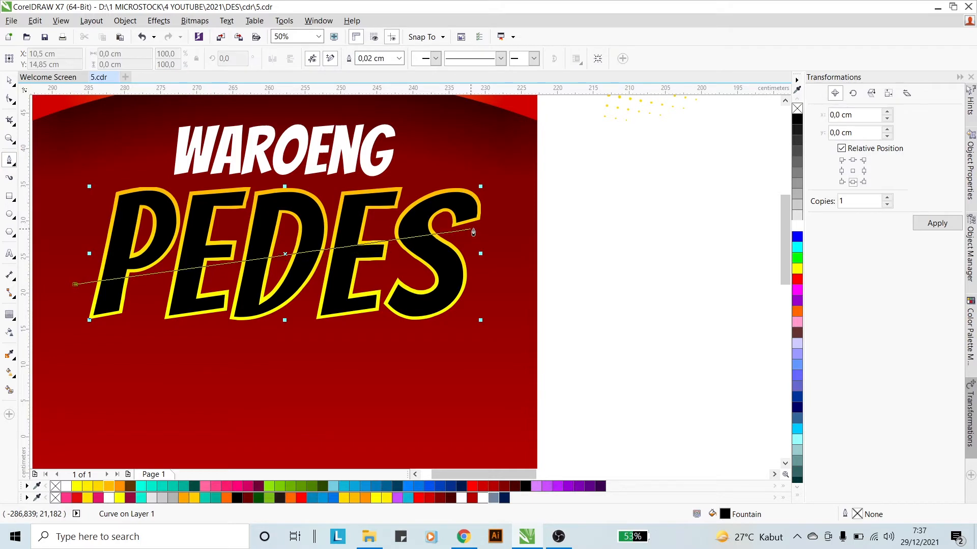
left_click(501, 228)
left_click(507, 172)
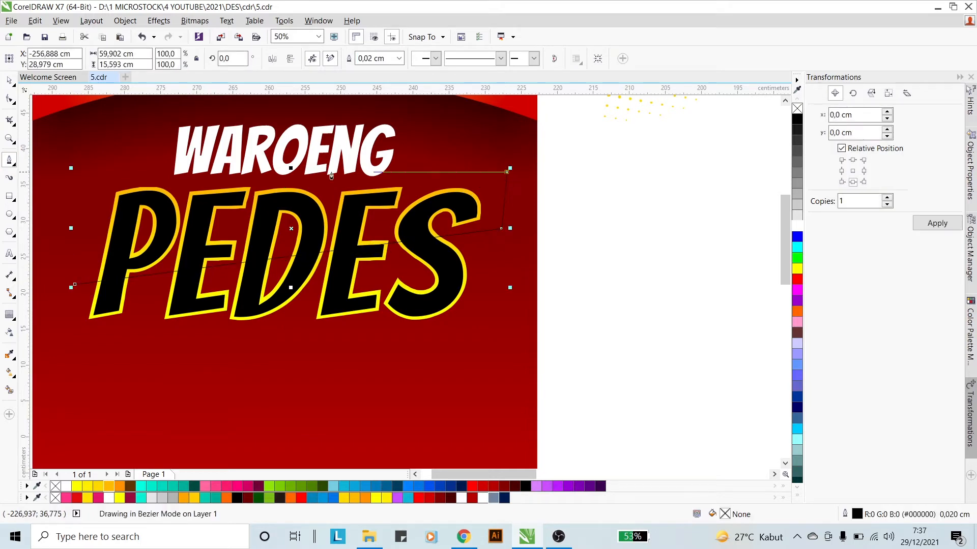
left_click(96, 177)
left_click(75, 284)
scroll(305, 228, "down", 1)
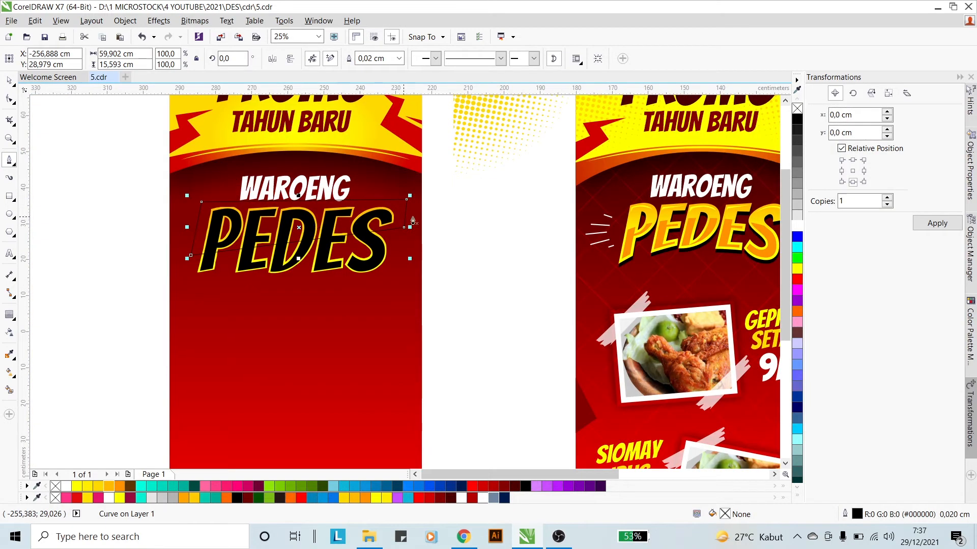
left_click(10, 80)
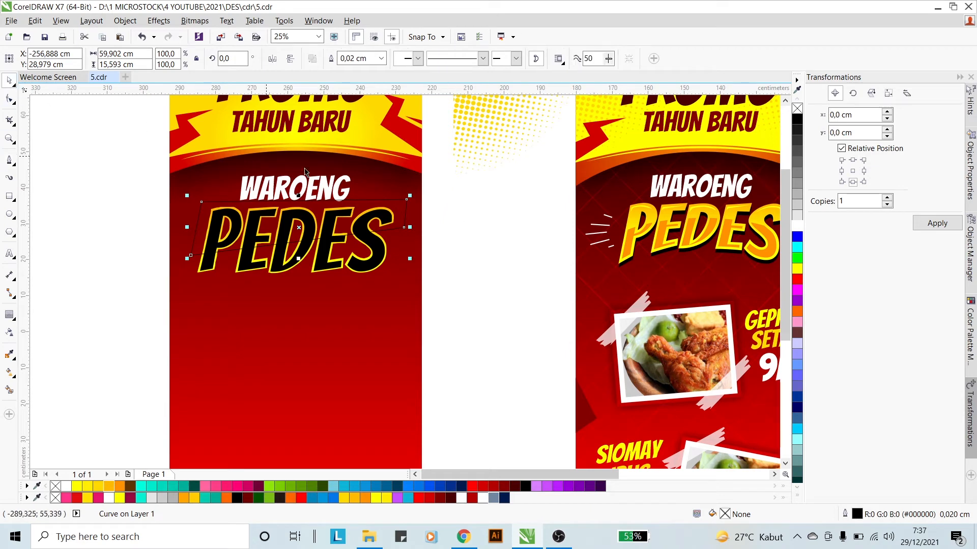
key("F10")
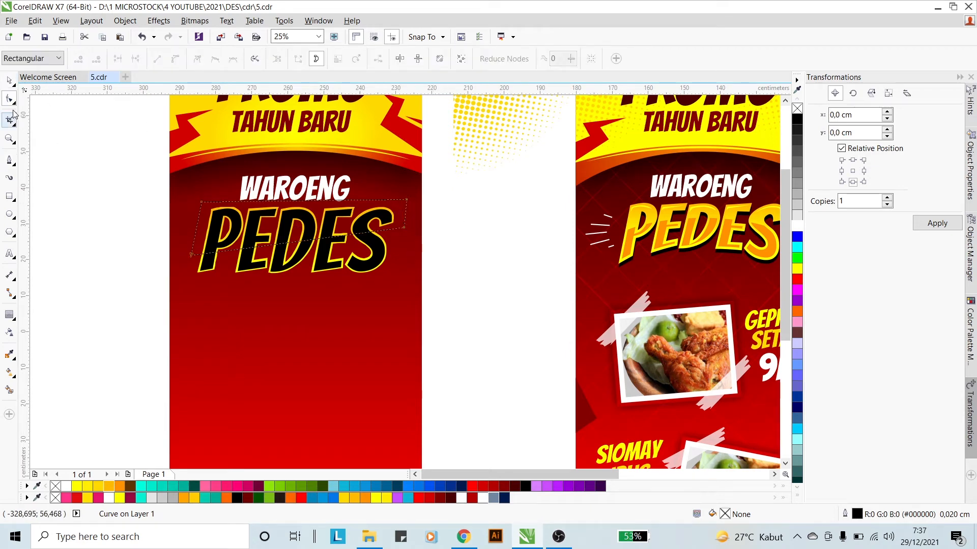
left_click(9, 81)
key("Delete")
- Delete the black inner contour lettering from the yellow gradient PEDES text
left_click(385, 218)
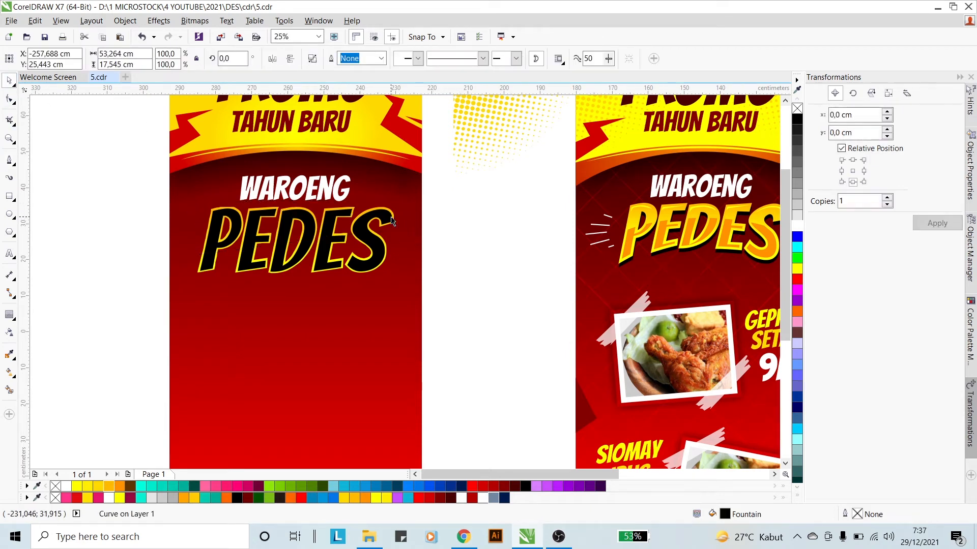
key("Delete")
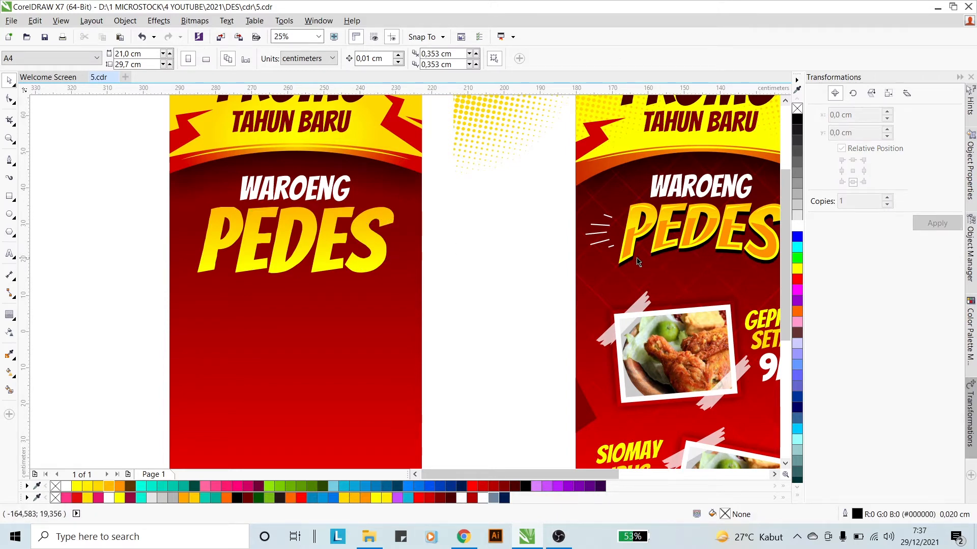
- Apply an envelope to the PEDES text and bend the middle of its lower edge upward into an arch
left_click(368, 245)
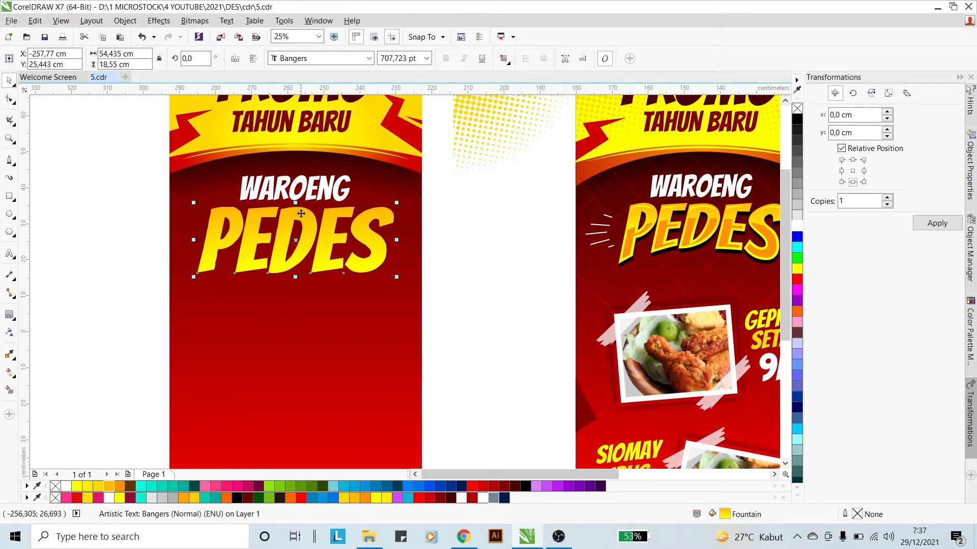
left_click(10, 315)
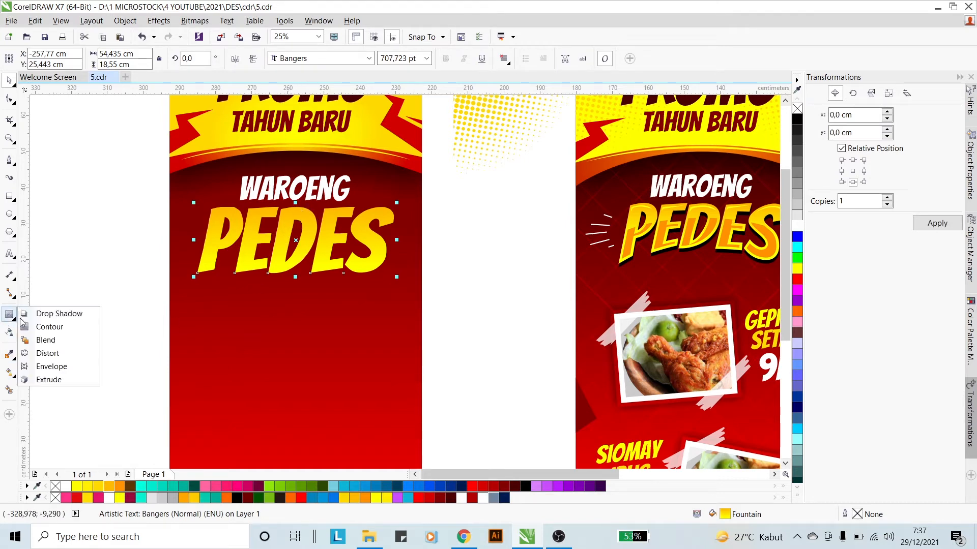
left_click(45, 367)
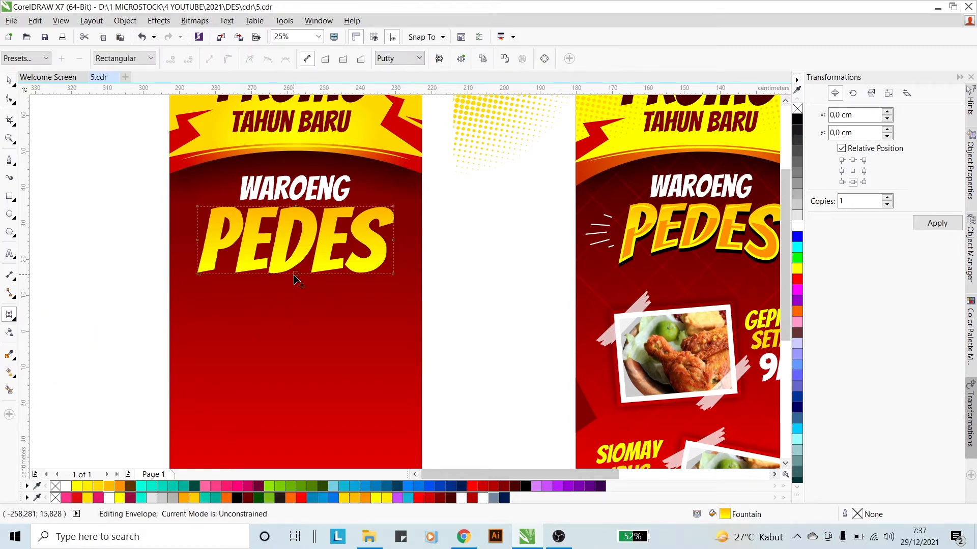
scroll(291, 274, "up", 1)
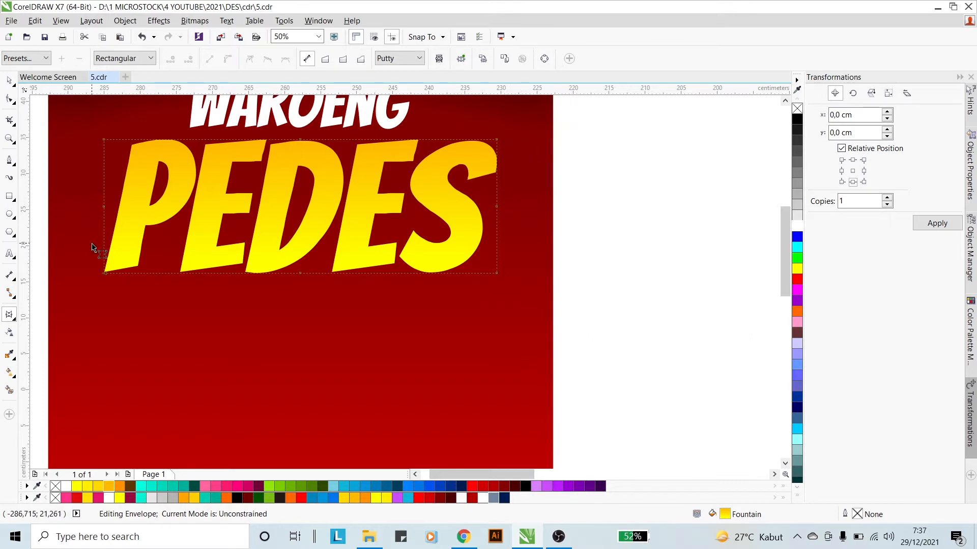
left_click(300, 273)
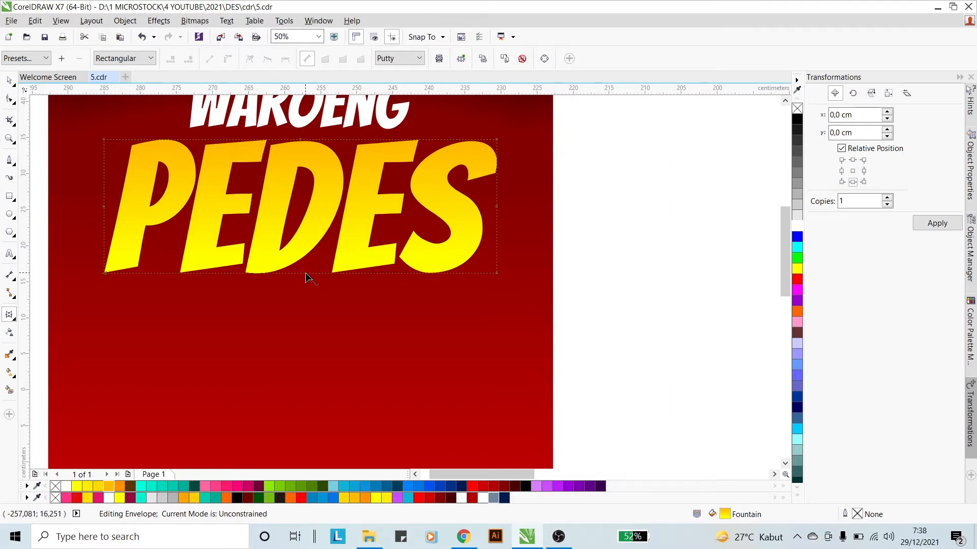
left_click_drag(295, 273, 299, 253)
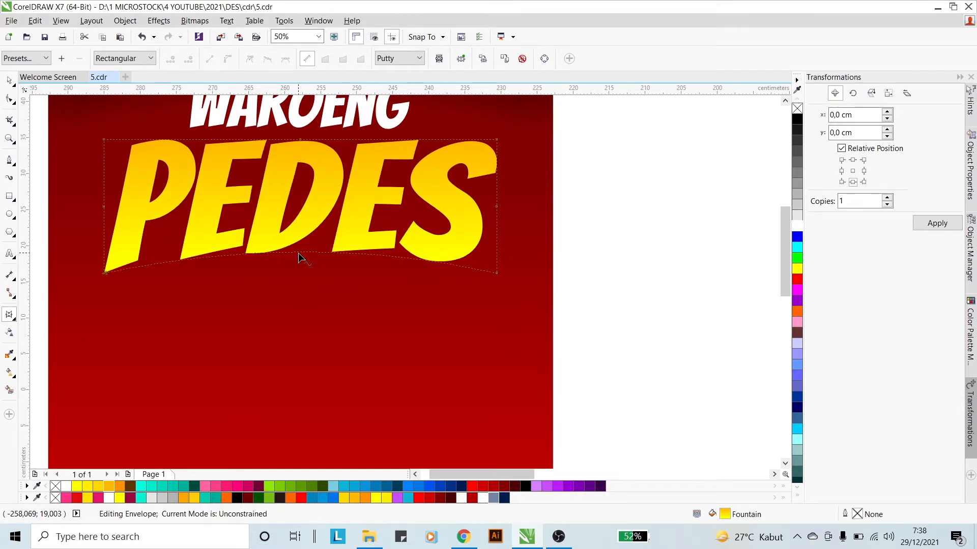
left_click_drag(298, 253, 300, 250)
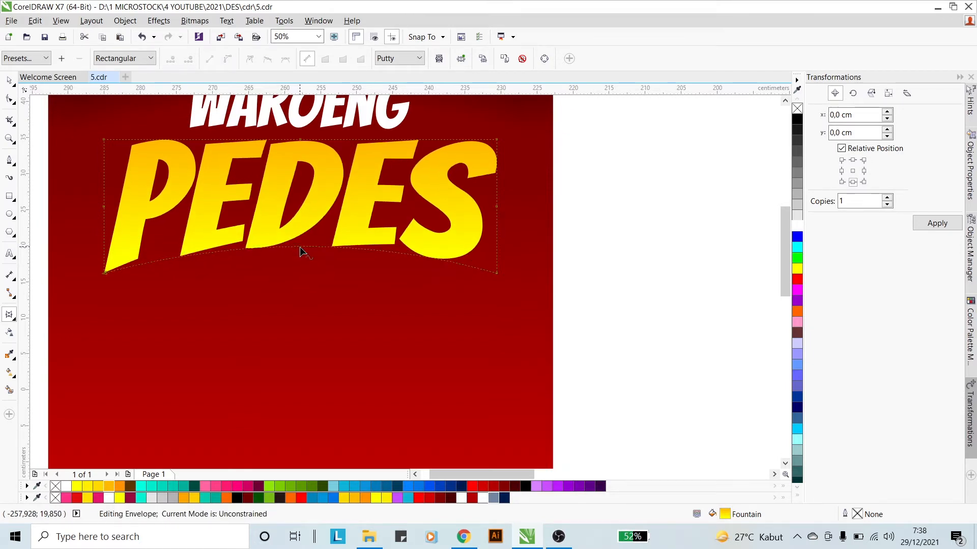
- Lower the envelope's lower-right corner until the S reaches the P's base, using a drawn guide rectangle of about 63.2 × 12.2 cm
left_click_drag(495, 275, 496, 284)
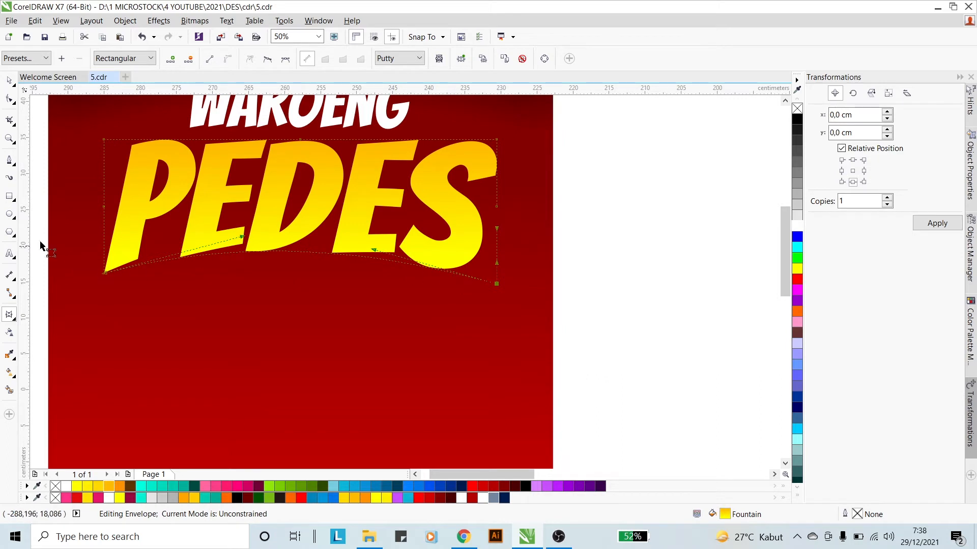
left_click(9, 197)
left_click_drag(94, 273, 551, 363)
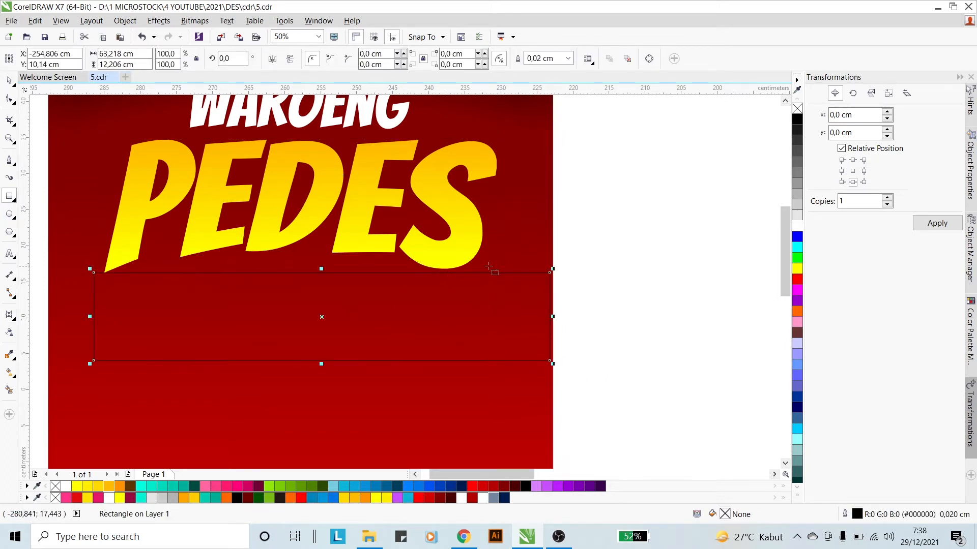
left_click(10, 81)
left_click(427, 222)
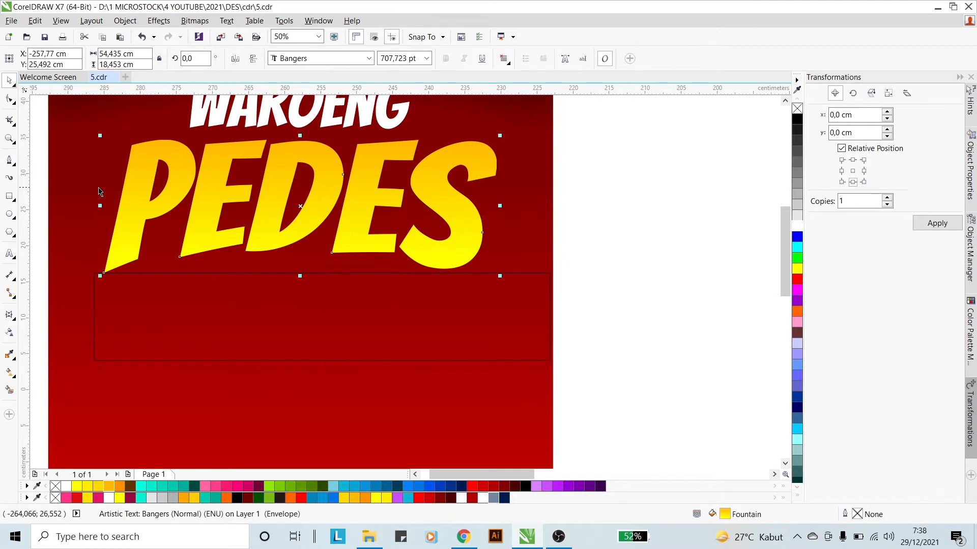
left_click(10, 314)
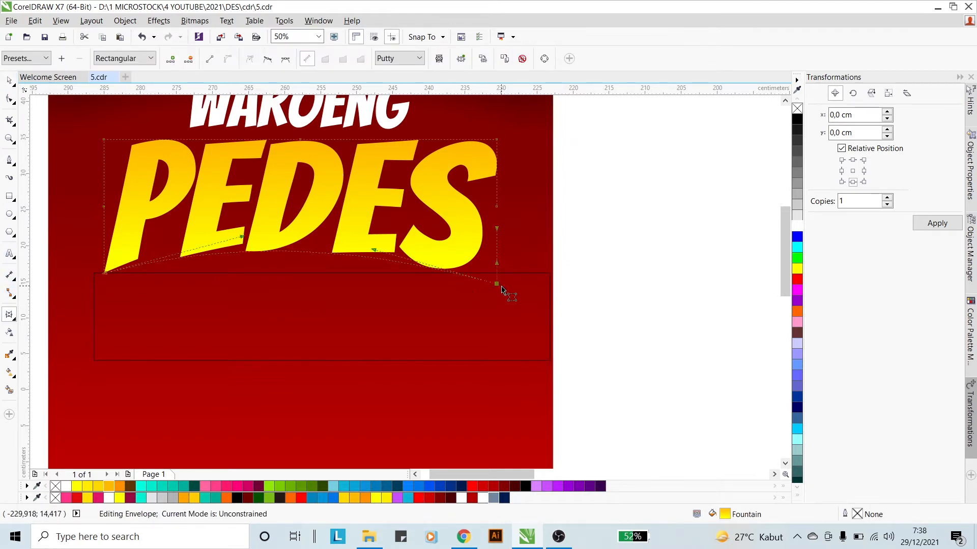
left_click_drag(497, 288, 496, 289)
- Delete the guide rectangle below the PEDES text
left_click(9, 80)
left_click(368, 292)
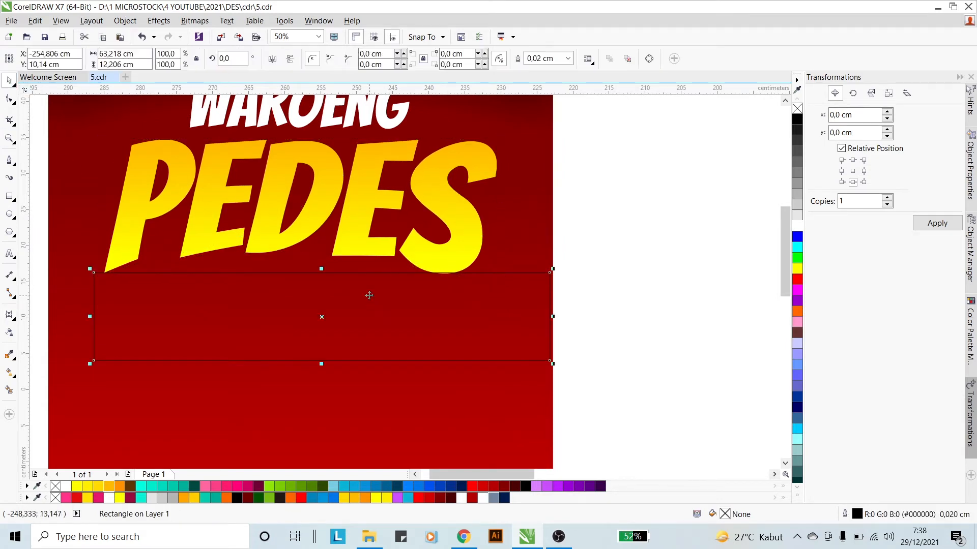
key("Delete")
scroll(363, 294, "down", 3)
scroll(387, 277, "up", 2)
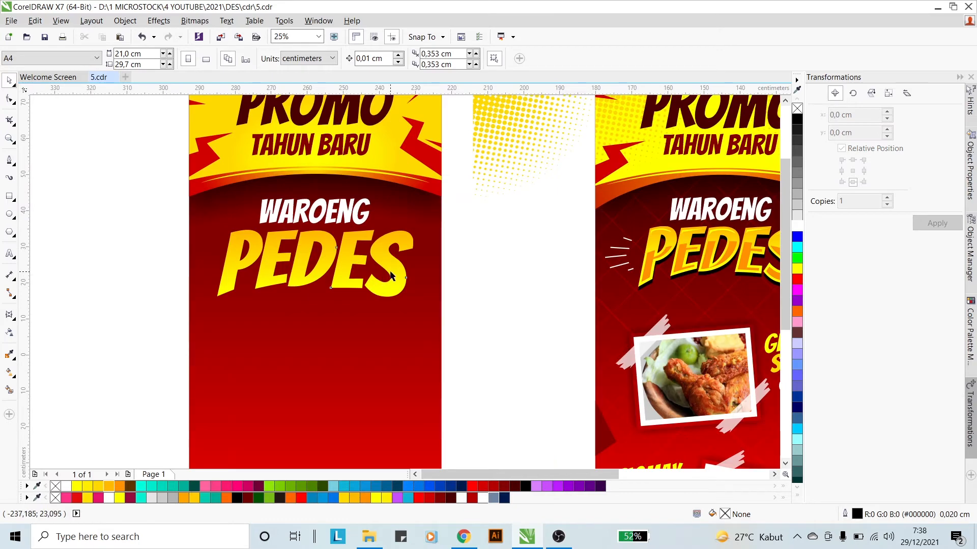
- Deepen the arch under PEDES by raising the middle of the envelope's lower edge further
left_click(389, 275)
left_click_drag(316, 301, 315, 290)
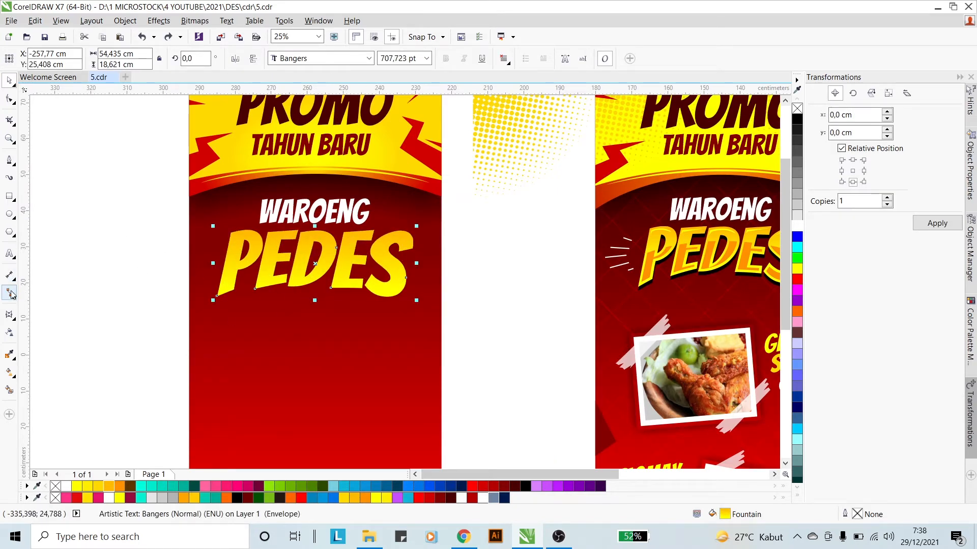
left_click(10, 314)
scroll(320, 304, "up", 2)
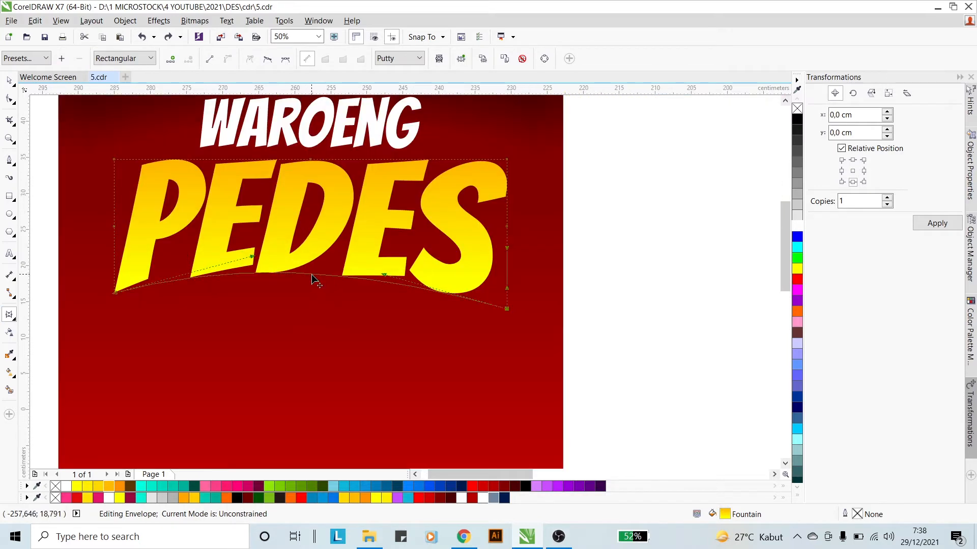
left_click_drag(311, 273, 319, 258)
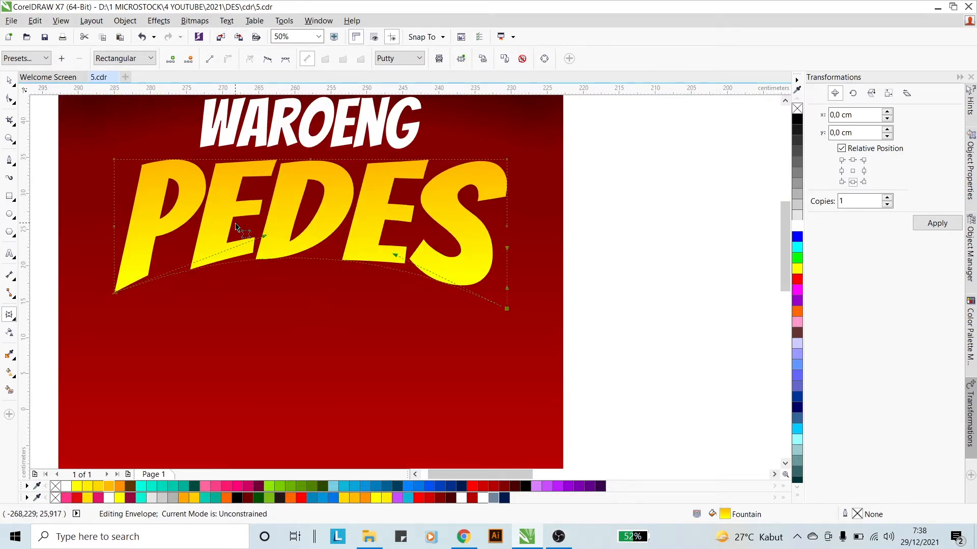
scroll(236, 226, "down", 2)
scroll(236, 226, "up", 2)
left_click_drag(301, 258, 303, 253)
left_click(9, 80)
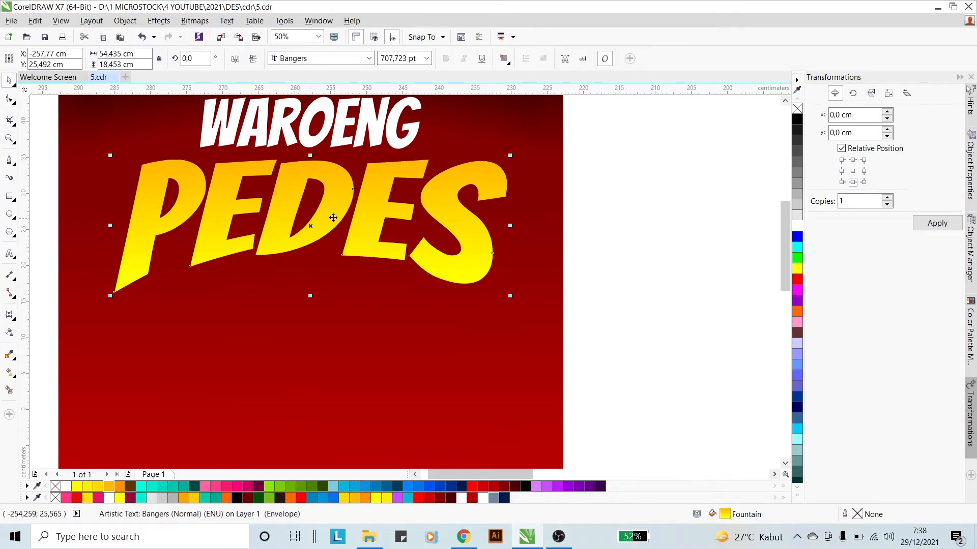
- Narrow the PEDES text to about 53.6 cm wide and centre it horizontally on the banner
left_click_drag(310, 298, 319, 298)
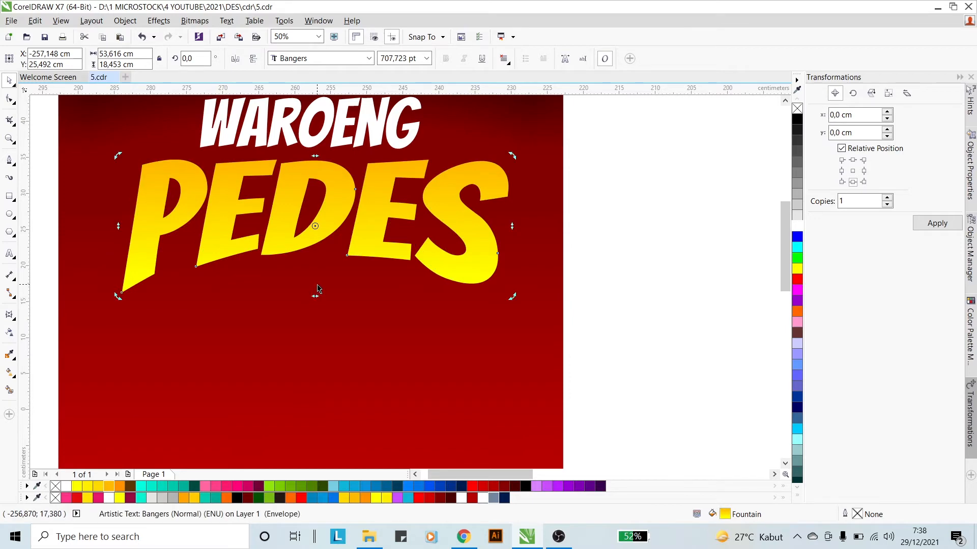
scroll(317, 286, "down", 1)
left_click(392, 204, "shift")
key("c")
left_click(458, 239)
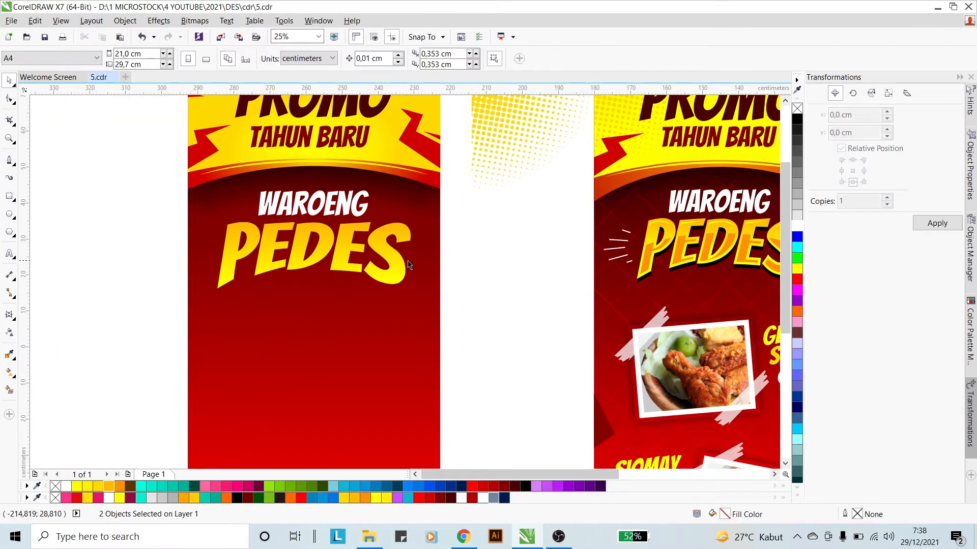
- Apply a one-step black inside contour with 0.503 cm offset to the arched PEDES text and break it apart
left_click(397, 263)
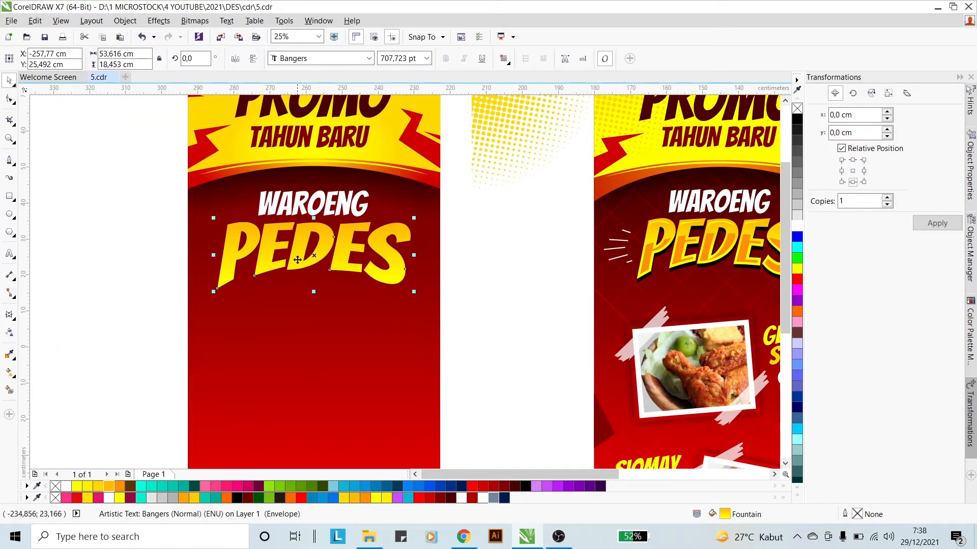
left_click(13, 319)
left_click(50, 312)
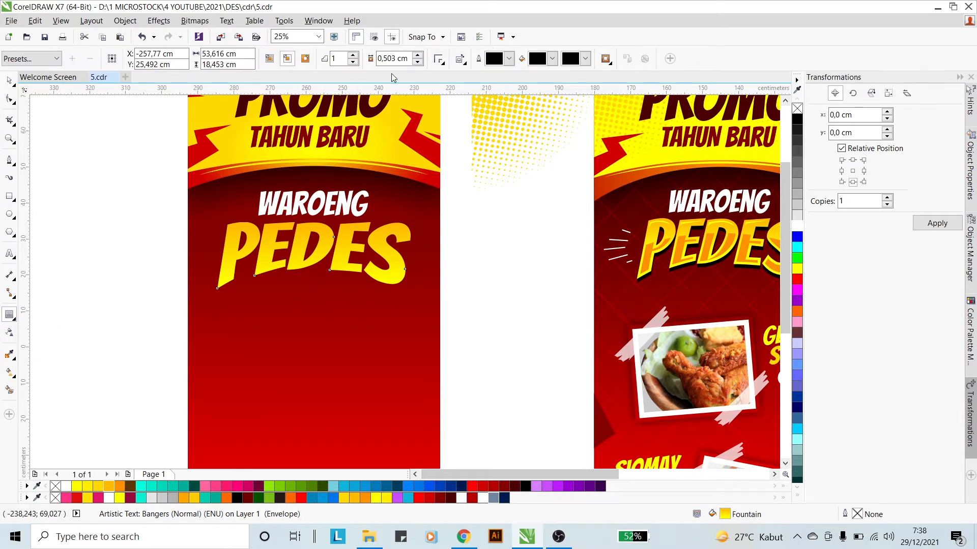
left_click(297, 59)
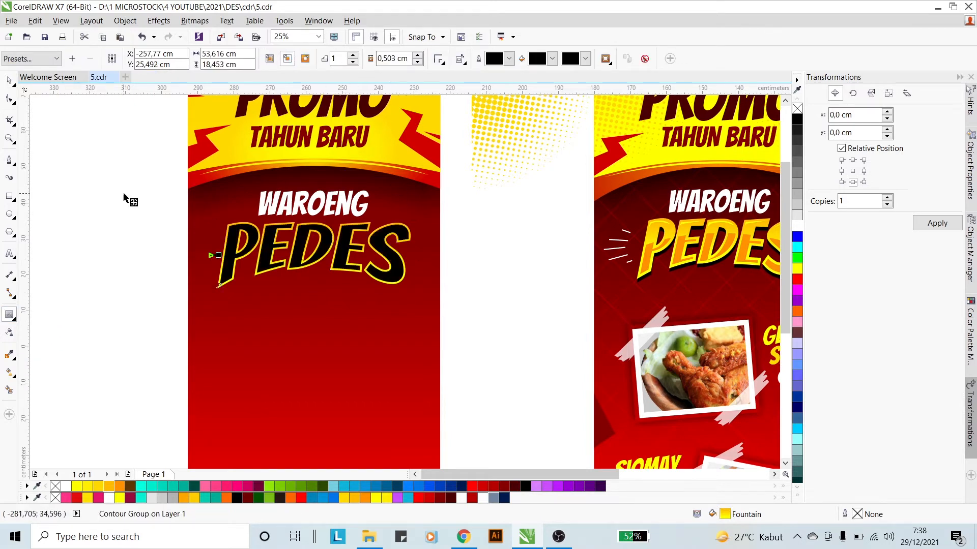
left_click(9, 81)
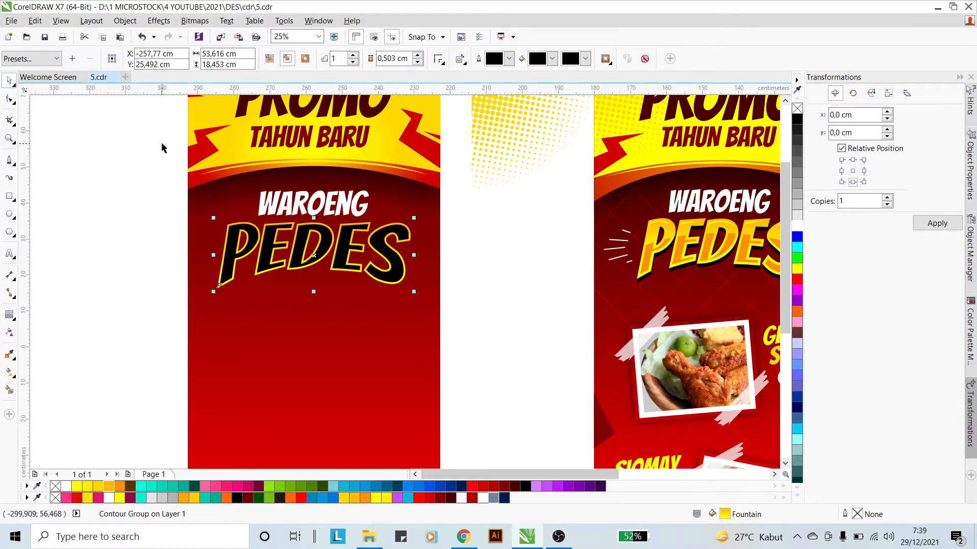
left_click(163, 213)
scroll(333, 247, "up", 2)
left_click(334, 247)
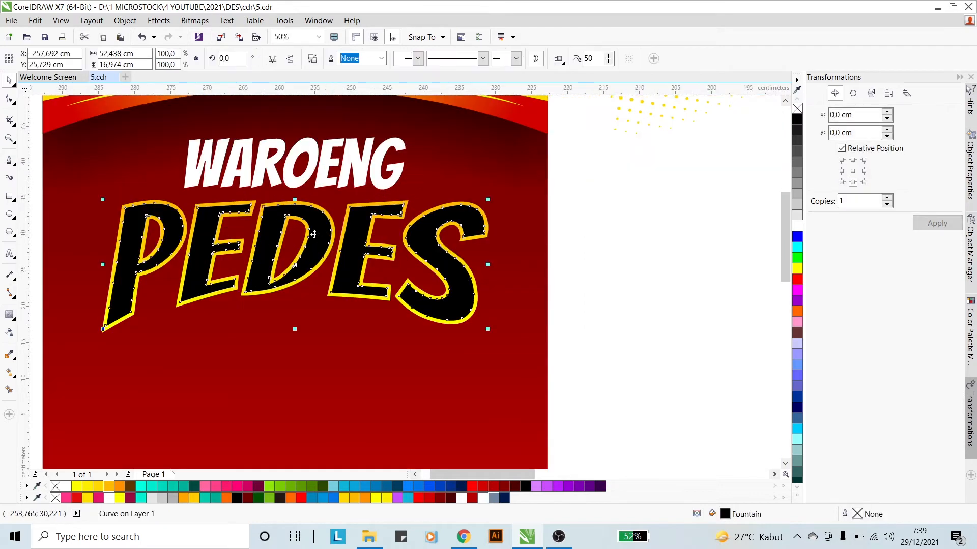
- Draw an ellipse about 85.7 × 25.5 cm over the lower part of PEDES and centre it horizontally with the black inner lettering
left_click(9, 214)
scroll(267, 200, "down", 2)
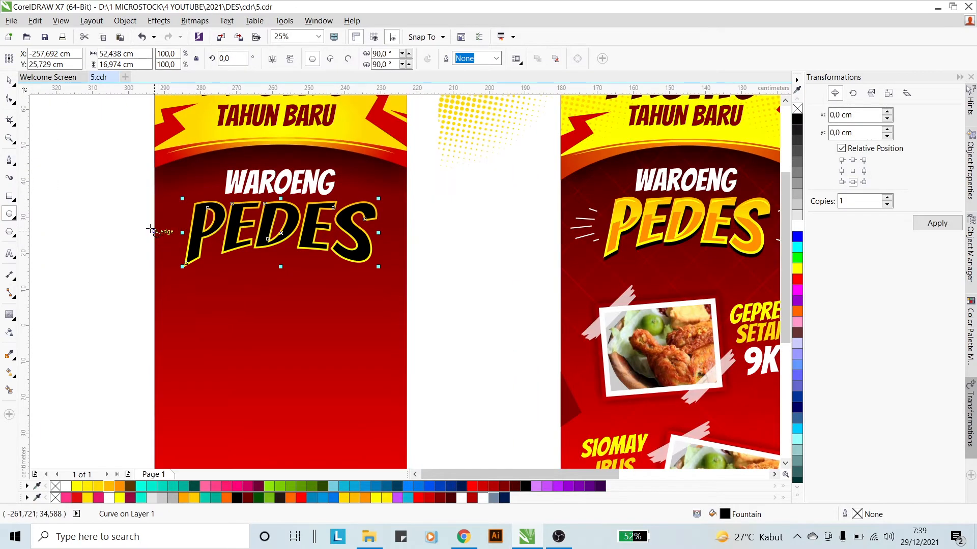
left_click_drag(137, 221, 447, 315)
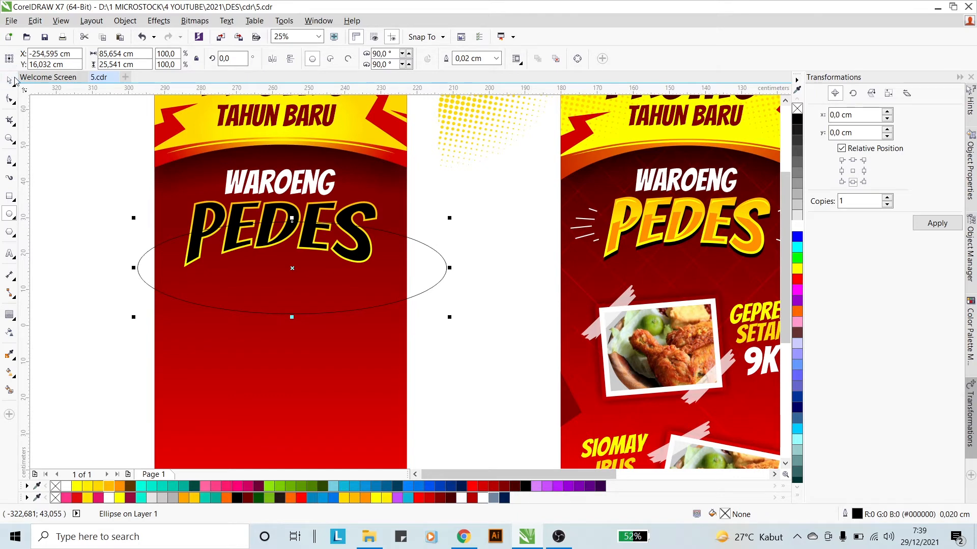
key("space")
left_click(355, 210, "shift")
key("c")
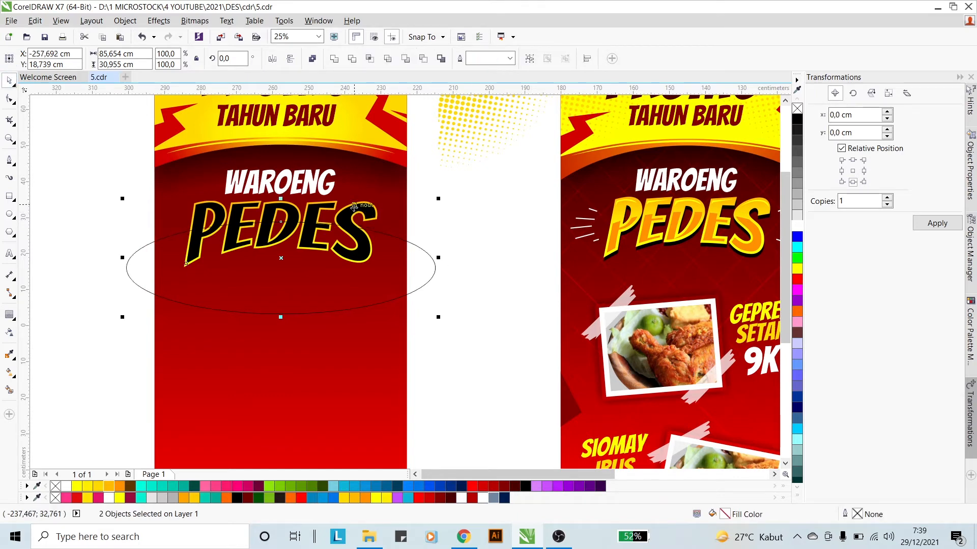
- Intersect the ellipse with the black inner PEDES lettering to create its lower portion, and delete the ellipse
left_click(416, 247)
scroll(329, 228, "up", 2)
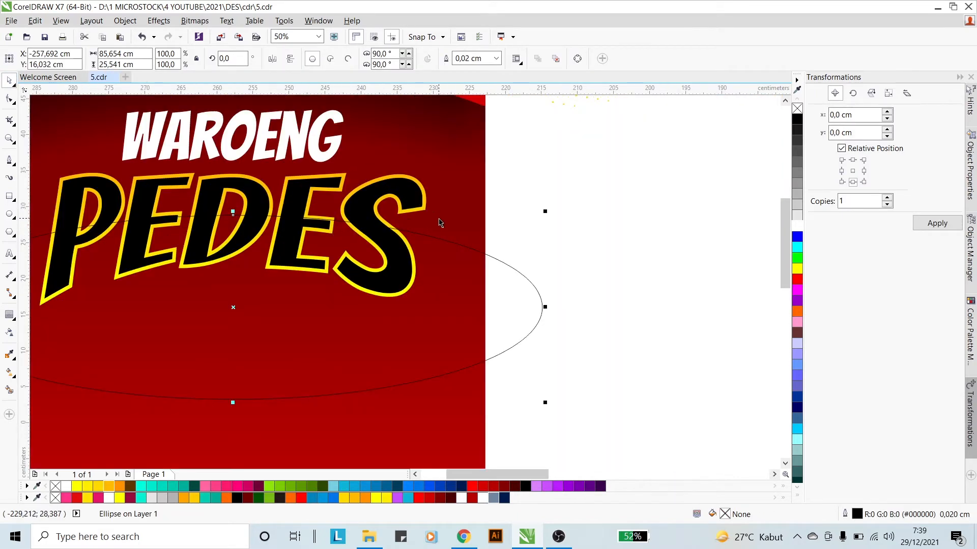
left_click(412, 196, "shift")
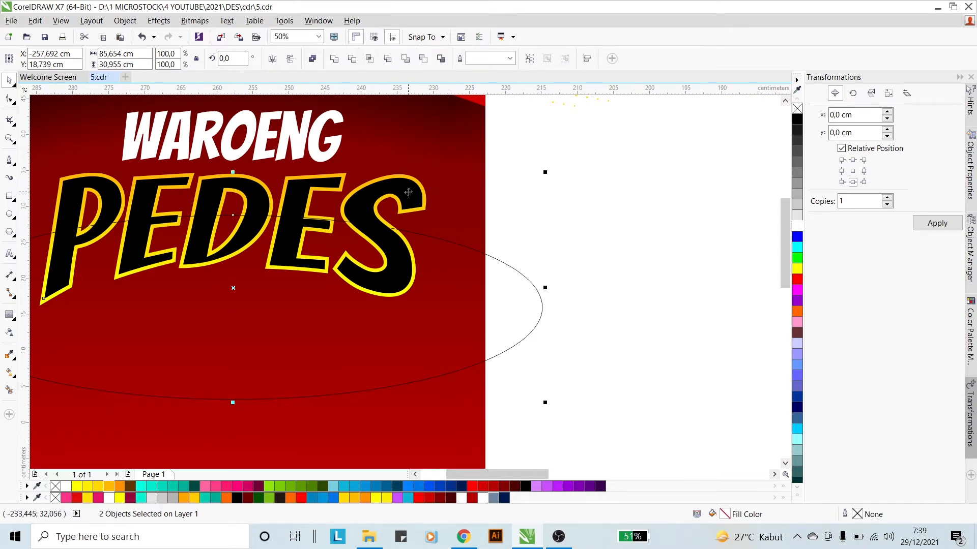
left_click(370, 60)
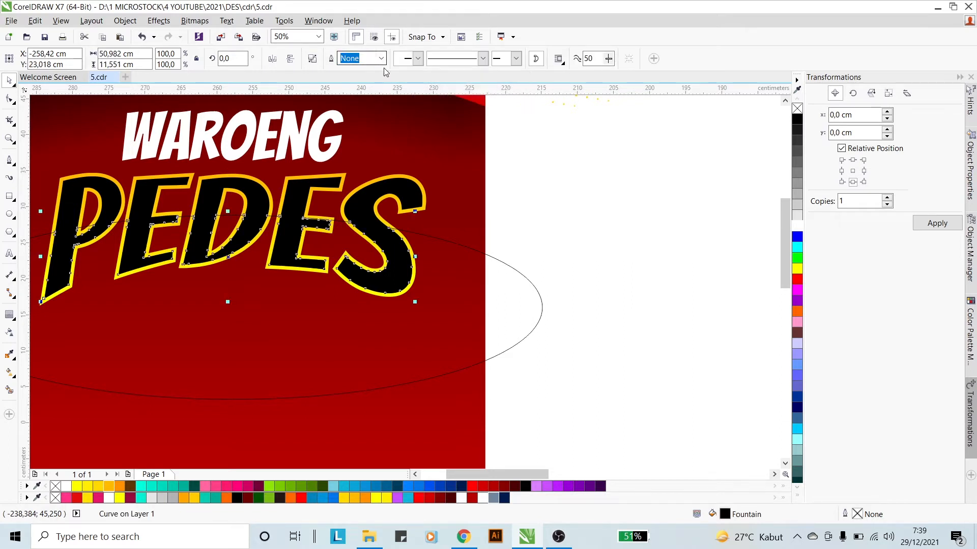
left_click(509, 290)
key("Delete")
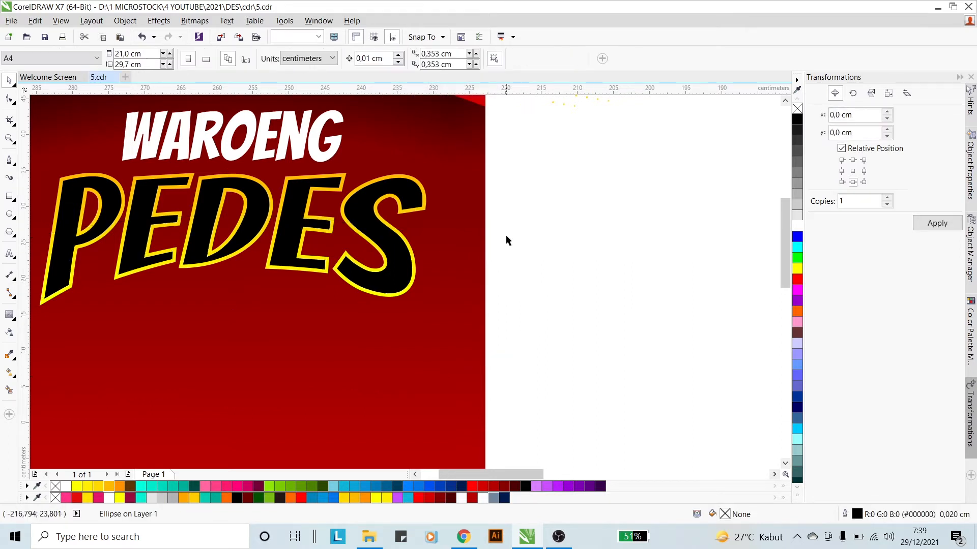
- Fill the black lower overlay shape on the PEDES lettering with solid orange (#FF9100)
scroll(358, 212, "down", 3)
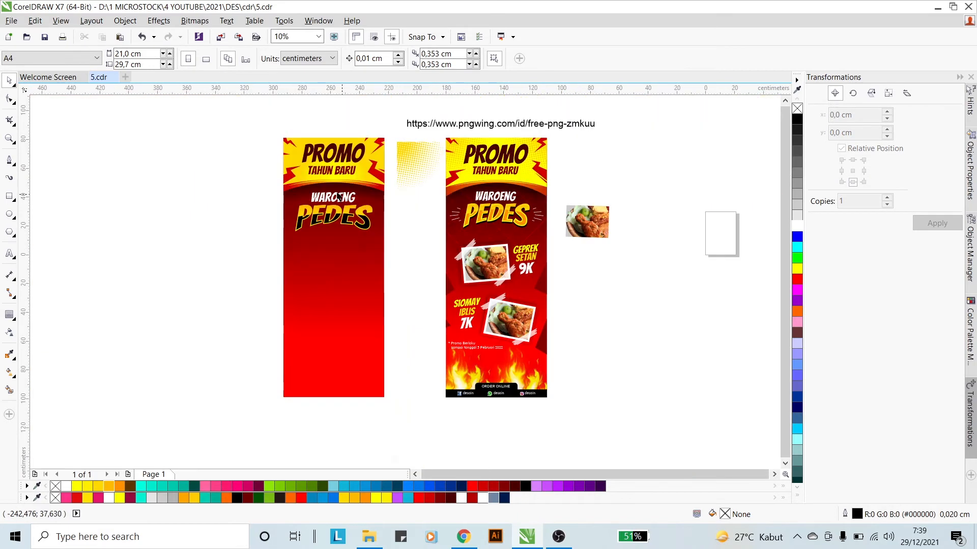
scroll(313, 189, "up", 2)
left_click(413, 275)
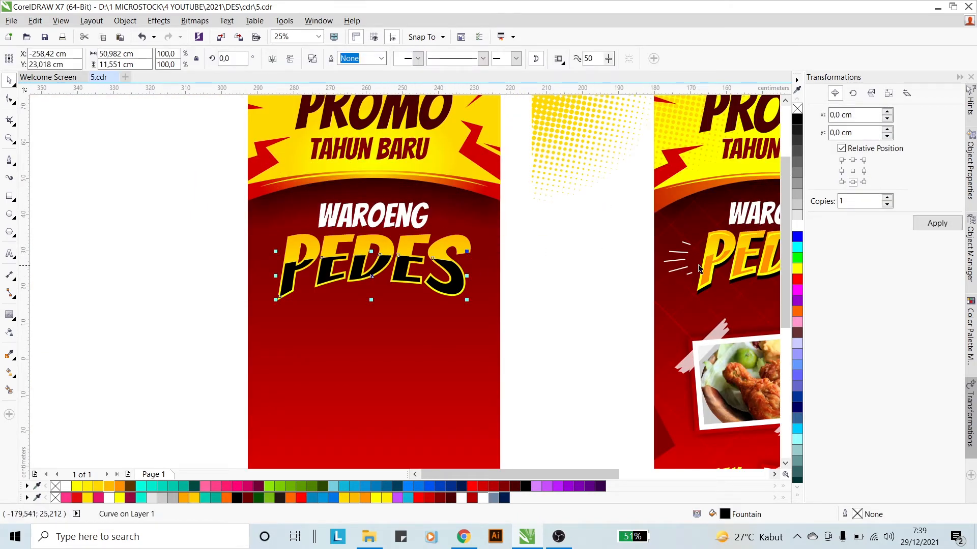
left_click(119, 486)
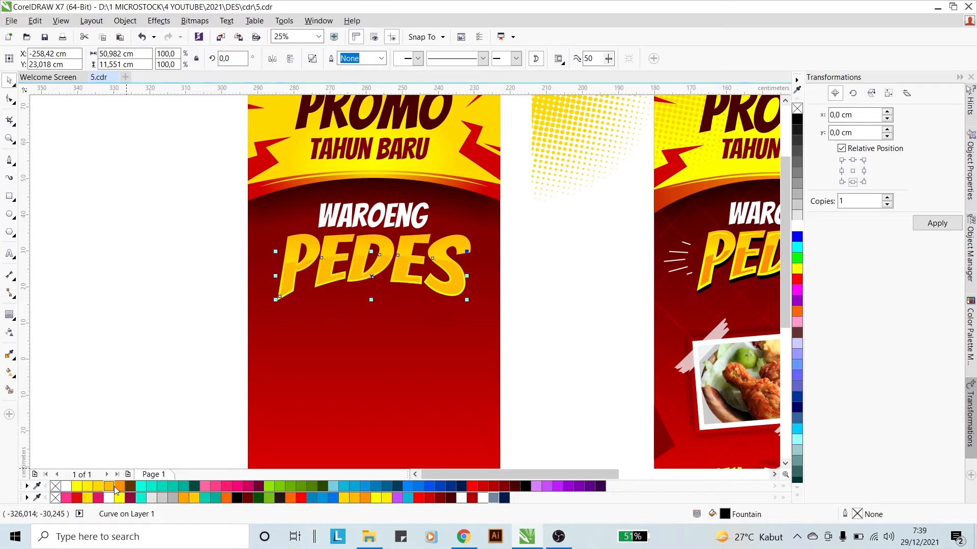
left_click(120, 487)
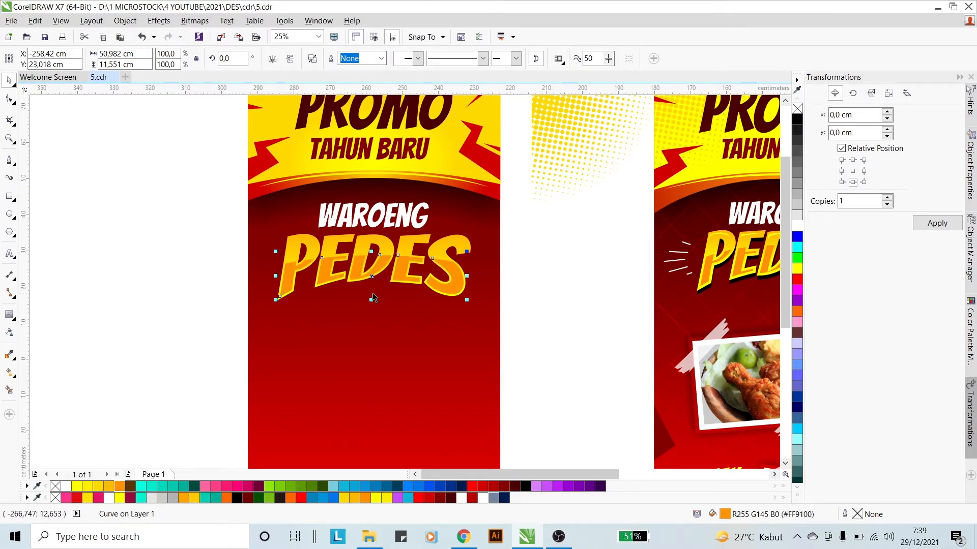
- Shorten the PEDES text's gradient fill so its yellow end sits higher within the letters
left_click(436, 249)
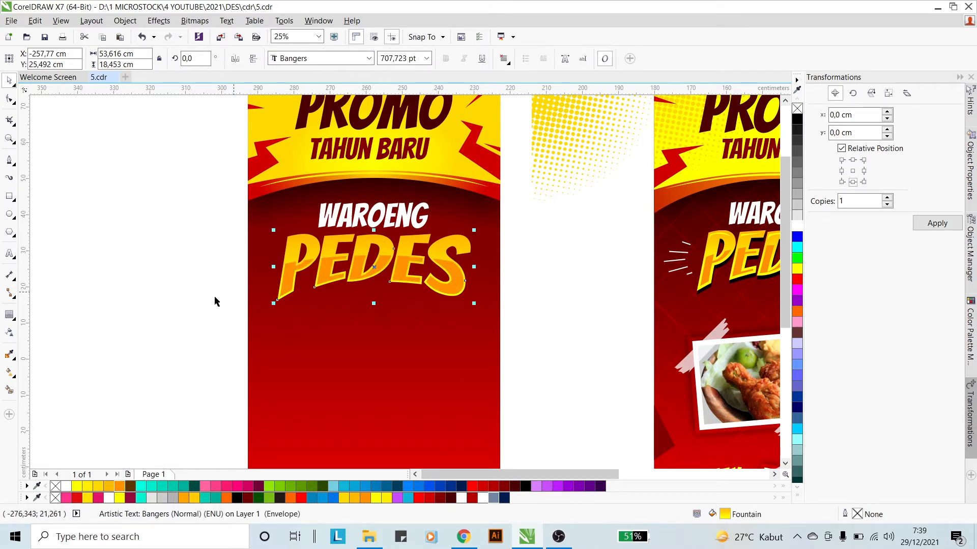
left_click(9, 373)
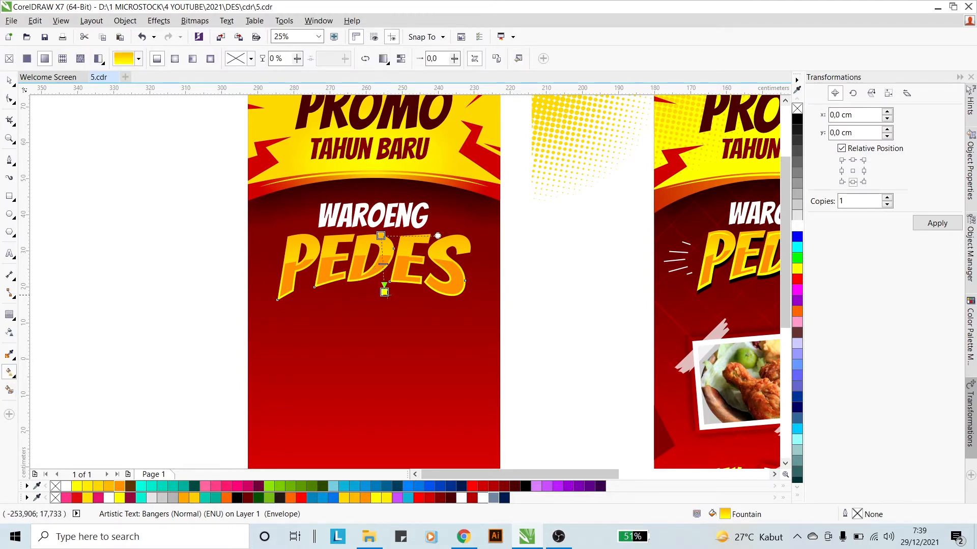
left_click_drag(384, 292, 381, 278)
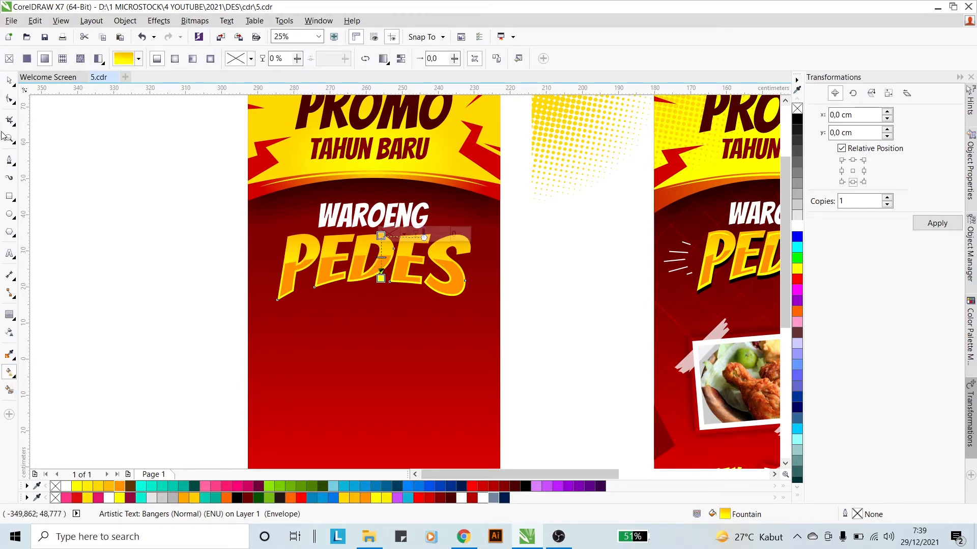
left_click(9, 98)
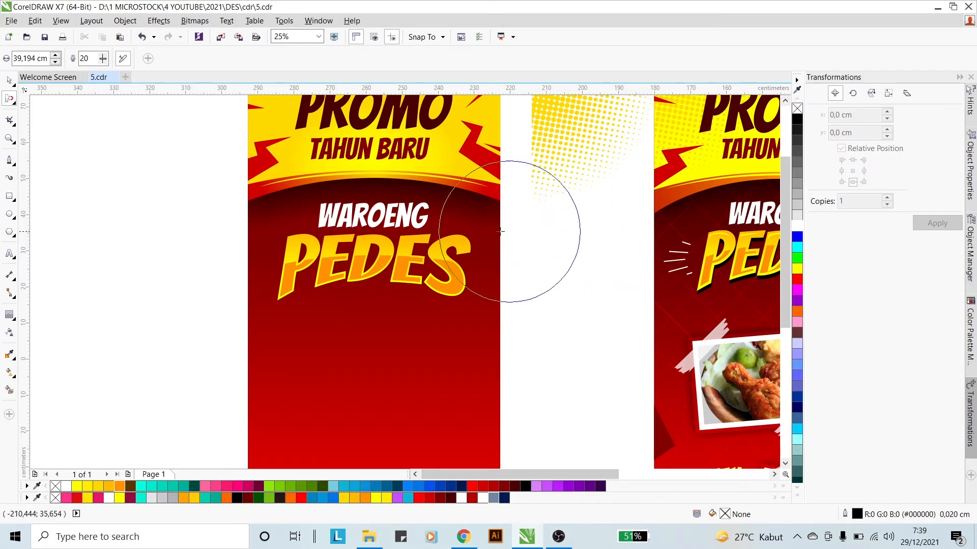
left_click(9, 80)
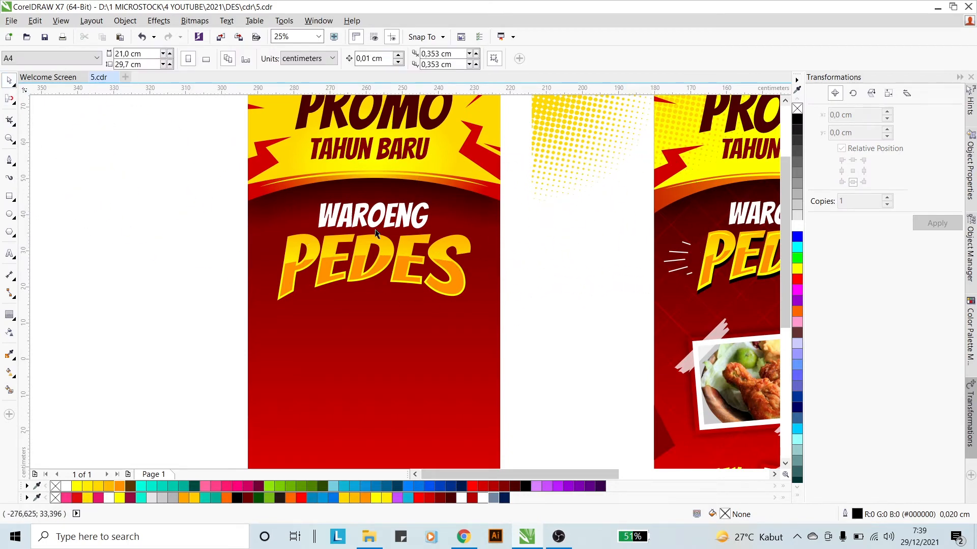
- Draw a closed curved highlight about 6.8 cm wide along the upper edge of the letter P in PEDES with the Pen tool
scroll(742, 227, "up", 4)
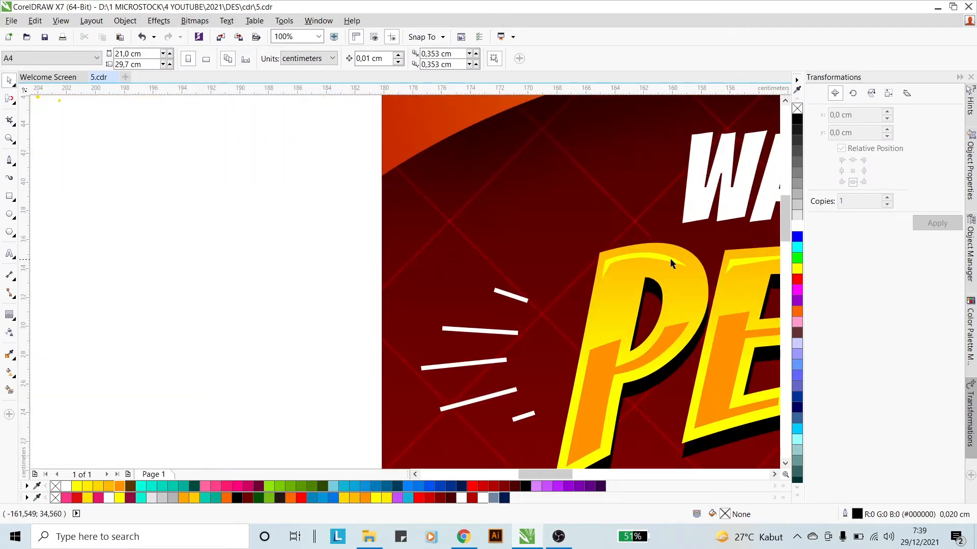
scroll(624, 270, "down", 4)
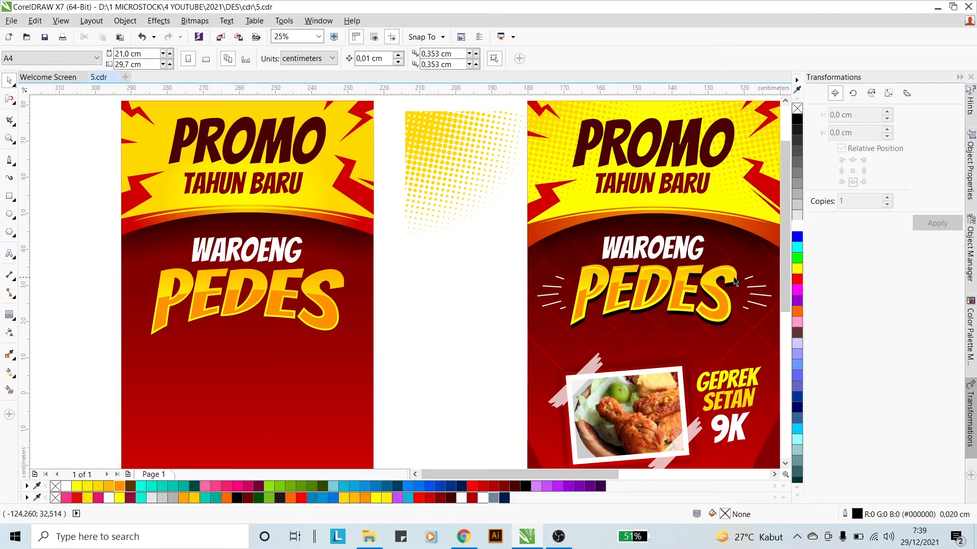
scroll(167, 279, "up", 2)
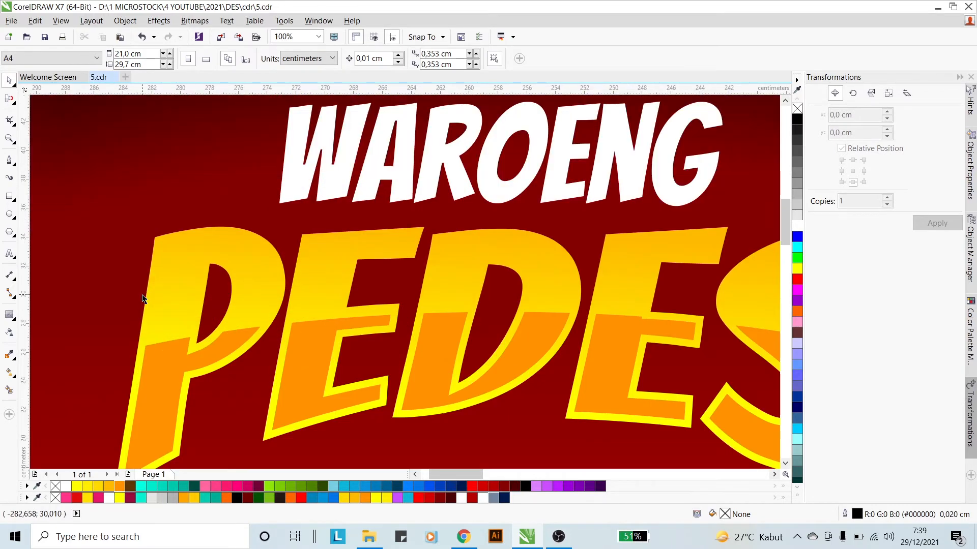
left_click(10, 160)
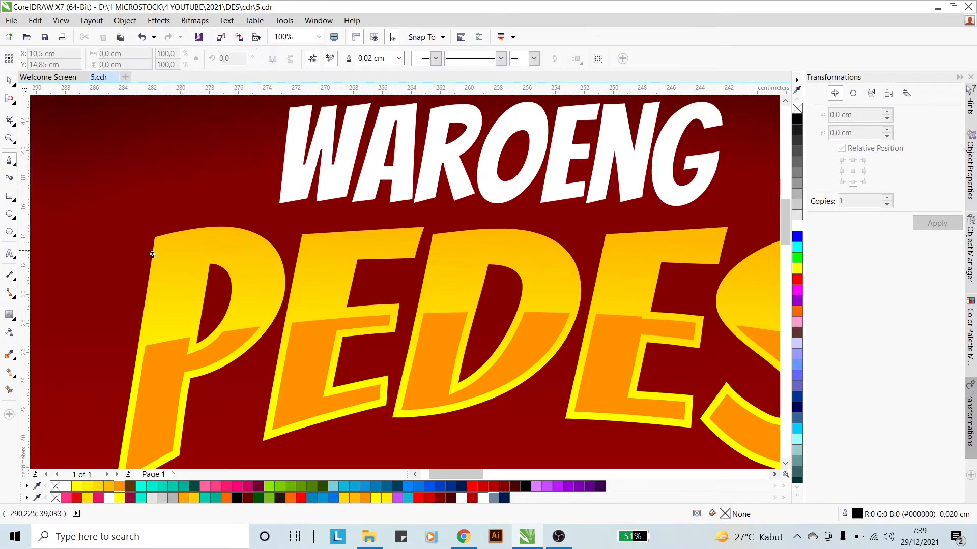
scroll(179, 250, "up", 2)
left_click(144, 235)
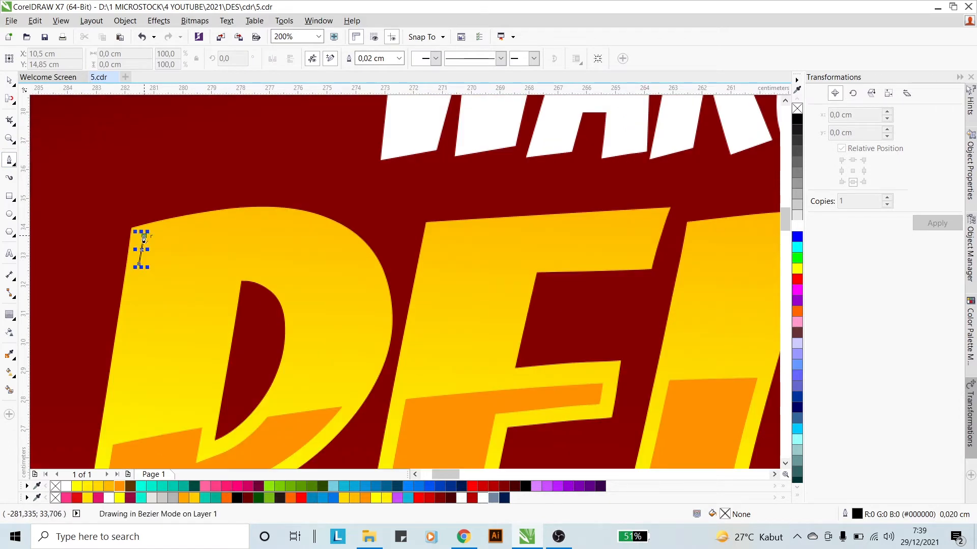
left_click_drag(259, 222, 330, 229)
left_click(337, 250)
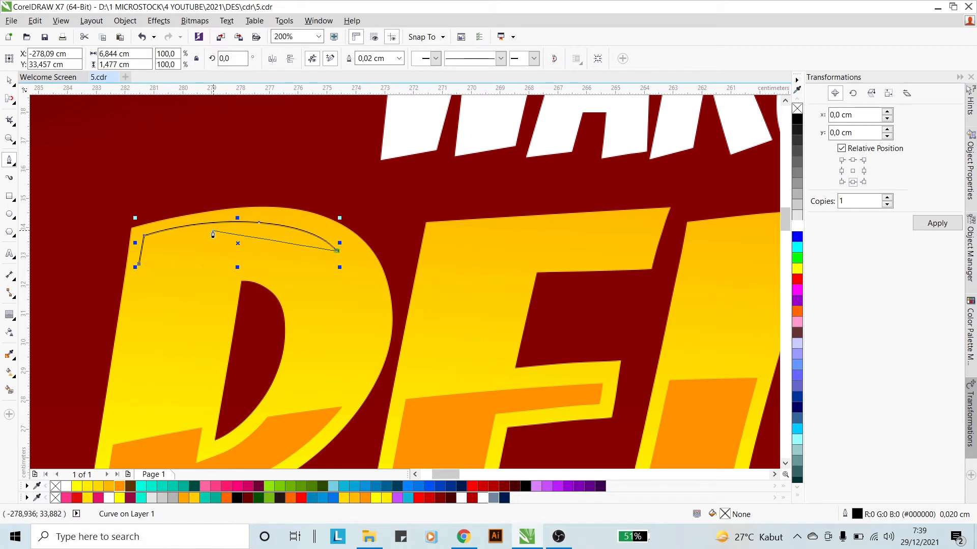
left_click_drag(213, 231, 266, 226)
left_click(152, 243)
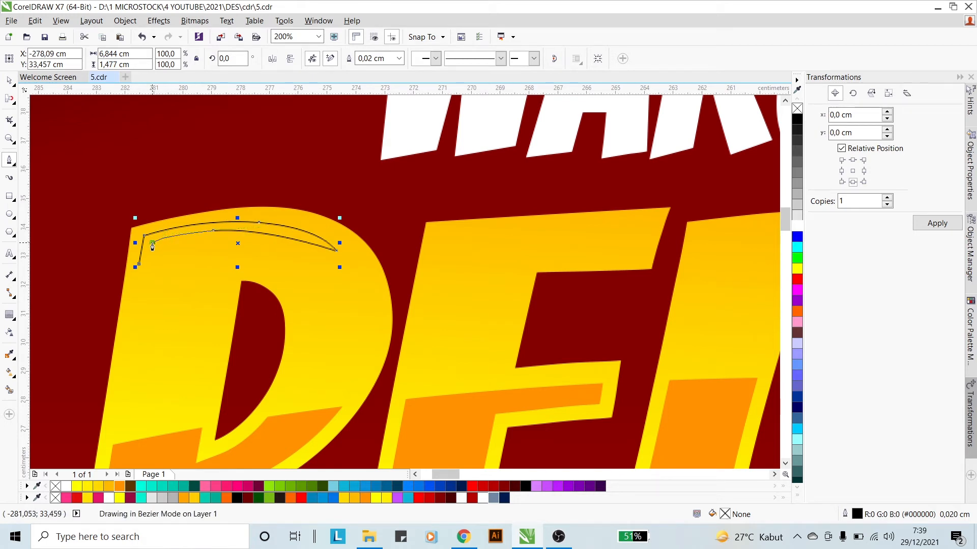
left_click(139, 264)
- Draw a closed tapered highlight about 7.6 cm wide along the upper edge of the first E in PEDES
left_click(431, 253)
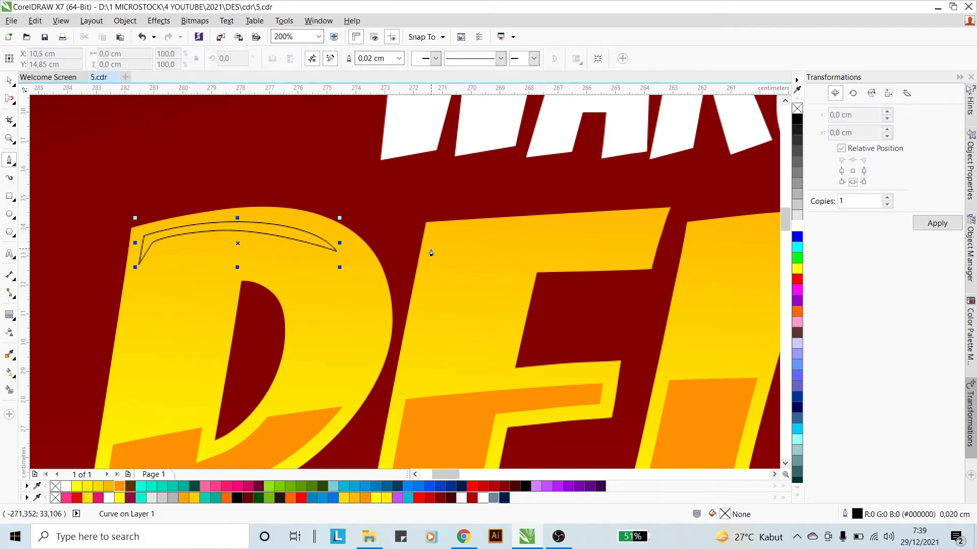
left_click(437, 230)
left_click(650, 217)
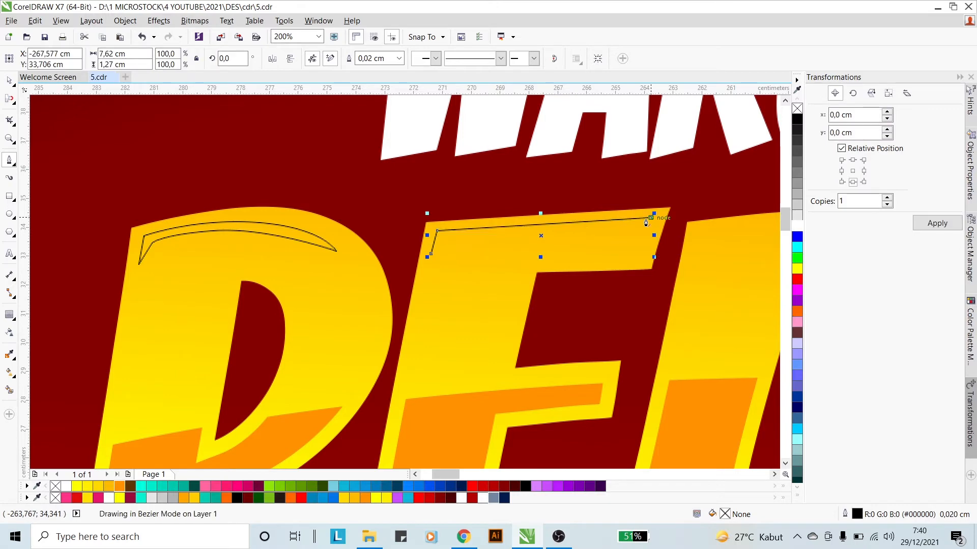
left_click(443, 239)
left_click(431, 256)
- Draw a closed curved highlight about 8.3 cm wide along the upper edge of the letter D in PEDES
scroll(296, 265, "down", 1)
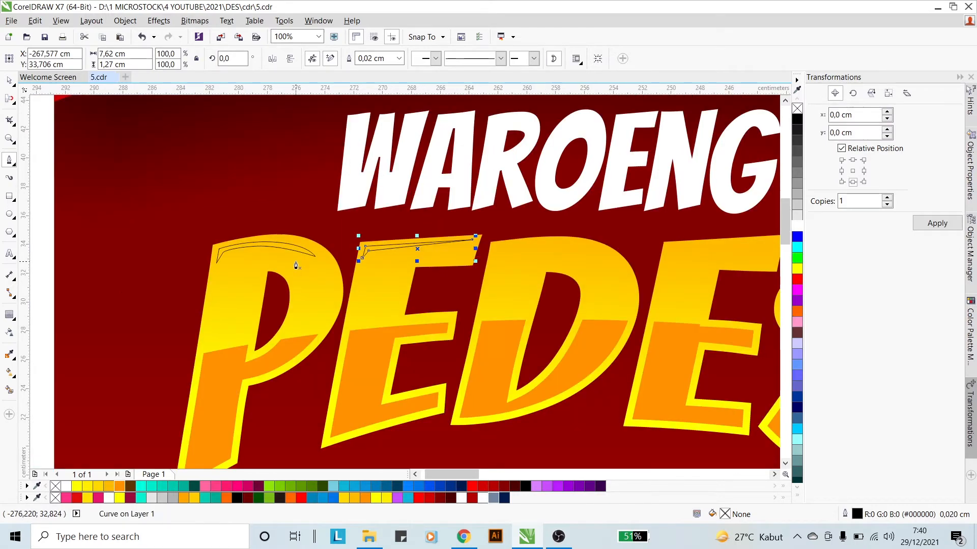
scroll(570, 247, "up", 1)
left_click(416, 279)
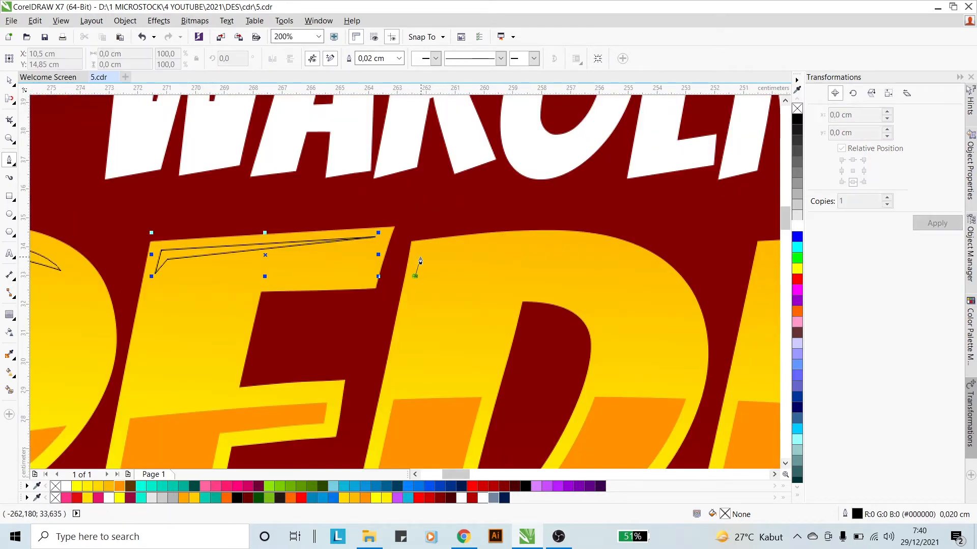
left_click(422, 251)
left_click_drag(570, 242, 634, 255)
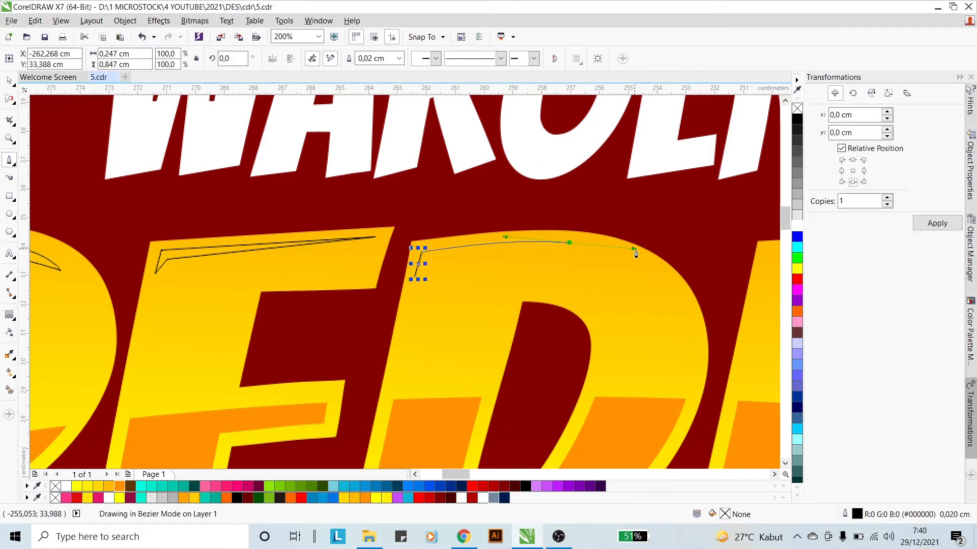
left_click(654, 273)
left_click_drag(523, 251, 454, 255)
left_click(433, 260)
left_click(416, 279)
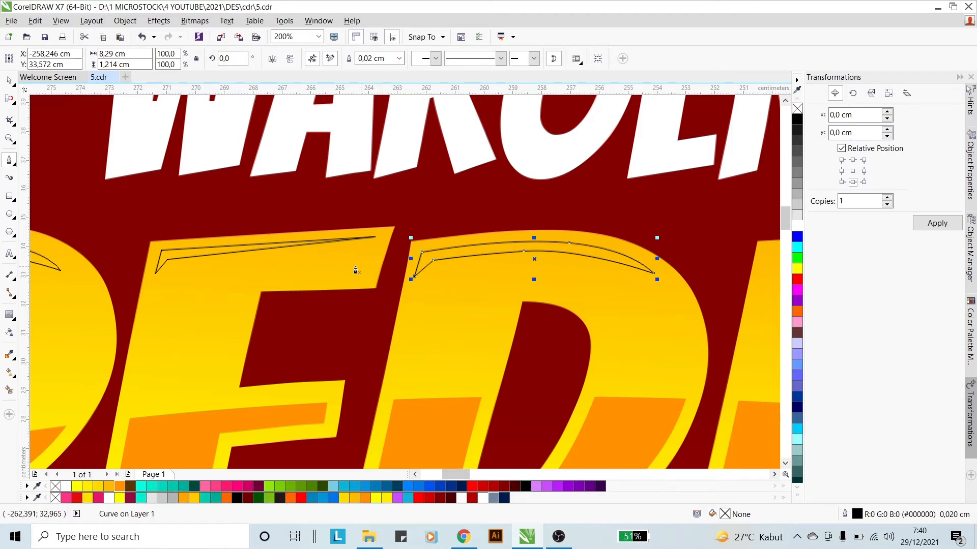
- Draw a closed tapered highlight about 7.8 cm wide along the upper edge of the second E in PEDES
scroll(355, 270, "down", 3)
scroll(356, 270, "up", 2)
scroll(362, 272, "up", 1)
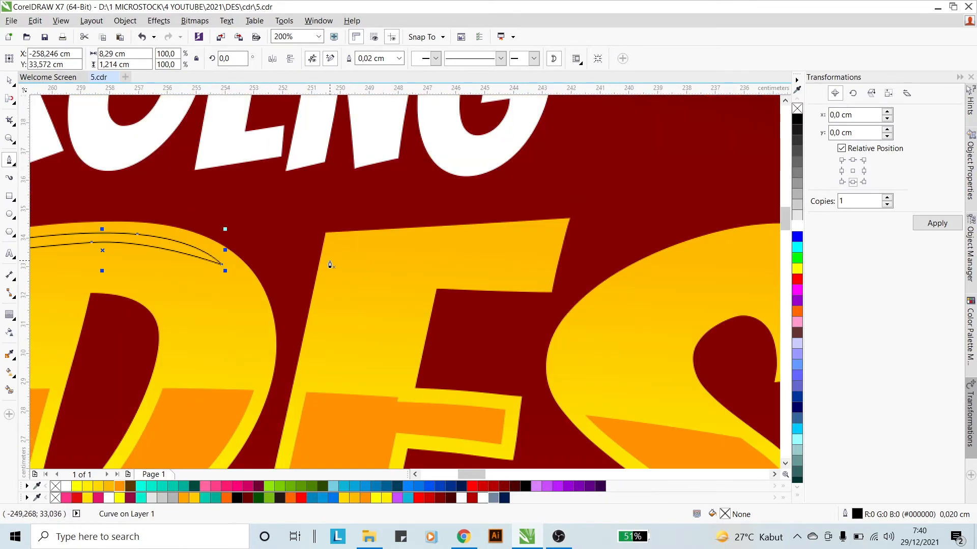
left_click(330, 270)
left_click(335, 243)
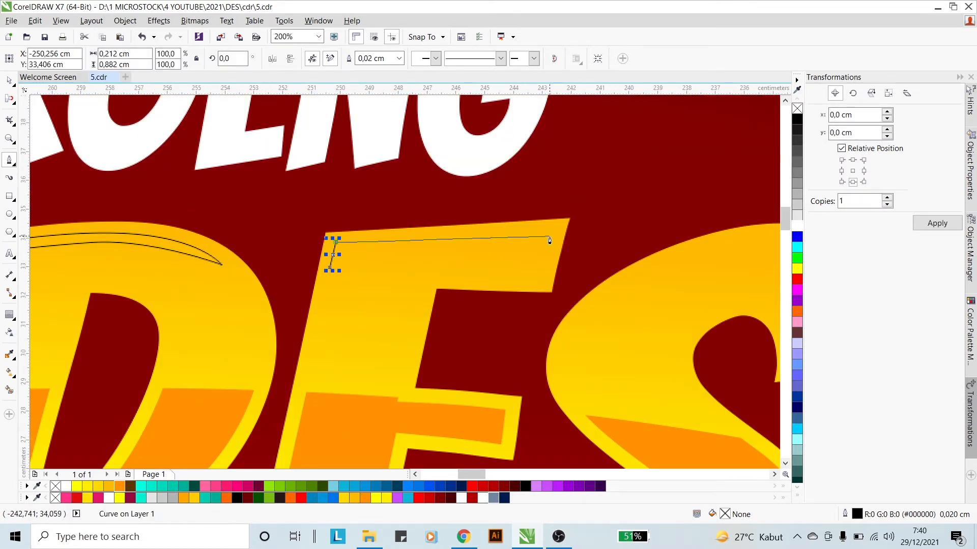
left_click(553, 230)
left_click(330, 268)
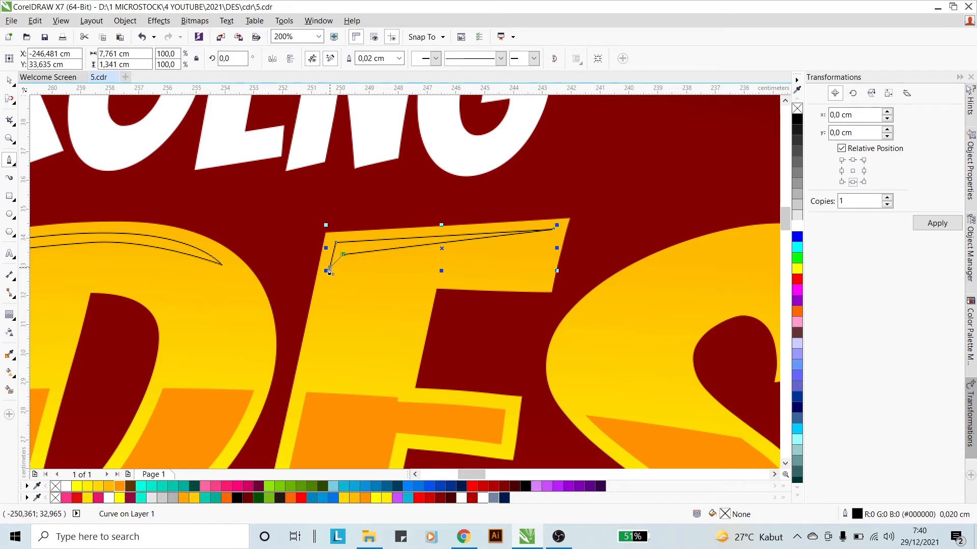
- Draw a closed crescent highlight about 9.3 cm wide and 2.5 cm high along the upper curve of the letter S in PEDES
scroll(340, 269, "down", 1)
scroll(340, 269, "down", 2)
scroll(430, 275, "up", 1)
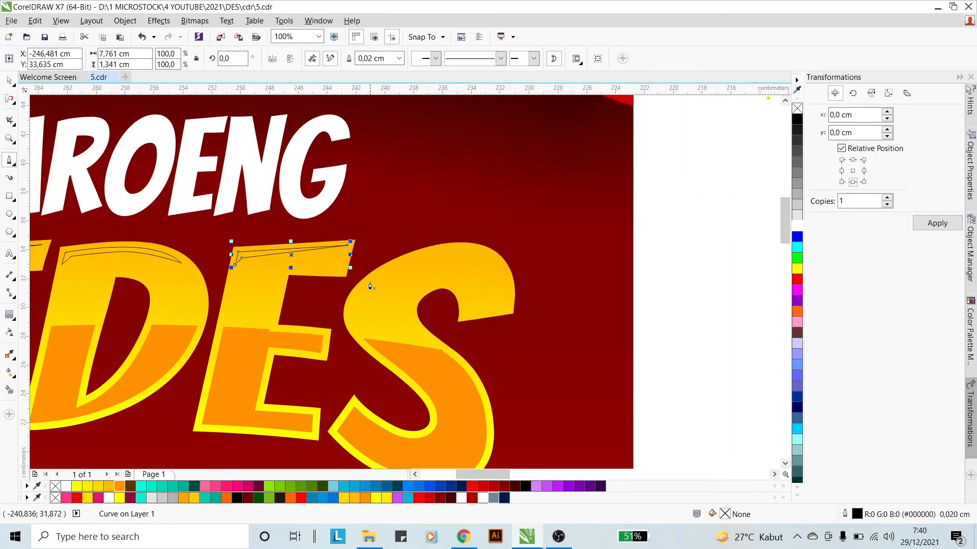
left_click(365, 286)
left_click_drag(441, 251, 491, 249)
left_click(502, 267)
left_click(364, 288)
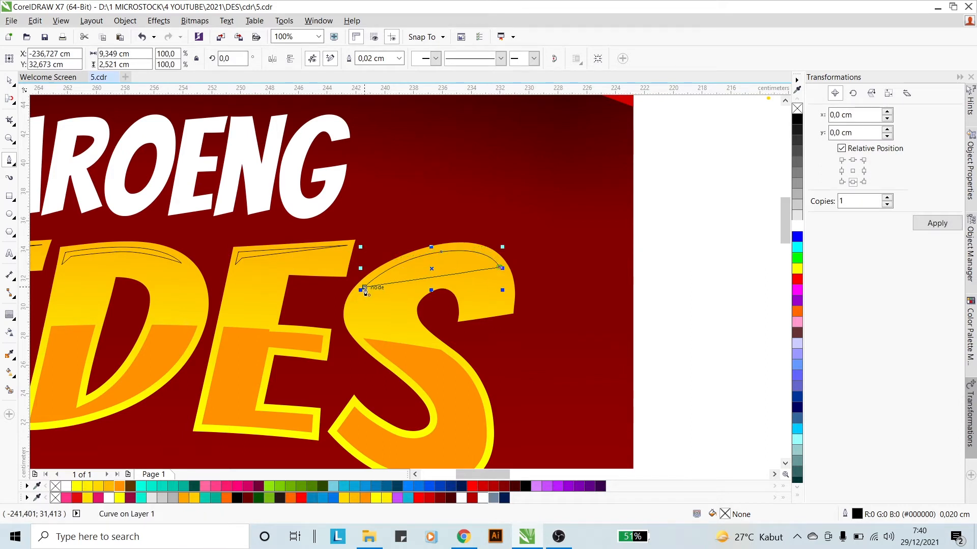
left_click_drag(365, 291, 447, 243)
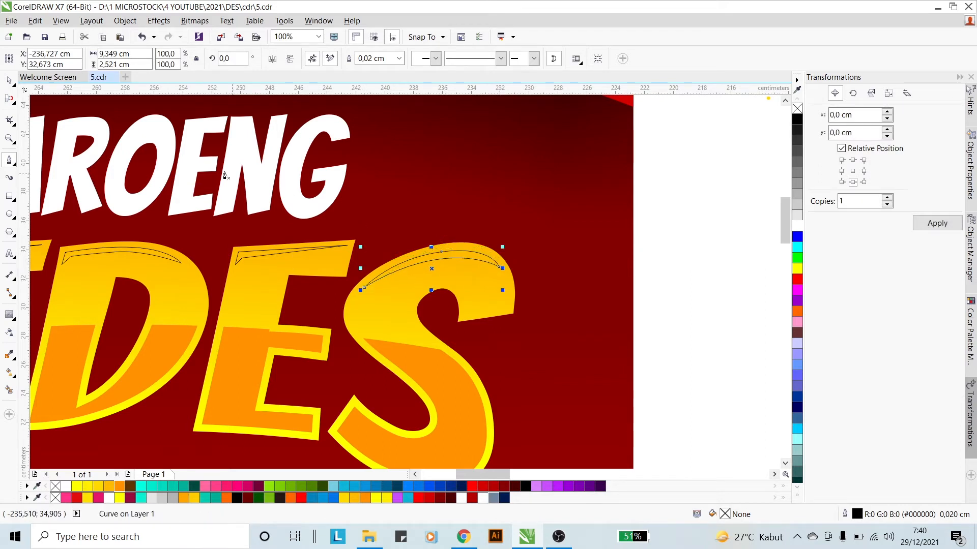
- Fill all five letter highlights with yellow (#FFFF00) and remove their outlines
left_click(9, 80)
scroll(434, 185, "down", 2)
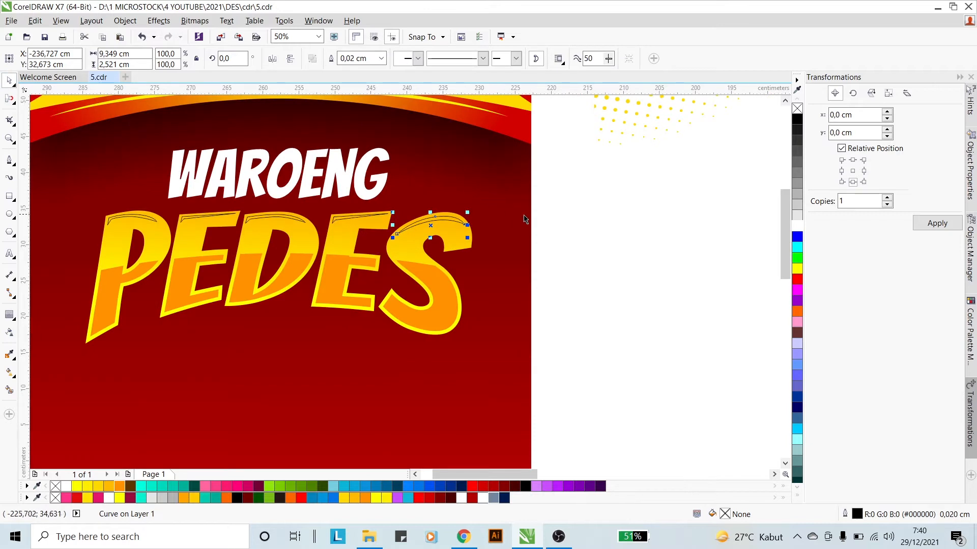
left_click(575, 242)
left_click_drag(592, 282, 92, 208)
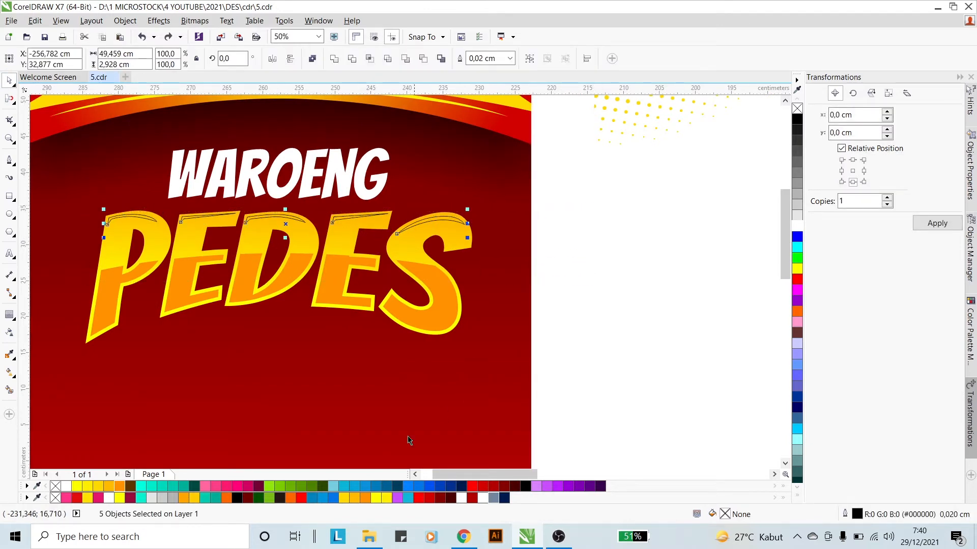
left_click(376, 498)
right_click(797, 109)
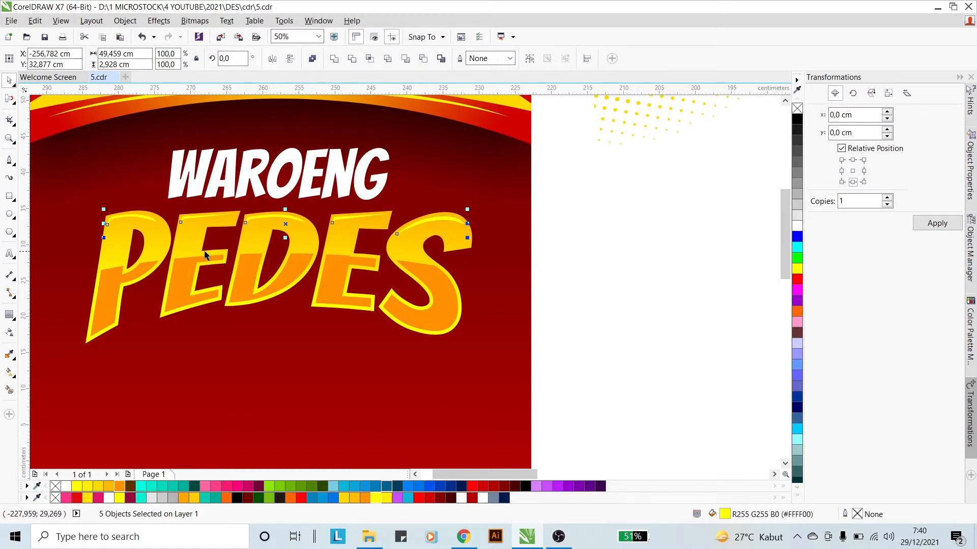
- Offset a copy of the PEDES text about 0.8 cm downward behind the lettering and fill it black as a drop shadow
scroll(221, 255, "down", 3)
scroll(334, 255, "down", 3)
scroll(150, 260, "up", 2)
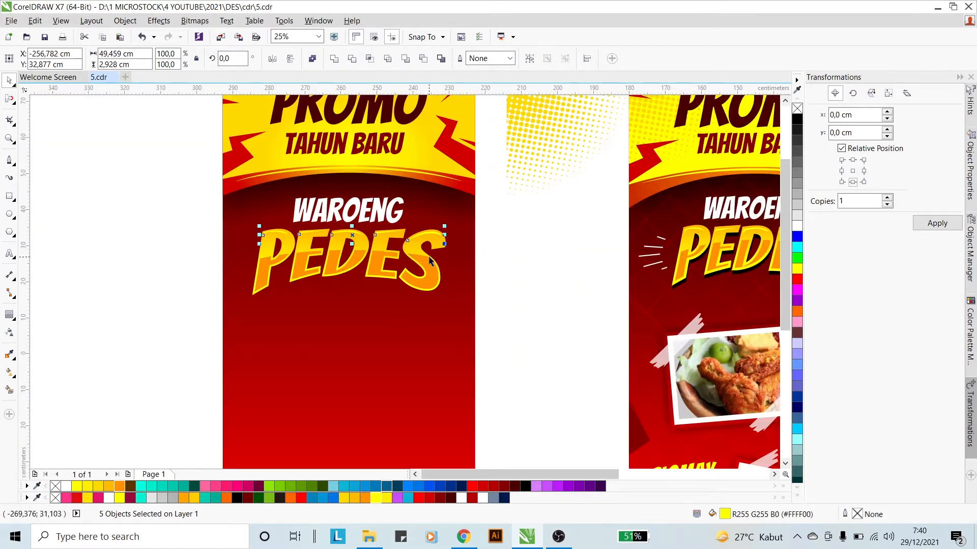
left_click(500, 265)
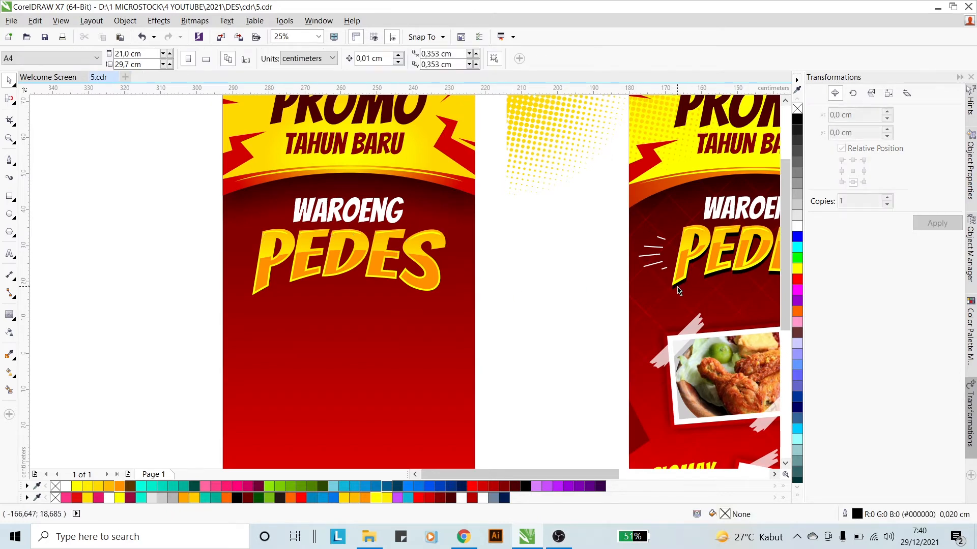
left_click(430, 262)
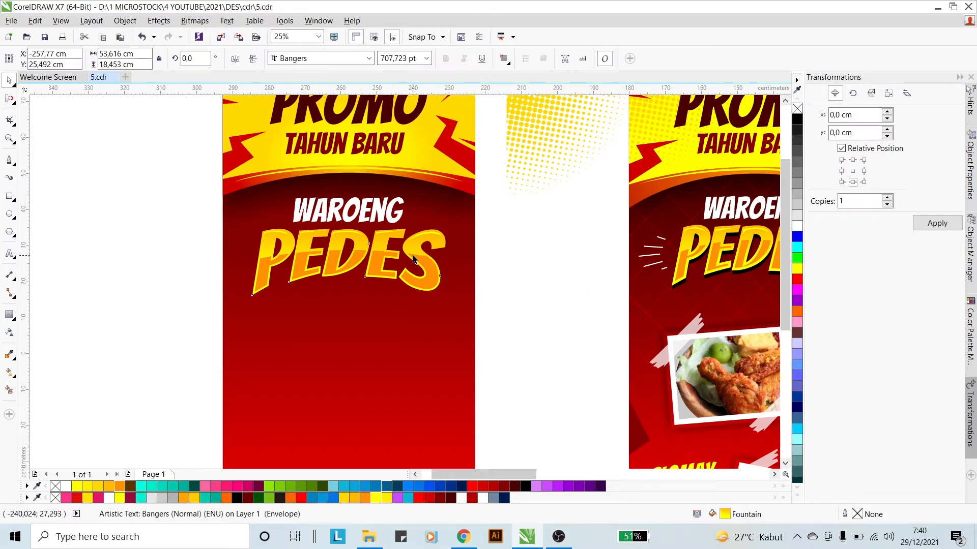
scroll(421, 241, "up", 1)
left_click_drag(420, 238, 420, 242)
left_click(798, 121)
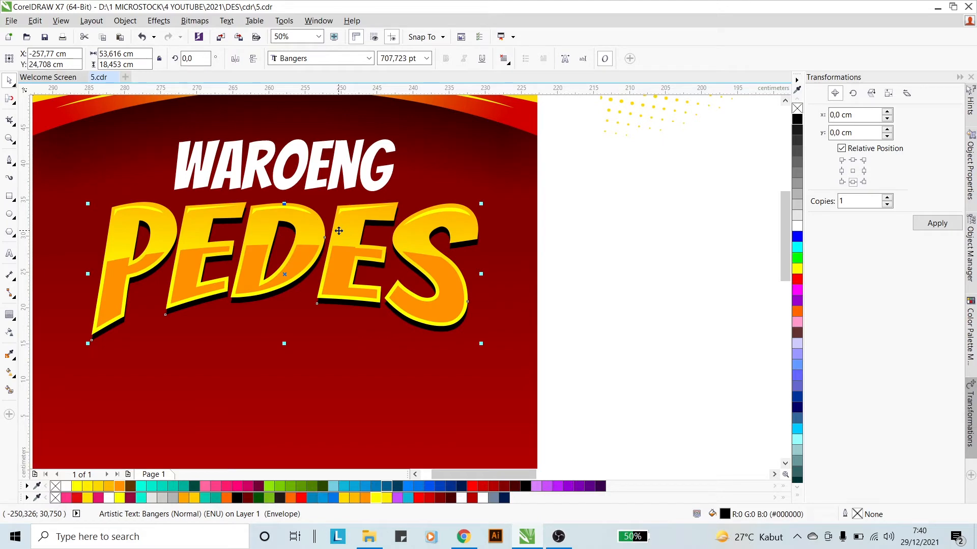
- Move the black PEDES drop shadow about 0.25 cm further down behind the lettering
scroll(284, 249, "up", 3)
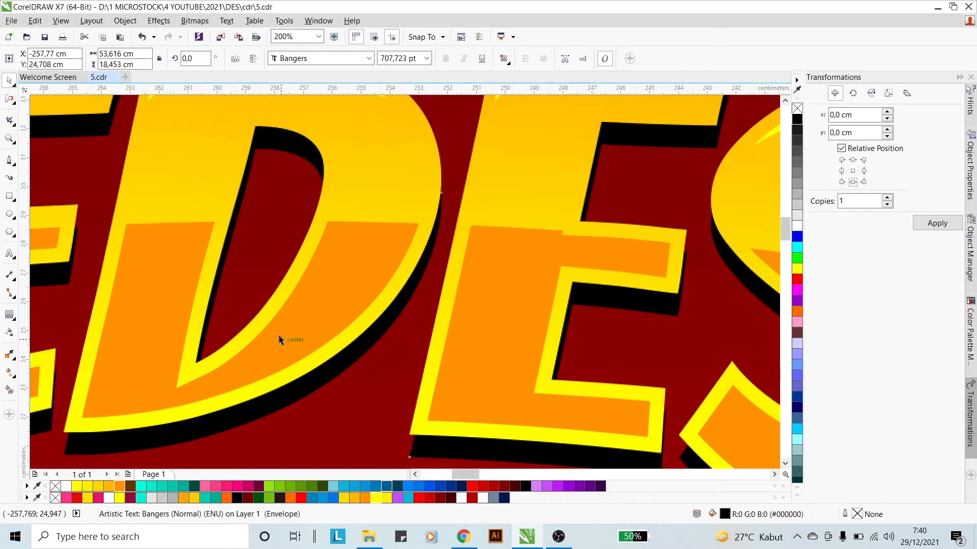
left_click_drag(283, 342, 282, 349)
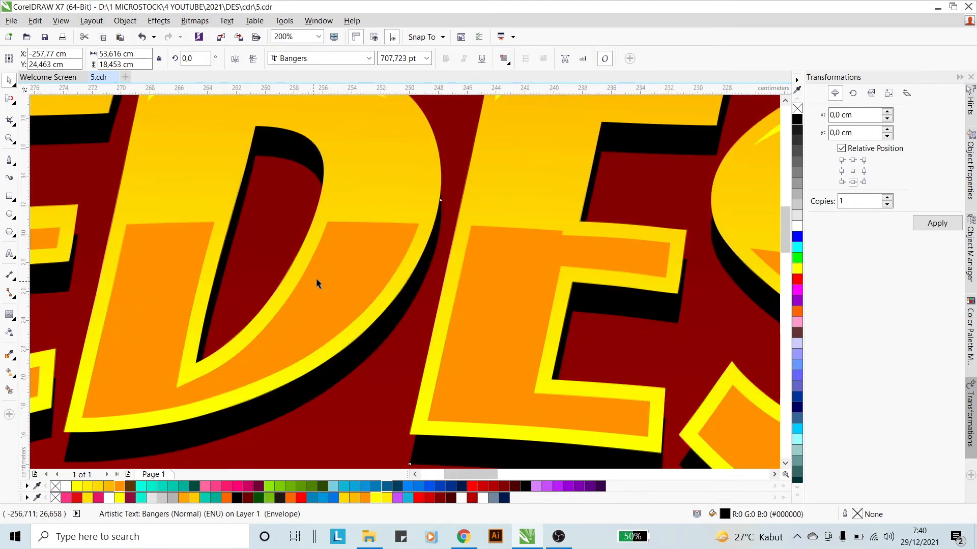
scroll(317, 278, "down", 3)
left_click(520, 277)
- Scale the complete PEDES lettering with its highlights and shadow down about its centre, and shrink the WAROENG text to match
left_click_drag(492, 338, 180, 249)
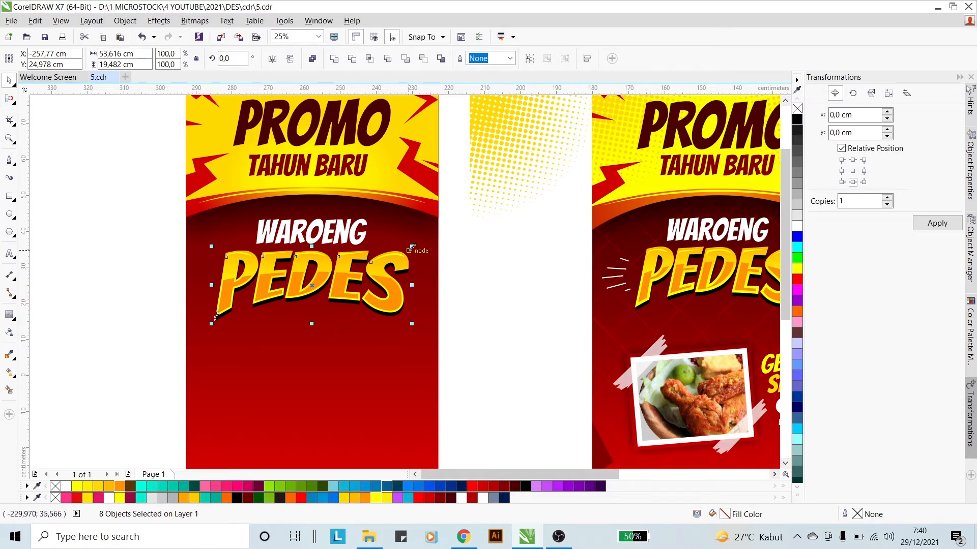
left_click_drag(412, 247, 404, 255)
left_click(366, 234)
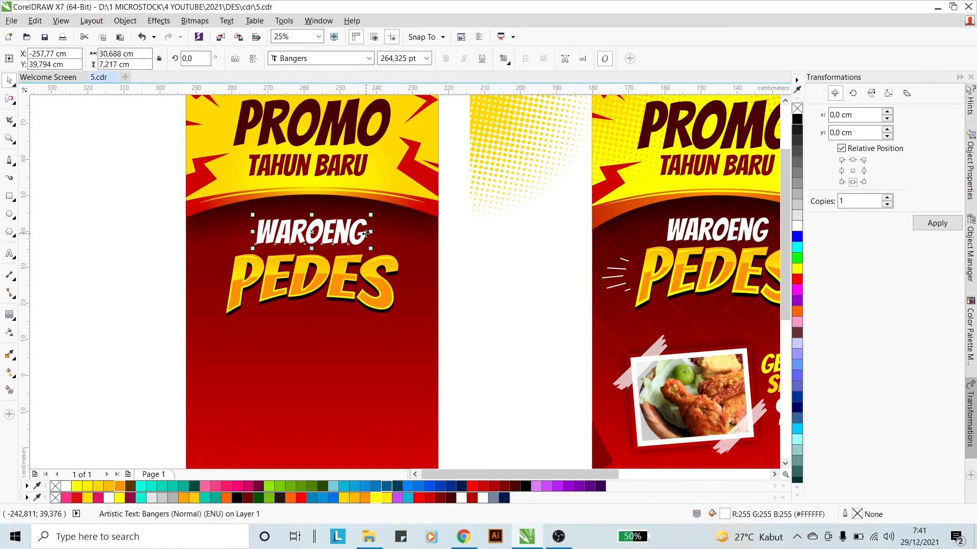
left_click_drag(372, 215, 353, 242)
left_click(514, 262)
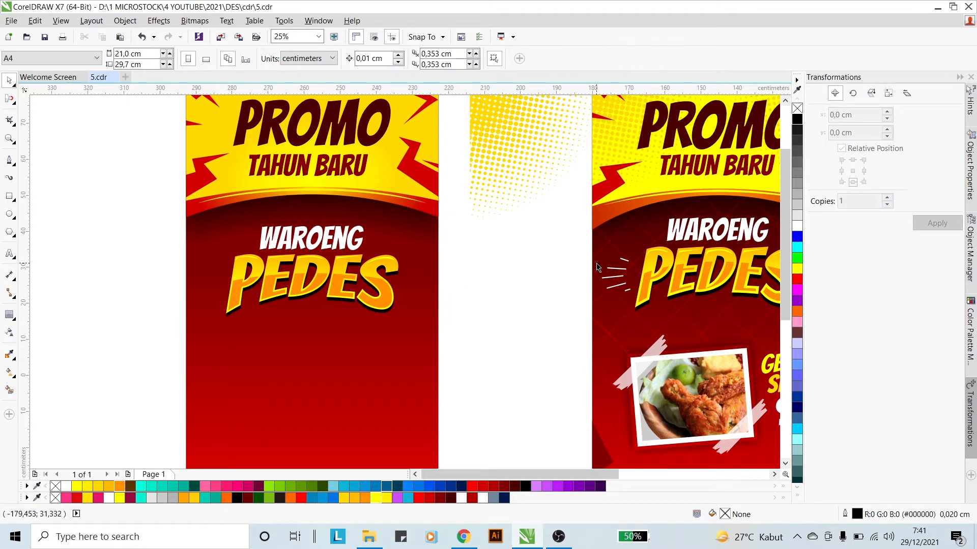
- Draw two short accent lines beside the letter S of PEDES, about 3 cm and 5.4 cm wide, one below the other
left_click(614, 274)
left_click(53, 202)
left_click(9, 161)
scroll(414, 266, "up", 1)
left_click(405, 262)
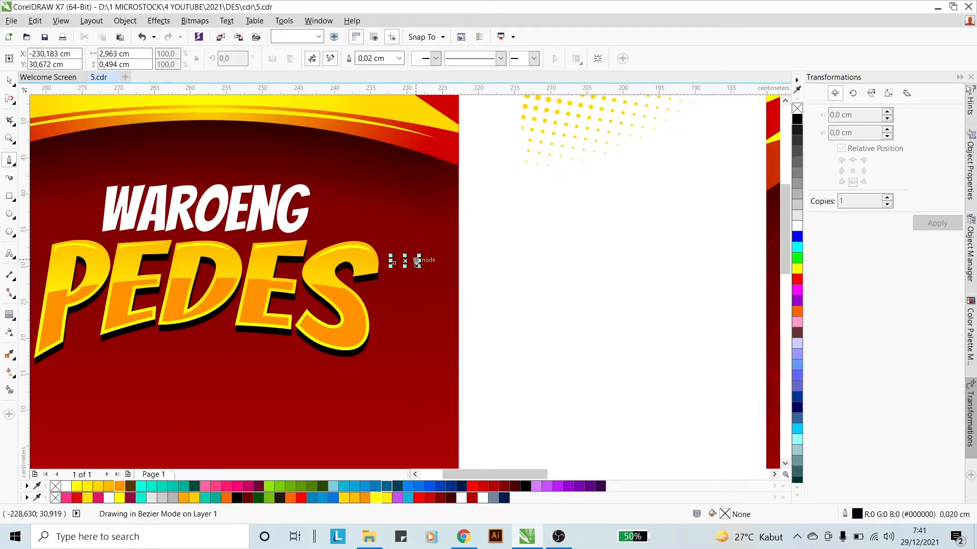
double_click(429, 281)
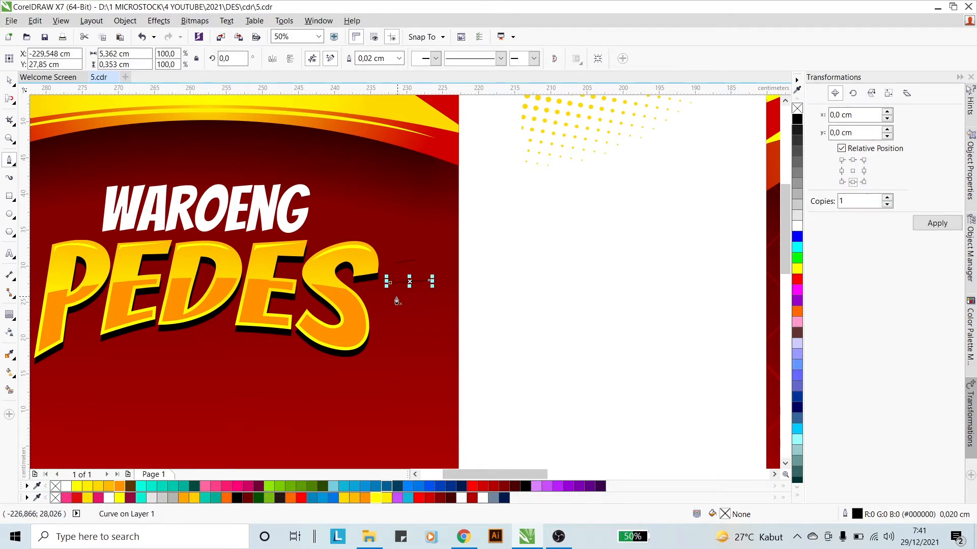
- Draw three more accent lines fanning out below the first two beside the S, the lowest about 1.7 cm wide
left_click(395, 297)
double_click(413, 297)
left_click(390, 313)
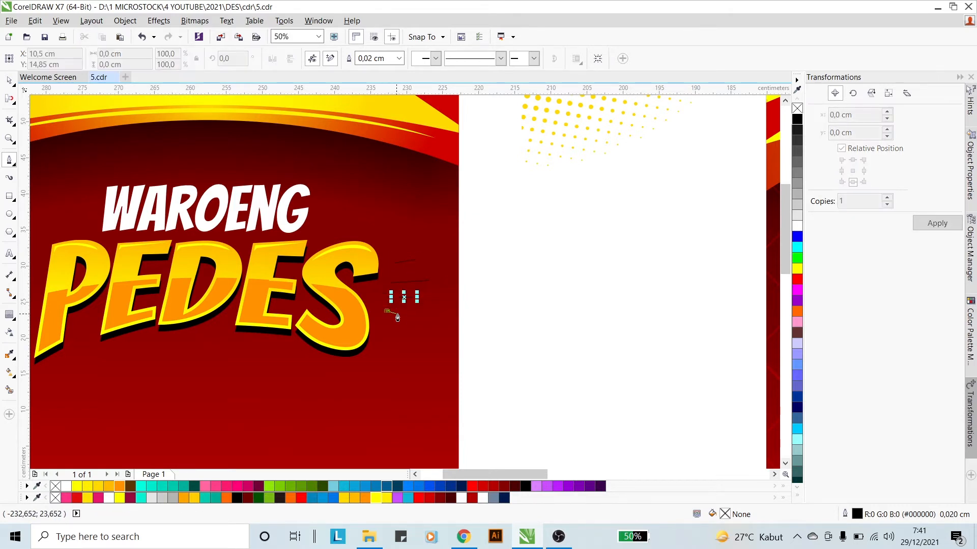
double_click(430, 320)
left_click(394, 333)
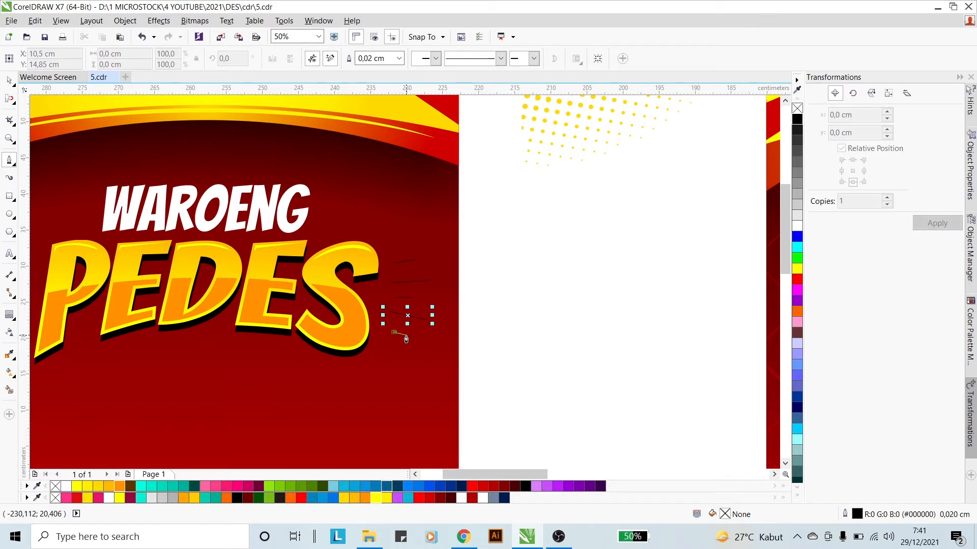
double_click(406, 340)
key("space")
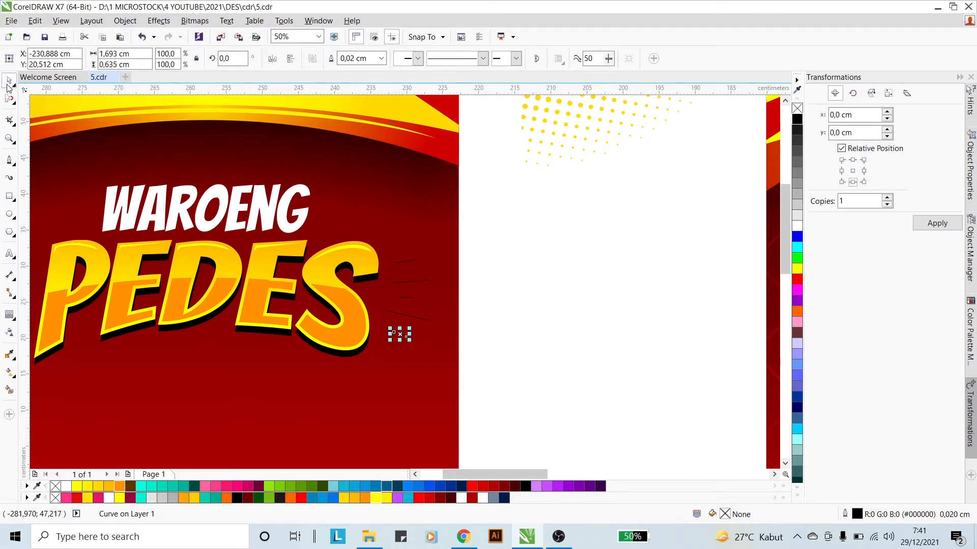
- Give the five accent lines a white 0.1 cm outline, placed behind the fill and scaling with the object
left_click(510, 369)
left_click_drag(503, 380, 376, 240)
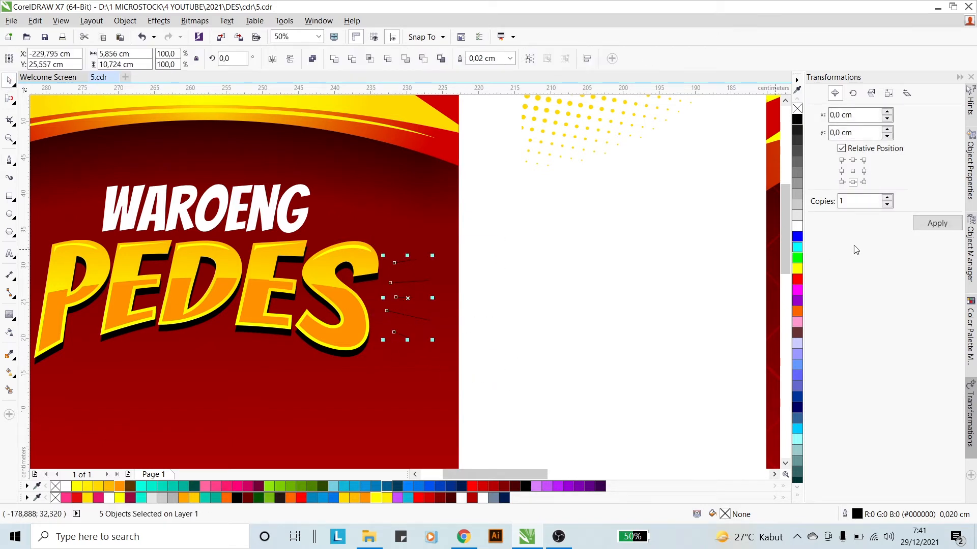
right_click(798, 225)
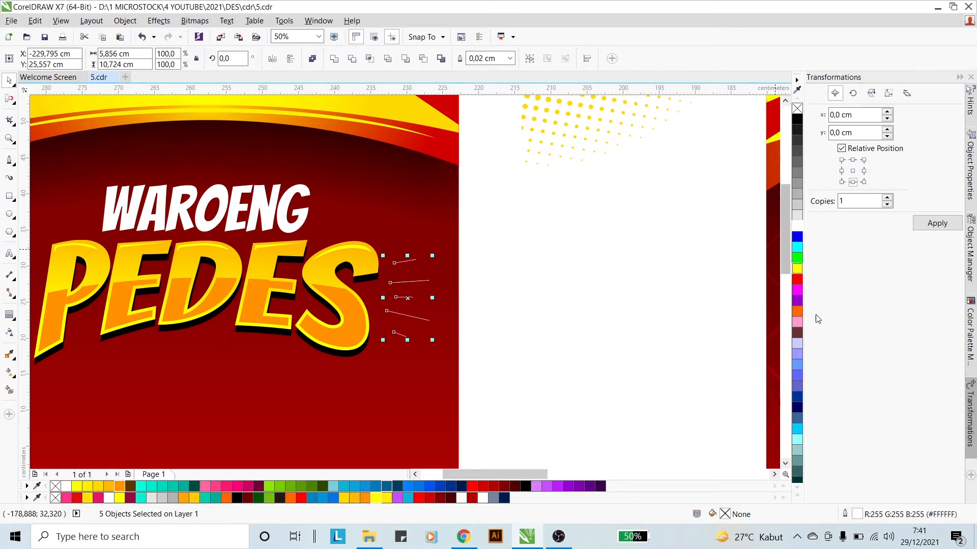
double_click(859, 514)
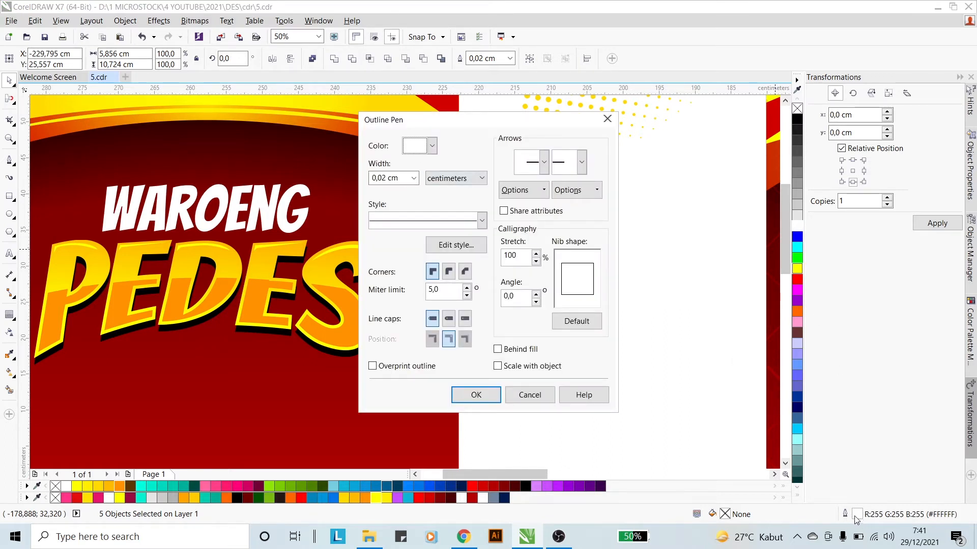
left_click(413, 178)
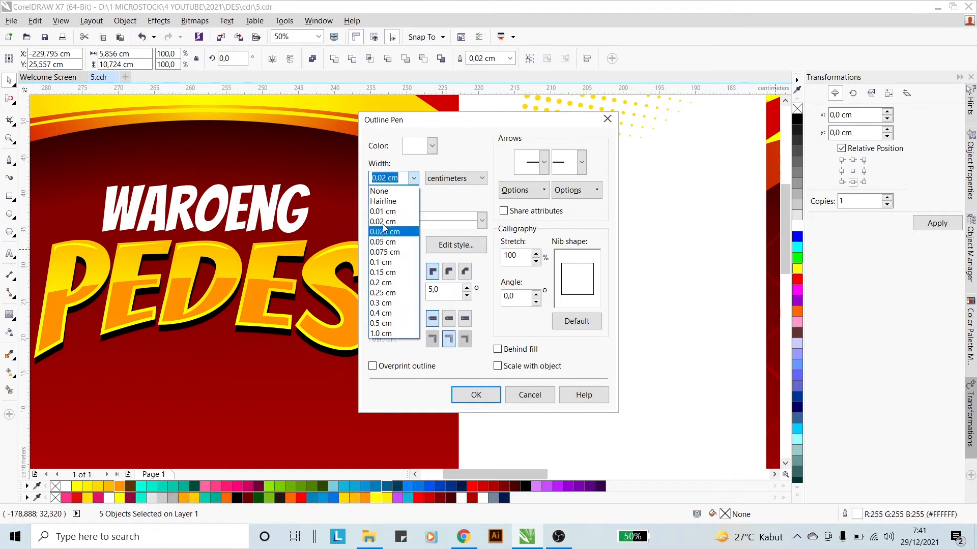
left_click(382, 262)
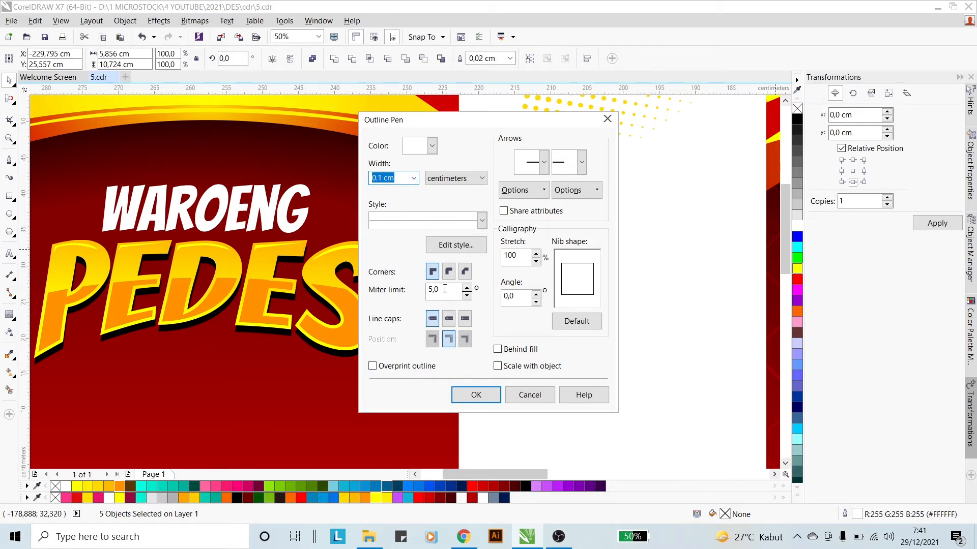
left_click(504, 346)
left_click(464, 398)
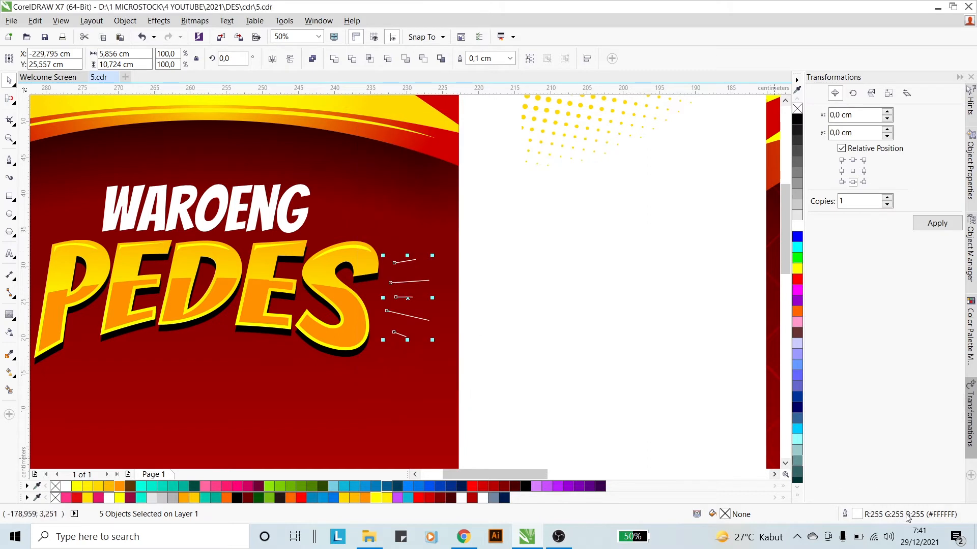
- Set the outline width of the five accent lines to 0.2 cm
double_click(857, 515)
left_click(414, 178)
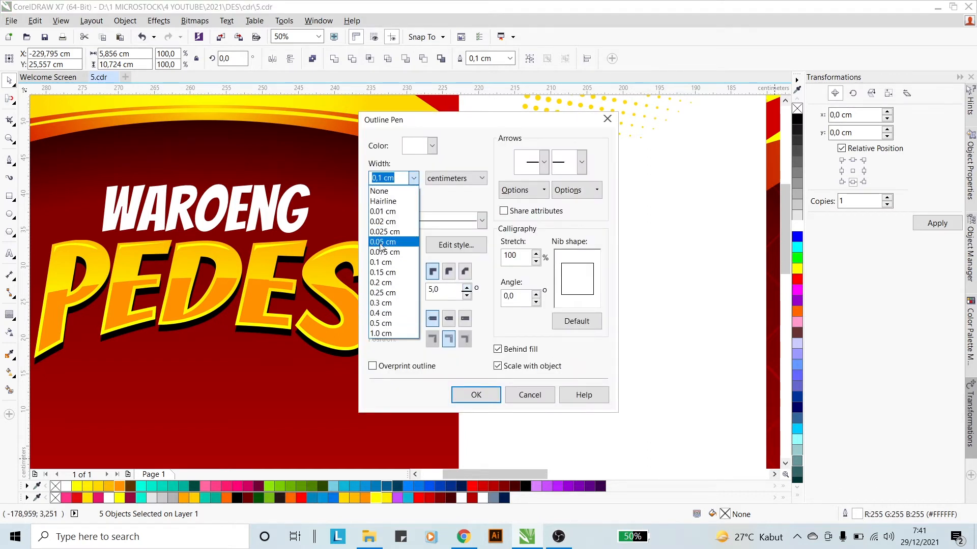
left_click(380, 283)
left_click(471, 397)
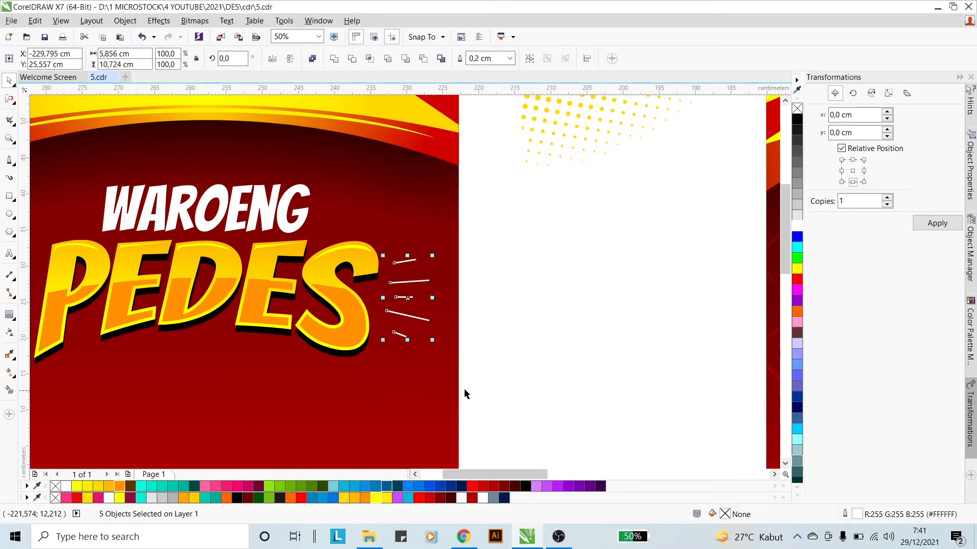
- Set the outline width of the five accent lines to 0.3 cm and group them
scroll(520, 322, "down", 1)
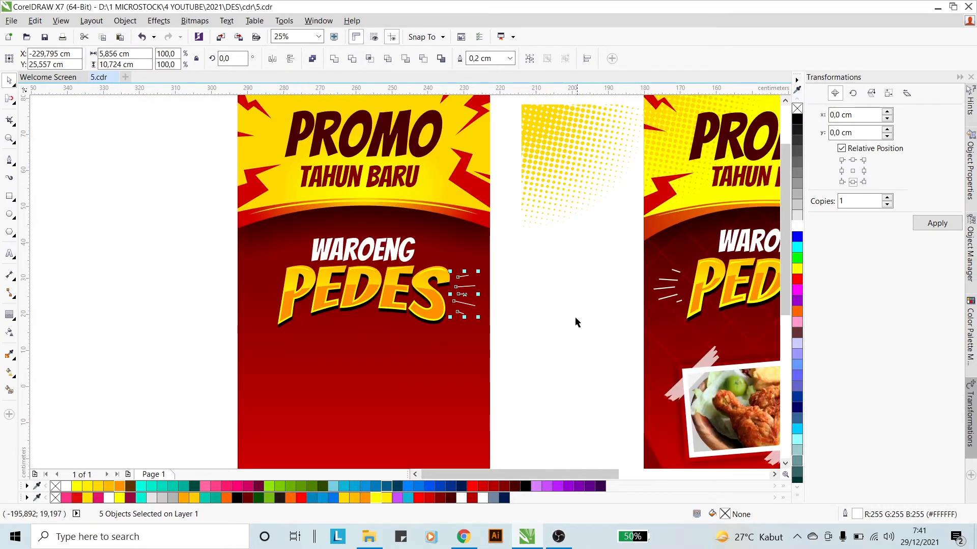
left_click_drag(516, 334, 446, 265)
double_click(855, 512)
left_click(416, 177)
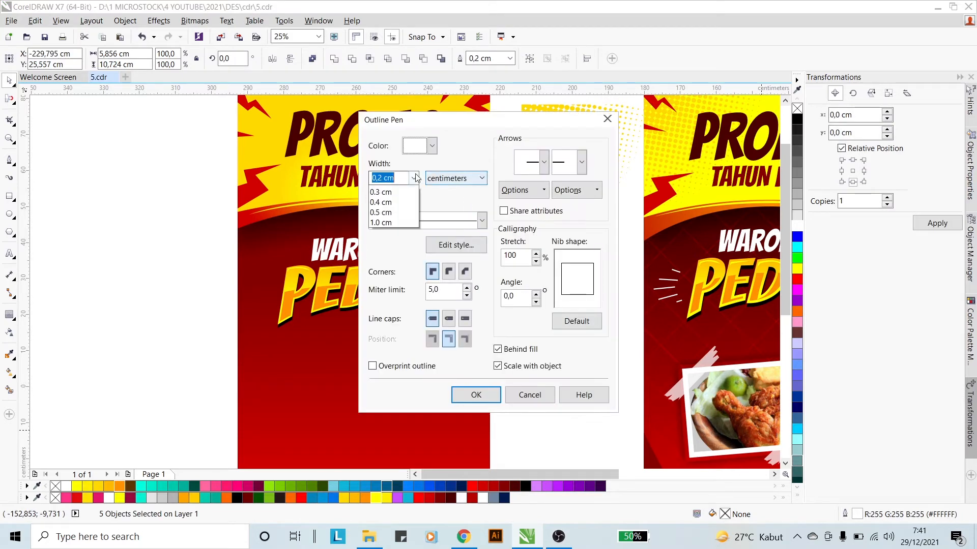
left_click(392, 304)
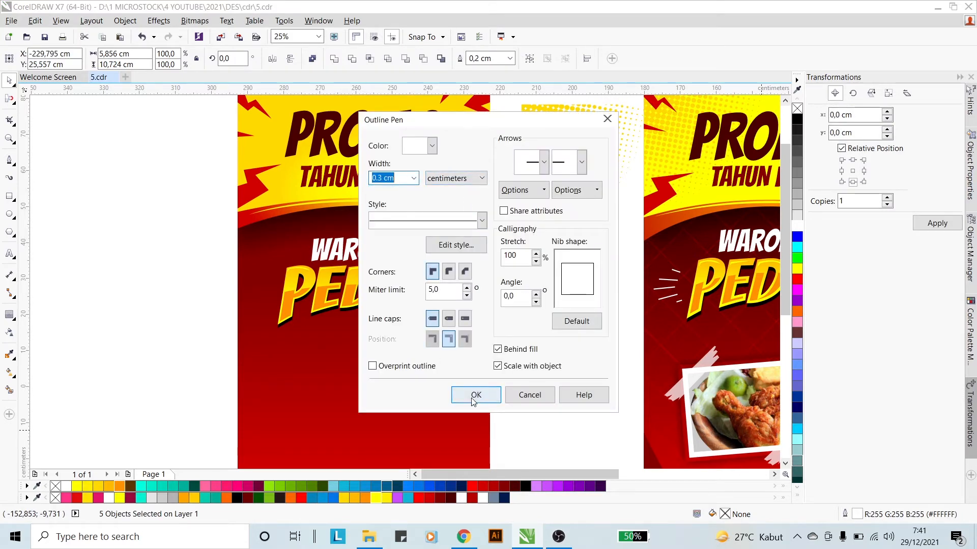
left_click(475, 395)
key("ctrl+g")
- Place a horizontally mirrored copy of the accent-line group on the opposite side of PEDES, about 57 cm left of the original
scroll(461, 308, "up", 2)
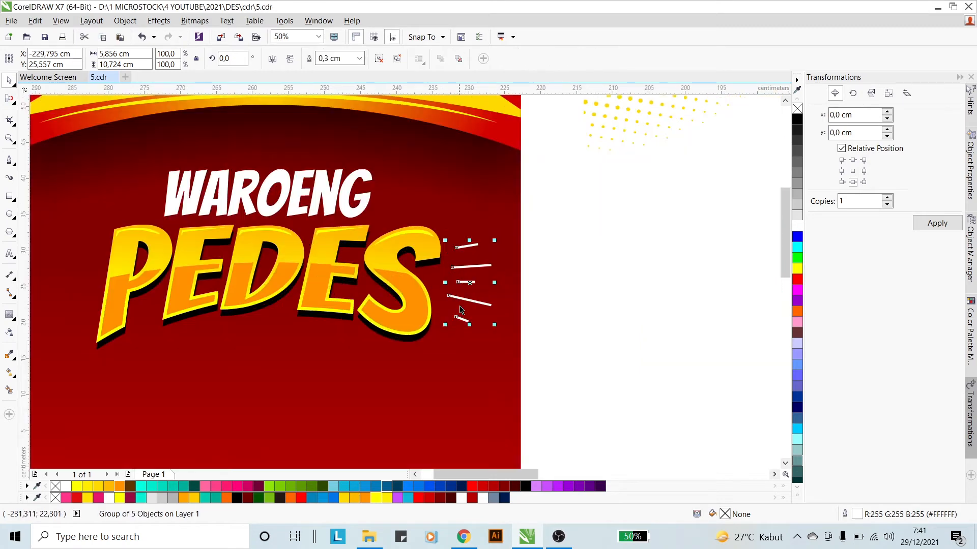
left_click_drag(488, 282, 445, 268)
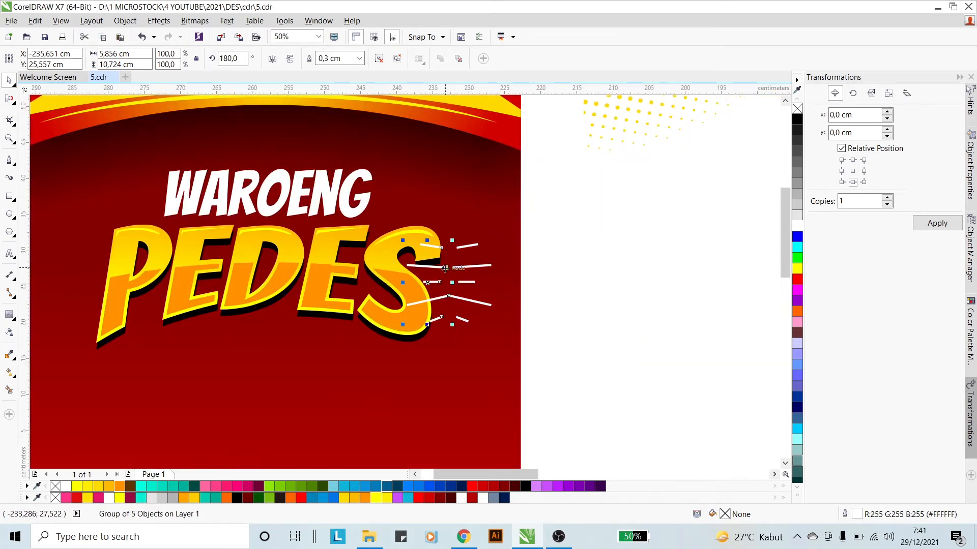
key("ctrl+z")
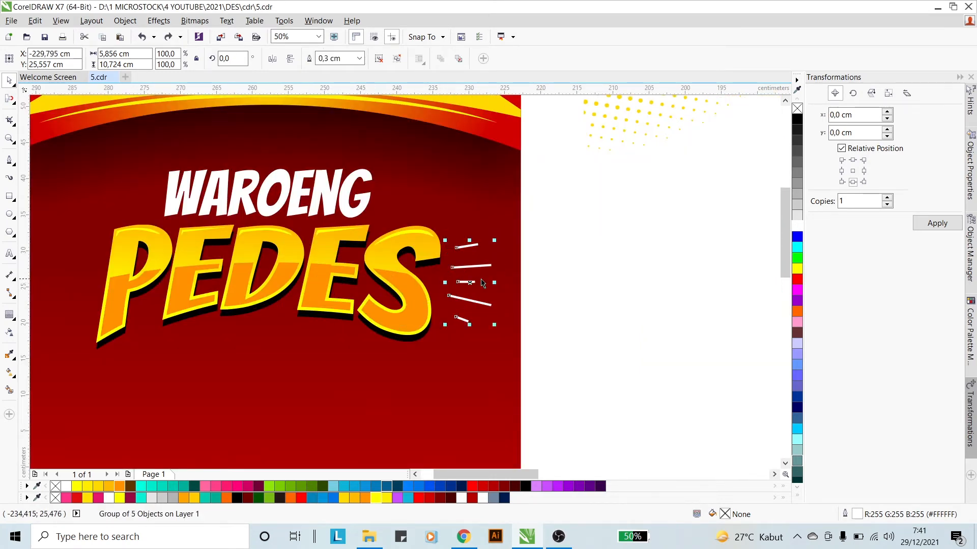
left_click_drag(495, 285, 60, 283)
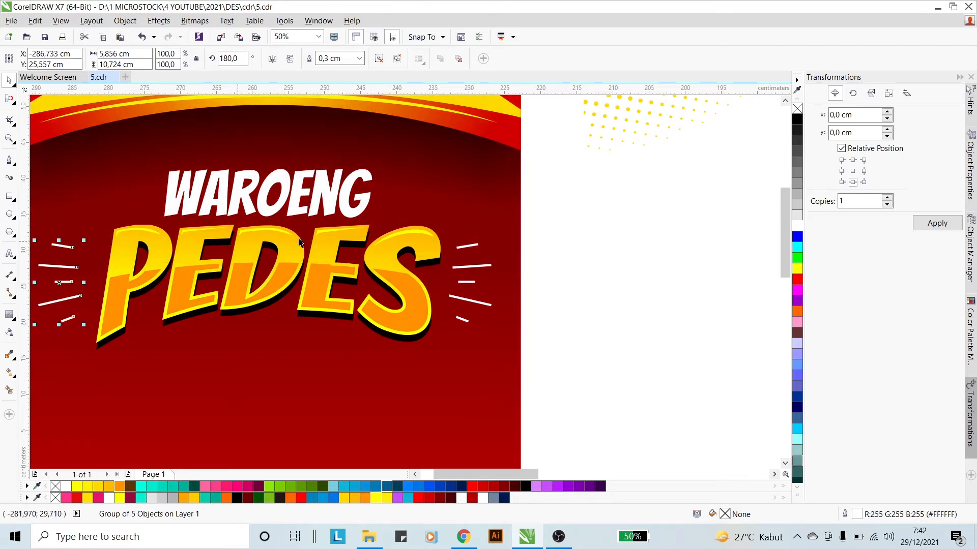
- Group both sets of accent lines and centre them horizontally on the banner background
left_click(478, 265, "shift")
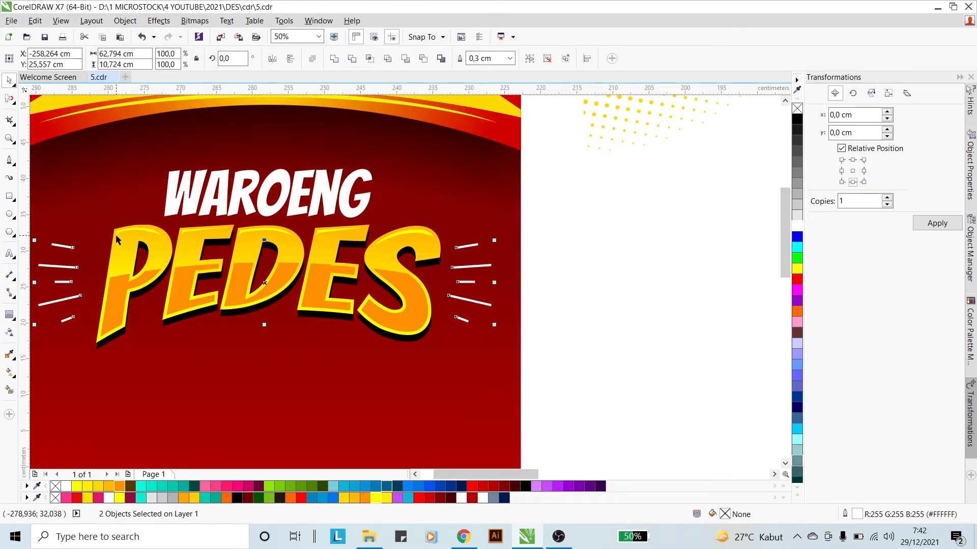
key("ctrl+g")
left_click(468, 203, "shift")
key("c")
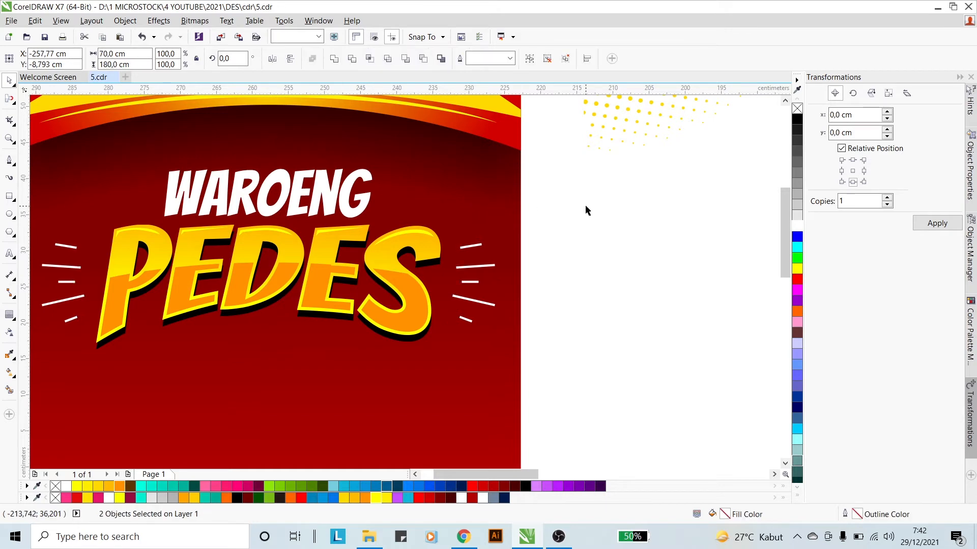
left_click(585, 204)
scroll(583, 206, "down", 4)
scroll(573, 218, "up", 2)
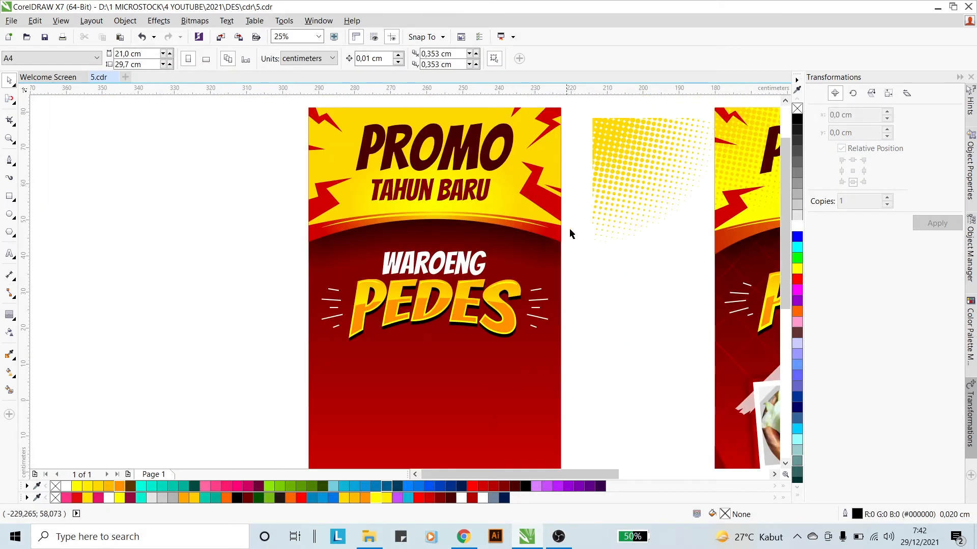
left_click(535, 301)
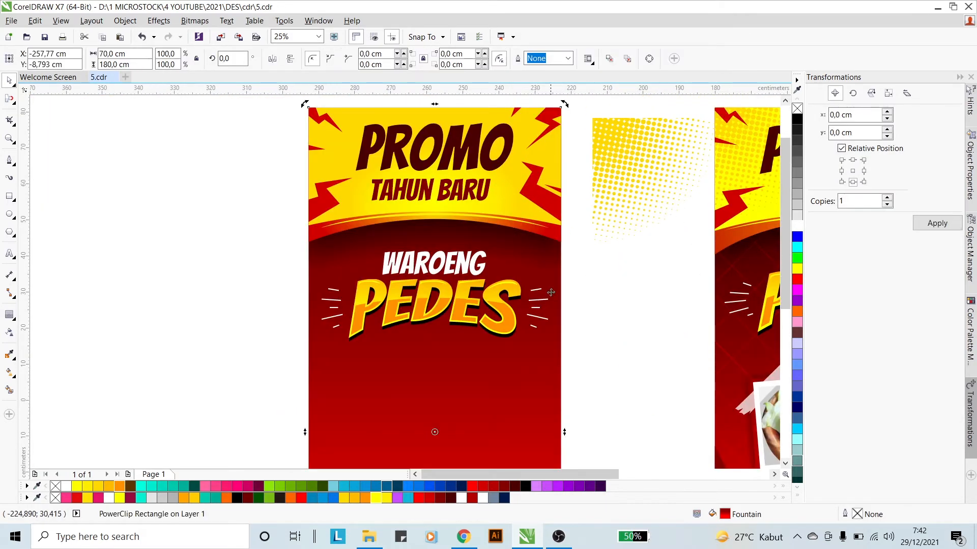
left_click(572, 299)
left_click(539, 300)
left_click_drag(550, 285, 553, 281)
key("Escape")
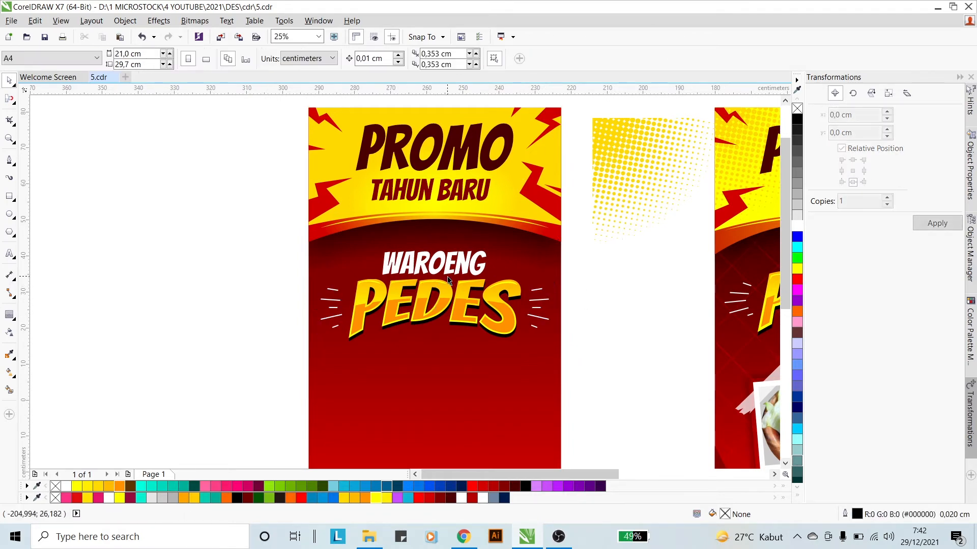
- Draw a rectangle about 32.5 by 26.5 cm on the red background below PEDES and fill it white
scroll(396, 268, "down", 2)
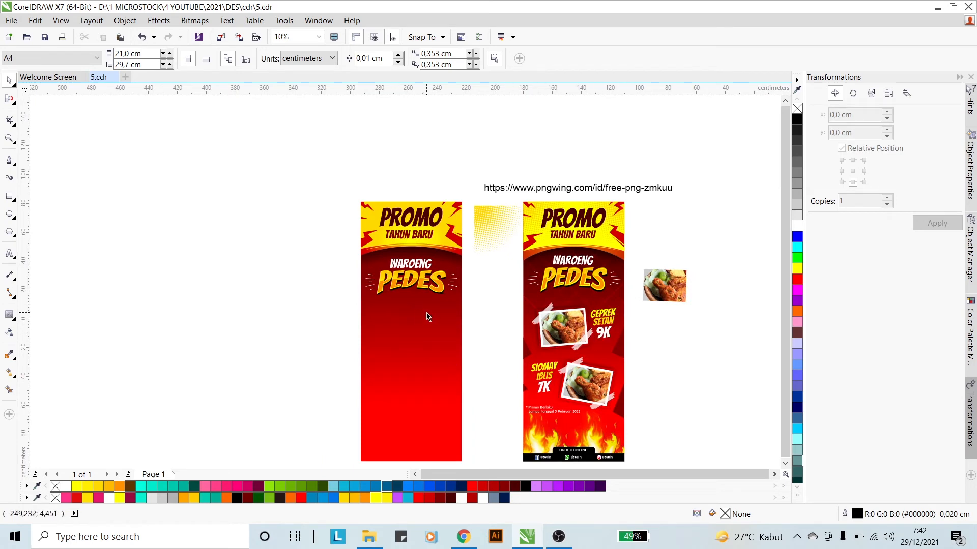
scroll(454, 344, "up", 2)
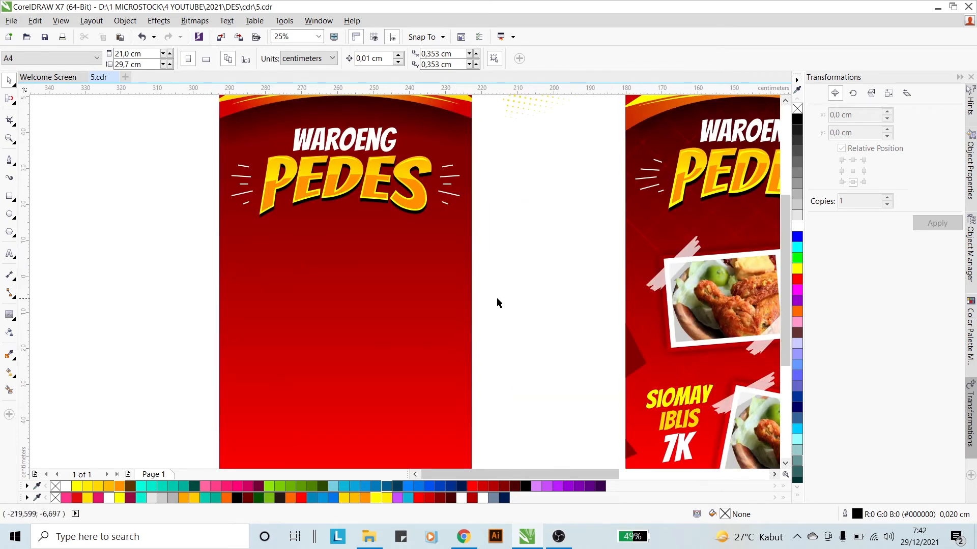
left_click(10, 196)
left_click_drag(254, 259, 371, 354)
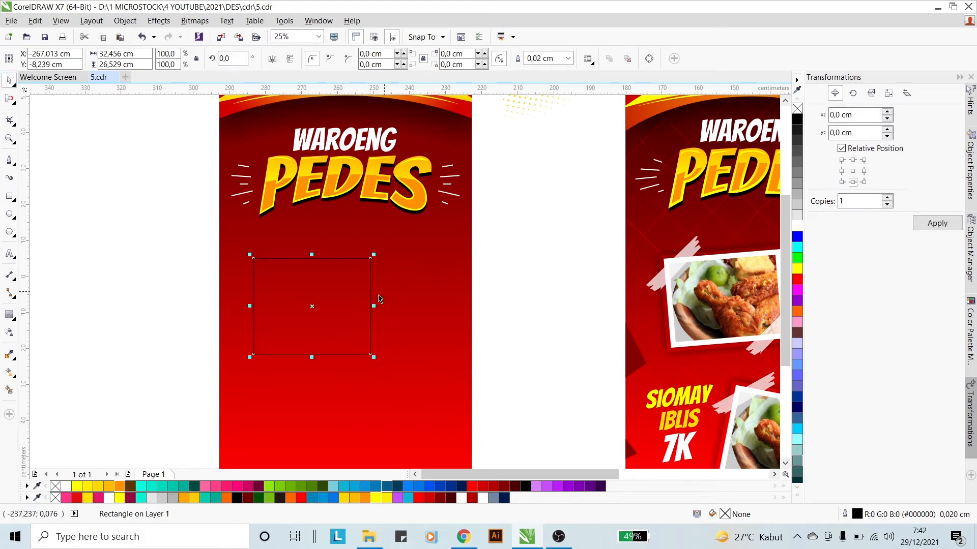
scroll(378, 299, "up", 1)
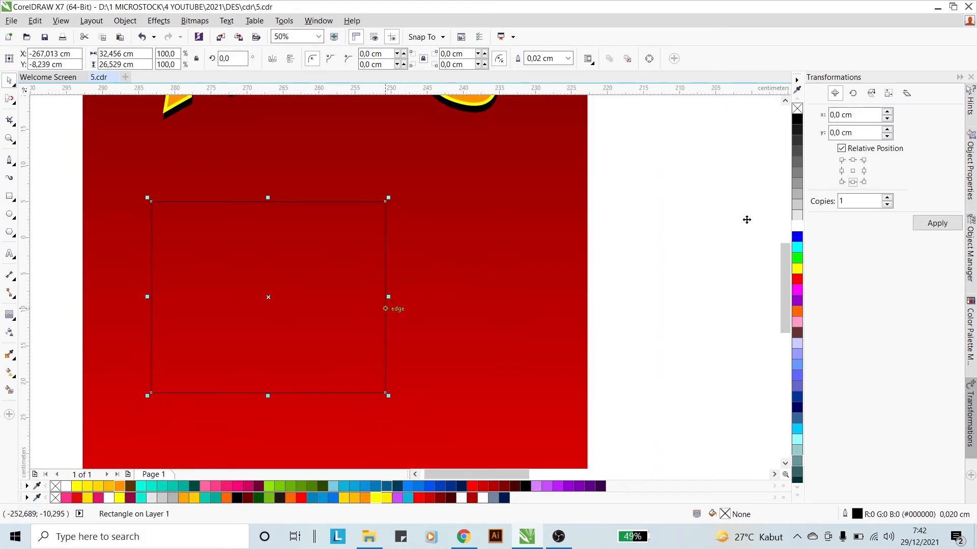
left_click(797, 225)
- Shift the white rectangle to the right on the banner and widen it to about 34.7 cm
scroll(356, 256, "down", 1)
left_click_drag(354, 270, 381, 289)
scroll(473, 275, "up", 1)
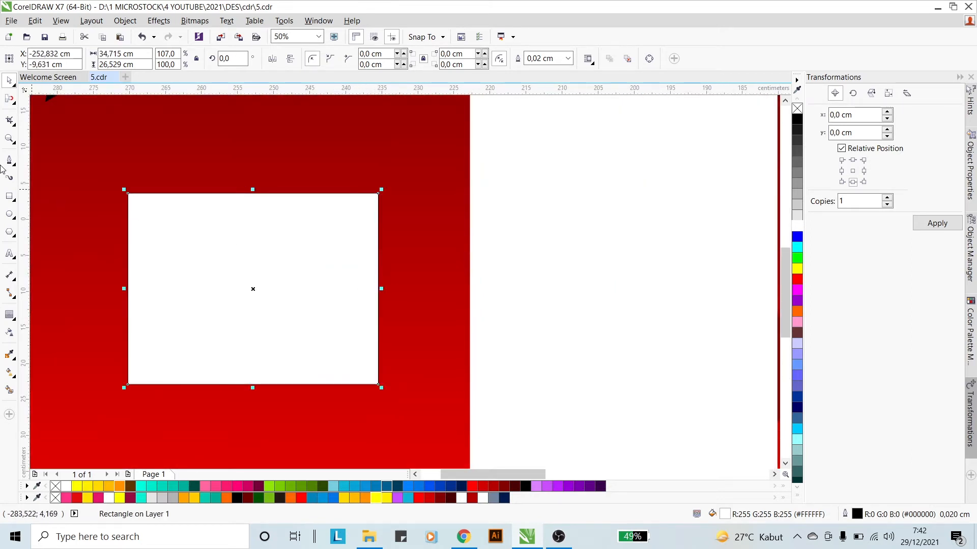
- Add a black drop shadow around the white rectangle with opacity 44 and feathering 22
left_click(15, 322)
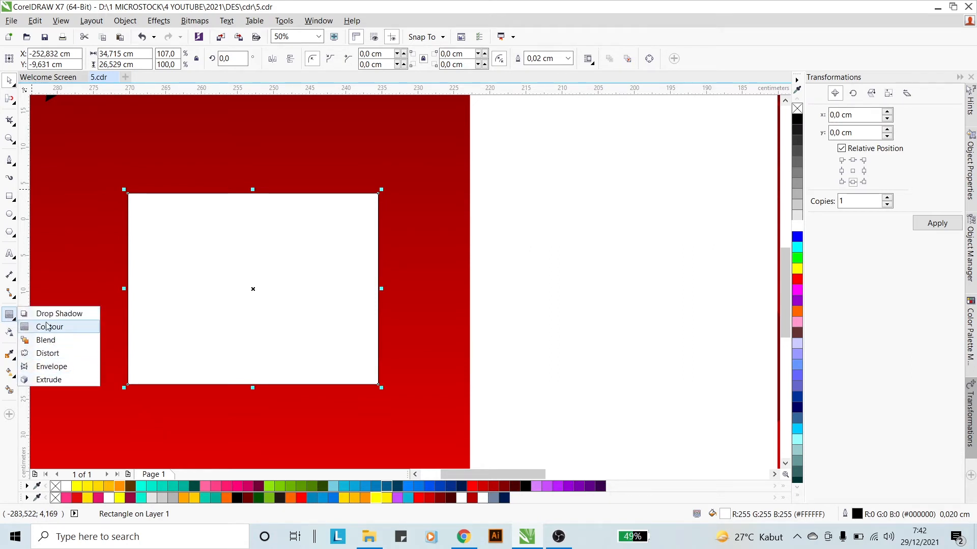
left_click(51, 314)
left_click_drag(144, 289, 377, 289)
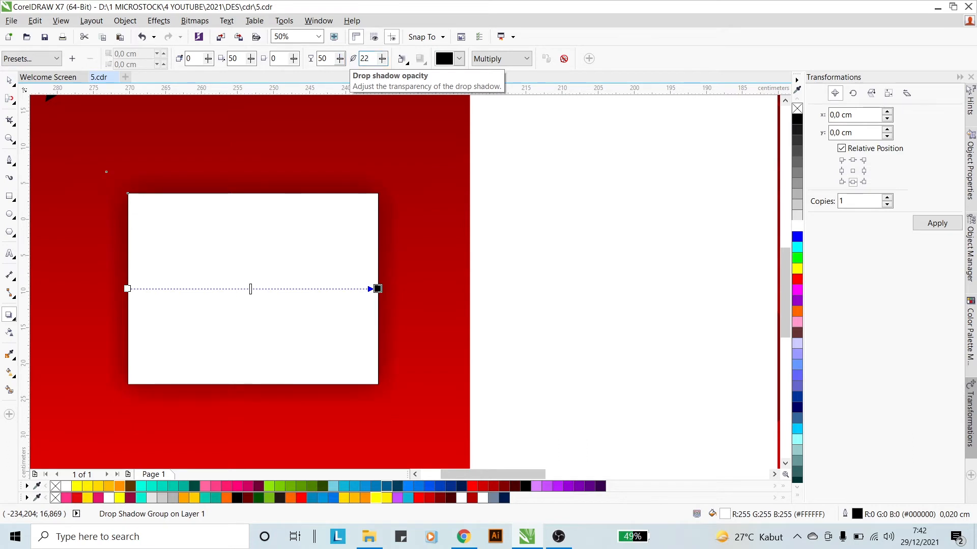
left_click_drag(340, 59, 311, 57)
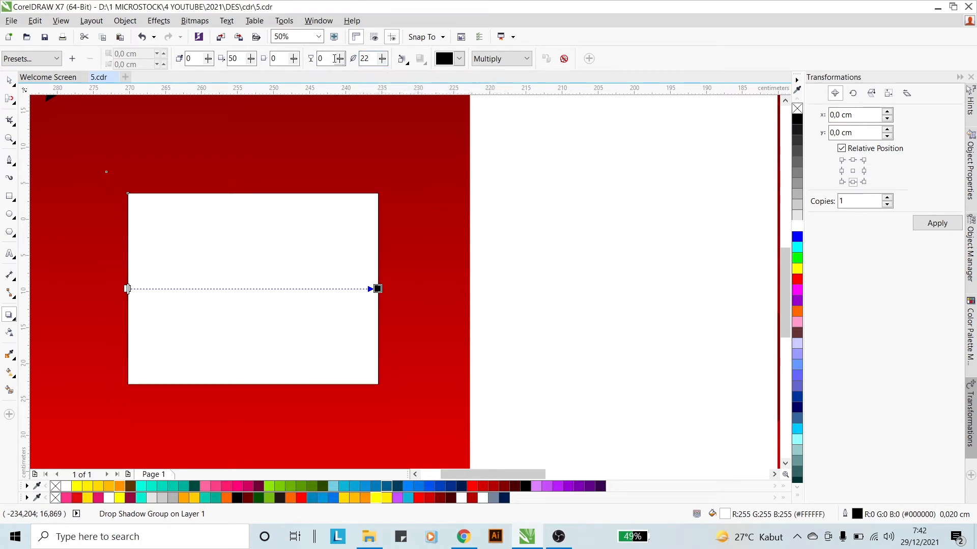
key("Return")
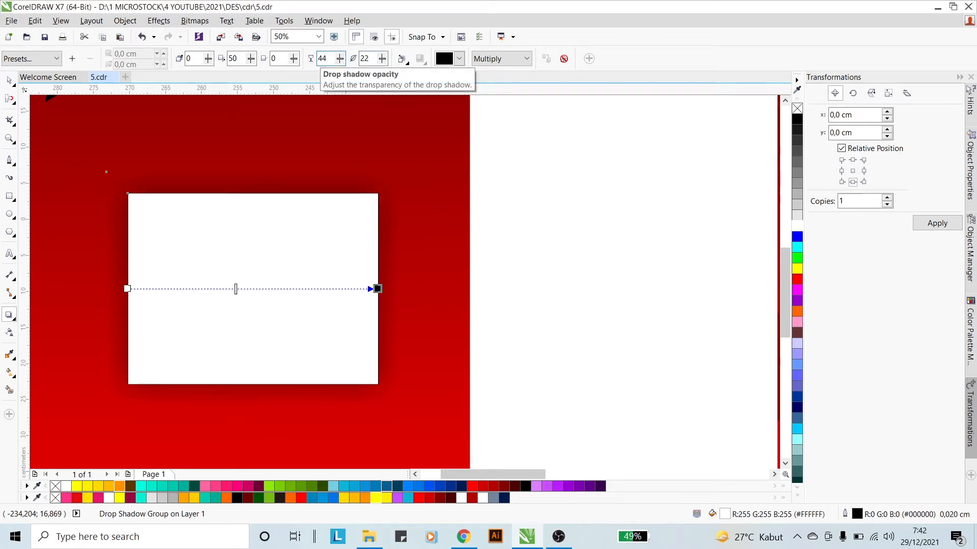
left_click(9, 81)
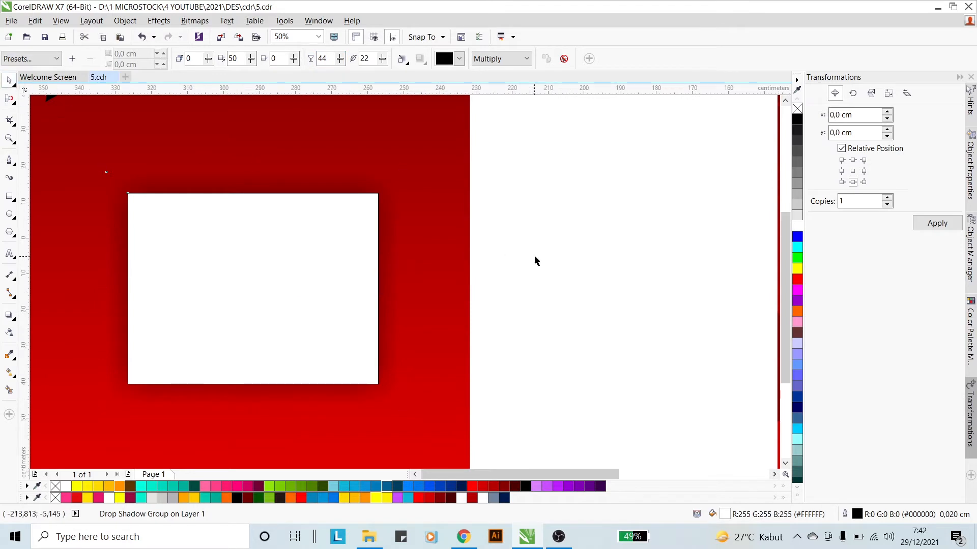
- Break the drop shadow apart from the white rectangle so both are independent objects
scroll(536, 261, "down", 1)
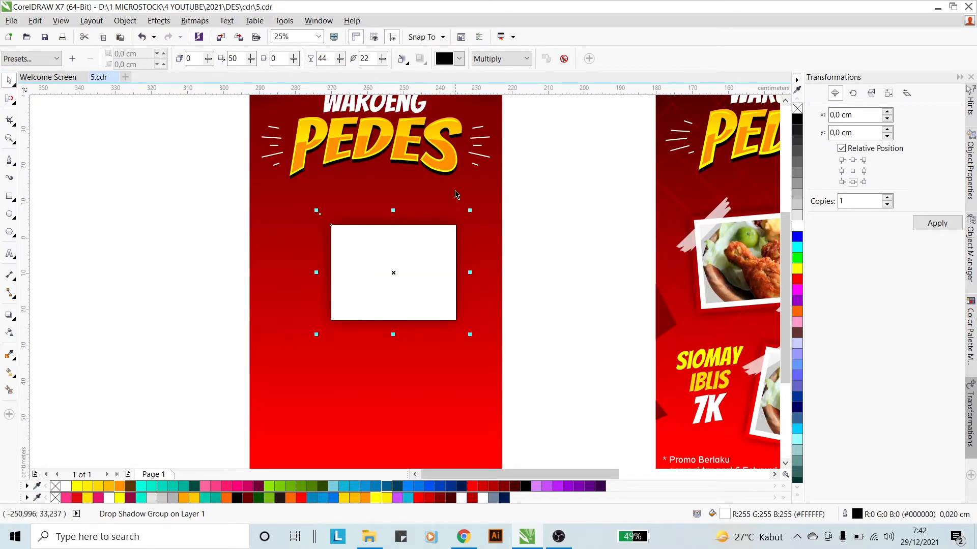
key("ctrl+k")
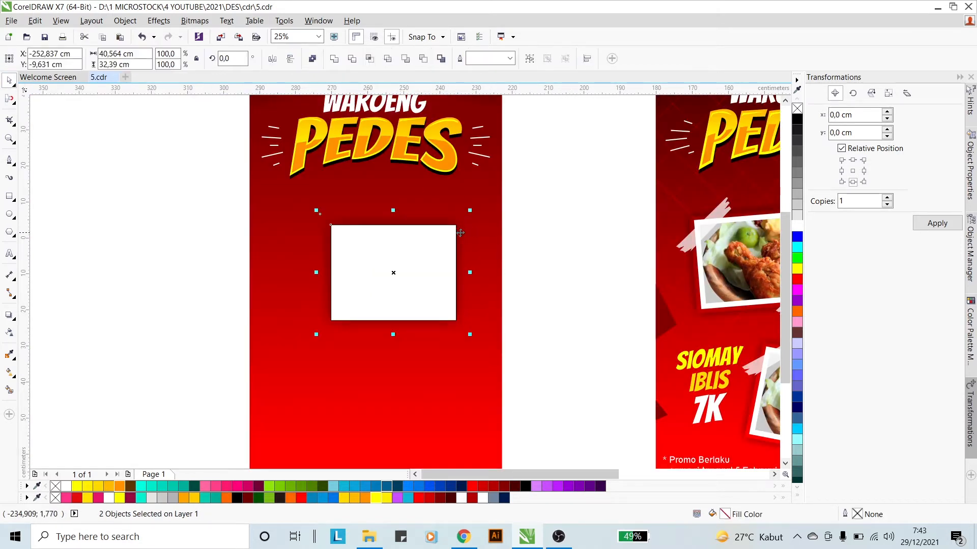
left_click(517, 273)
- Trim the separated shadow with the white rectangle's shape
left_click(456, 252)
scroll(462, 256, "up", 1)
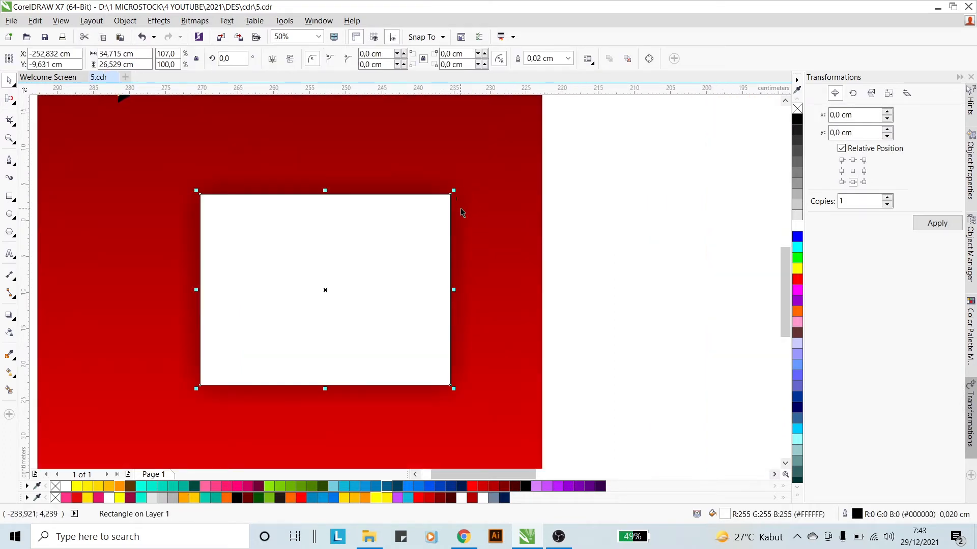
left_click(461, 223, "shift")
left_click(457, 231)
left_click(438, 220)
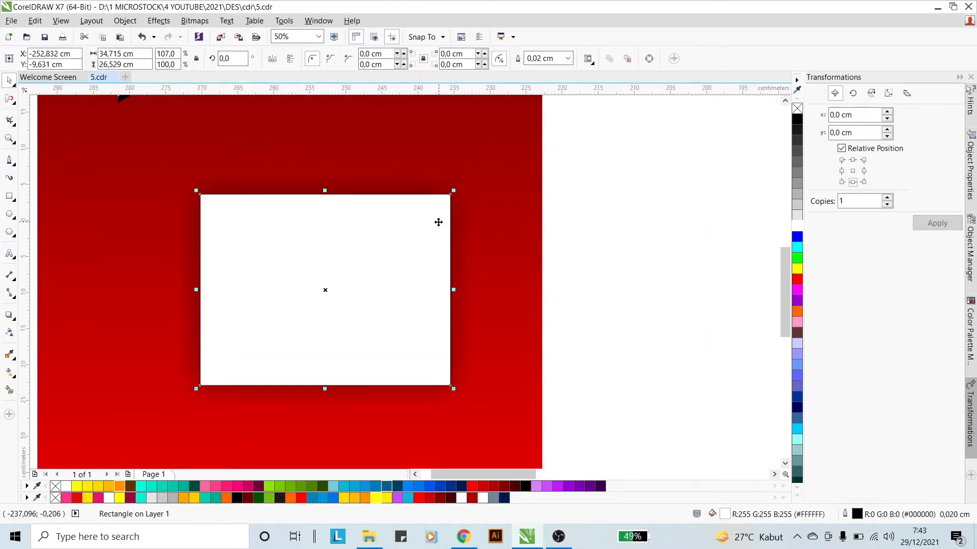
scroll(450, 202, "up", 2)
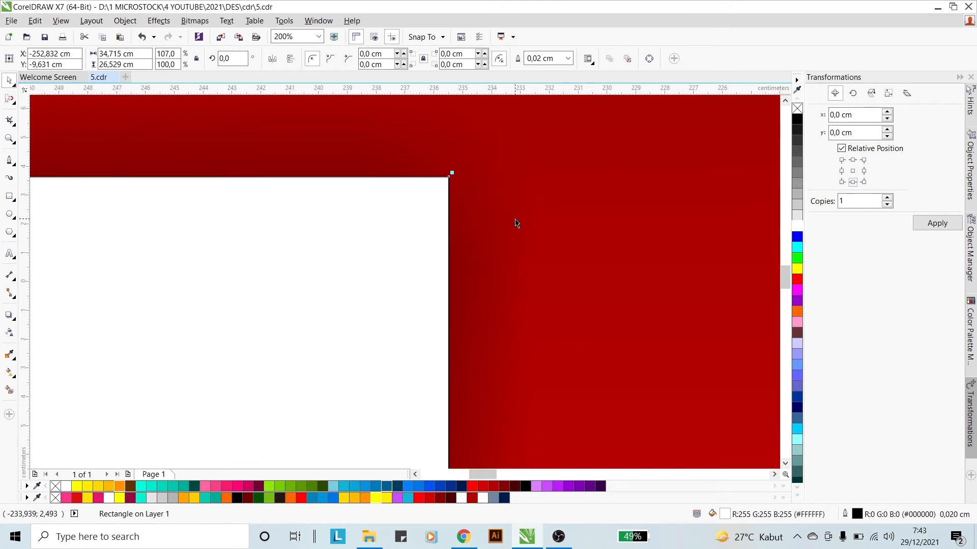
left_click(465, 220, "shift")
scroll(456, 171, "down", 2)
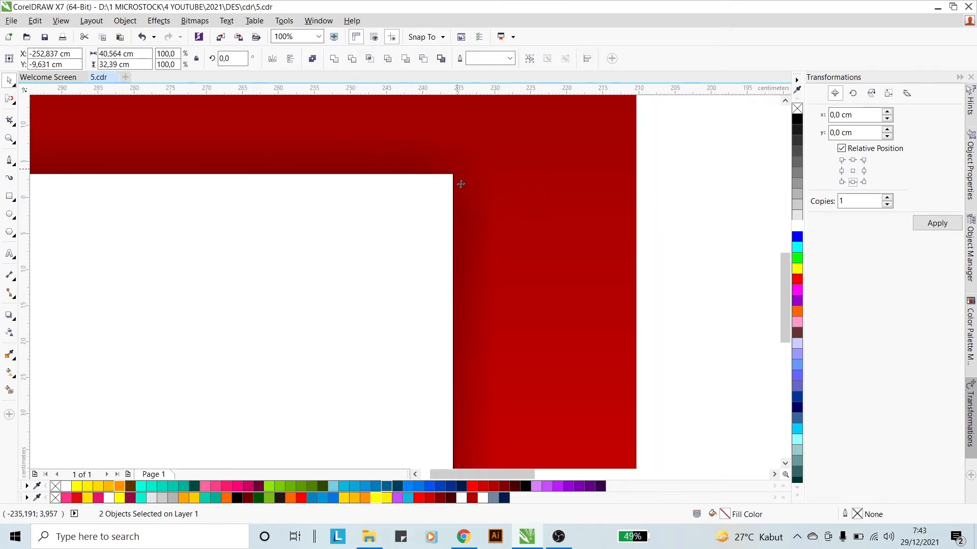
scroll(460, 184, "down", 1)
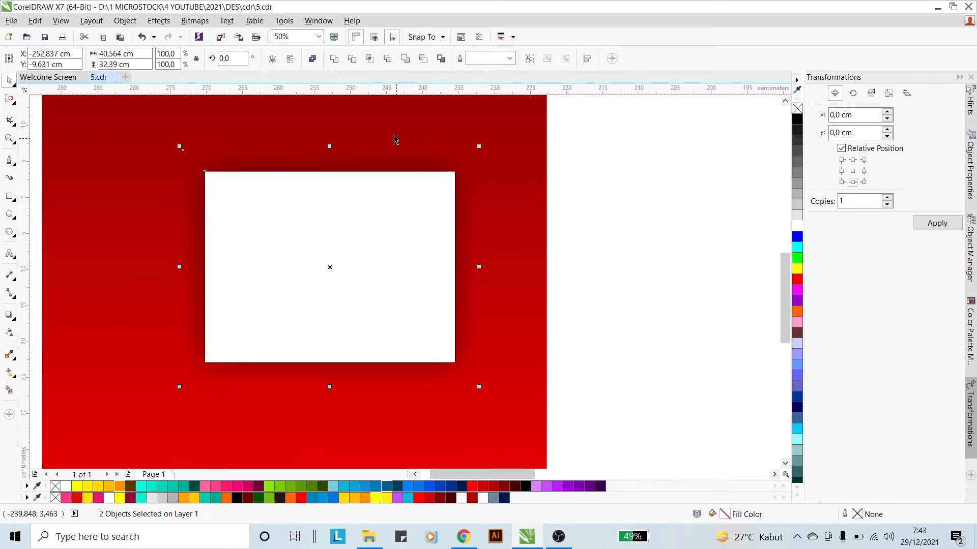
left_click(352, 58)
- Shrink the white rectangle about its centre to about 31.7 by 23.9 cm, leaving a gap inside the shadow
left_click(443, 196)
scroll(471, 257, "up", 1)
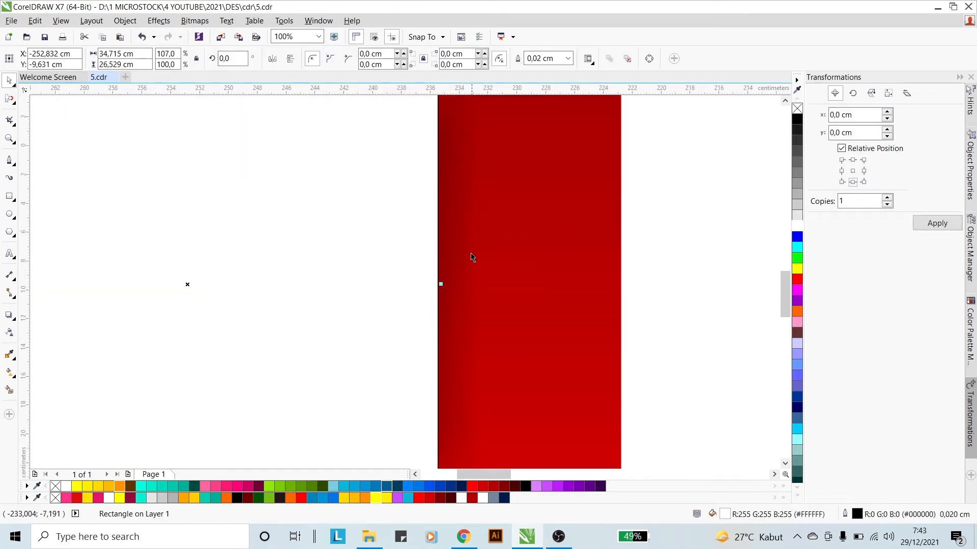
left_click_drag(442, 285, 419, 283)
scroll(432, 265, "down", 2)
scroll(436, 232, "up", 1)
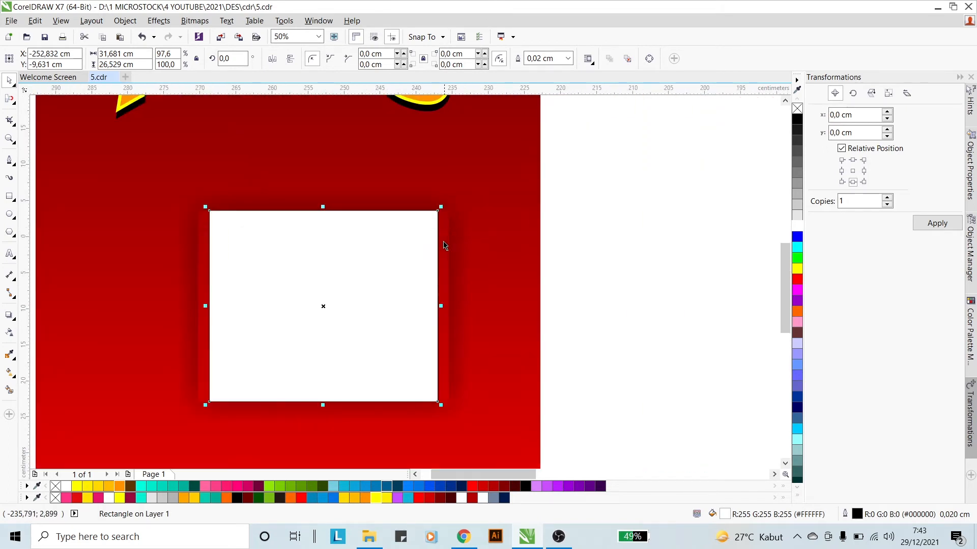
scroll(322, 221, "up", 1)
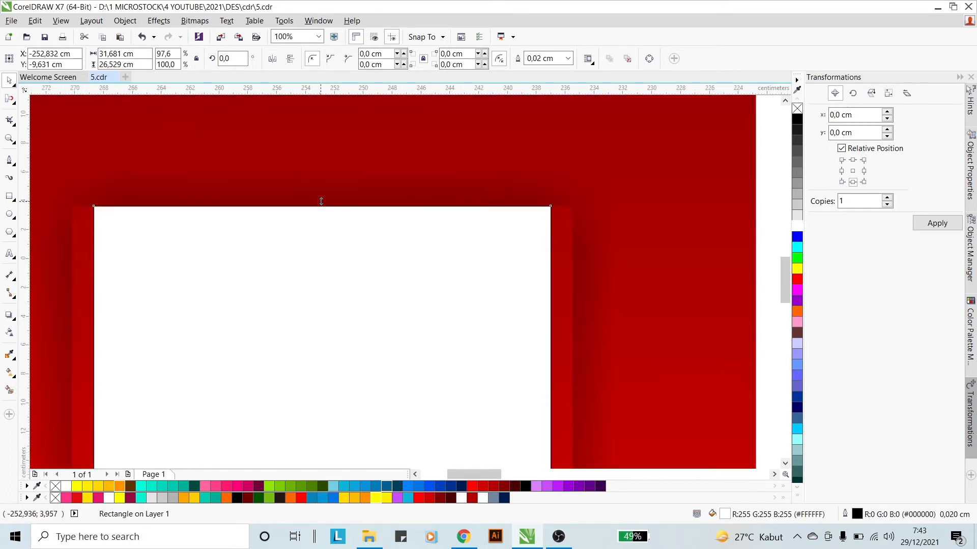
left_click_drag(321, 201, 321, 226)
scroll(344, 207, "down", 2)
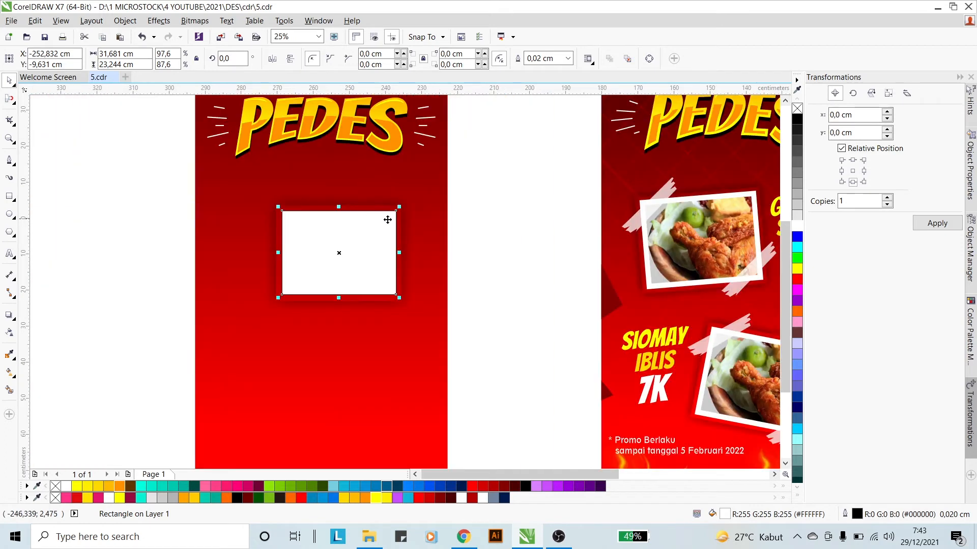
scroll(375, 246, "up", 1)
scroll(304, 362, "up", 2)
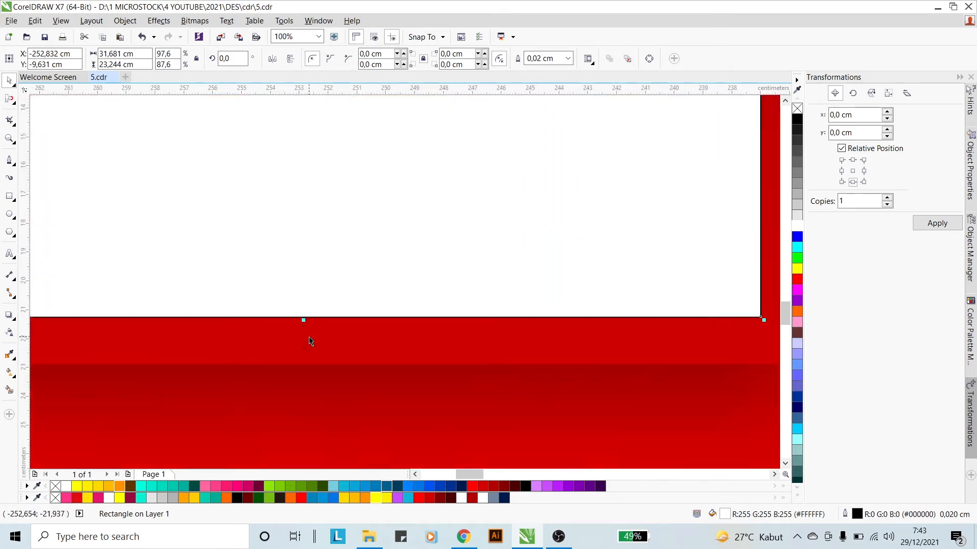
left_click_drag(304, 323, 284, 323)
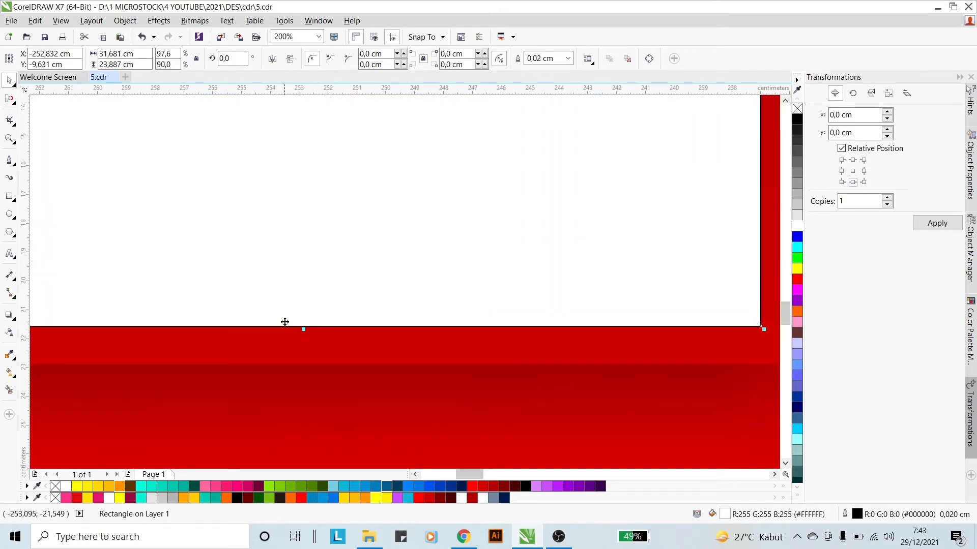
scroll(284, 322, "down", 2)
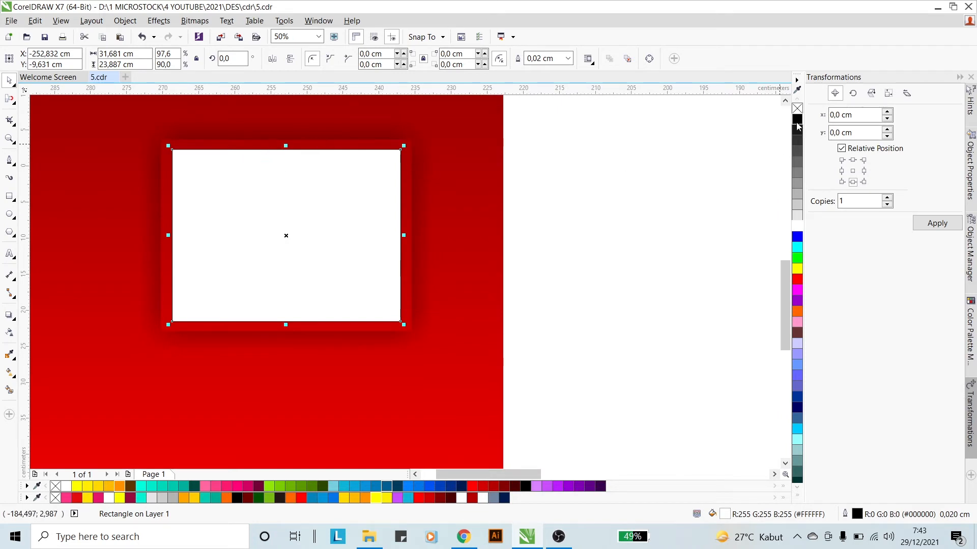
- Create a smaller concentric copy of the white rectangle, about 28.3 by 20.2 cm, as the photo area
scroll(410, 154, "up", 1)
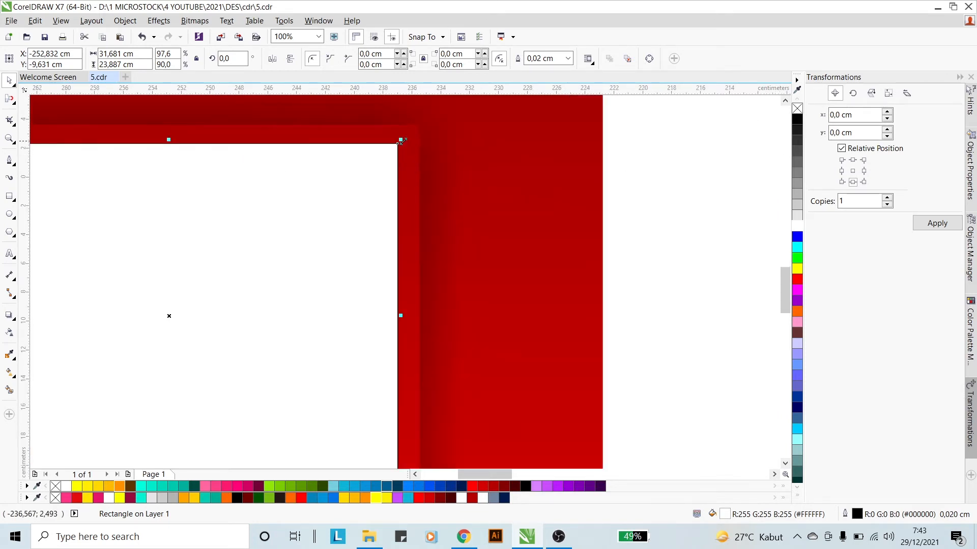
left_click_drag(401, 140, 368, 158)
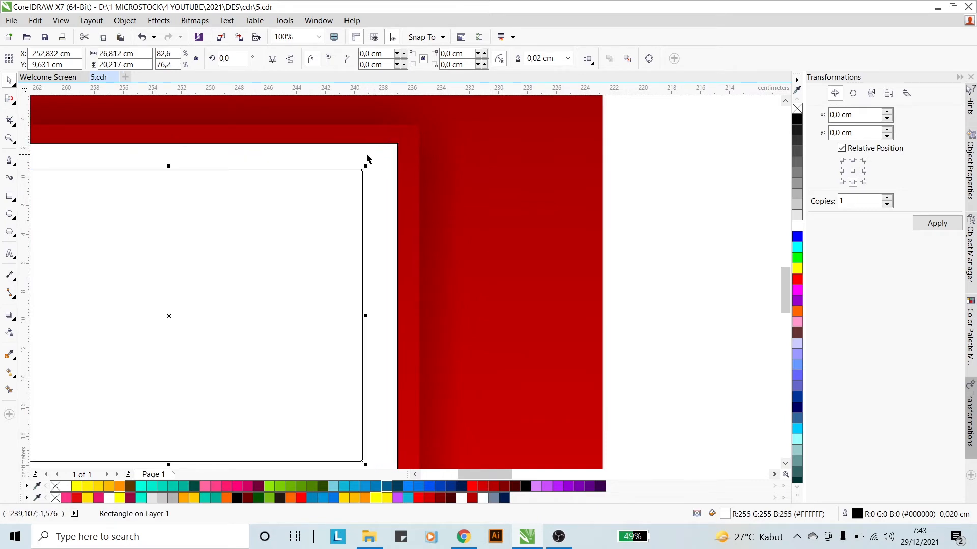
scroll(367, 158, "down", 1)
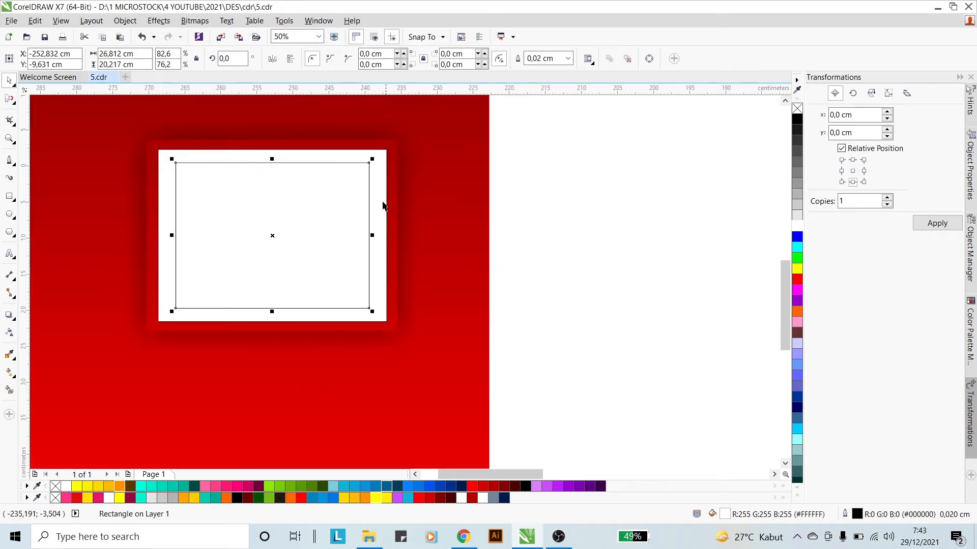
scroll(383, 234, "up", 1)
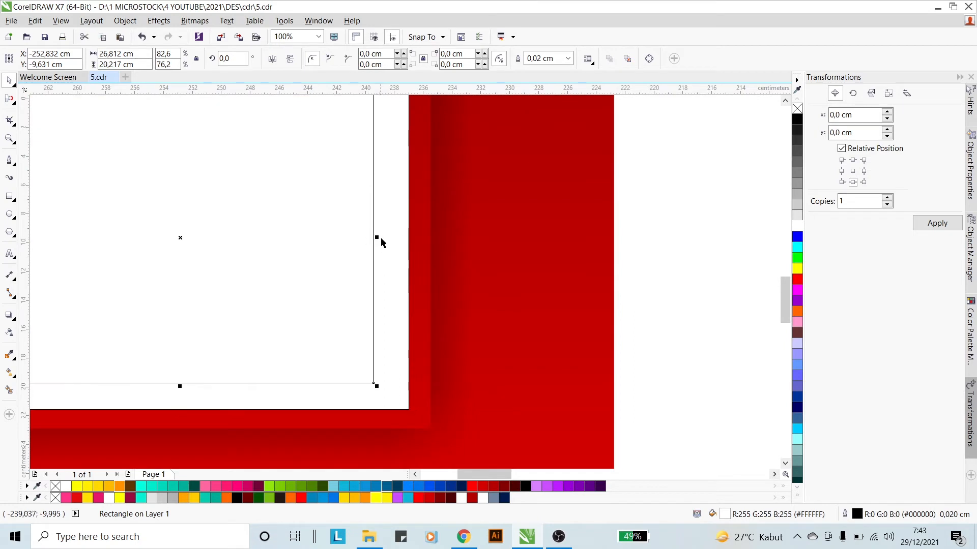
left_click_drag(377, 235, 391, 238)
scroll(356, 237, "down", 2)
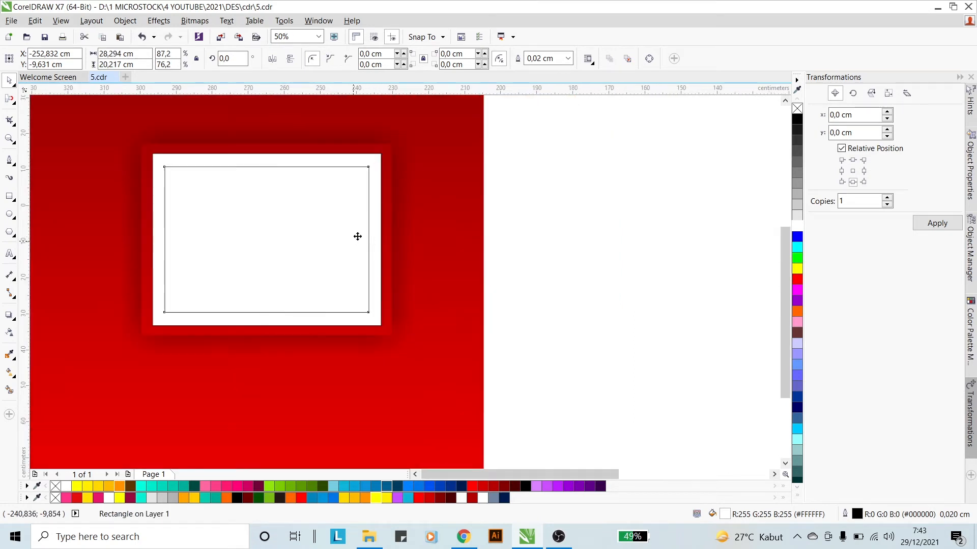
- Fill the inner rectangle light grey and remove the outlines from the photo frame objects
left_click(799, 206)
left_click(797, 195)
left_click_drag(482, 317, 231, 176)
left_click_drag(451, 327, 186, 152)
right_click(797, 110)
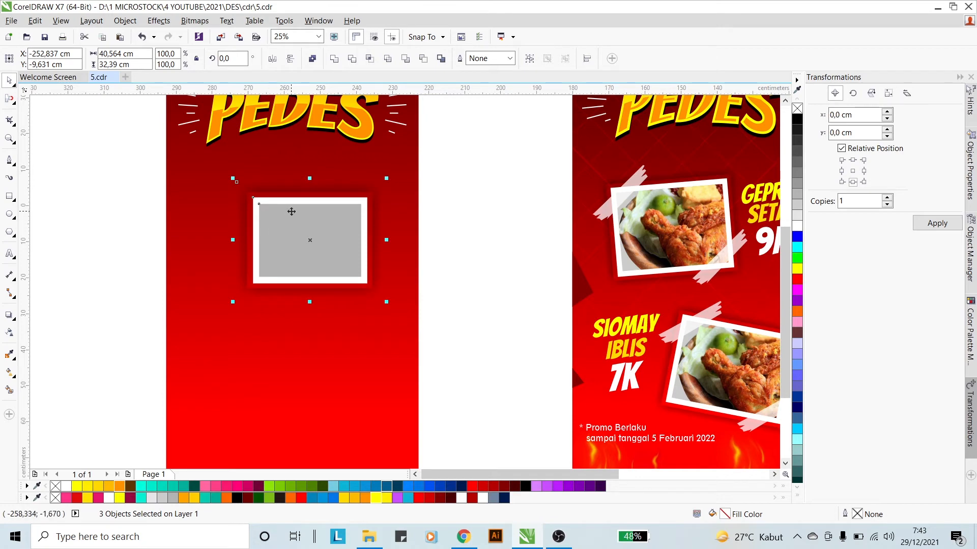
left_click(456, 214)
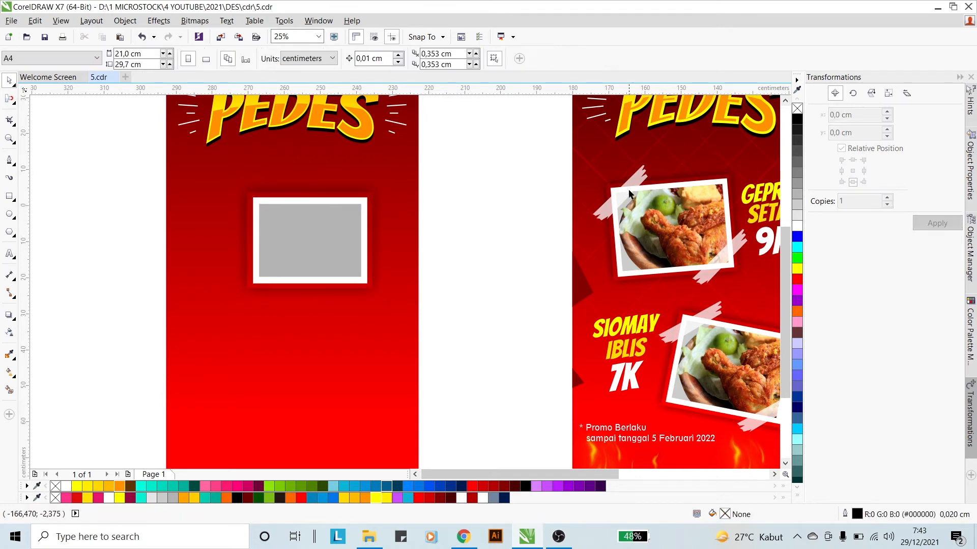
- Draw a closed diagonal tape strip with jagged ends over the photo frame's upper-left corner, about 13.1 by 10.5 cm
left_click(640, 171)
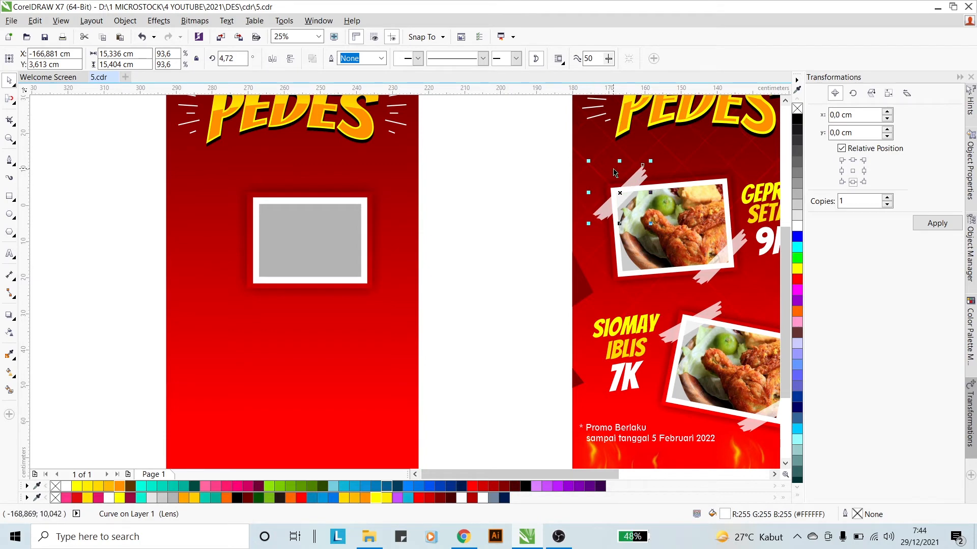
left_click(518, 213)
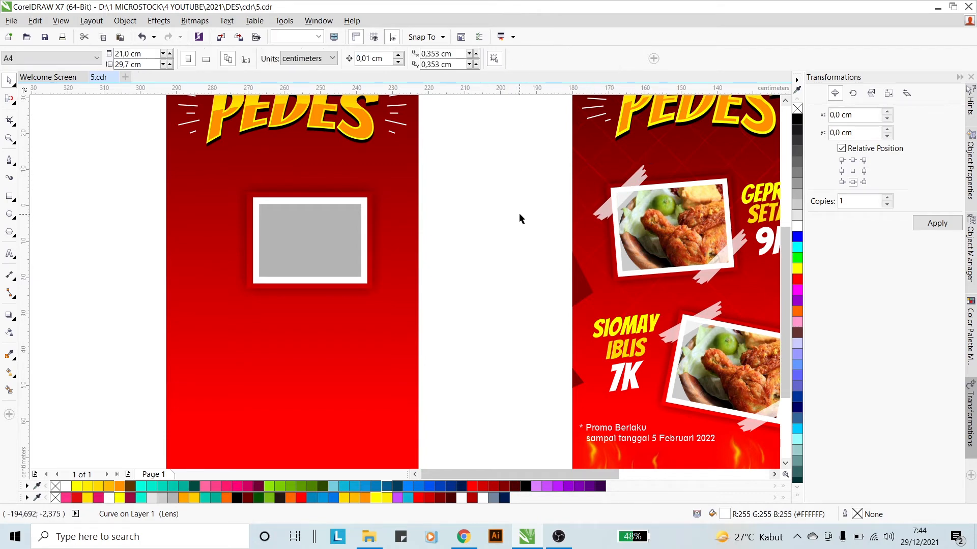
left_click(9, 160)
scroll(265, 193, "up", 1)
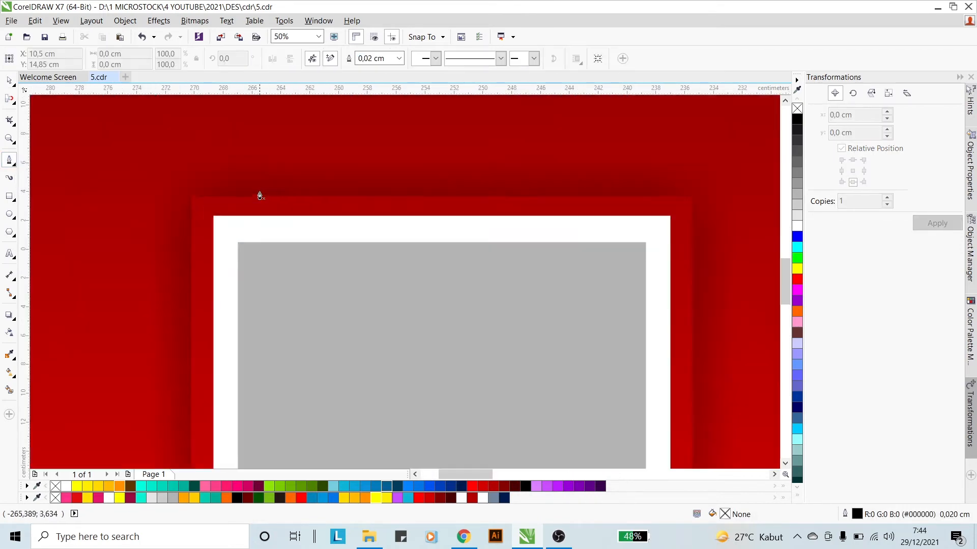
left_click(292, 153)
left_click(149, 251)
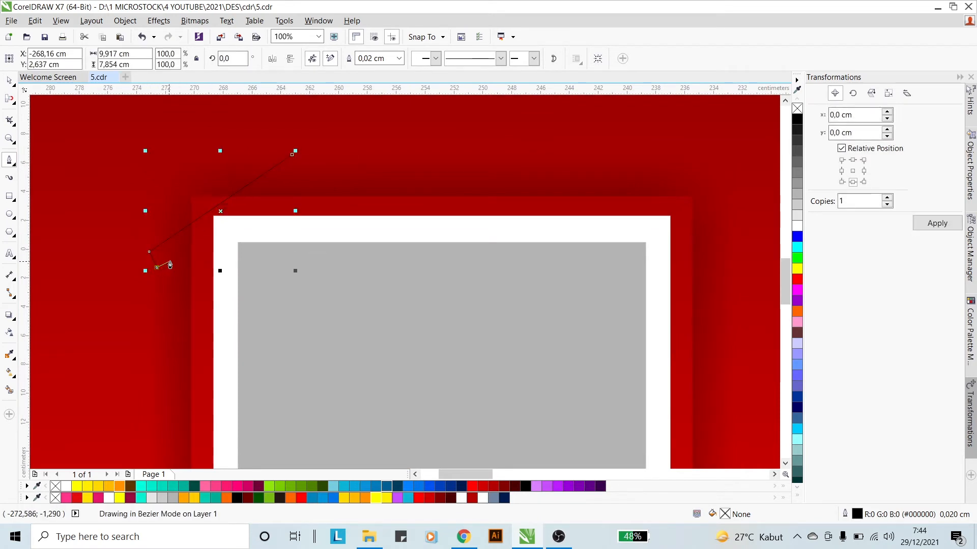
left_click(176, 262)
left_click(155, 278)
left_click(163, 298)
left_click(225, 253)
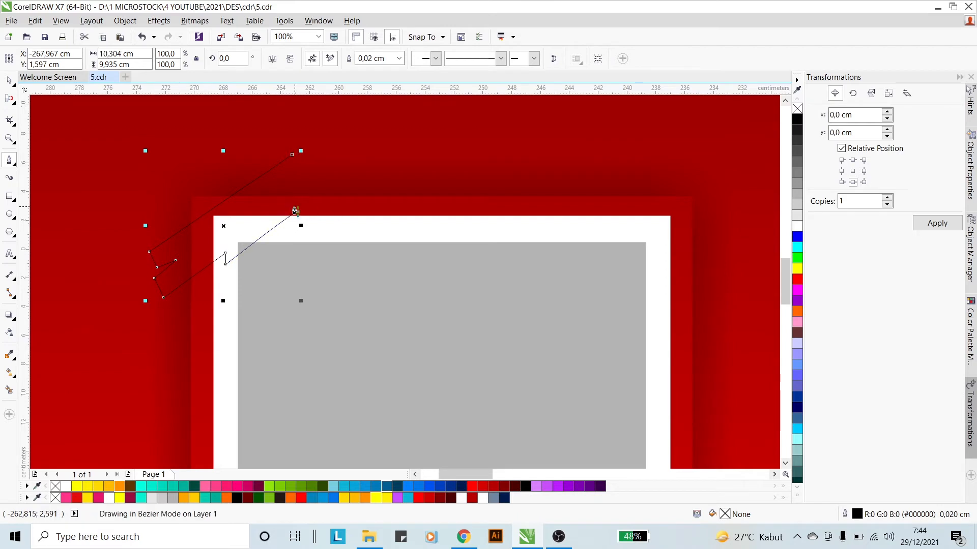
mouse_move(297, 211)
left_mouse_down()
mouse_move(338, 186)
mouse_move(330, 168)
left_mouse_up()
left_click(321, 155)
left_click(278, 179)
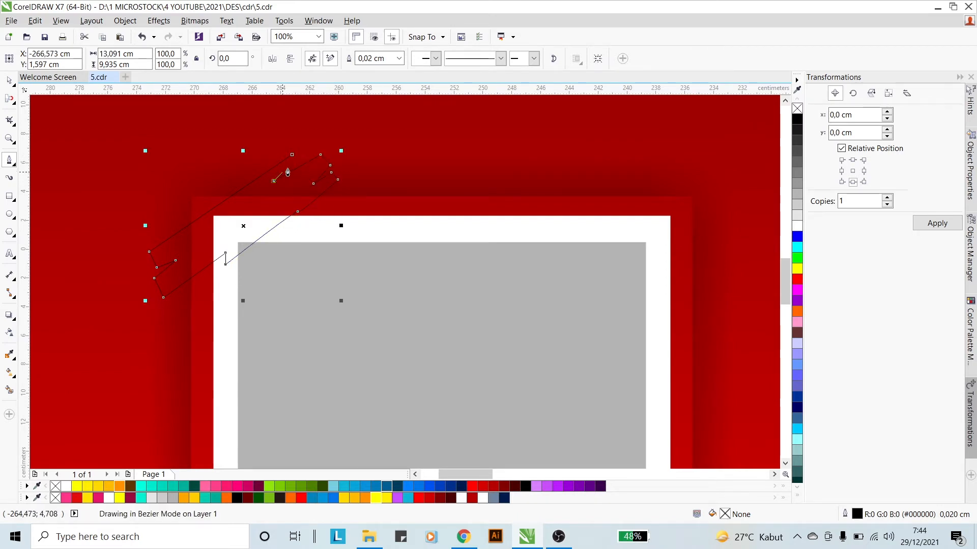
left_click(300, 150)
left_click(300, 147)
left_click(292, 154)
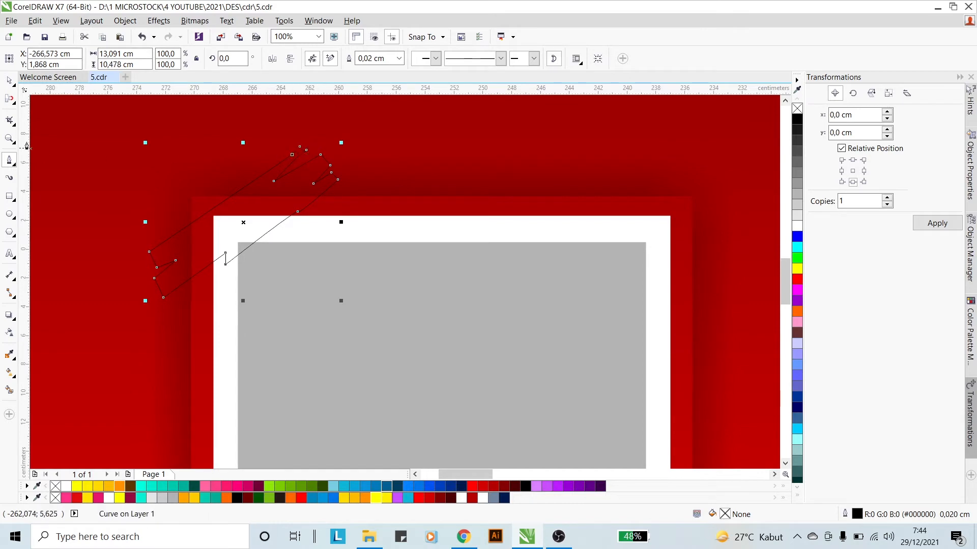
- Enlarge the tape strip and rotate it to about 334.1° so it lies nearly horizontal, about 18 by 4.4 cm
left_click(10, 81)
left_click(283, 177)
left_click_drag(341, 143, 379, 218)
left_click(346, 224)
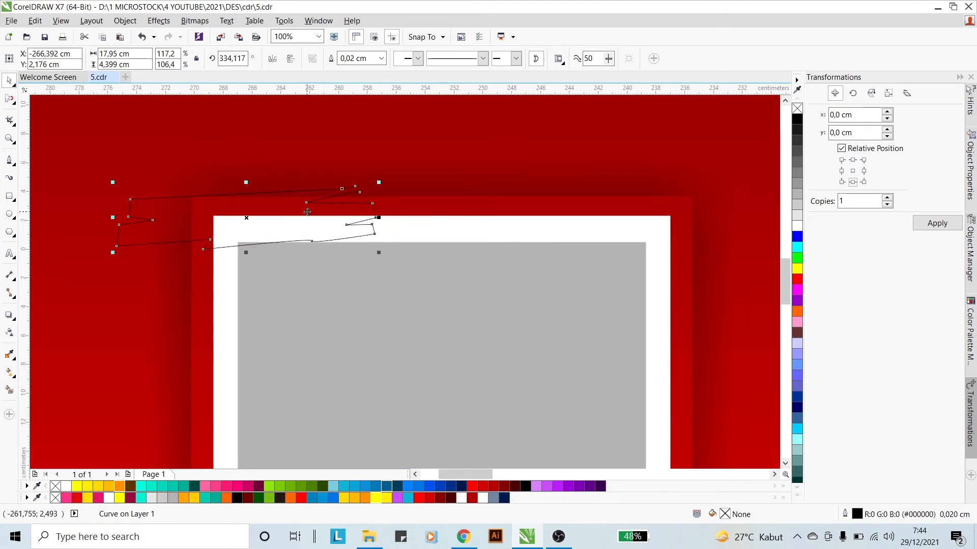
- Reshape the notch at the tape strip's right end by moving its inner node outward, and fill the strip white without an outline
left_click(15, 104)
left_click(32, 98)
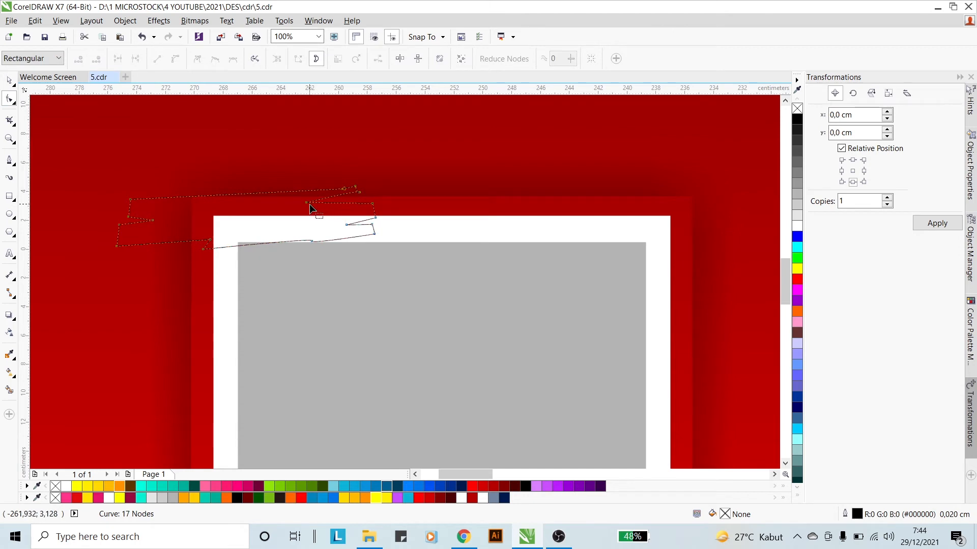
left_click_drag(308, 203, 331, 202)
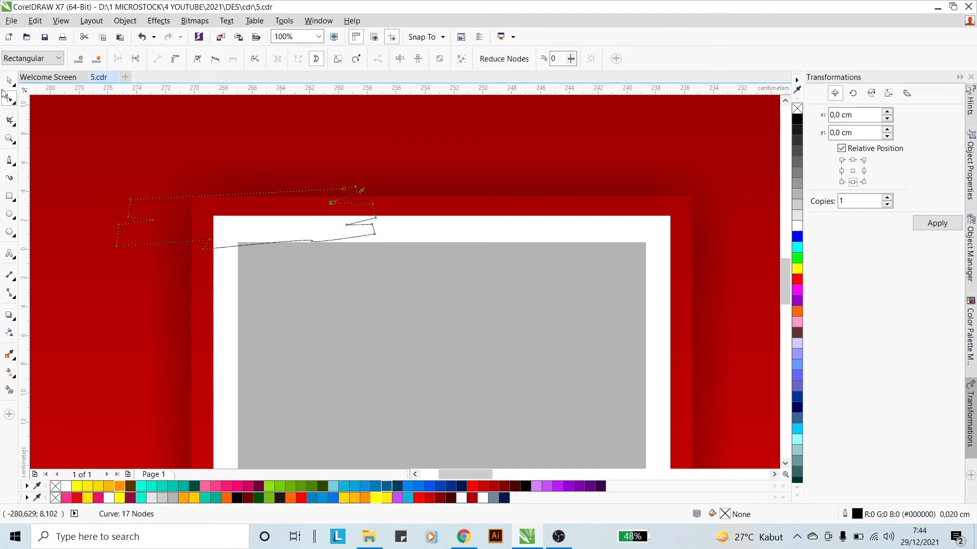
left_click(9, 81)
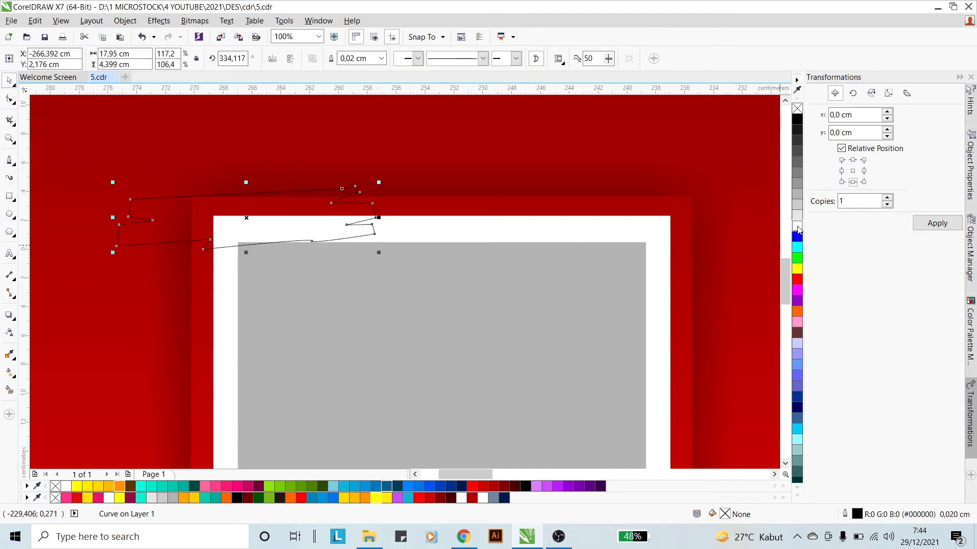
left_click(797, 227)
right_click(797, 108)
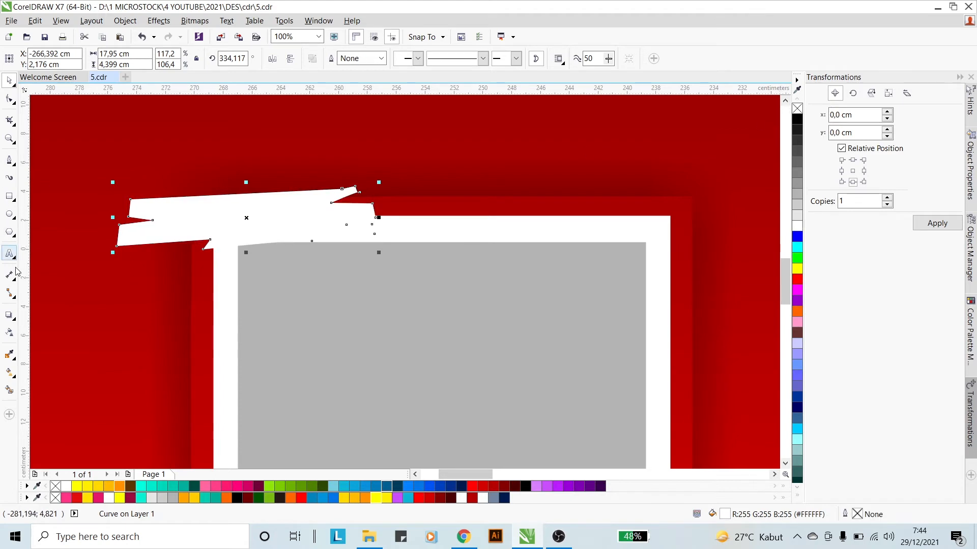
- Apply a uniform transparency of 33 to the white tape strip
left_click(11, 334)
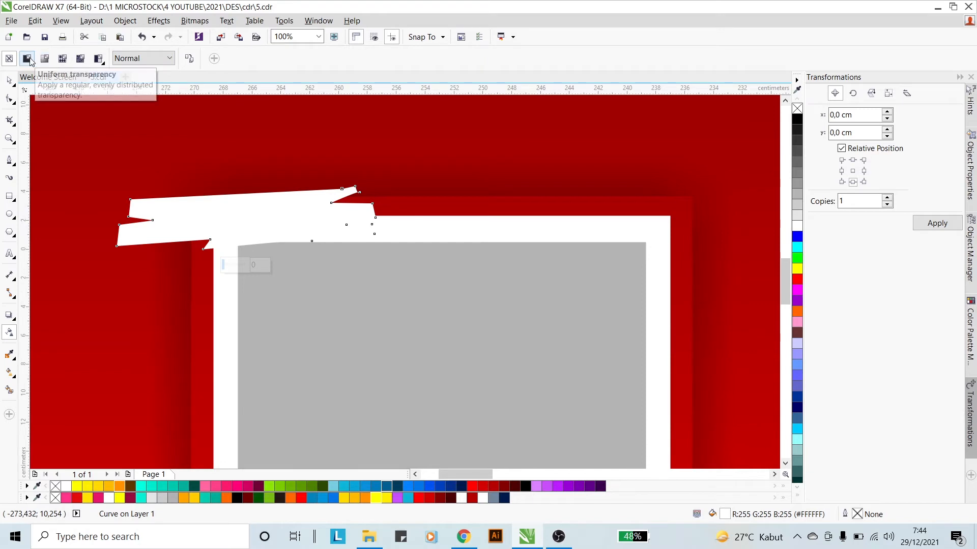
left_click(28, 59)
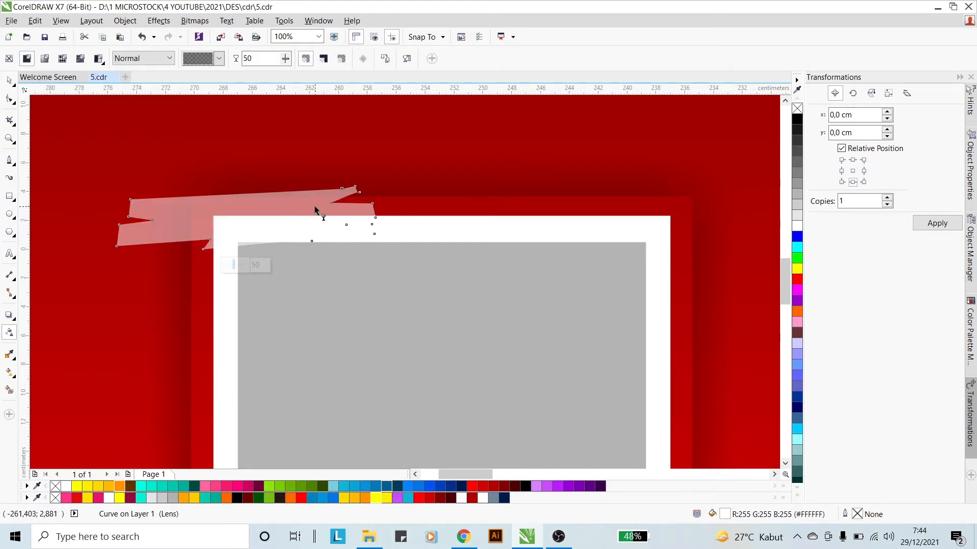
left_click(287, 60)
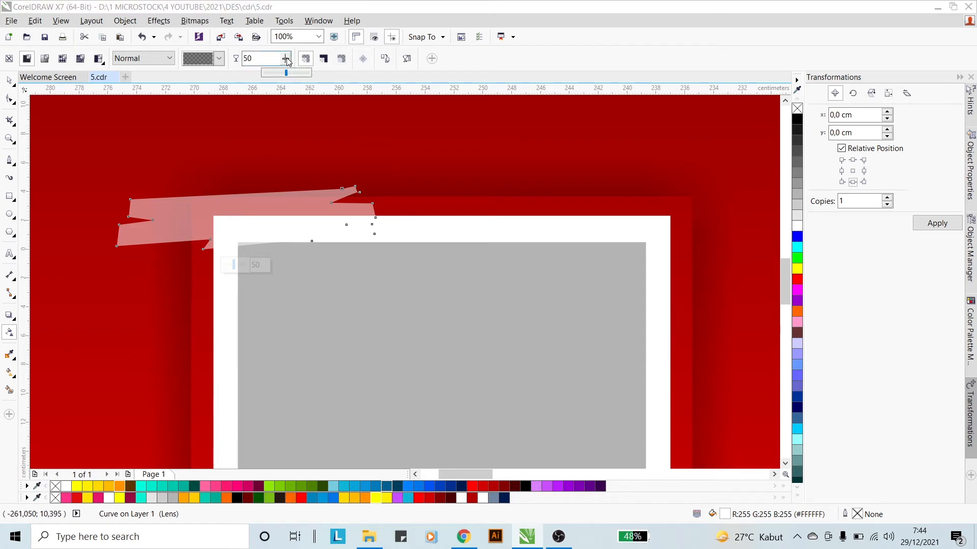
left_click(287, 60)
left_click(286, 62)
left_click_drag(282, 76, 279, 76)
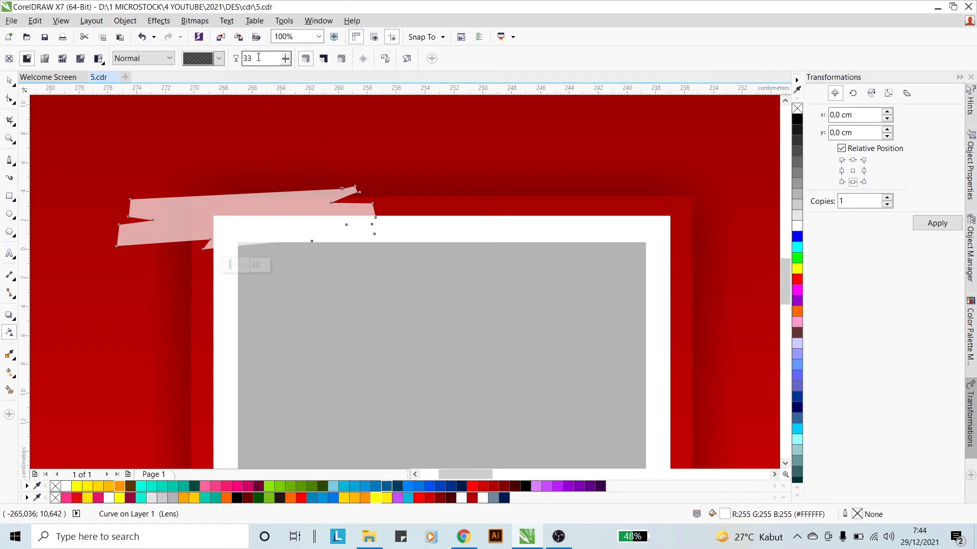
left_click(9, 80)
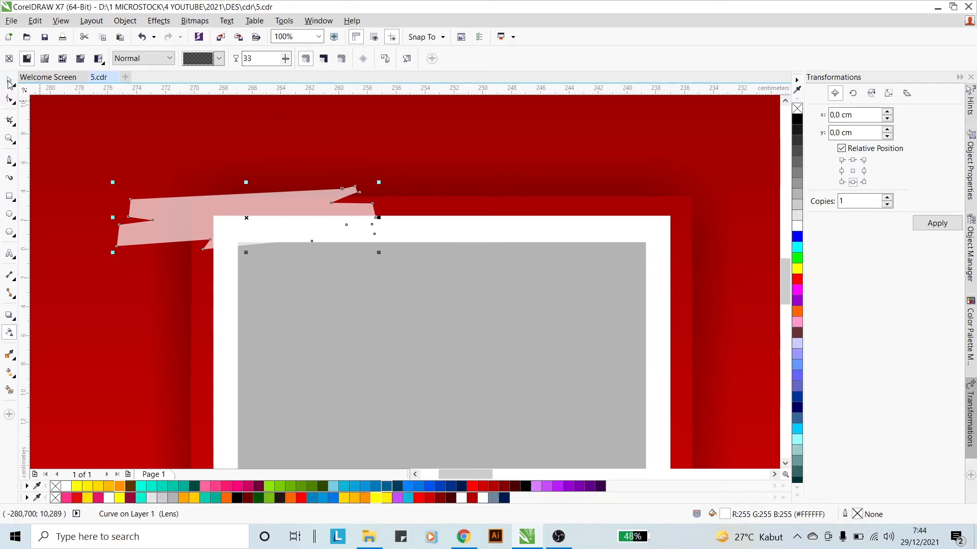
- Tilt the tape strip diagonally across the frame's upper-left corner and place a copy over the lower-right corner
left_click(351, 195)
left_click_drag(379, 182, 307, 135)
left_click_drag(289, 172, 315, 215)
scroll(288, 185, "down", 4)
scroll(389, 252, "down", 2)
- Rotate the photo frame together with both tape strips counterclockwise to about 7.1°
left_click(411, 251)
scroll(349, 240, "up", 2)
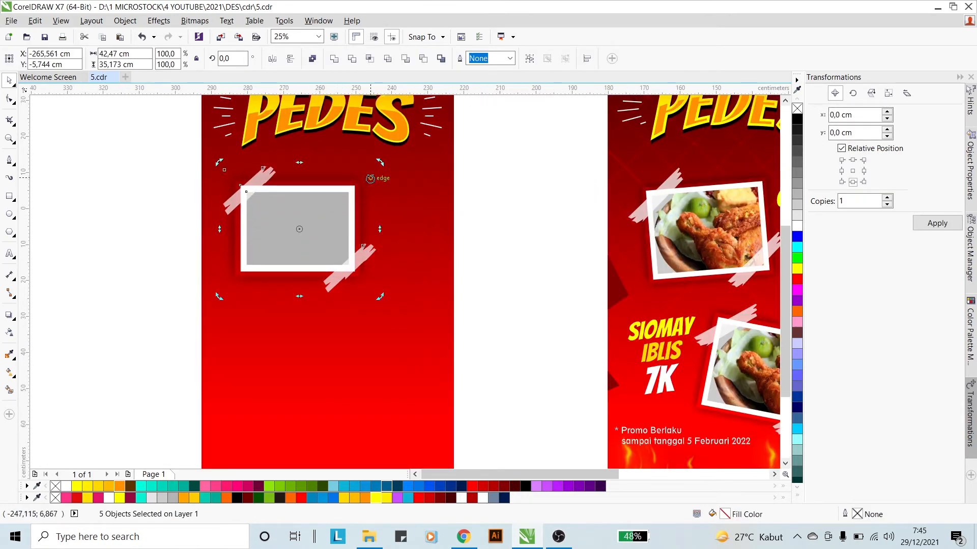
left_click_drag(380, 165, 376, 155)
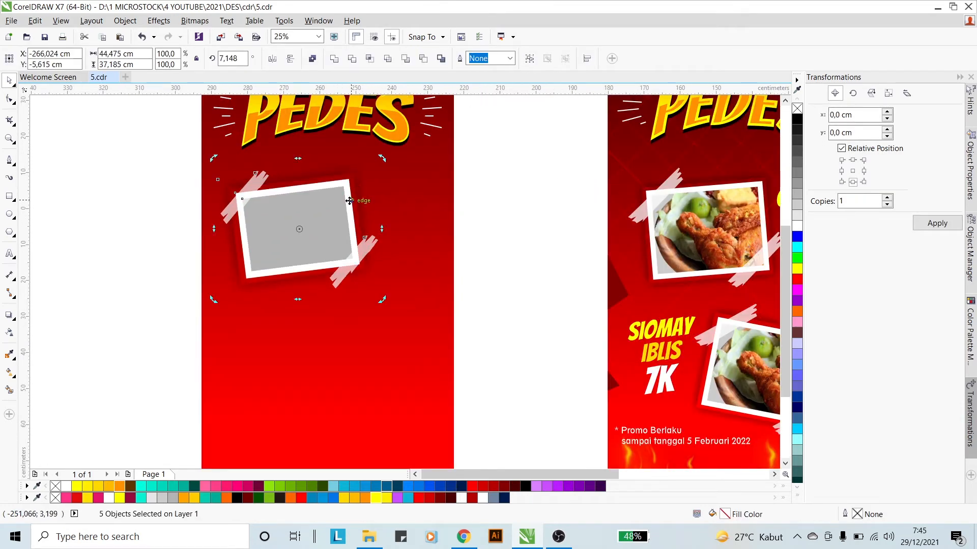
- Duplicate the empty taped photo frame below the first one, shifted toward the banner's right edge
scroll(337, 205, "down", 2)
left_click_drag(337, 205, 348, 264)
scroll(348, 264, "up", 2)
left_click(353, 262)
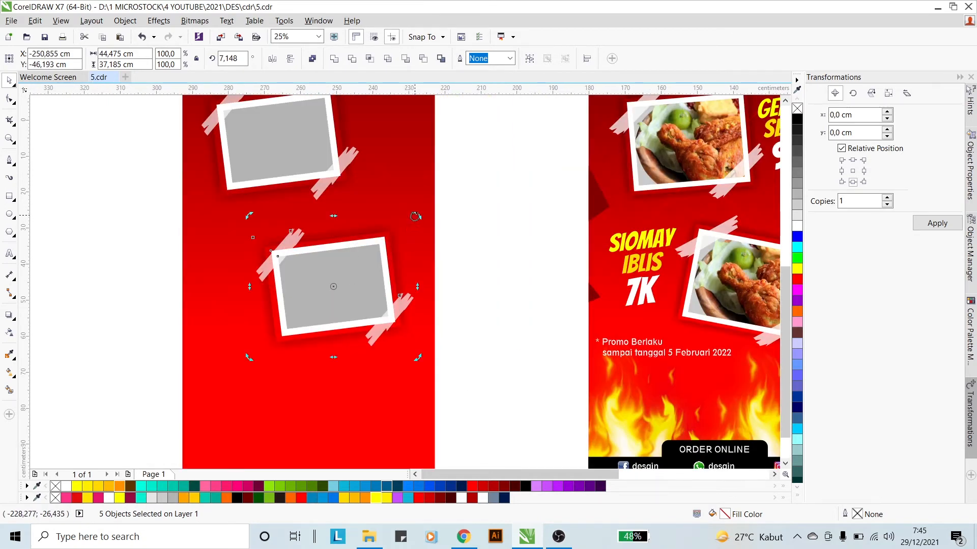
- Rotate the empty lower frame to about 350.8° and adjust its position near the banner's right side
left_click_drag(415, 217, 434, 255)
left_click_drag(382, 270, 387, 259)
mouse_move(428, 204)
left_mouse_down()
mouse_move(427, 188)
mouse_move(422, 197)
left_mouse_up()
left_click(396, 240)
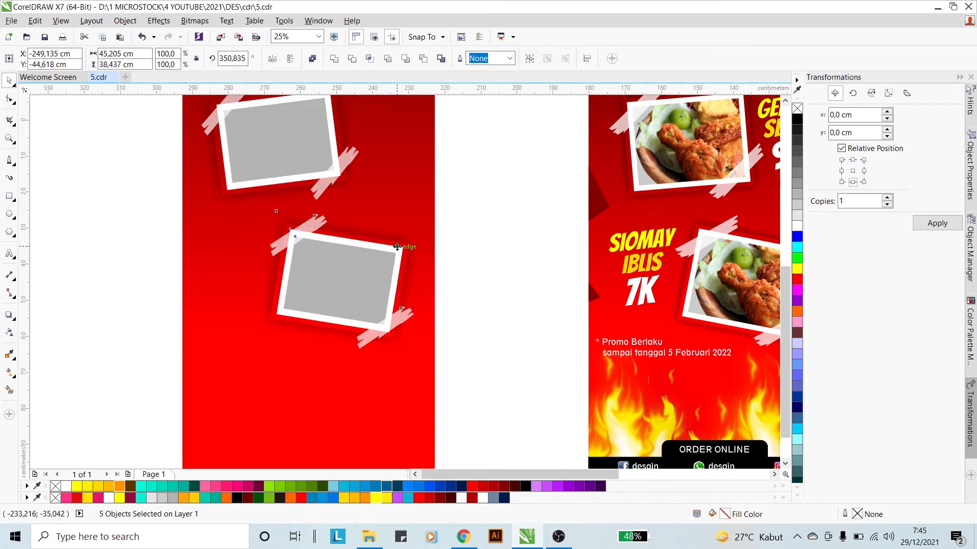
scroll(397, 247, "down", 1)
scroll(399, 256, "up", 1)
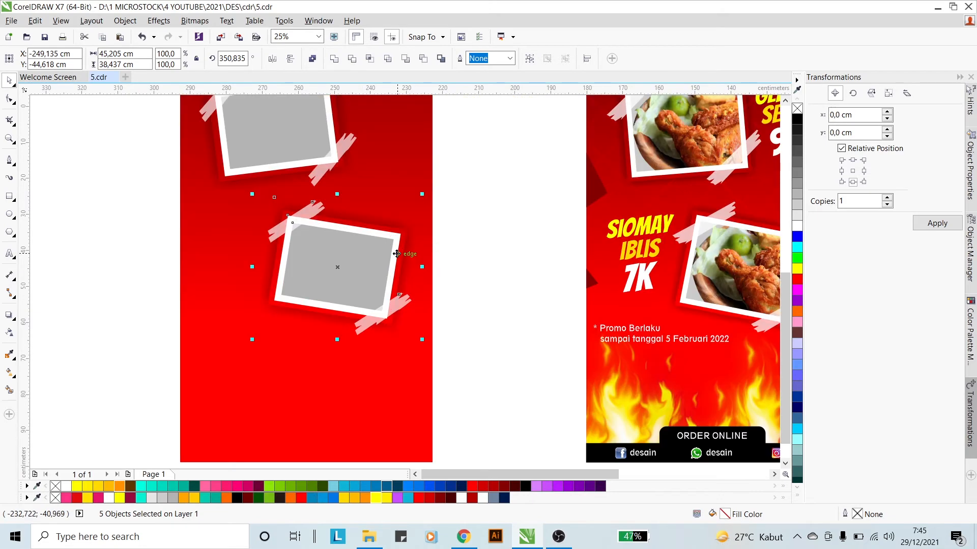
left_click_drag(397, 256, 396, 260)
scroll(396, 257, "down", 1)
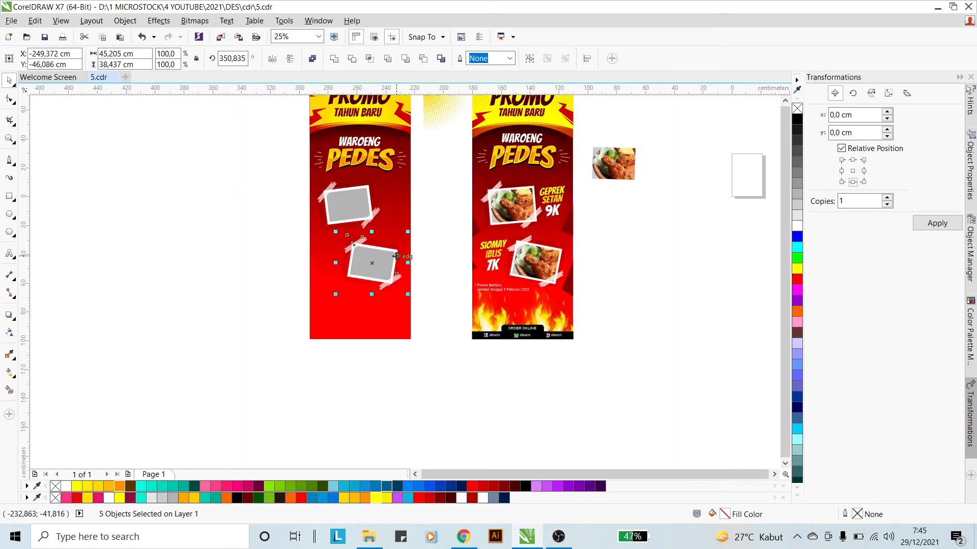
- Move the spare fried chicken photo beside the working banner and enlarge it to about 32.1 by 24.2 cm
left_click(440, 220)
left_click_drag(621, 177, 259, 196)
scroll(269, 195, "up", 1)
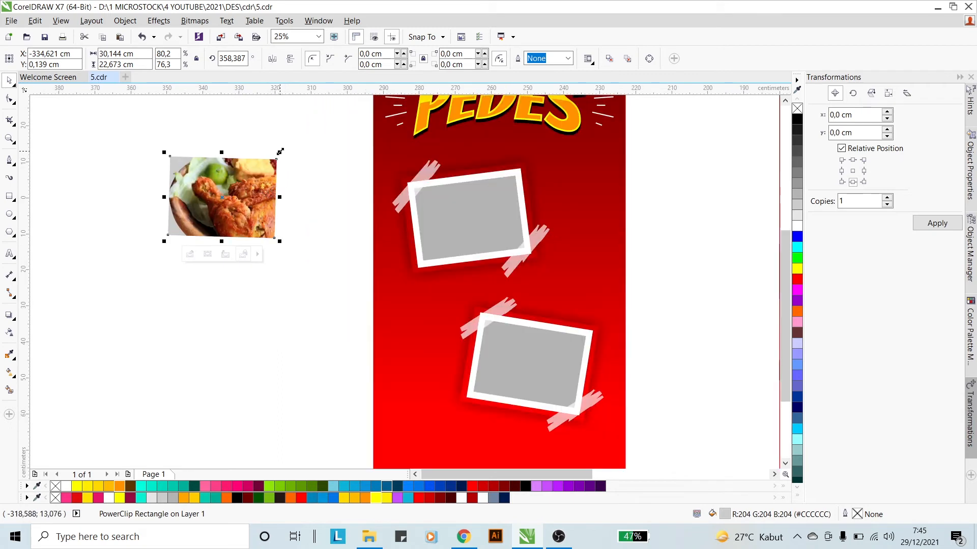
left_click_drag(280, 152, 287, 148)
left_click_drag(264, 185, 301, 223)
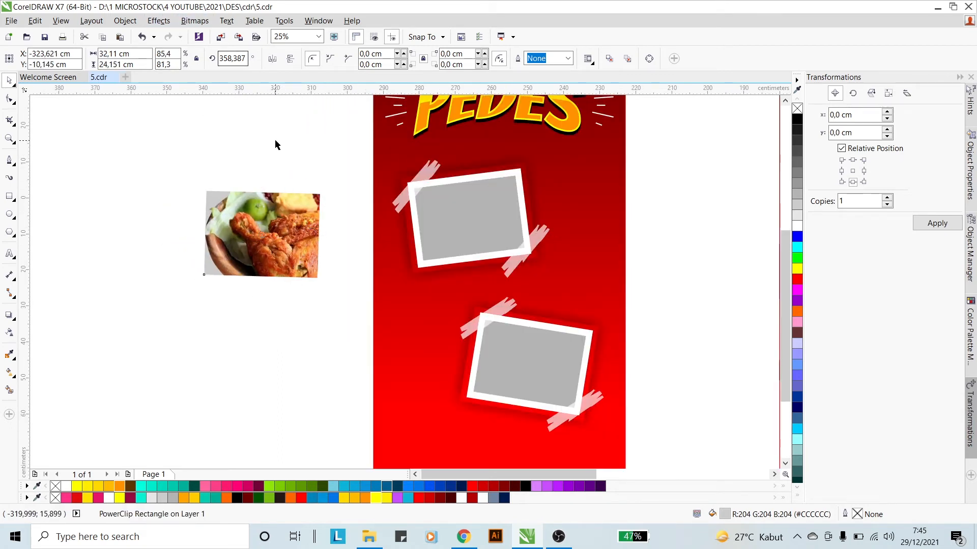
- PowerClip the fried chicken photo inside the upper frame's grey rectangle
left_click(289, 205)
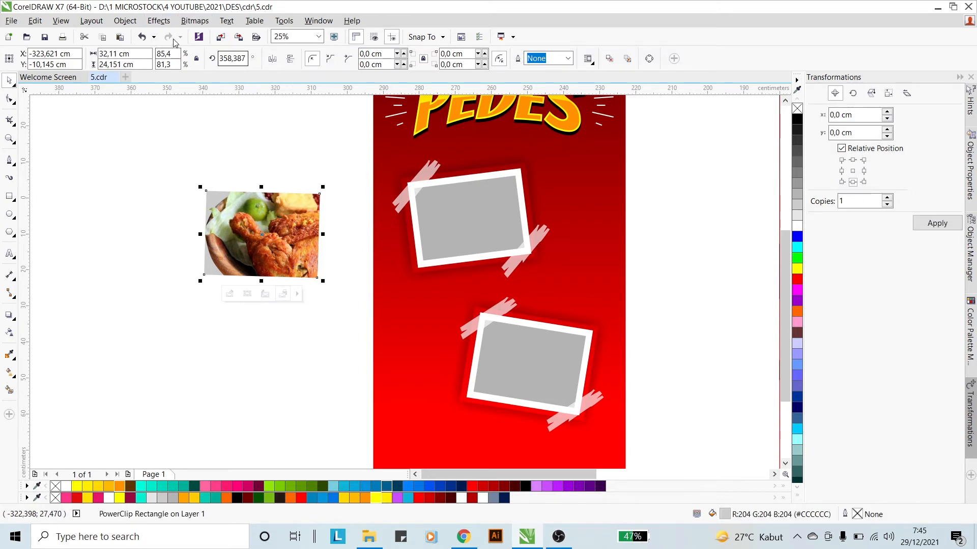
left_click(125, 21)
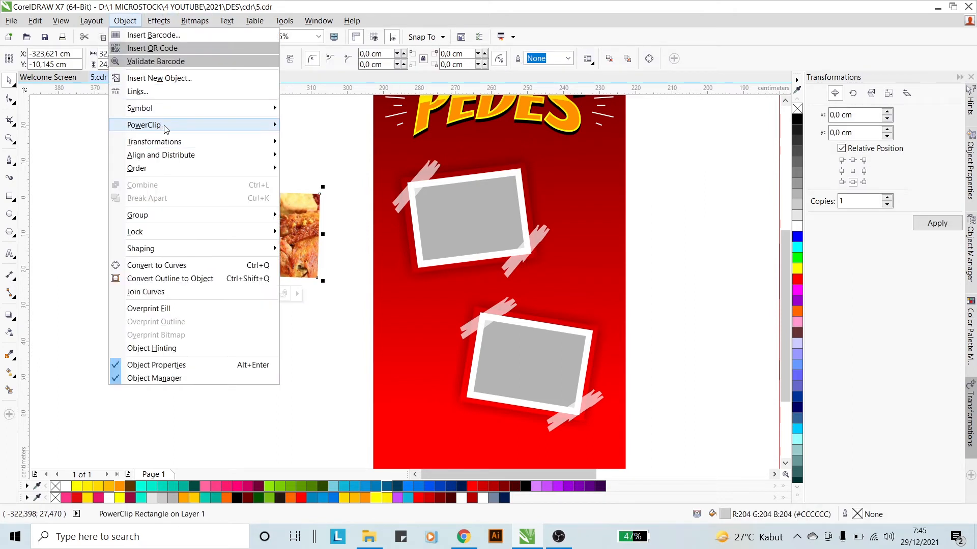
mouse_move(165, 129)
left_click(328, 126)
left_click(477, 205)
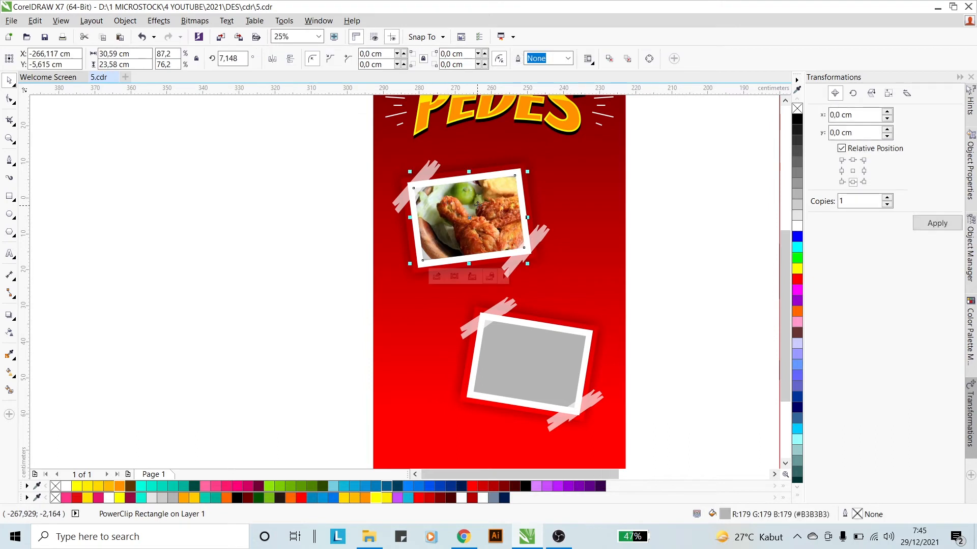
- Delete the empty lower photo frame with its tape strips
left_click(652, 362)
left_click_drag(658, 450, 360, 261)
key("Delete")
- Duplicate the taped chicken photo frame below and to the right, and tilt the copy clockwise to oppose the upper frame
left_click_drag(287, 138, 600, 256)
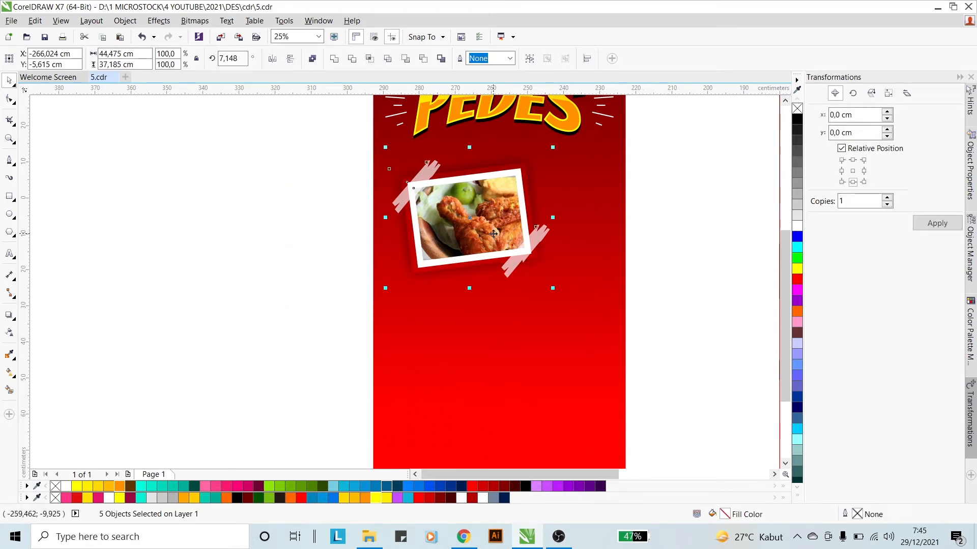
left_click_drag(489, 225, 545, 357)
left_click(545, 358)
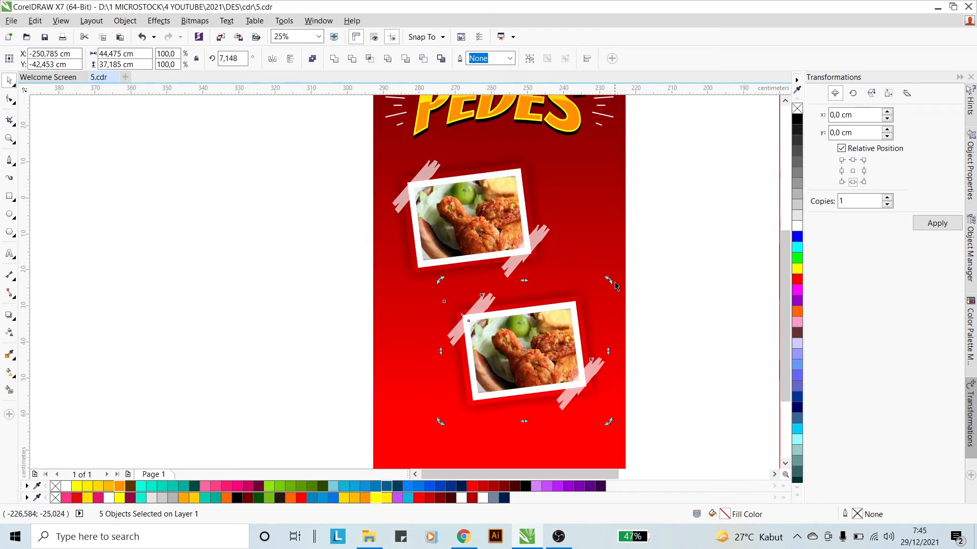
left_click_drag(606, 281, 621, 304)
left_click_drag(536, 327, 544, 327)
left_click(647, 289)
- Check the reference GEPREK SETAN text and copy the WAROENG text to the right of the upper photo
scroll(354, 227, "down", 2)
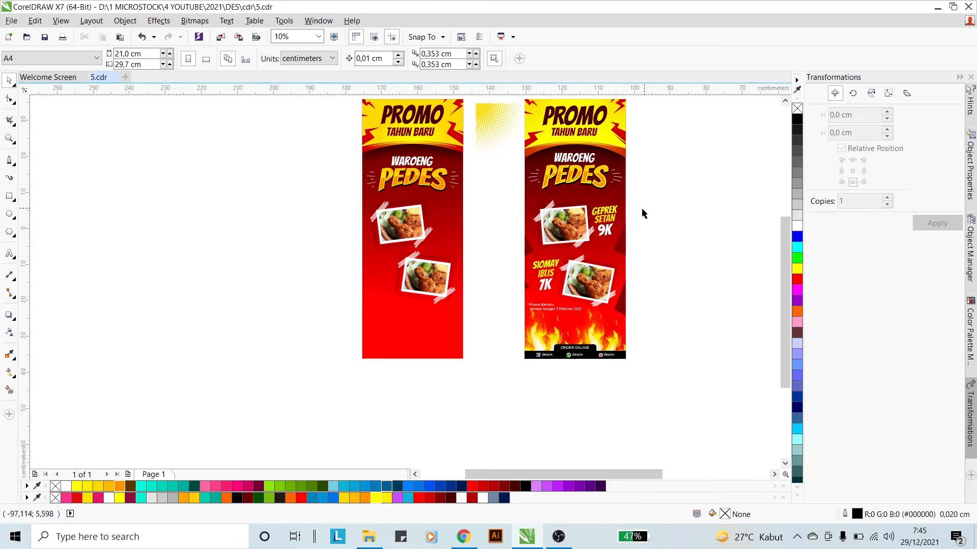
scroll(642, 209, "up", 2)
left_click(557, 216)
scroll(554, 219, "down", 2)
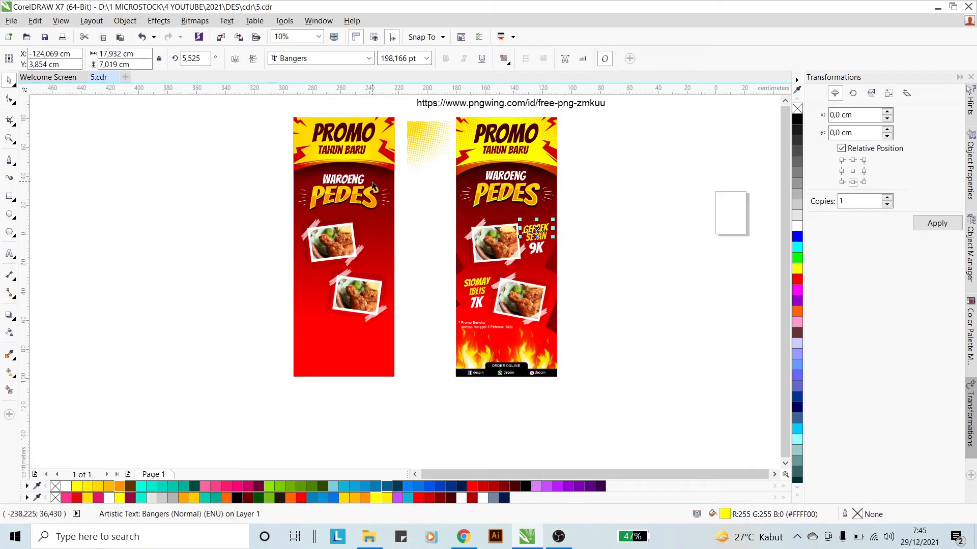
left_click(355, 181)
left_click_drag(350, 184, 385, 233)
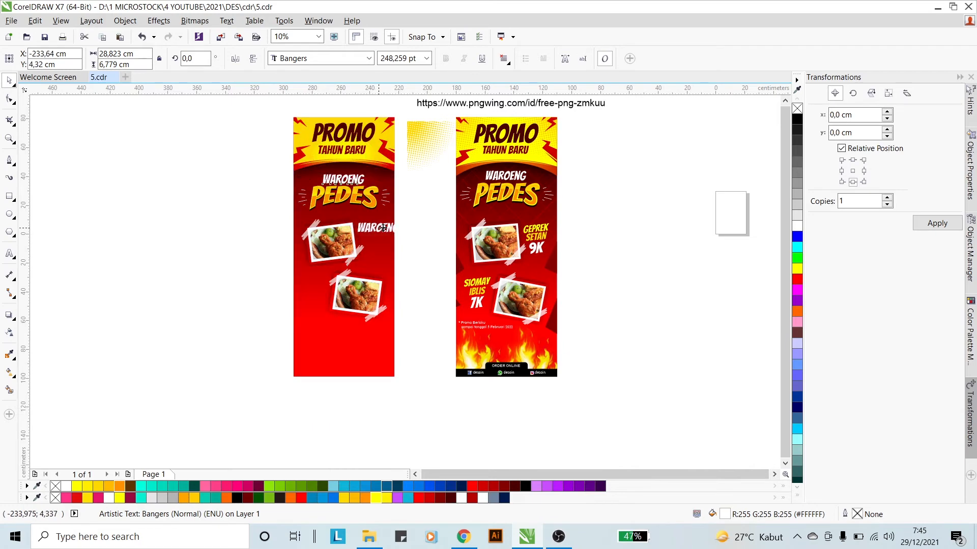
- Replace the copied WAROENG text with GEPREK, SETAN and 9K on three separate lines
scroll(385, 233, "up", 4)
double_click(386, 229)
key("ctrl+a")
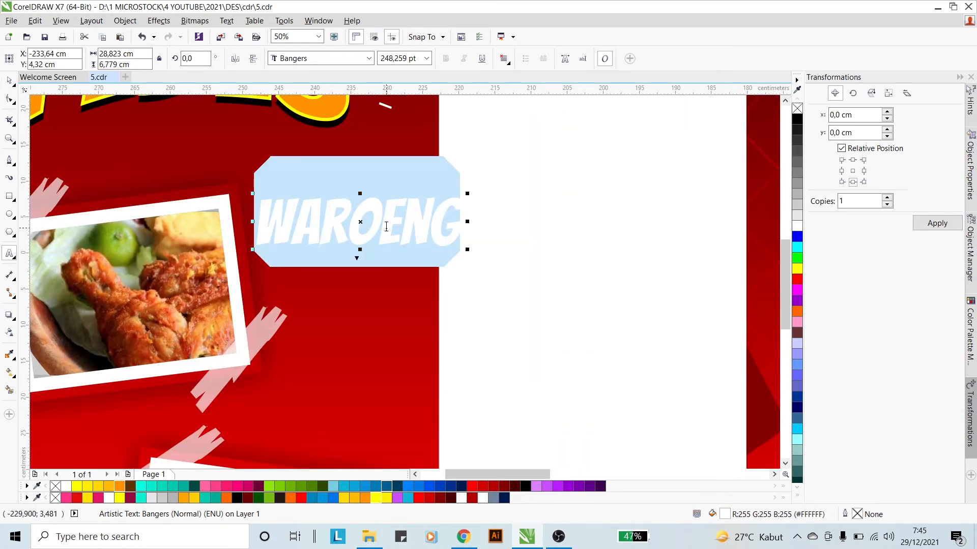
scroll(385, 227, "down", 1)
type("GEPREK")
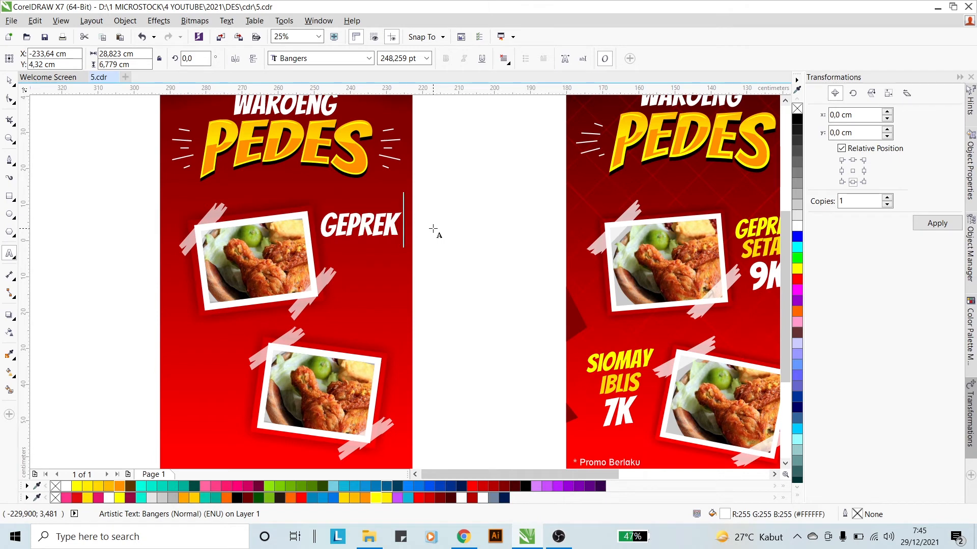
key("Return")
type("SETAN")
key("Return")
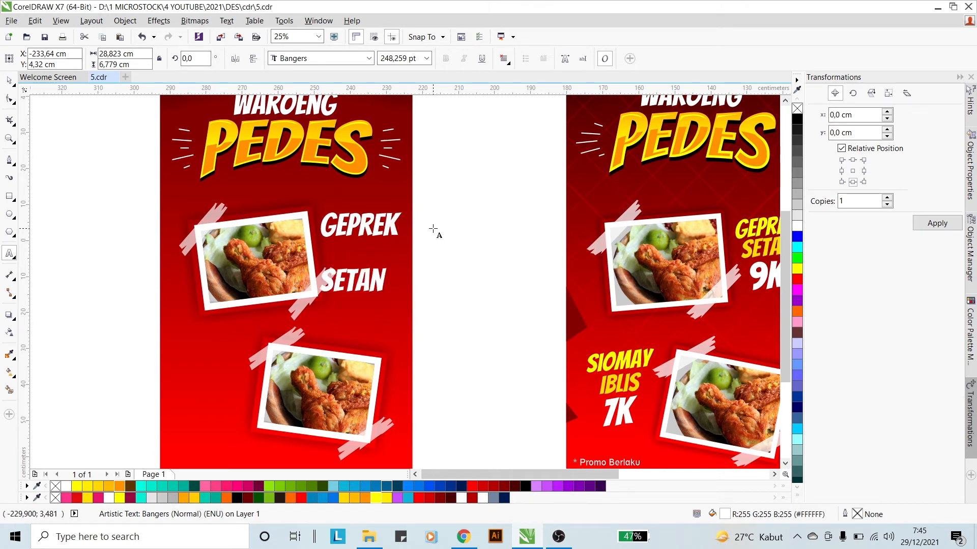
type("9K")
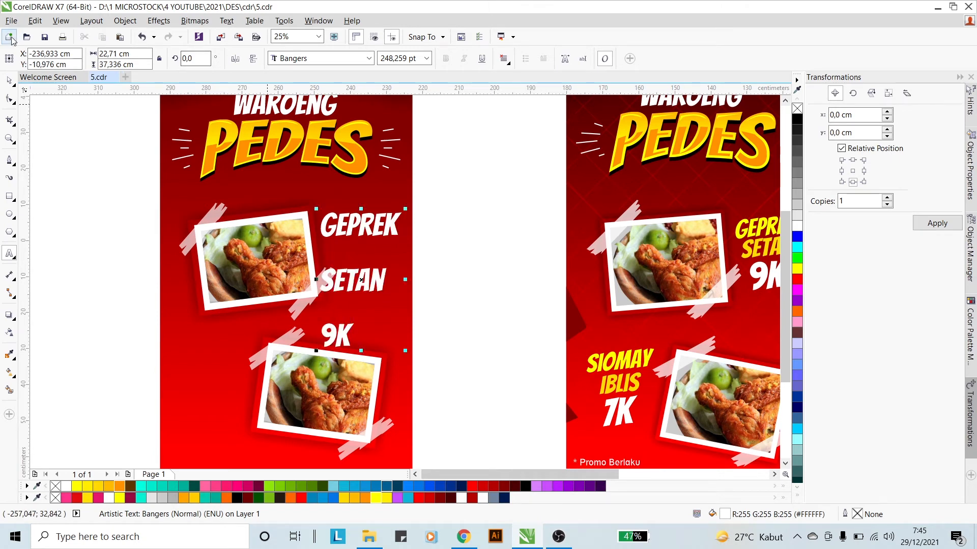
- Tighten the line spacing of the GEPREK SETAN 9K text and break it apart into separate lines
left_click(9, 80)
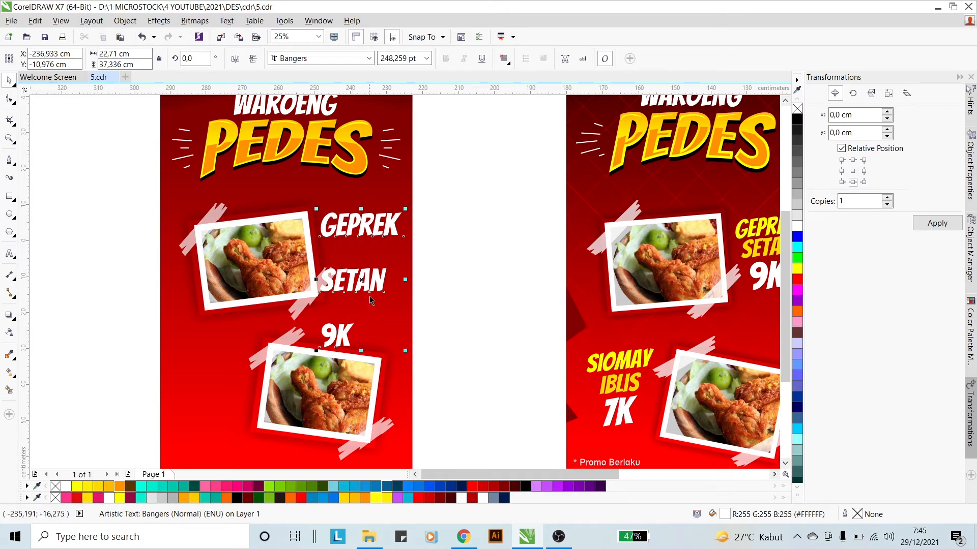
left_click_drag(370, 300, 369, 244)
key("ctrl+k")
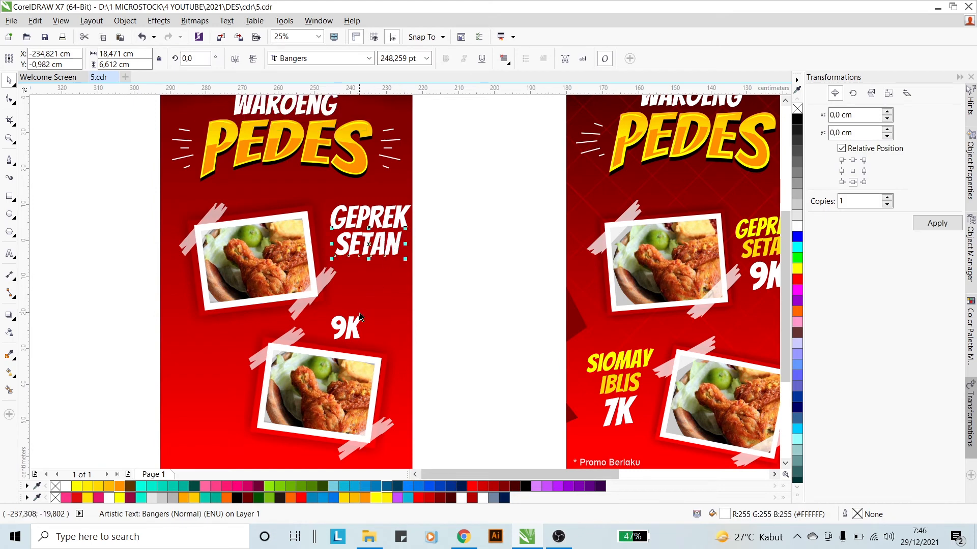
- Enlarge 9K to about 404 pt directly beneath SETAN and align the centres of all three text lines along a vertical axis
left_click_drag(360, 317, 399, 254)
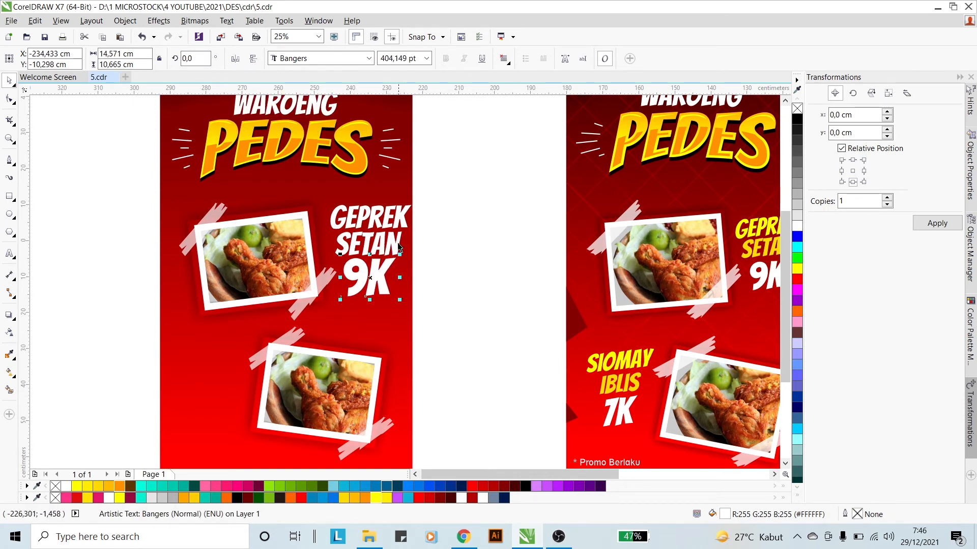
left_click(397, 244, "shift")
left_click(401, 215, "shift")
key("c")
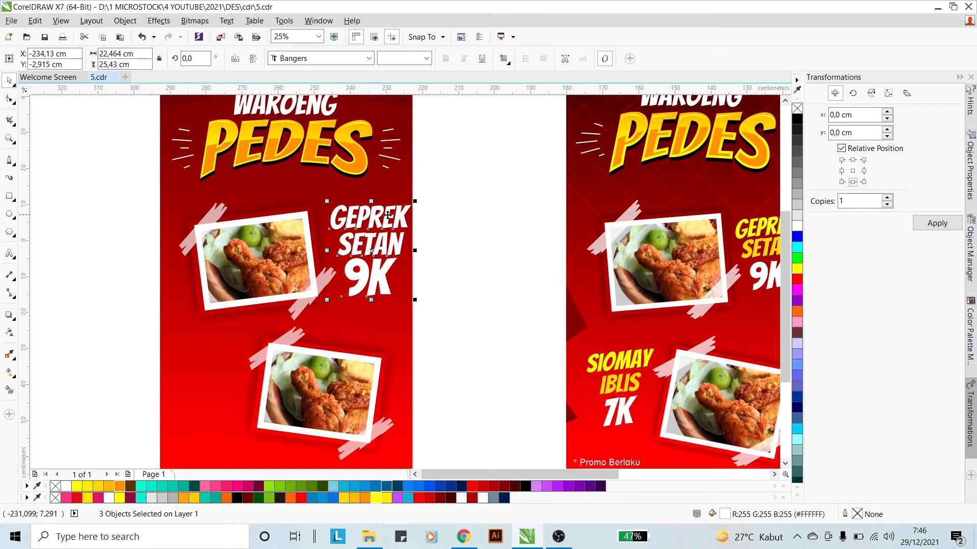
- Fill the GEPREK text with yellow
left_click(444, 224)
left_click(341, 219)
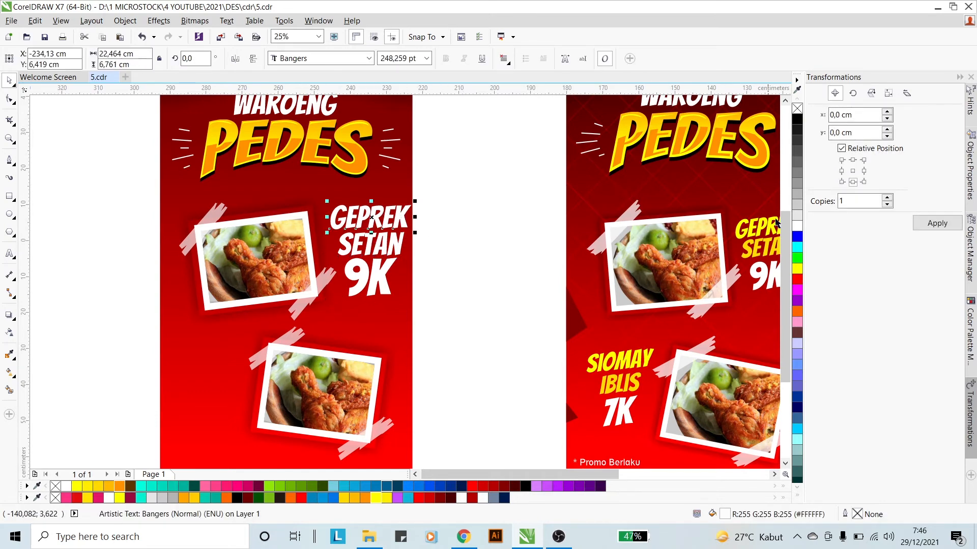
left_click(77, 487)
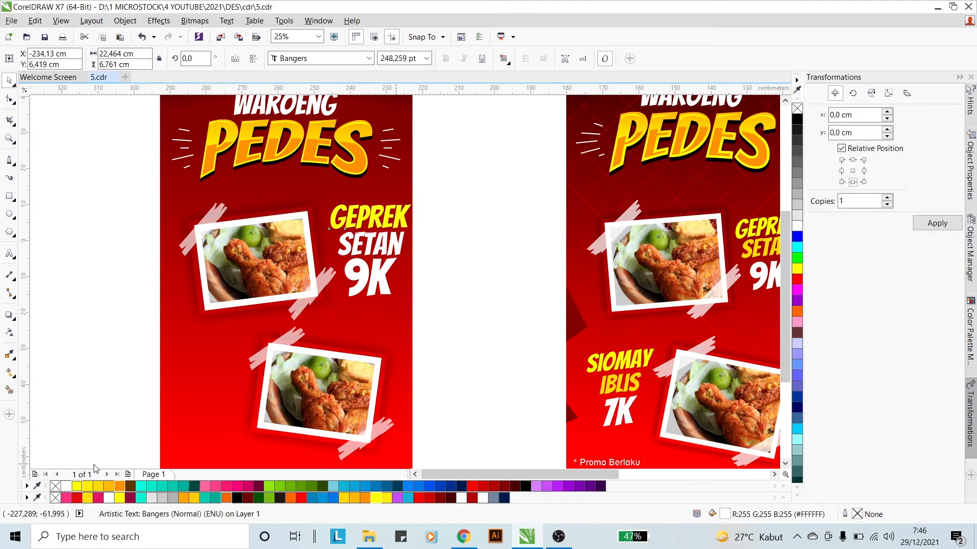
- Fill the SETAN text with golden yellow (#FFD900), a deeper shade than the GEPREK line
left_click(386, 249)
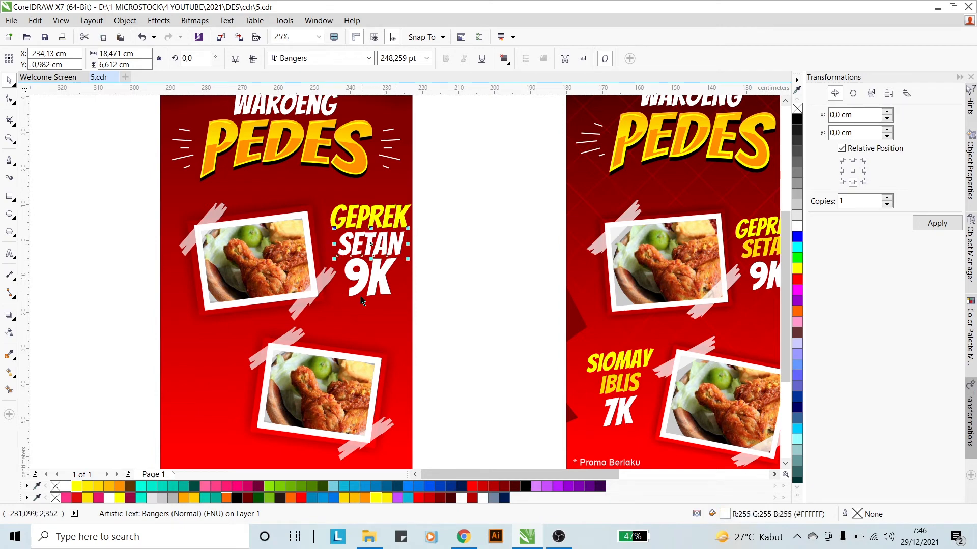
left_click(97, 487)
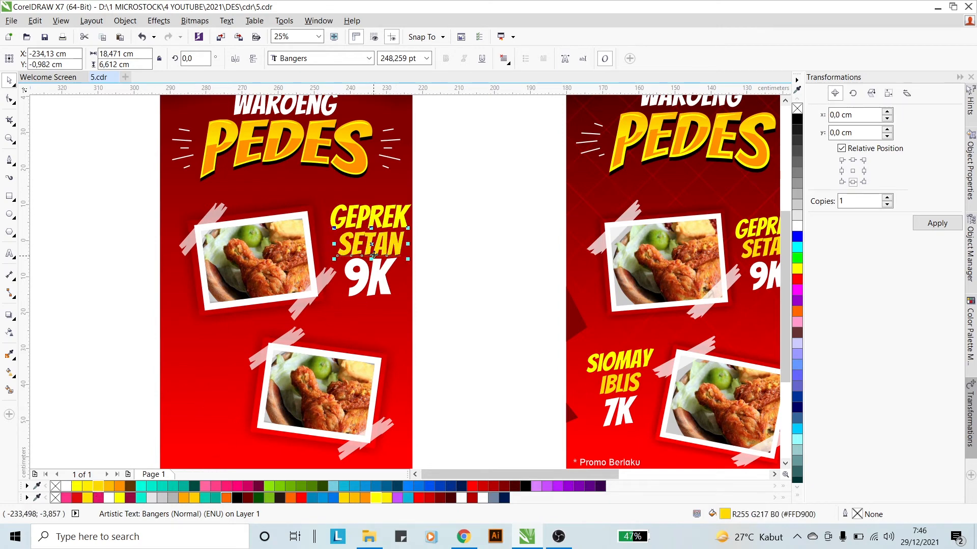
left_click(374, 290)
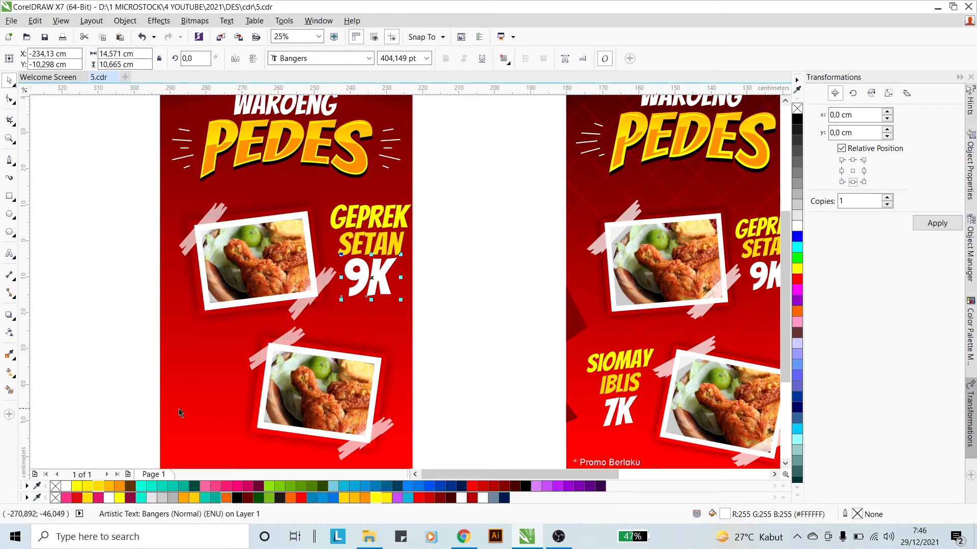
- Tilt the GEPREK SETAN 9K text about 3.8° counter-clockwise and place a copy beside the lower food photo
left_click_drag(444, 287, 387, 209)
left_click(390, 218)
left_click_drag(387, 218, 240, 345)
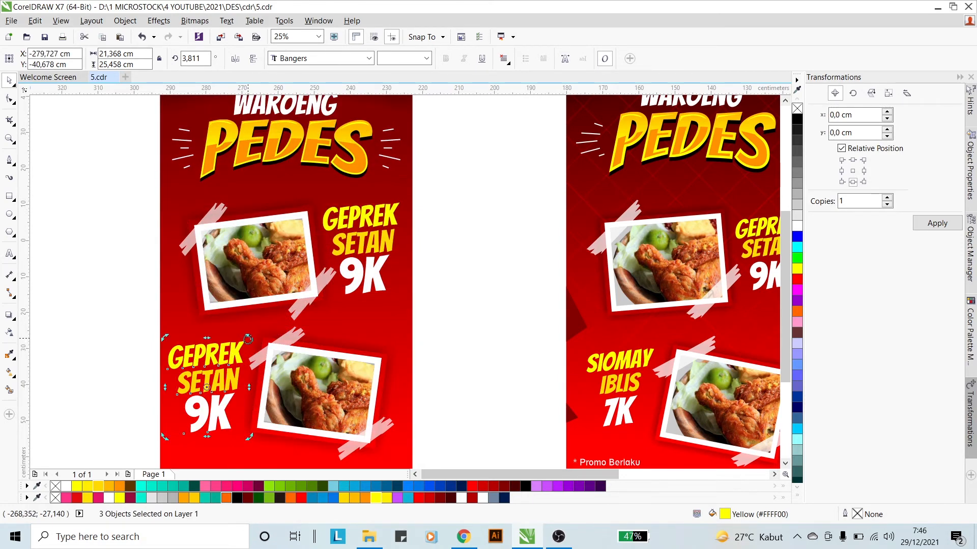
- Level the copied GEPREK SETAN 9K text beside the lower photo
key("Escape")
left_click(220, 359, "ctrl")
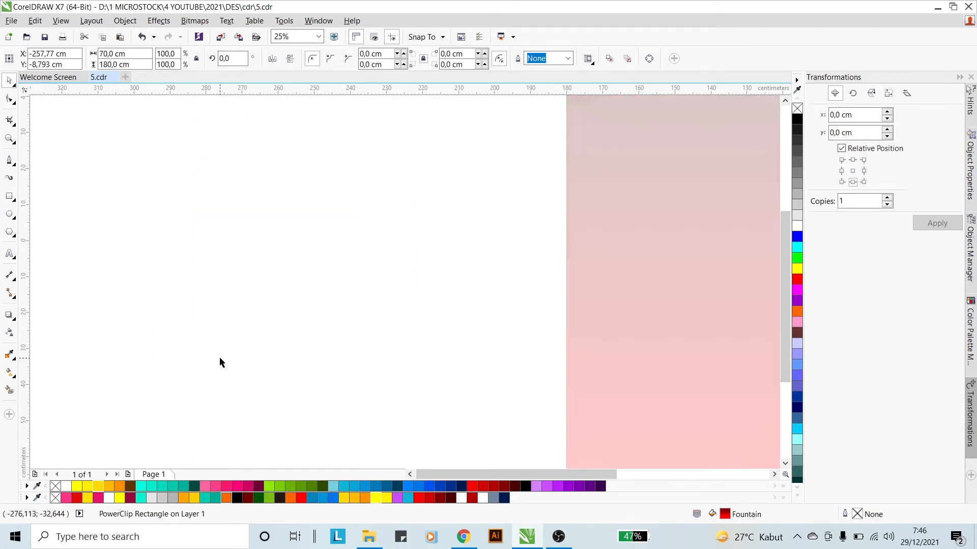
left_click(116, 339, "ctrl")
left_click(118, 340)
left_click(235, 355)
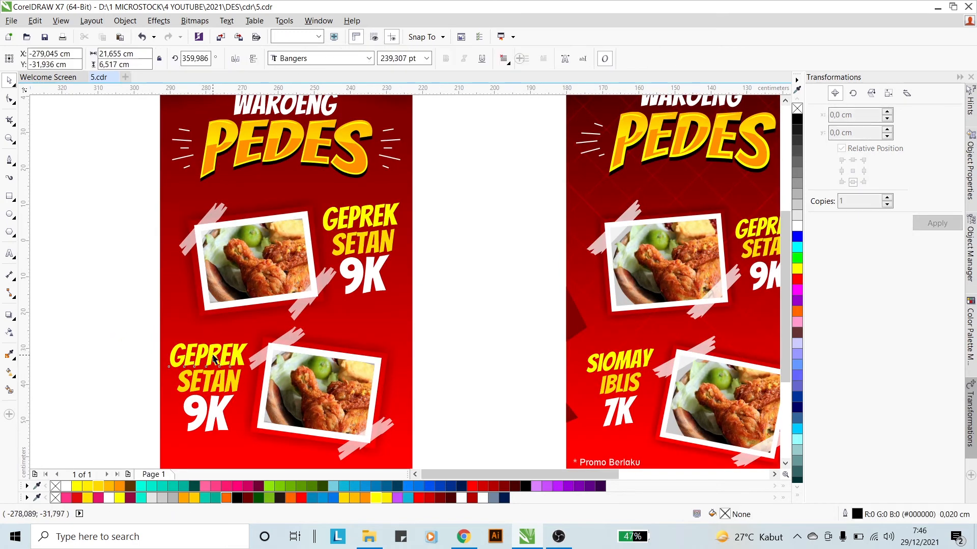
- Change the copied texts beside the lower photo to SIOMAY, IBLIS and 7K
double_click(213, 355)
type("SIOMAY")
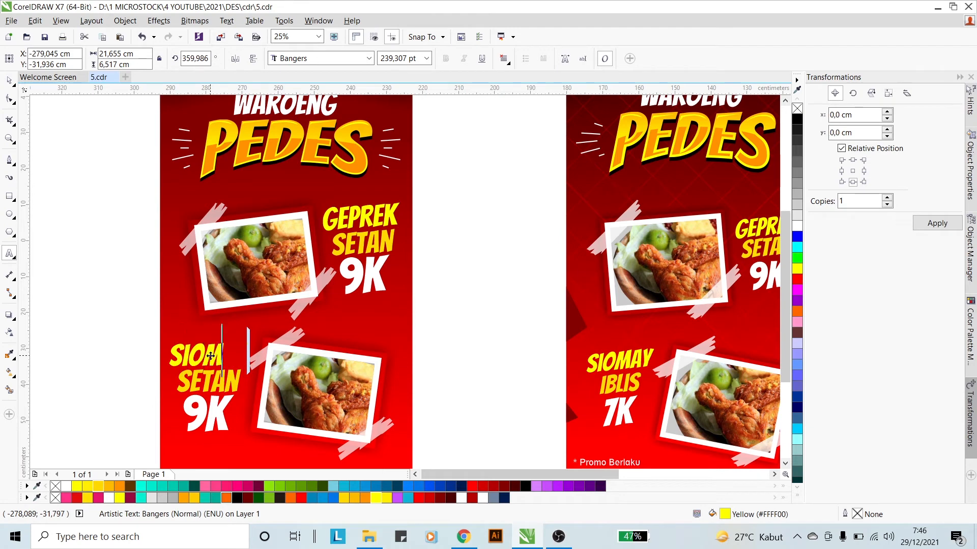
double_click(207, 382)
type("IBLIS")
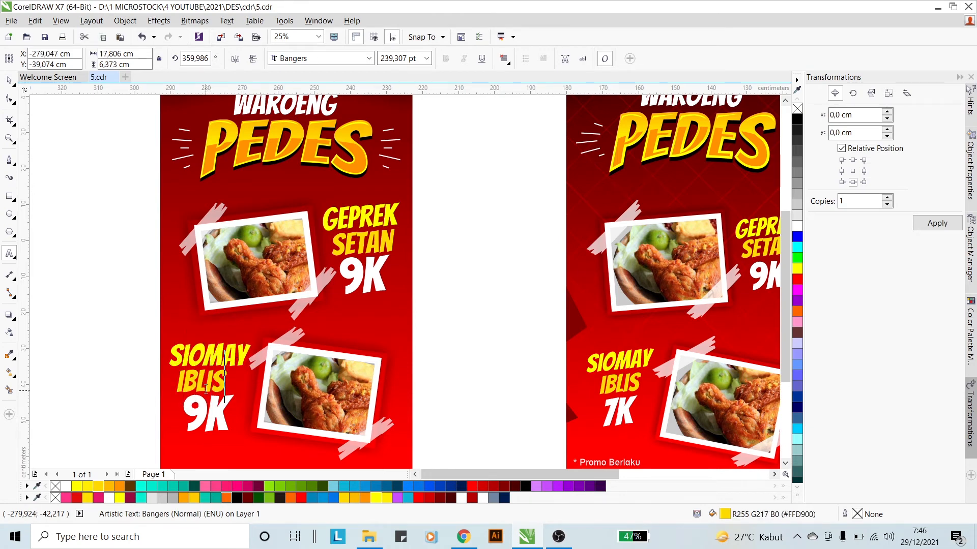
left_click(204, 416)
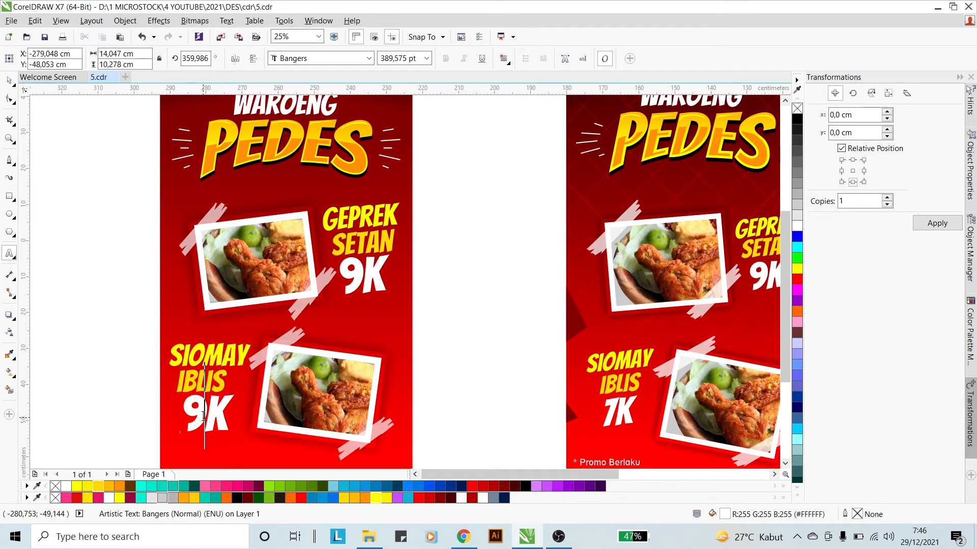
key("BackSpace")
type("7")
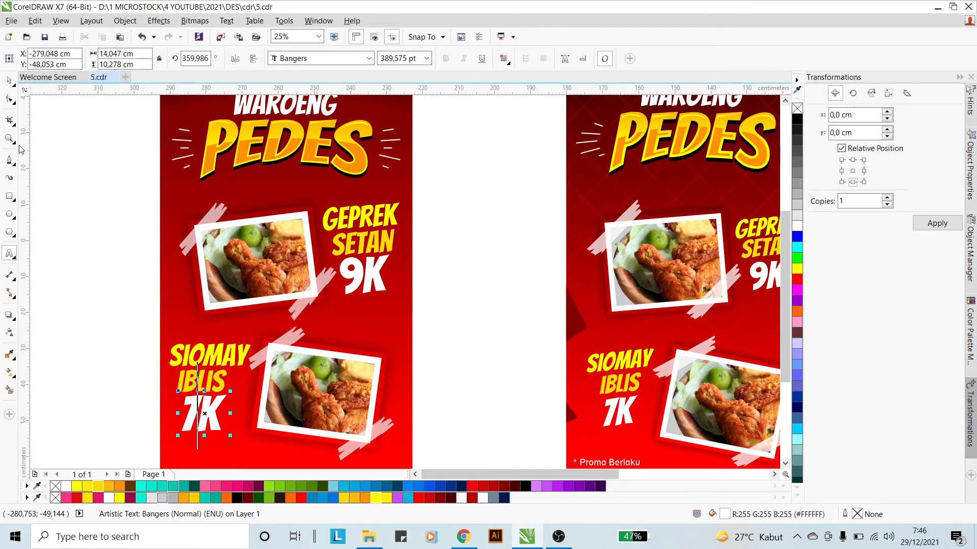
- Tilt the SIOMAY IBLIS 7K text block slightly counter-clockwise beside the lower photo
left_click(9, 80)
left_click_drag(131, 316, 260, 449)
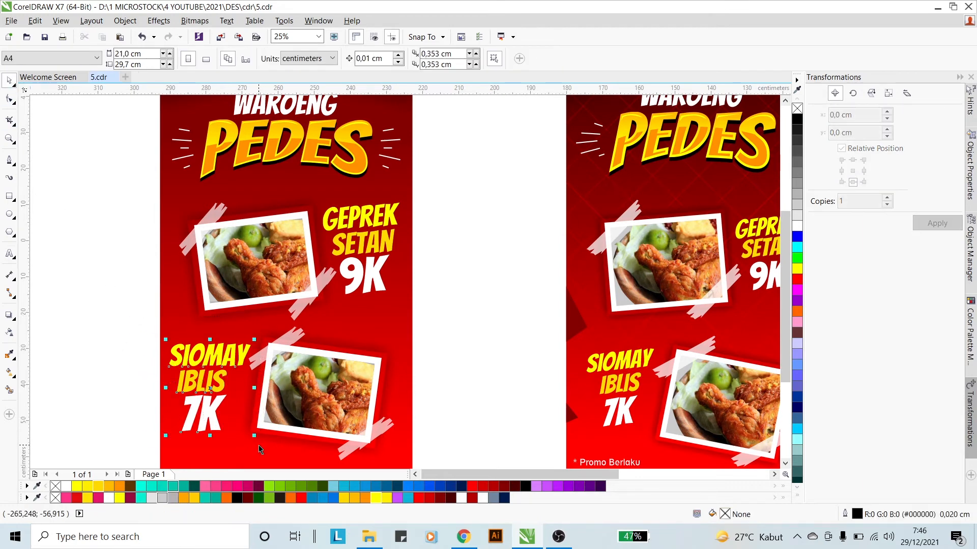
left_click_drag(240, 353, 257, 331)
left_click(244, 349)
left_click(115, 284)
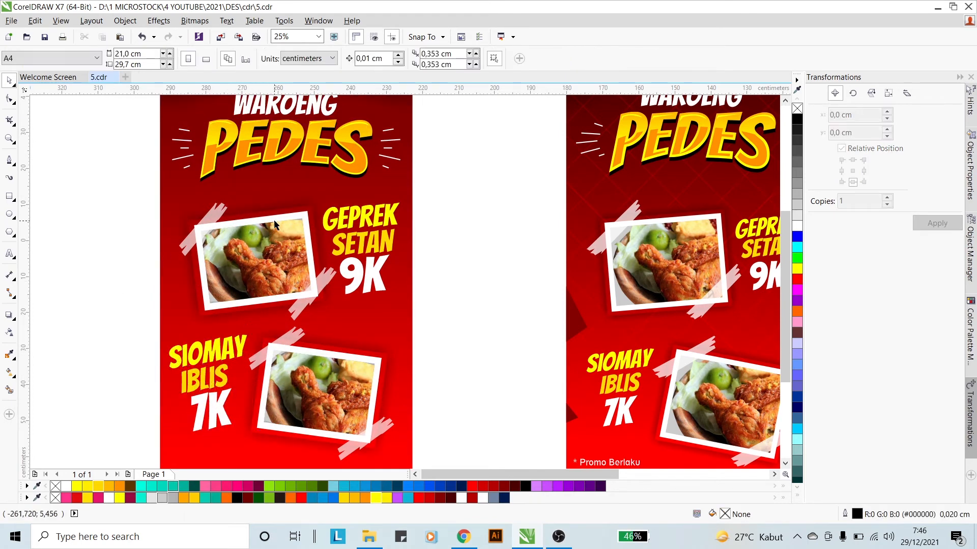
- Start an Arial text with an asterisk below 7K and enlarge it to about 283 pt
scroll(274, 220, "down", 2)
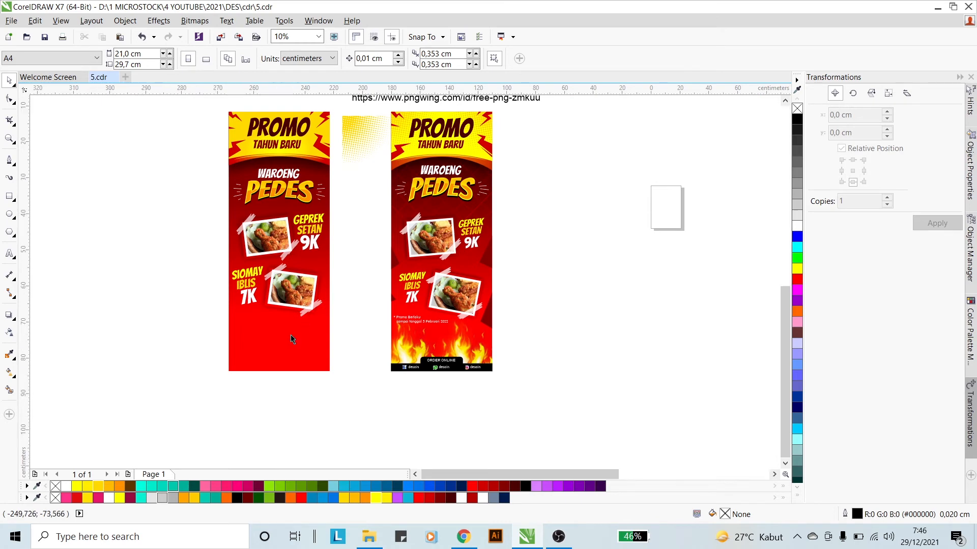
scroll(300, 333, "up", 2)
left_click(615, 296)
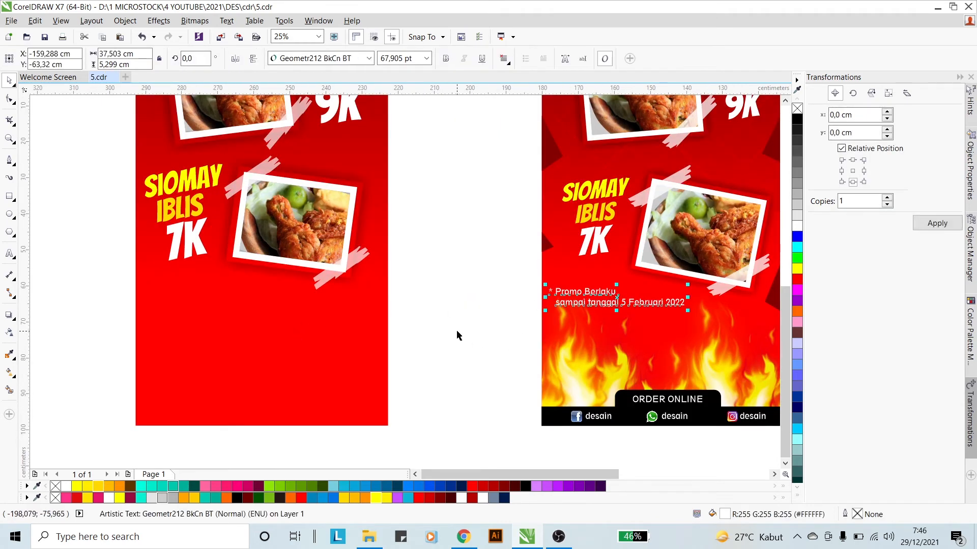
left_click(439, 312)
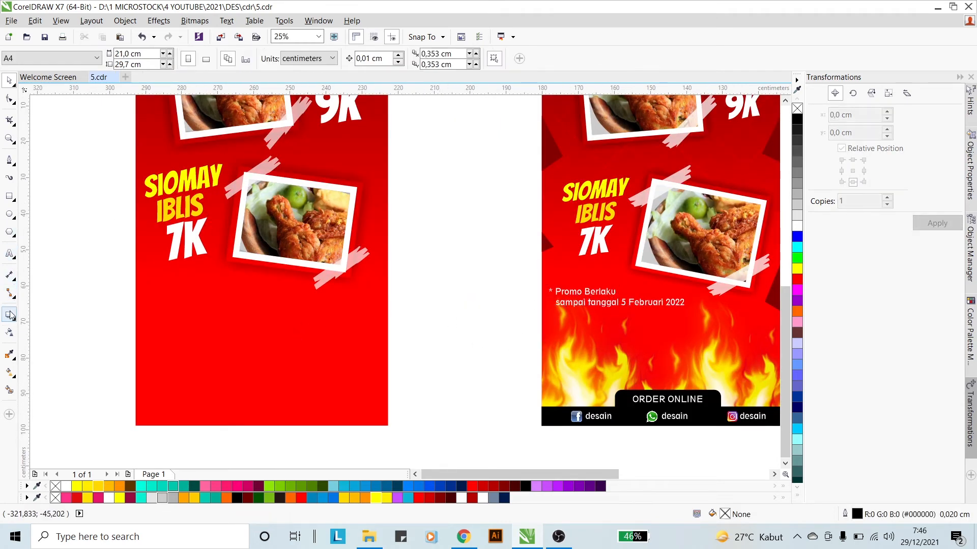
left_click(10, 253)
left_click(154, 297)
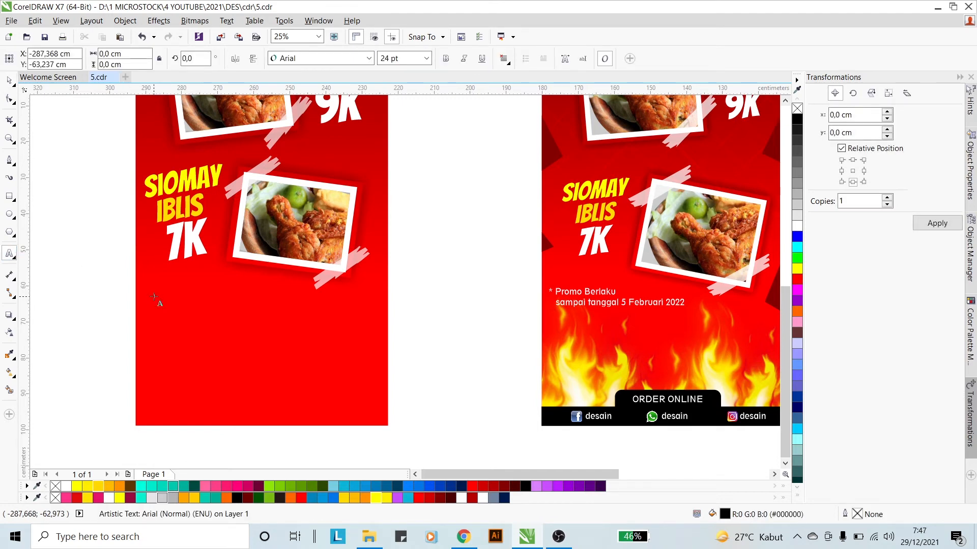
type("*")
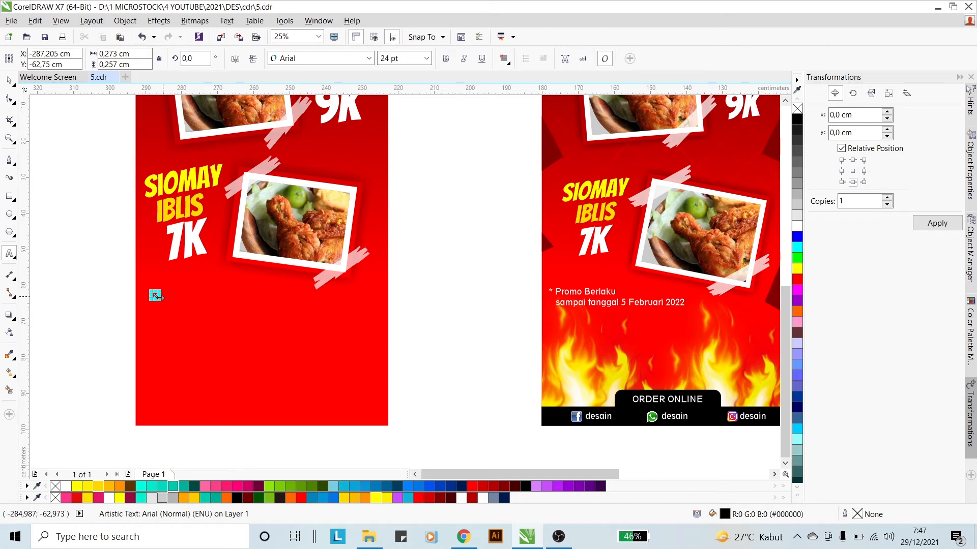
left_click(170, 310)
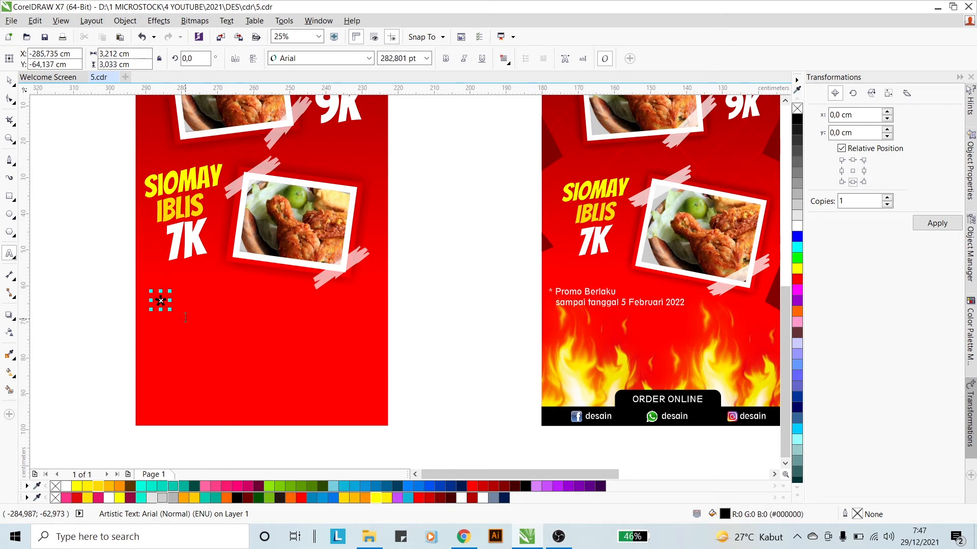
- Complete the note as "*Promo Berlaku" with "sampai tanggal 5 Februari 2022" on a second line
type("Promo ")
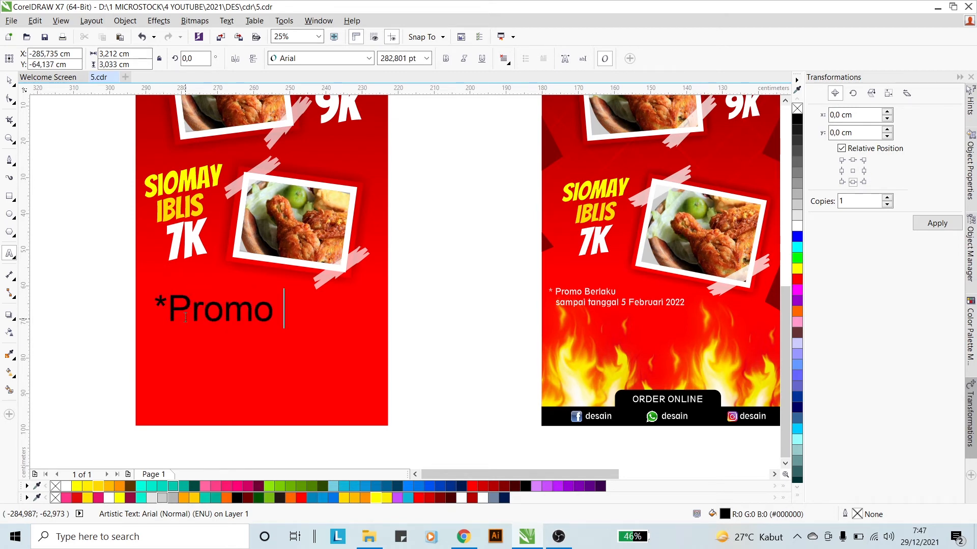
type("Berlaku ")
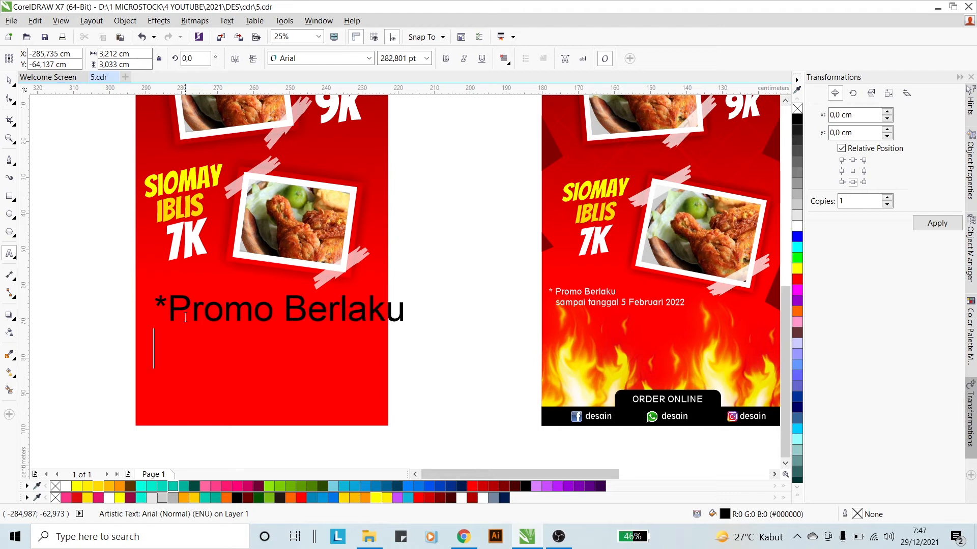
type("sampai tang")
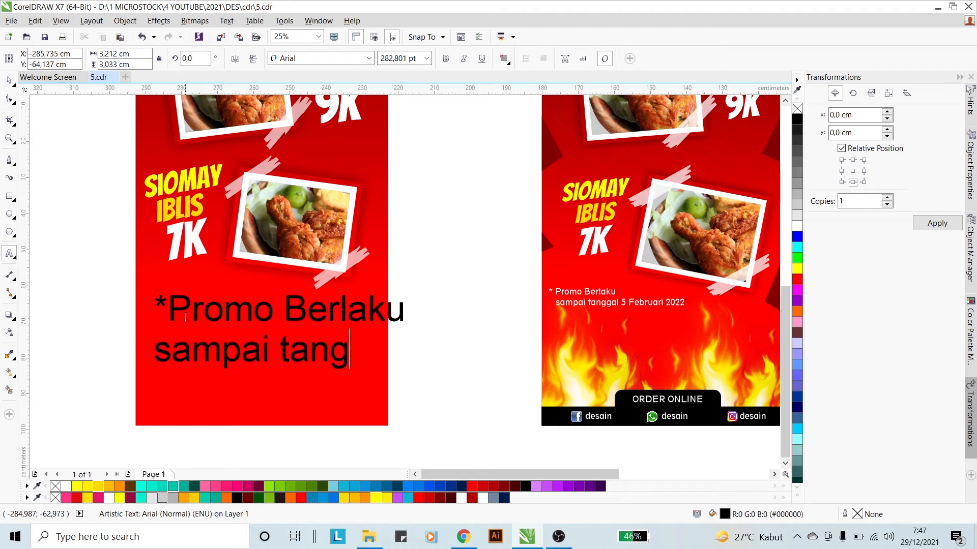
type("gal 5 fe")
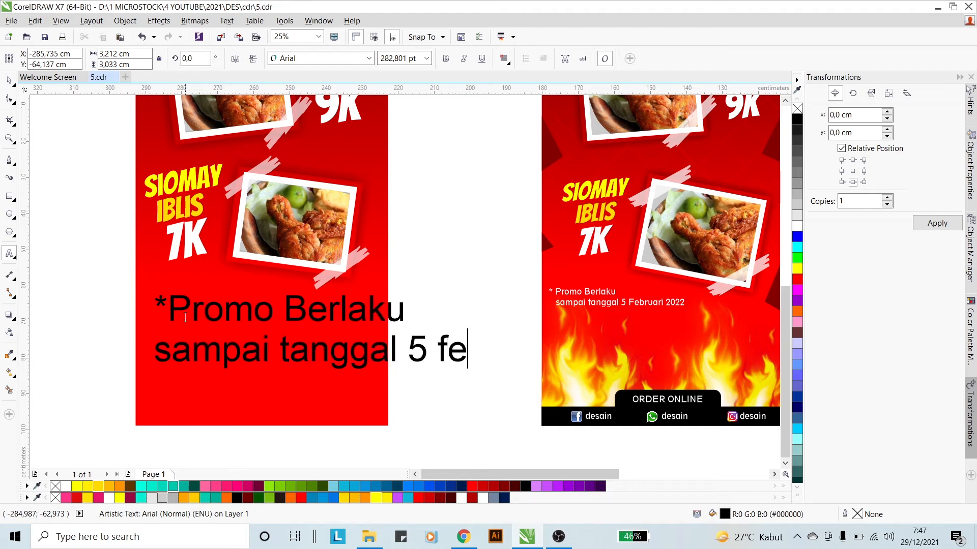
key("BackSpace")
key("BackSpace")
type("Feb")
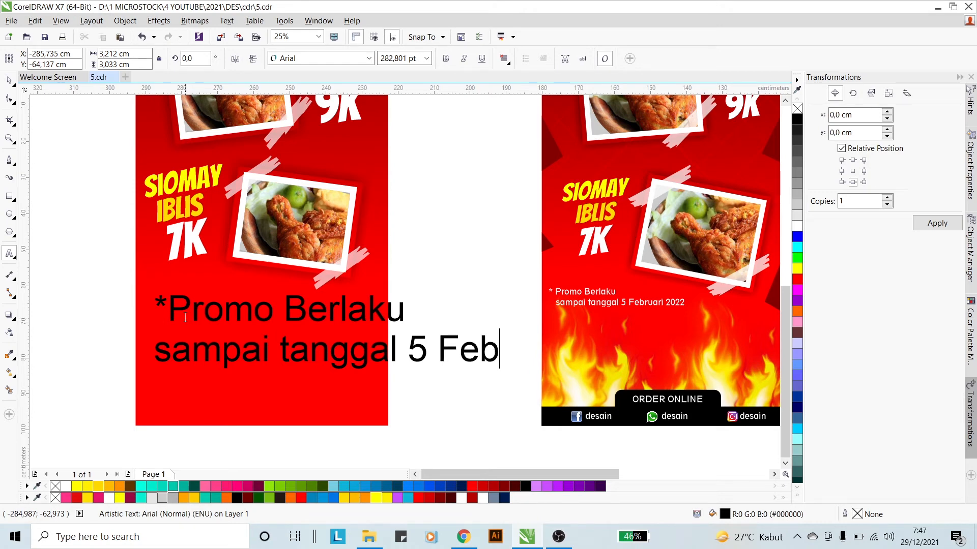
type("ruari 2022")
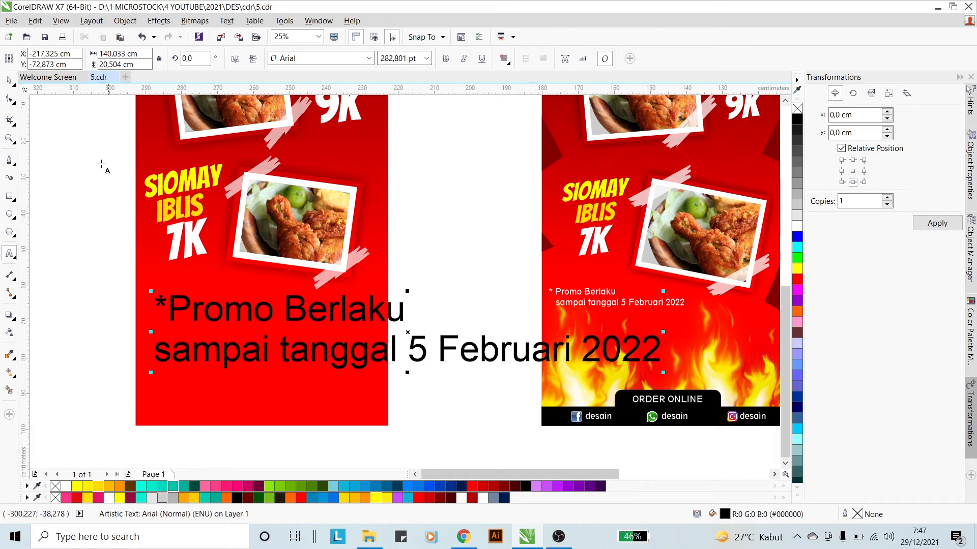
- Split the promo note into separate lines and move the second one slightly up and inward beneath Promo
left_click(9, 81)
left_click_drag(363, 356, 377, 348)
- Fill both promo note lines with white and scale them down to about 97 pt below 7K
left_click(401, 316, "shift")
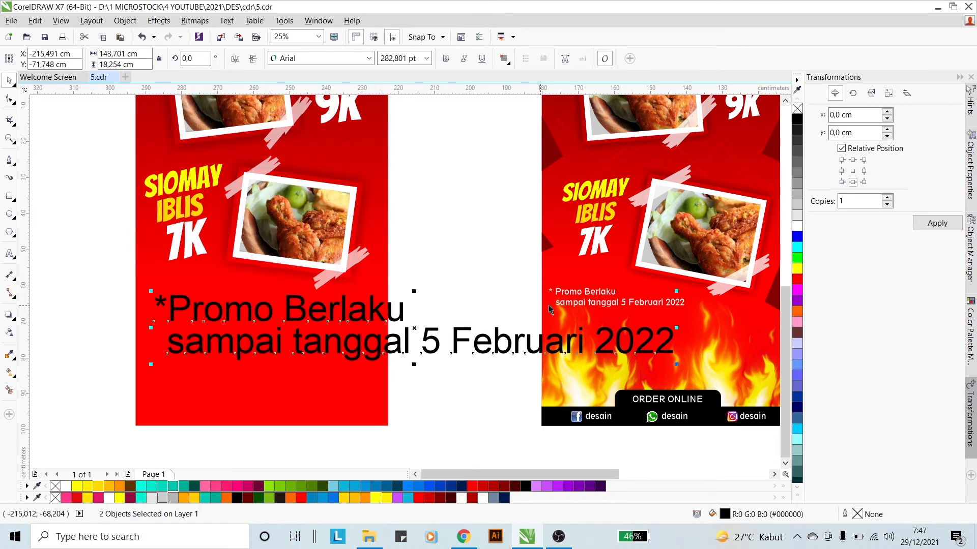
left_click(797, 225)
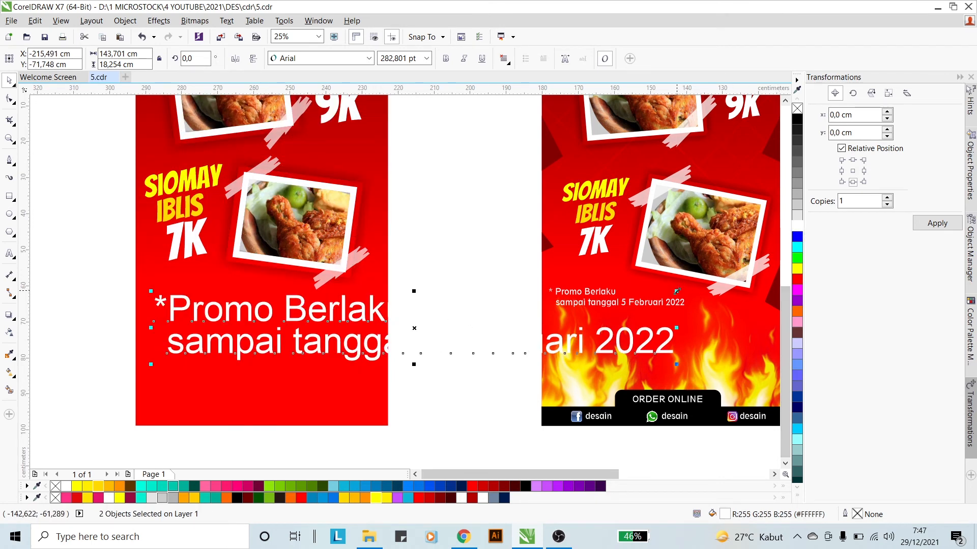
left_click_drag(676, 291, 300, 301)
- Check the reference note's font and apply Geometr212 BkCn BT to both new promo note lines
left_click(592, 297)
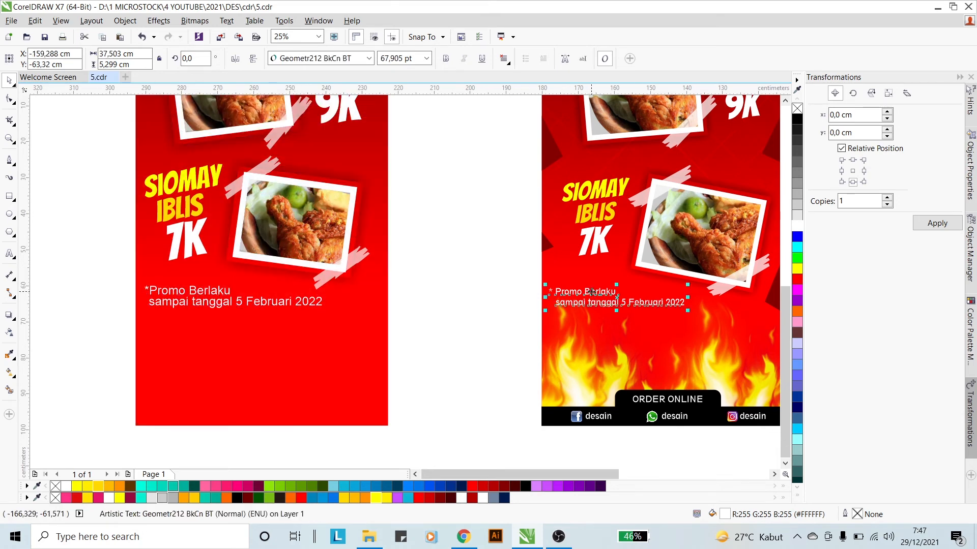
left_click_drag(432, 315, 131, 280)
left_click(297, 58)
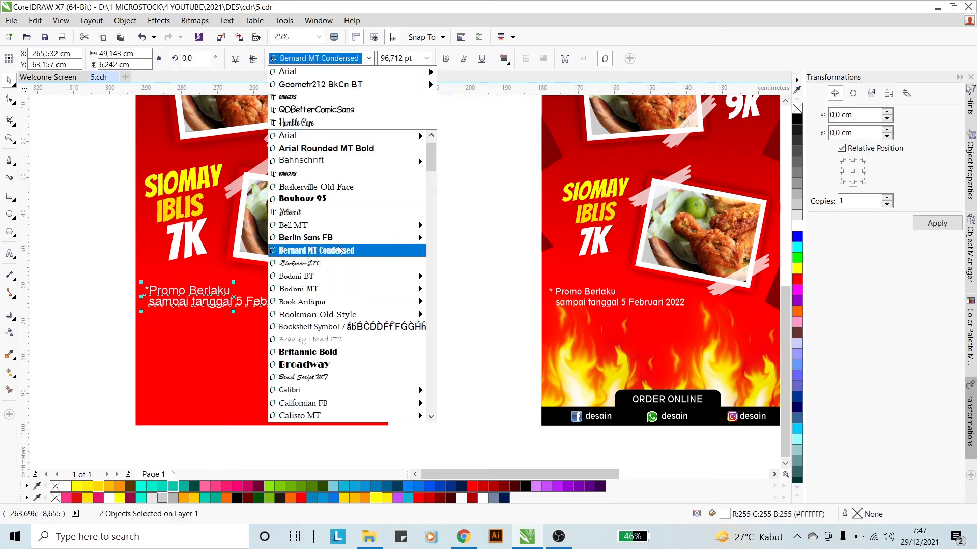
left_click(324, 84)
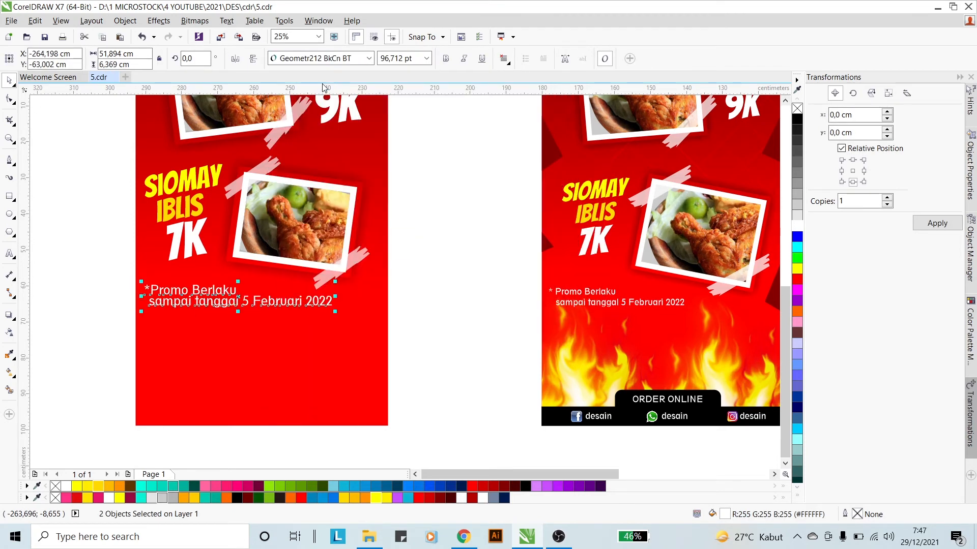
- Move the "sampai tanggal 5 Februari 2022" line slightly down to widen the gap below Promo Berlaku
left_click(413, 326)
left_click(312, 302)
scroll(313, 302, "up", 1)
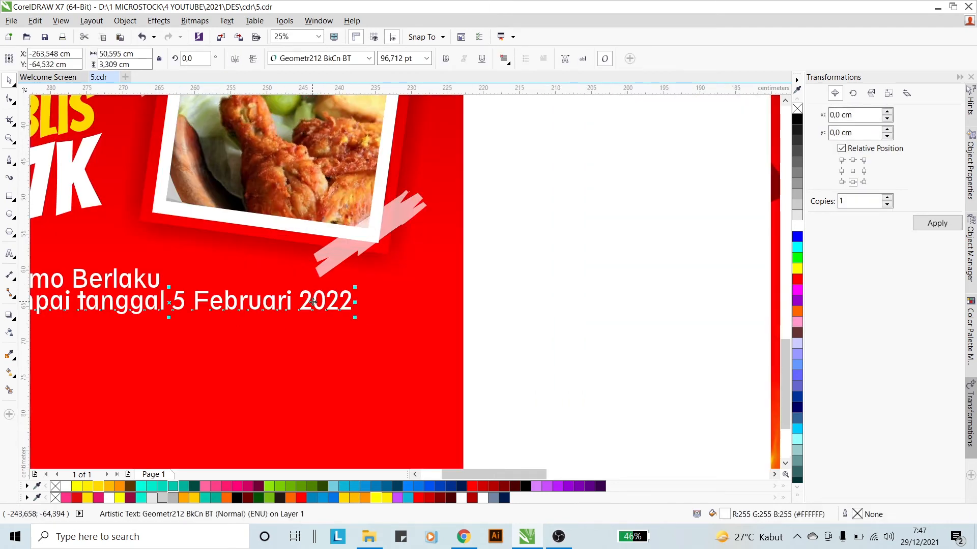
left_click_drag(312, 299, 311, 305)
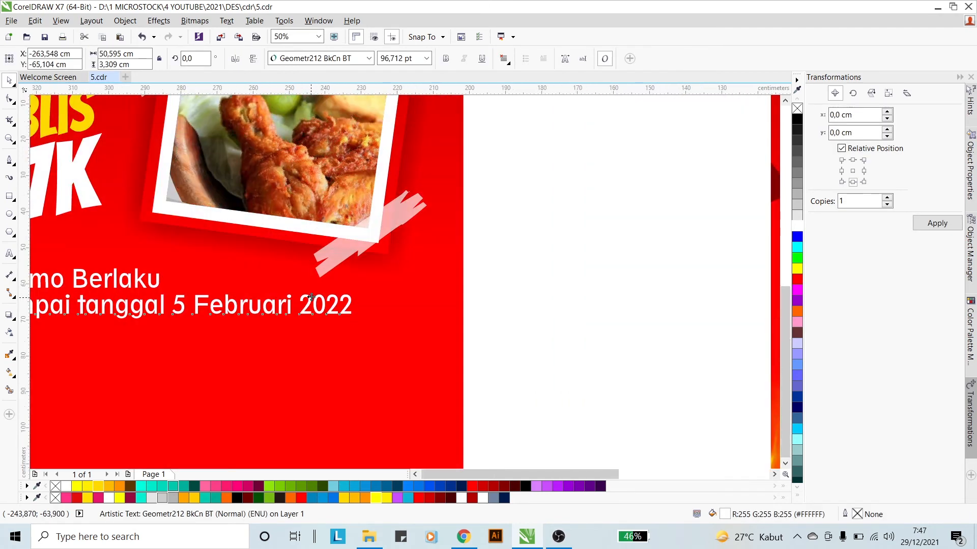
scroll(312, 300, "down", 1)
- Scale both promo note lines down slightly together below the SIOMAY IBLIS 7K text
left_click_drag(424, 331, 138, 277)
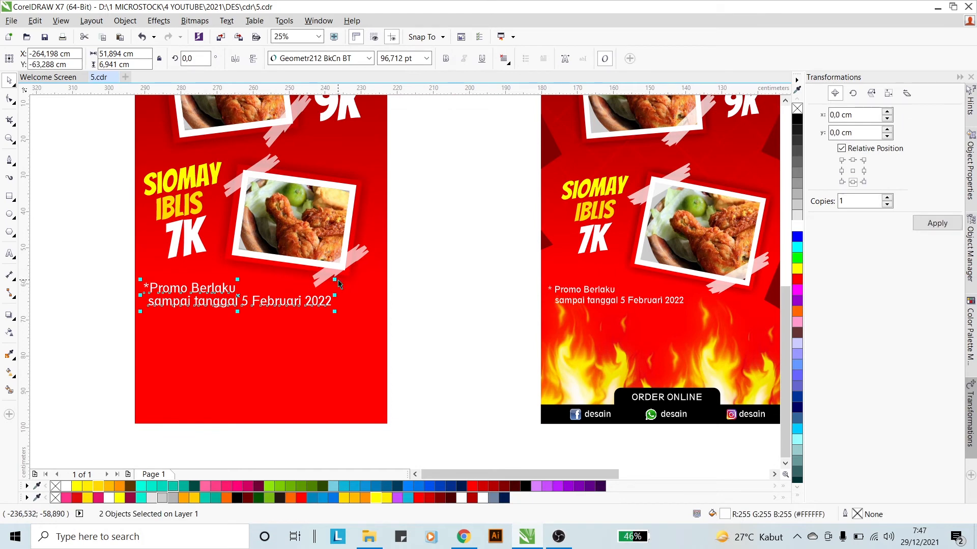
left_click_drag(334, 279, 284, 300)
left_click(433, 304)
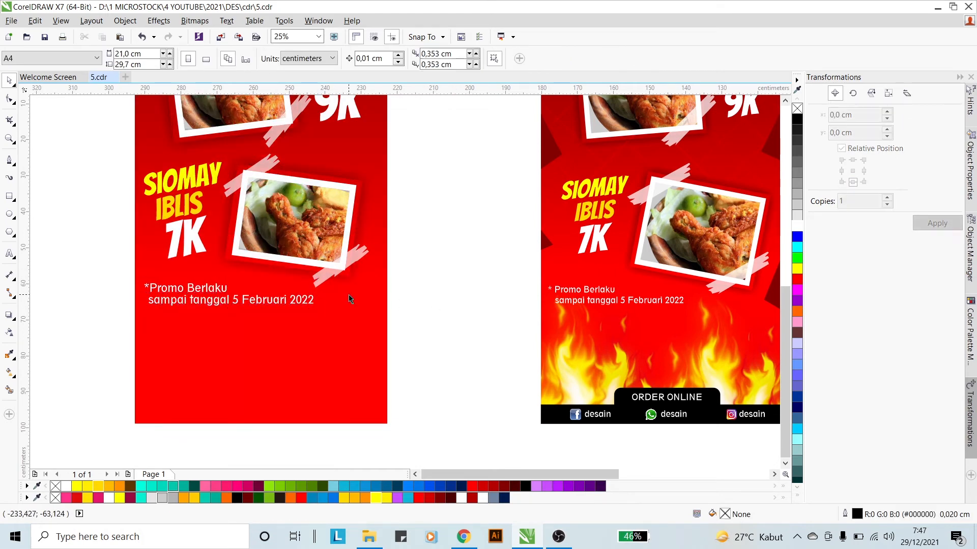
scroll(328, 294, "down", 3)
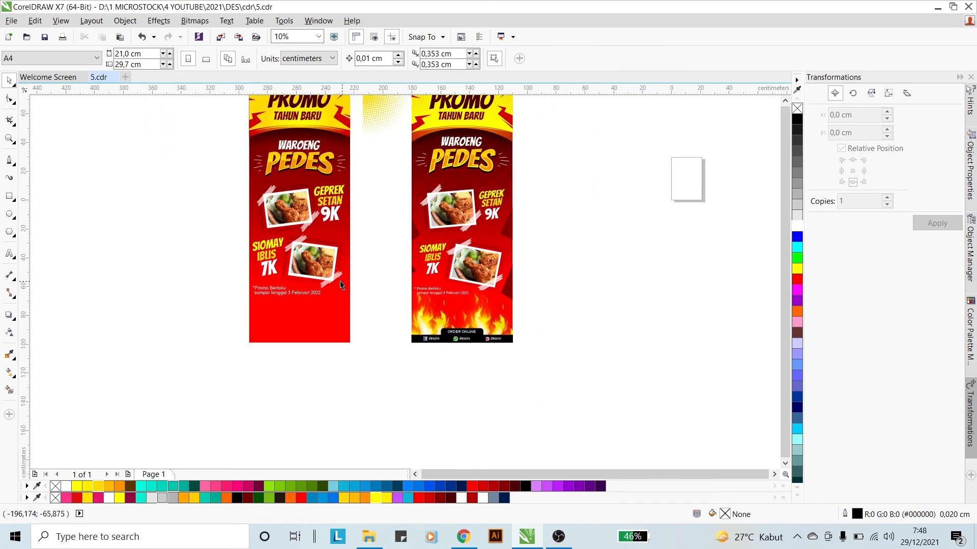
scroll(448, 275, "up", 3)
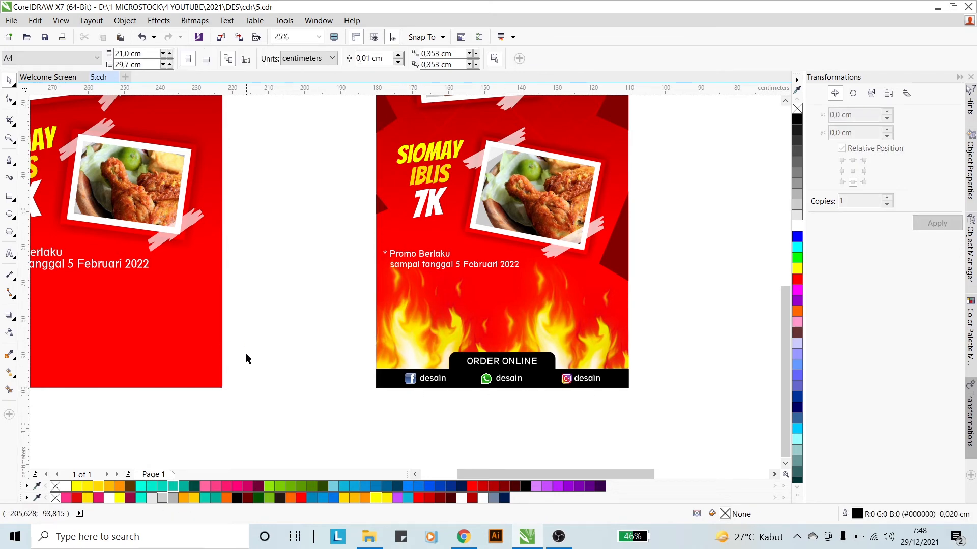
- Draw a rectangle about 70 by 6.7 cm along the new banner's bottom edge, filled black with no outline
left_click(9, 196)
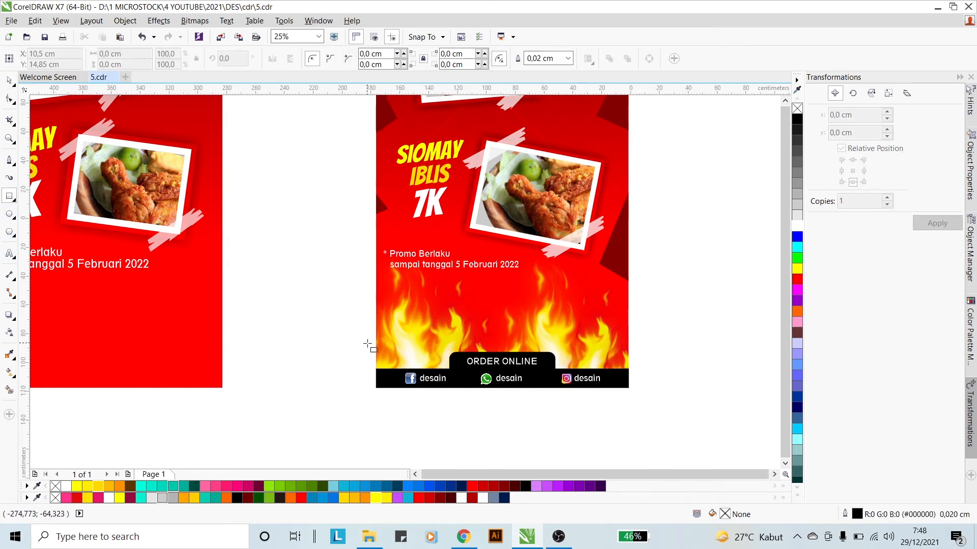
scroll(272, 354, "down", 3)
scroll(272, 355, "up", 3)
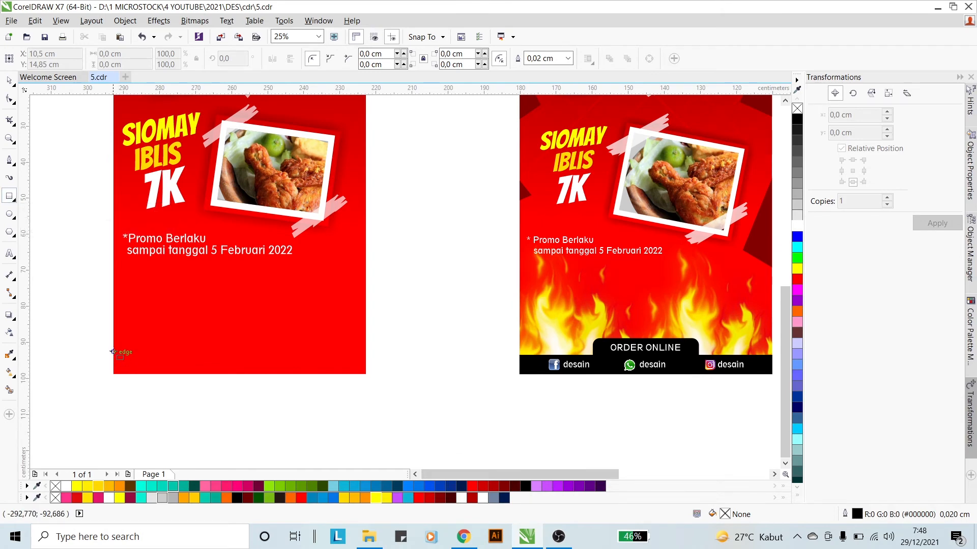
left_click_drag(113, 352, 366, 374)
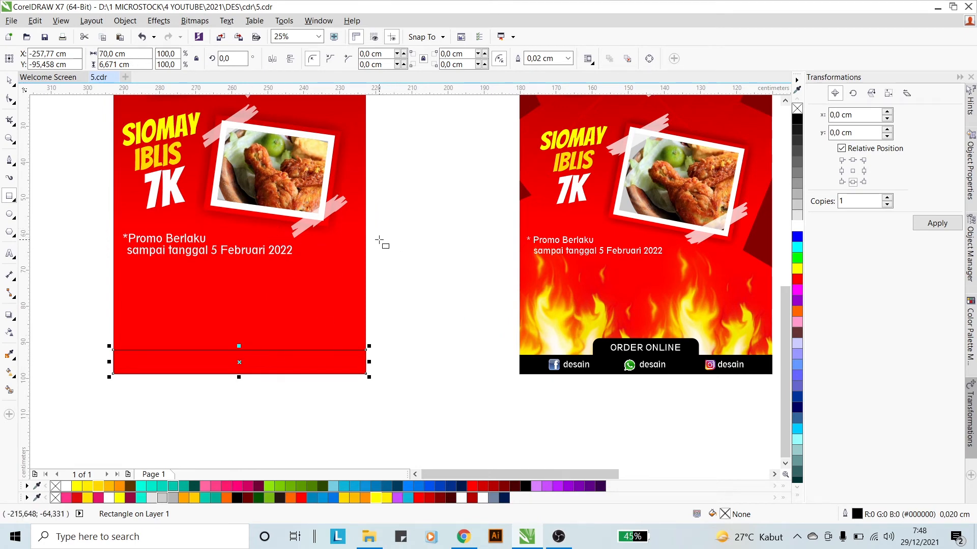
left_click(797, 119)
right_click(797, 108)
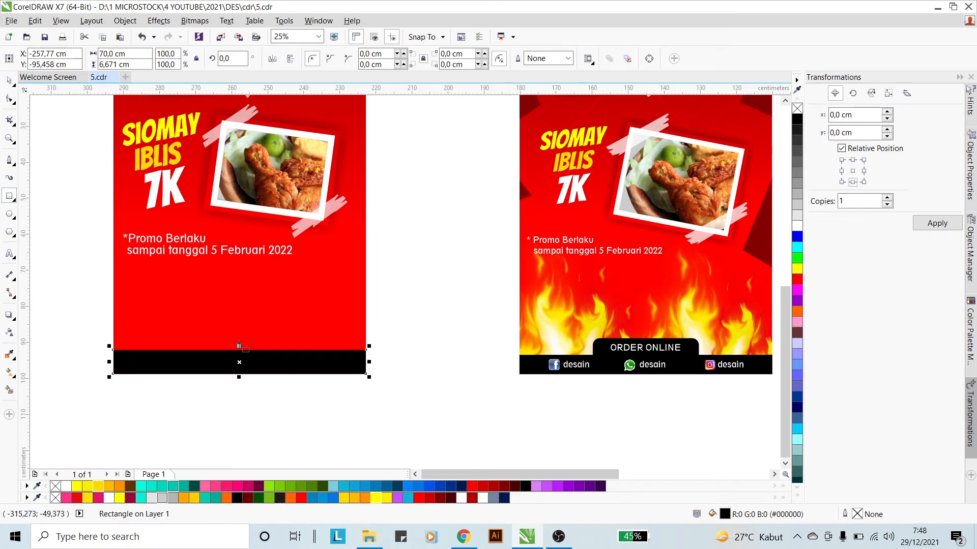
- Draw a black rectangle about 25.4 by 7.5 cm overlapping the bottom bar, with corners rounded about 1.7 cm and no outline
left_click_drag(182, 332, 275, 361)
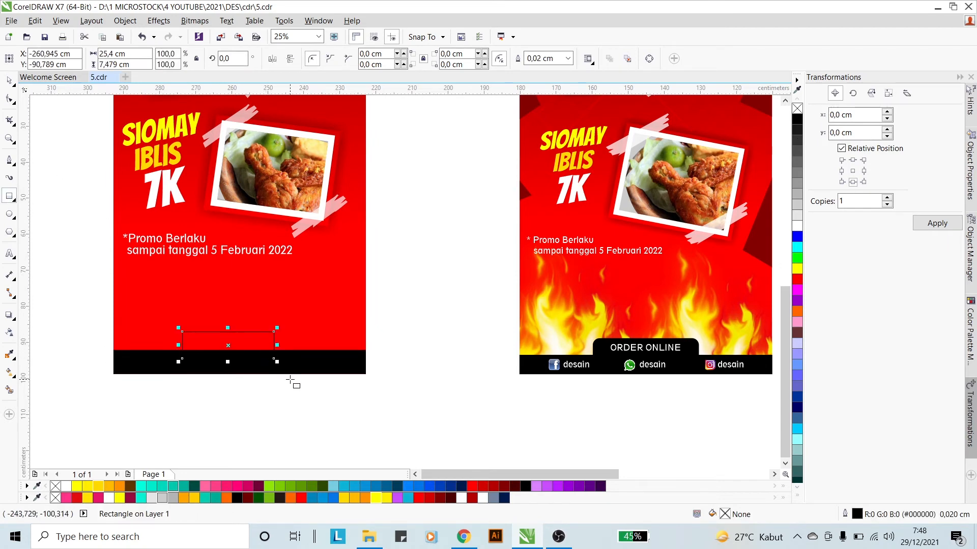
left_click(13, 99)
scroll(175, 370, "up", 1)
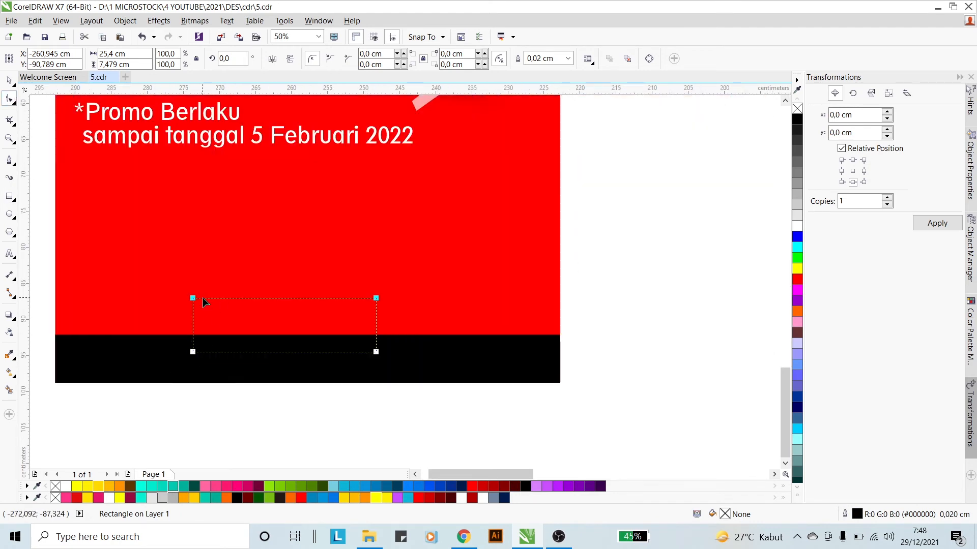
left_click_drag(197, 302, 208, 316)
left_click(9, 81)
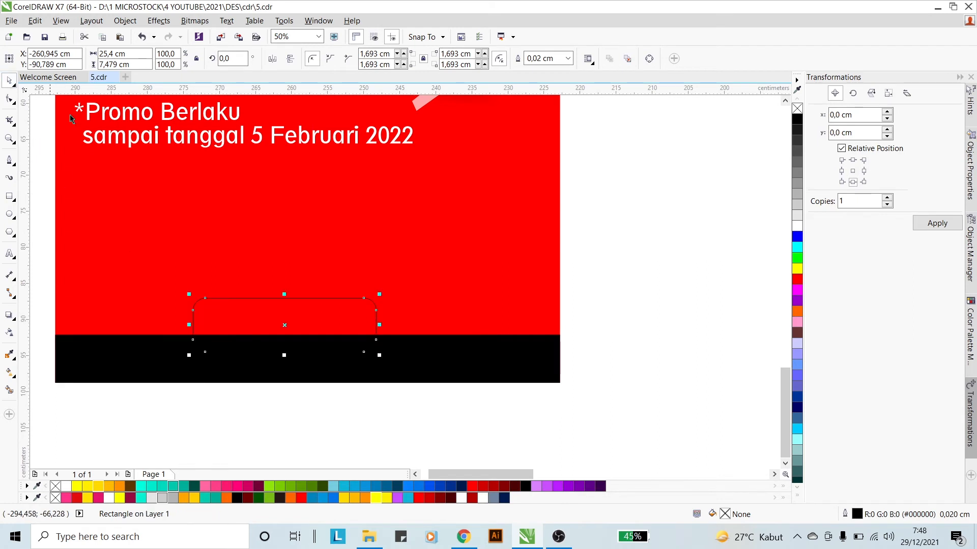
left_click(797, 118)
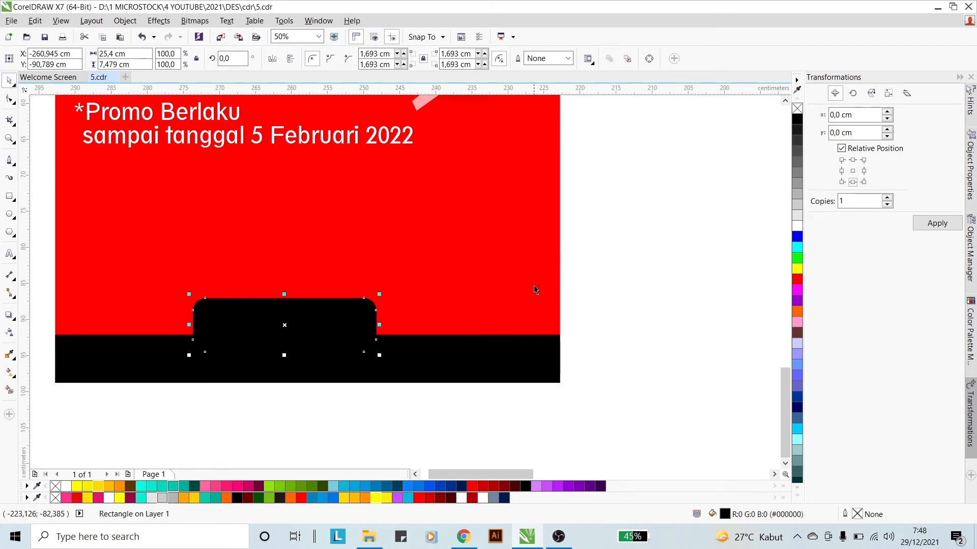
- Centre the rounded black tab horizontally on the bottom bar and widen it slightly on both sides
left_click(432, 356, "shift")
key("c")
left_click(600, 287)
scroll(377, 289, "down", 1)
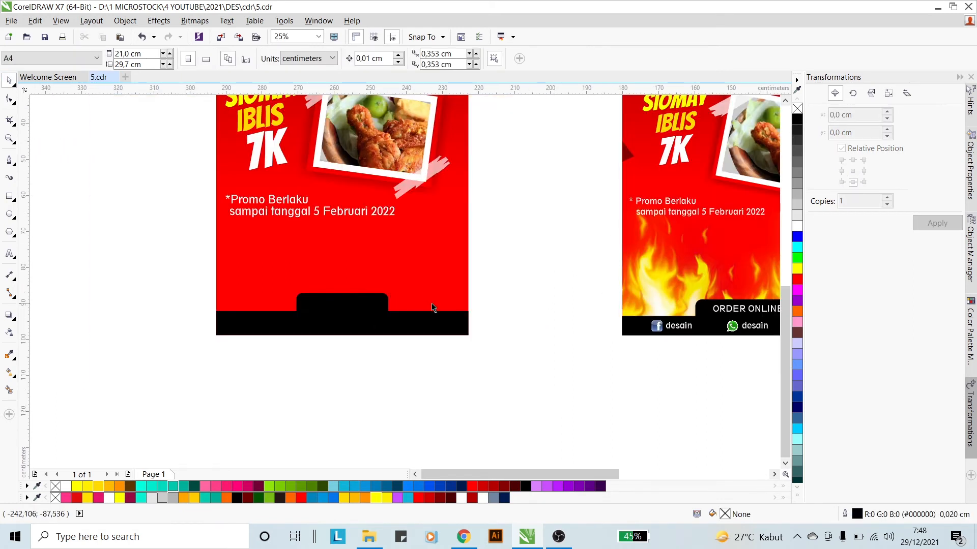
left_click(350, 305)
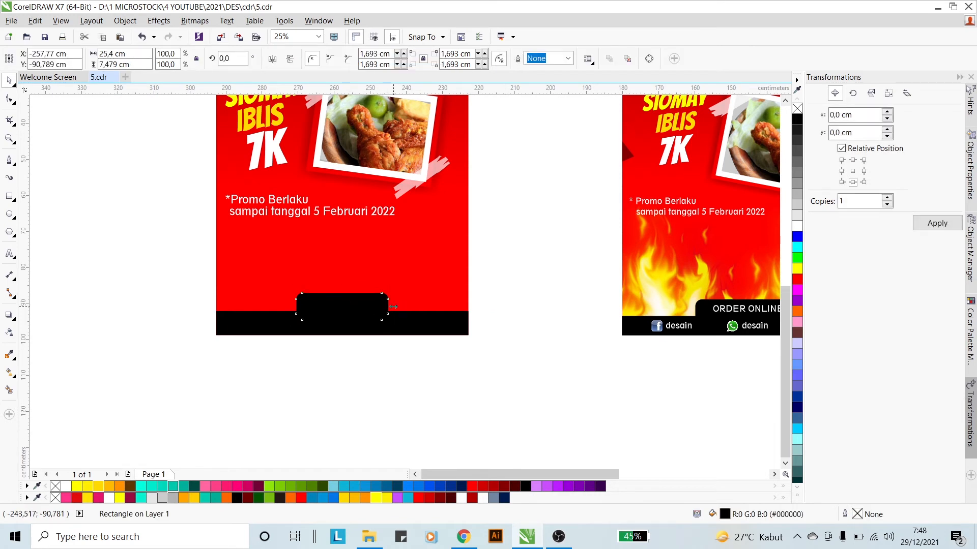
left_click_drag(393, 306, 401, 306)
left_click(488, 327)
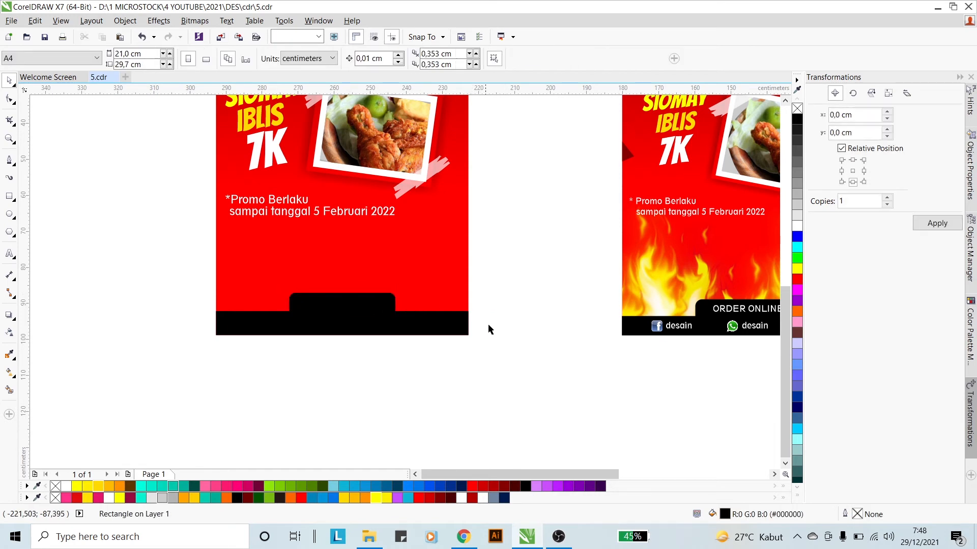
- Copy the ORDER ONLINE text and the social media contact row from the reference banner onto the new black bar
left_click(661, 331)
scroll(519, 322, "down", 1)
scroll(574, 323, "up", 1)
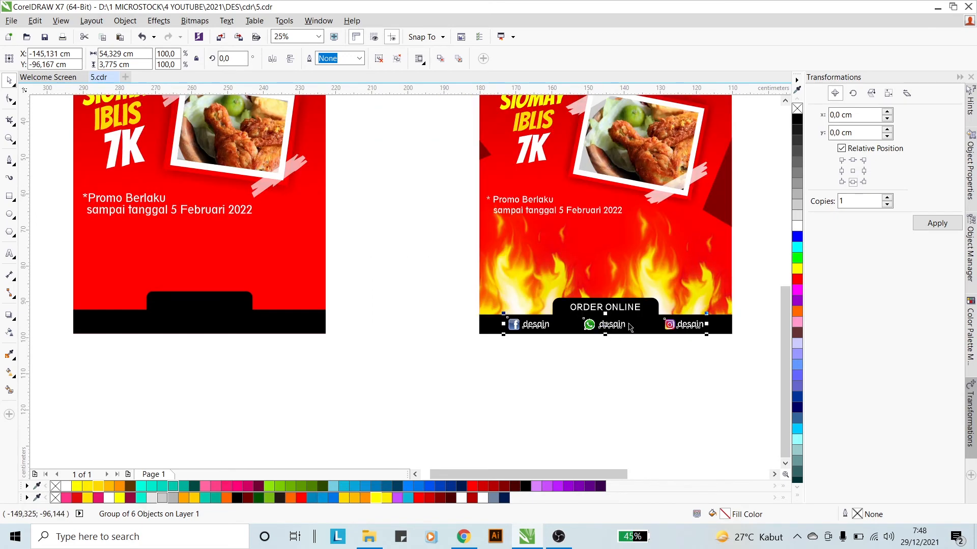
left_click_drag(714, 357, 492, 305)
left_click_drag(605, 305, 244, 302)
scroll(214, 323, "up", 1)
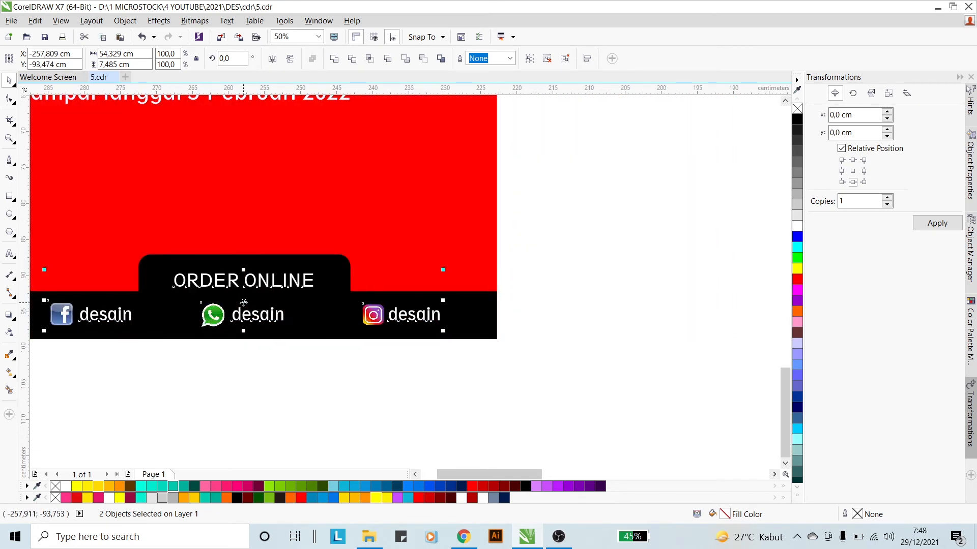
- Centre the copied social media contact row horizontally on the black bottom bar
left_click_drag(493, 392, 54, 300)
key("c")
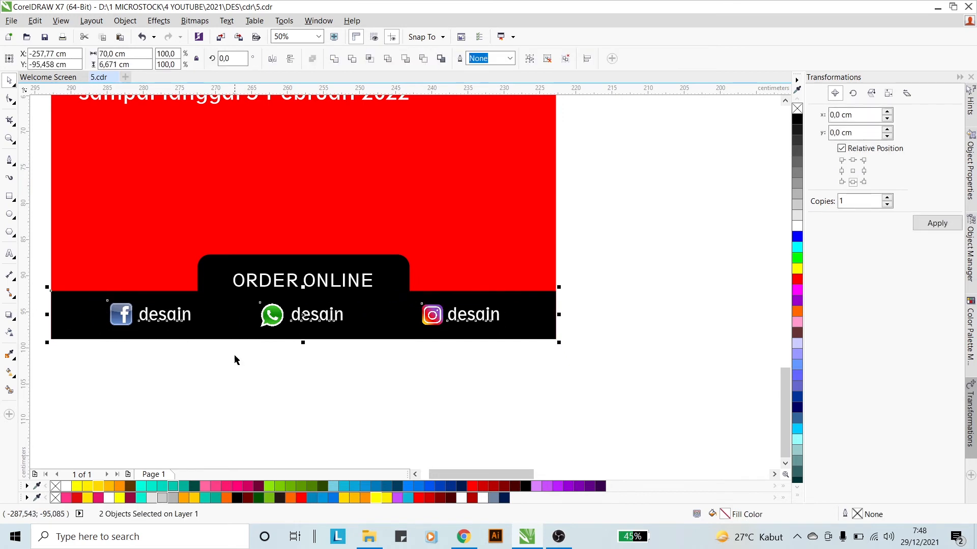
left_click(234, 357)
left_click(320, 328)
left_click(316, 319)
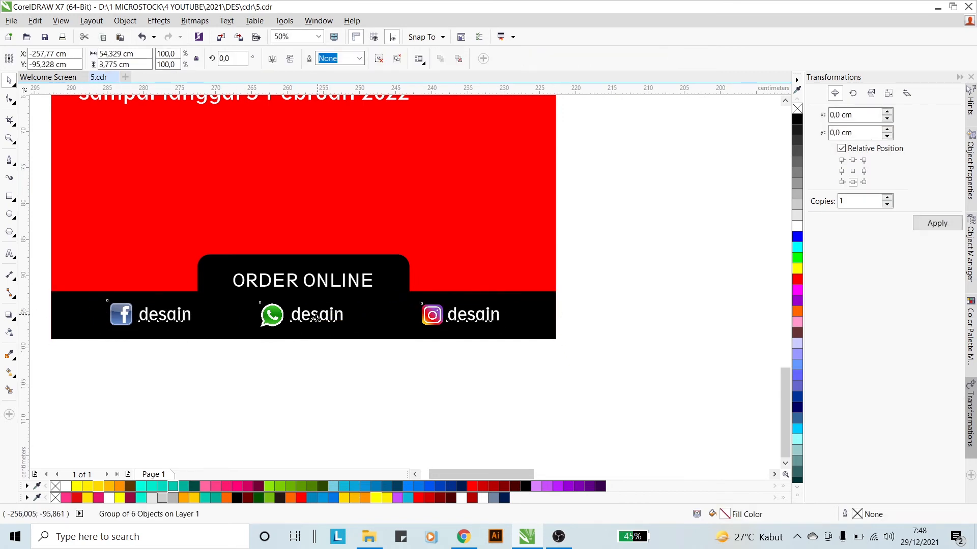
left_click_drag(316, 320, 311, 316)
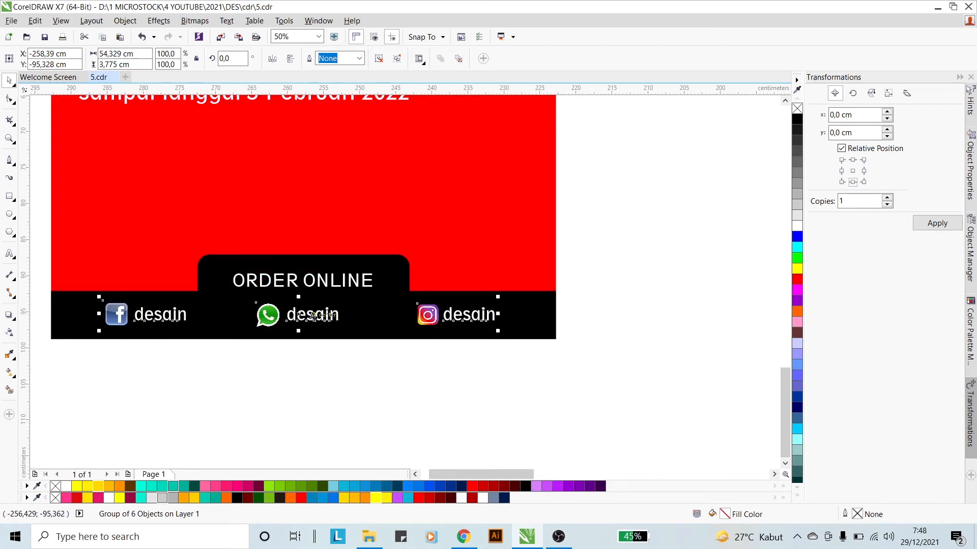
left_click(530, 310, "shift")
key("c")
left_click(626, 283)
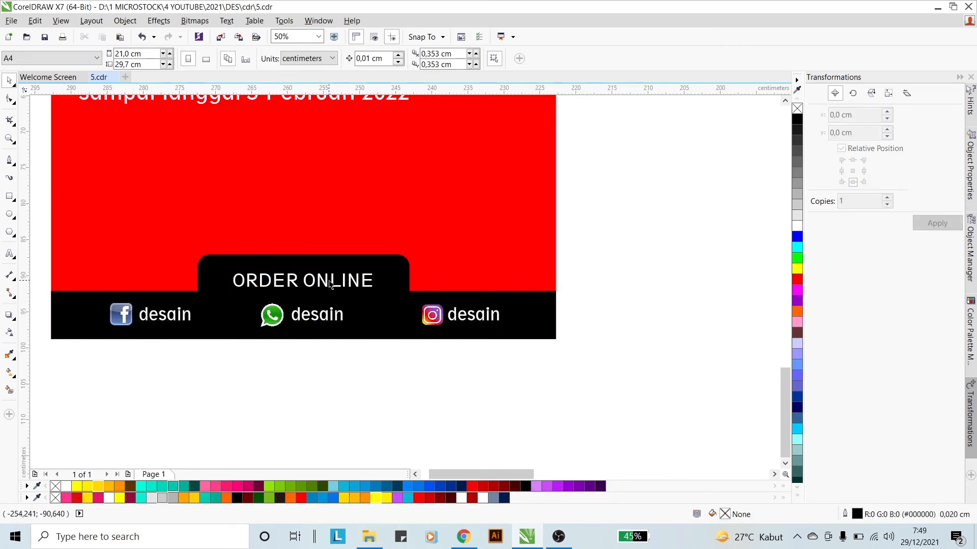
- Move the ORDER ONLINE text slightly up within the rounded black tab
left_click_drag(332, 281, 332, 276)
left_click(394, 373)
scroll(381, 321, "down", 1)
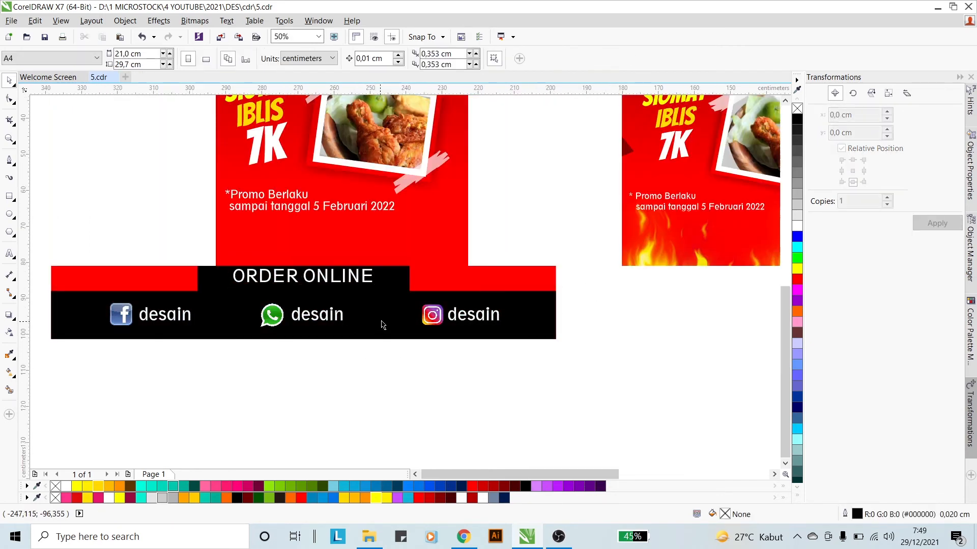
- Copy the pngwing.com link text placed above the reference banner
scroll(382, 325, "down", 3)
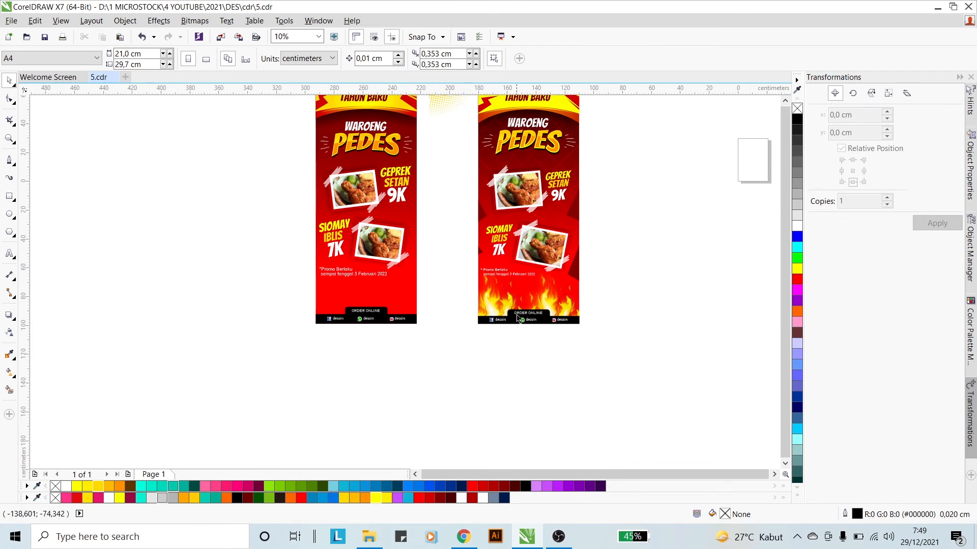
left_click(502, 308)
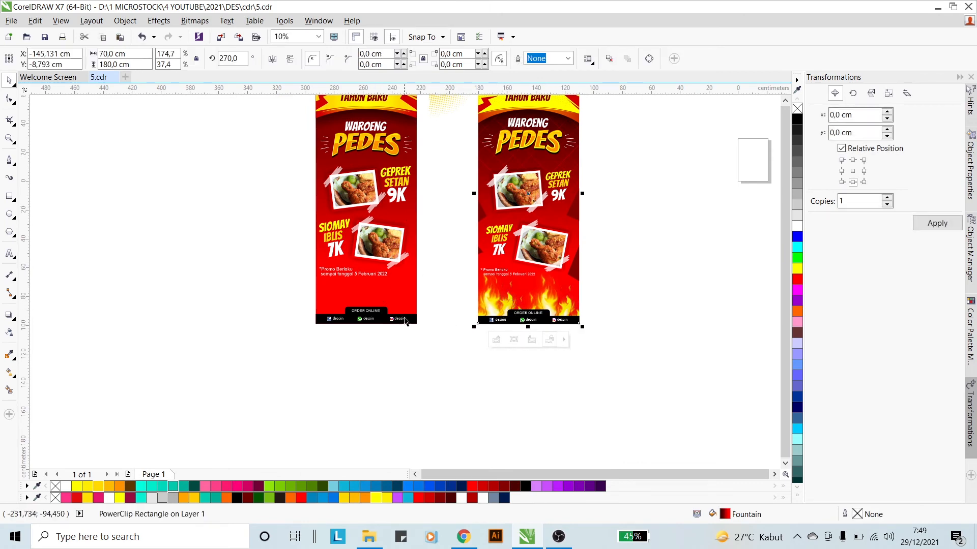
scroll(405, 320, "down", 1)
scroll(472, 234, "up", 1)
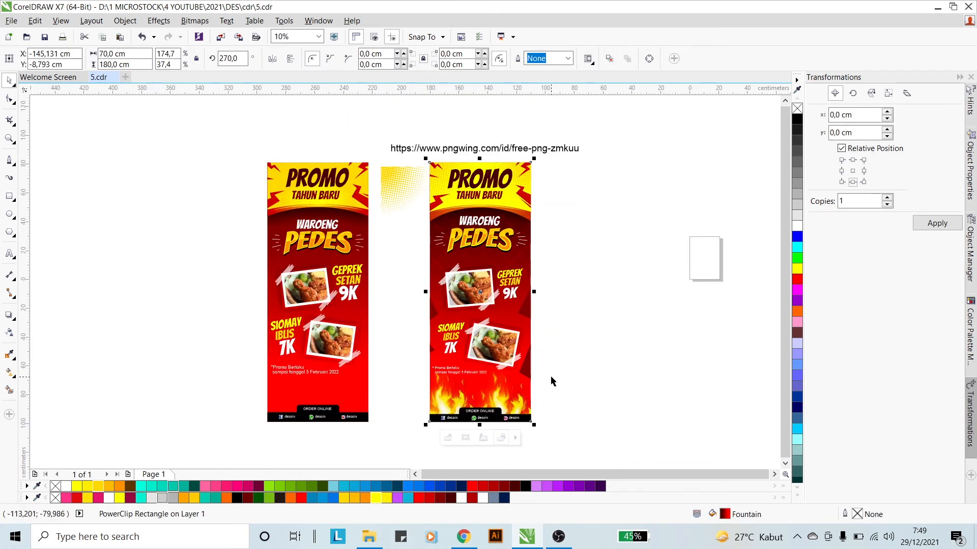
left_click(524, 148)
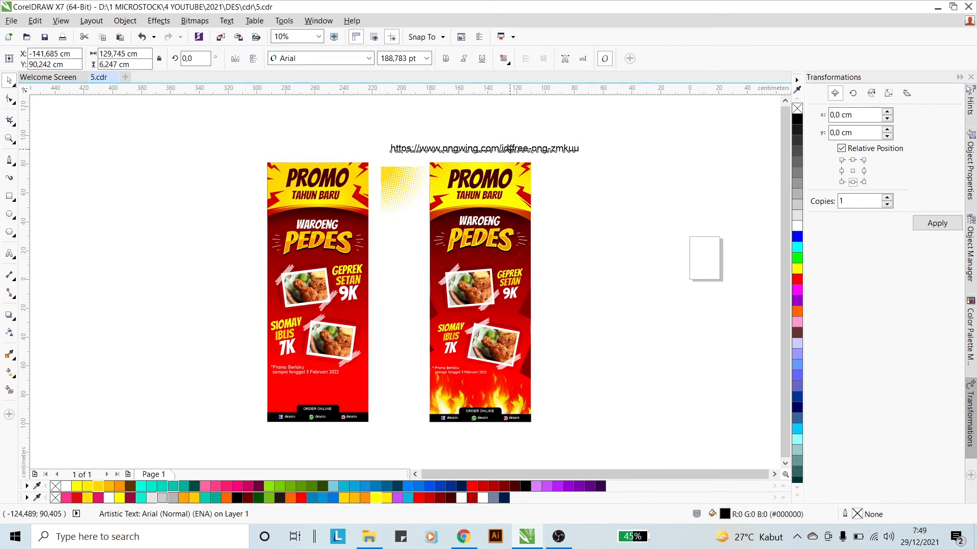
double_click(509, 149)
key("ctrl+a")
key("ctrl+c")
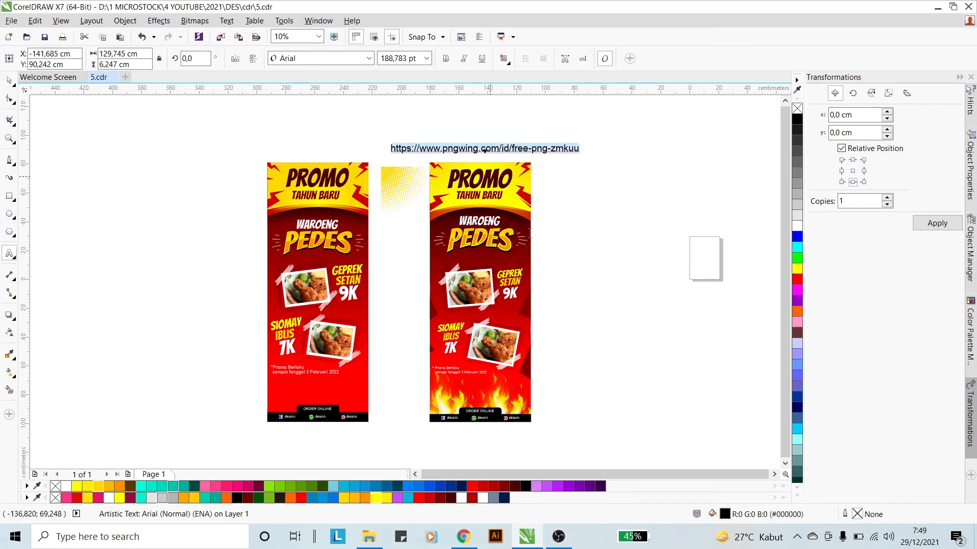
left_click(9, 79)
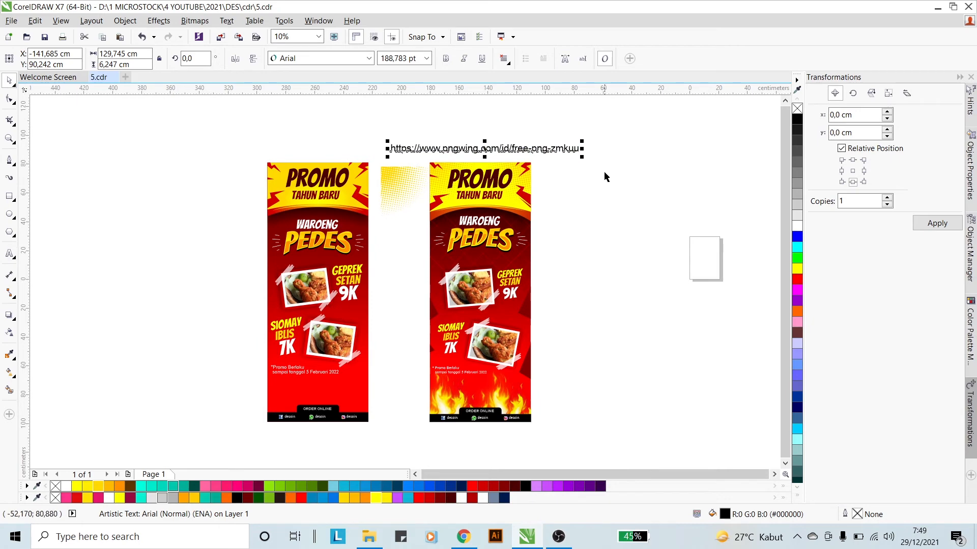
left_click(554, 149)
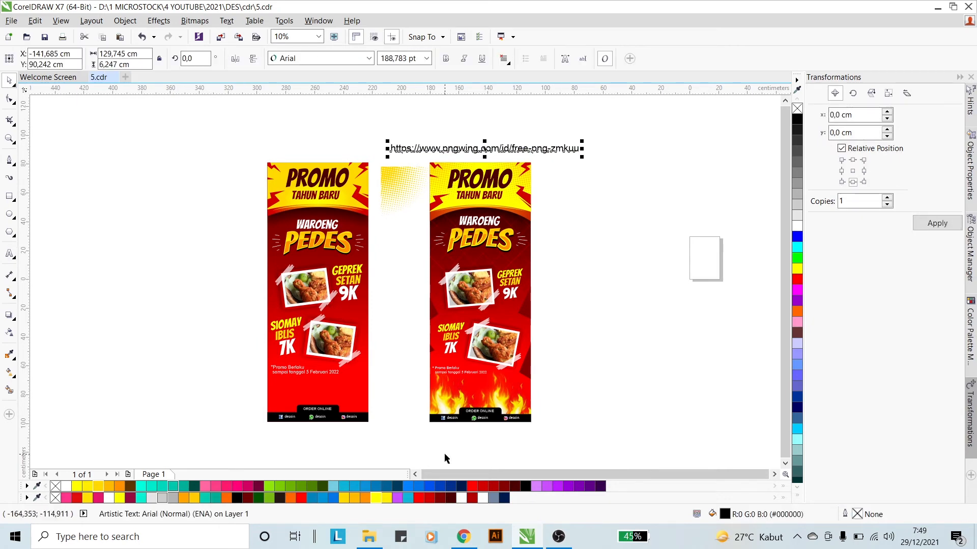
left_click(463, 536)
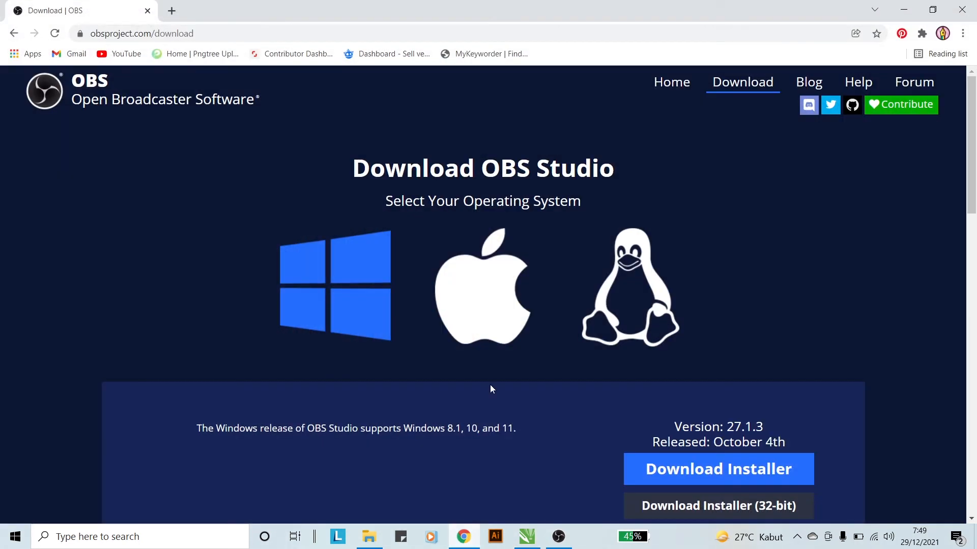
left_click(169, 11)
left_click(194, 32)
key("ctrl+v")
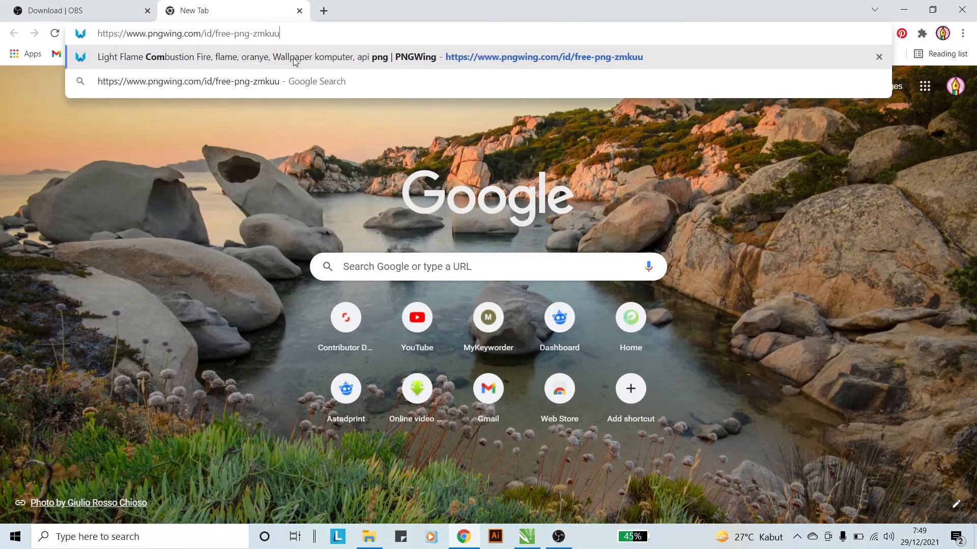
key("Return")
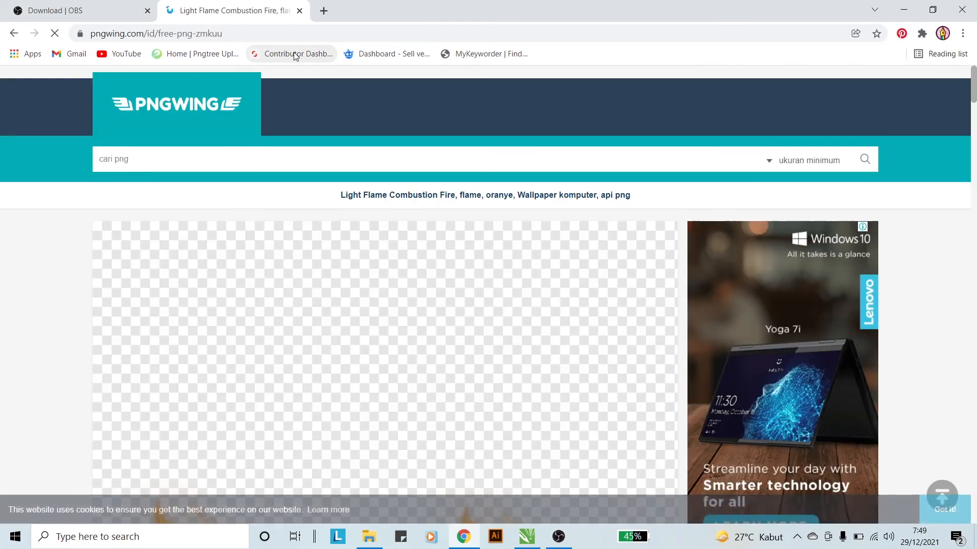
- Examine the flame PNG page on PNGWing, including the image preview, file details and free download option
scroll(513, 236, "down", 7)
scroll(509, 236, "up", 7)
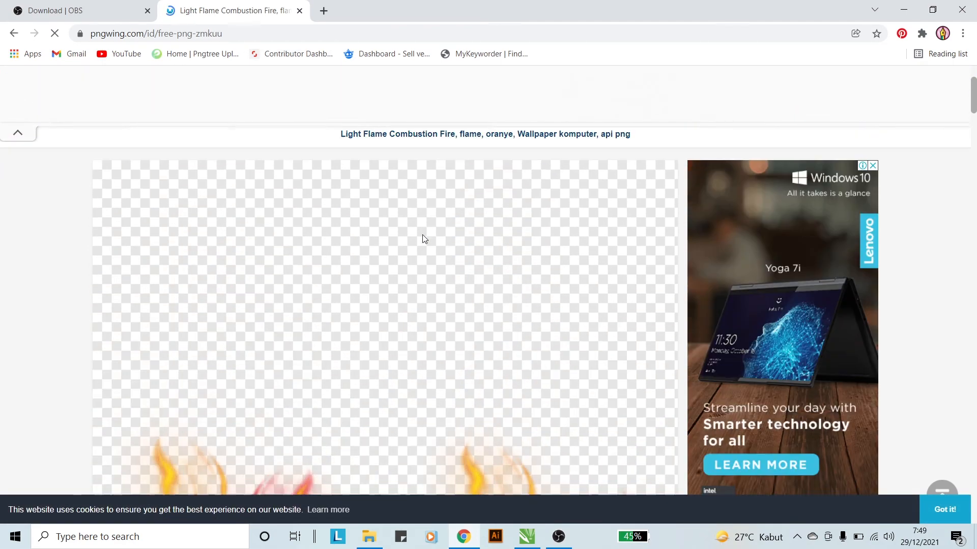
scroll(430, 239, "down", 8)
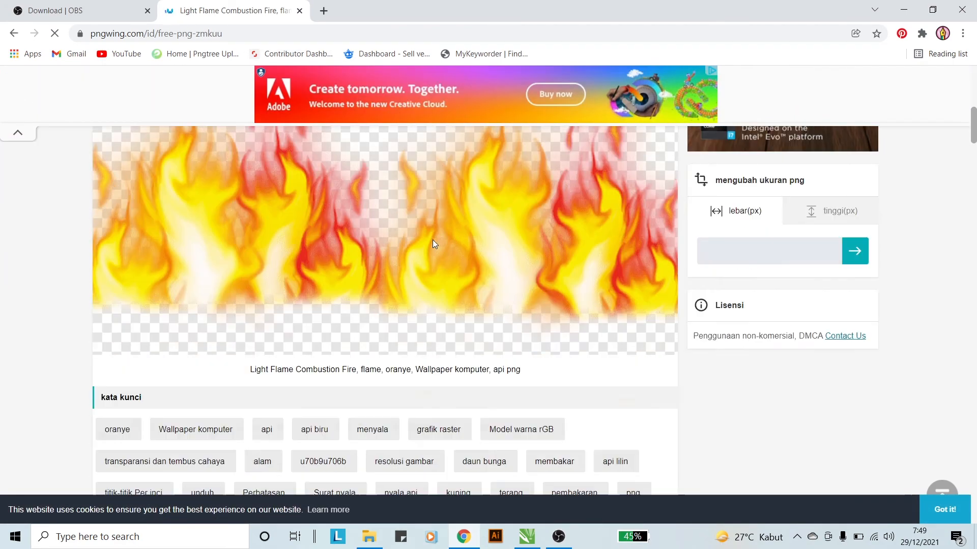
scroll(432, 240, "up", 2)
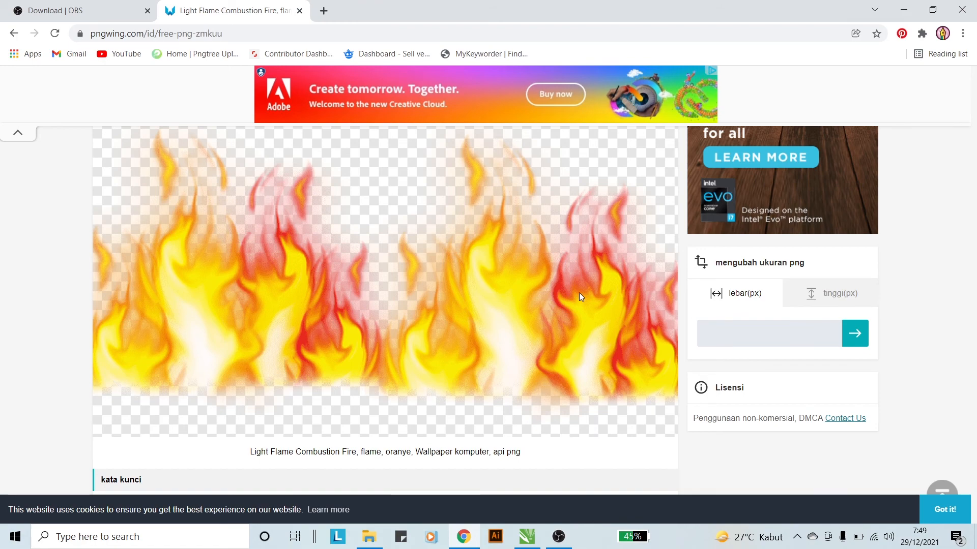
scroll(590, 292, "up", 3)
scroll(601, 289, "up", 4)
scroll(605, 288, "down", 13)
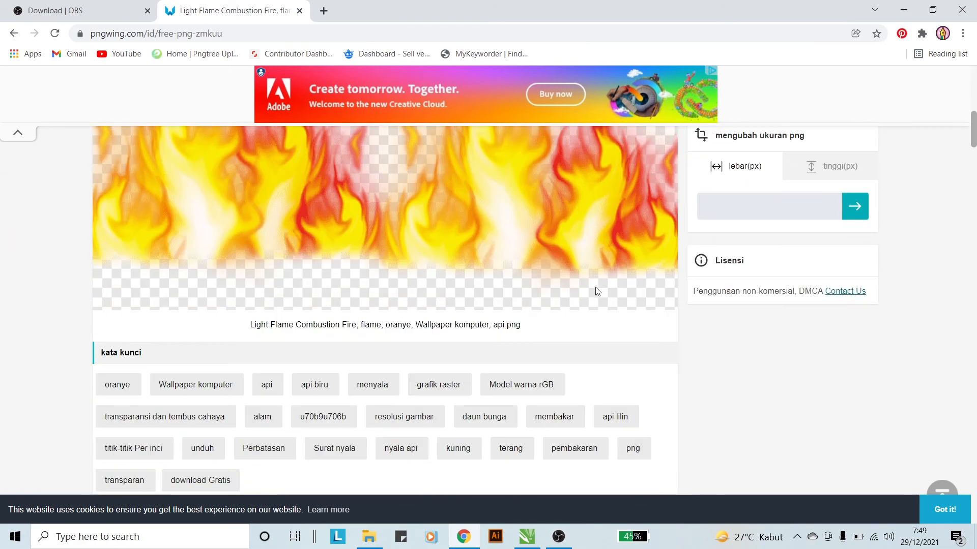
scroll(333, 244, "down", 5)
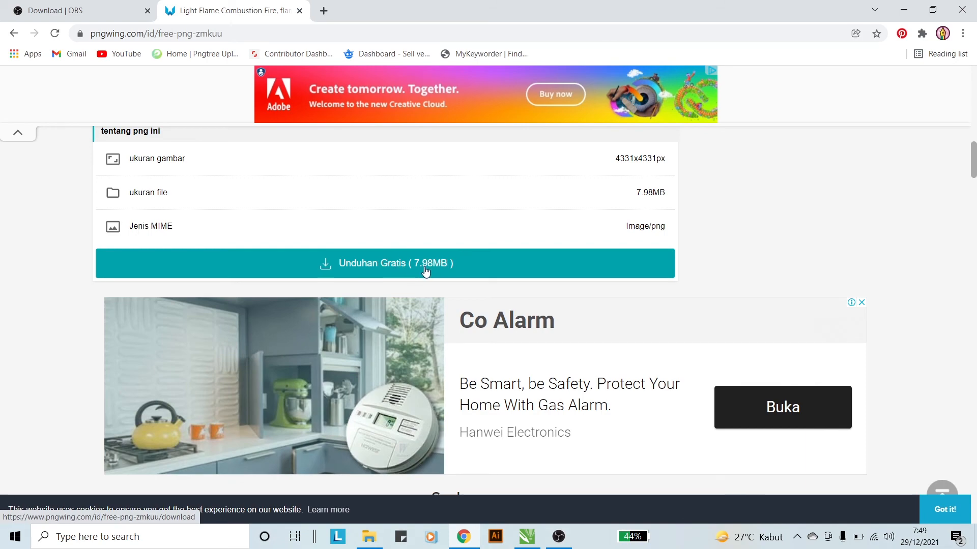
scroll(523, 265, "up", 3)
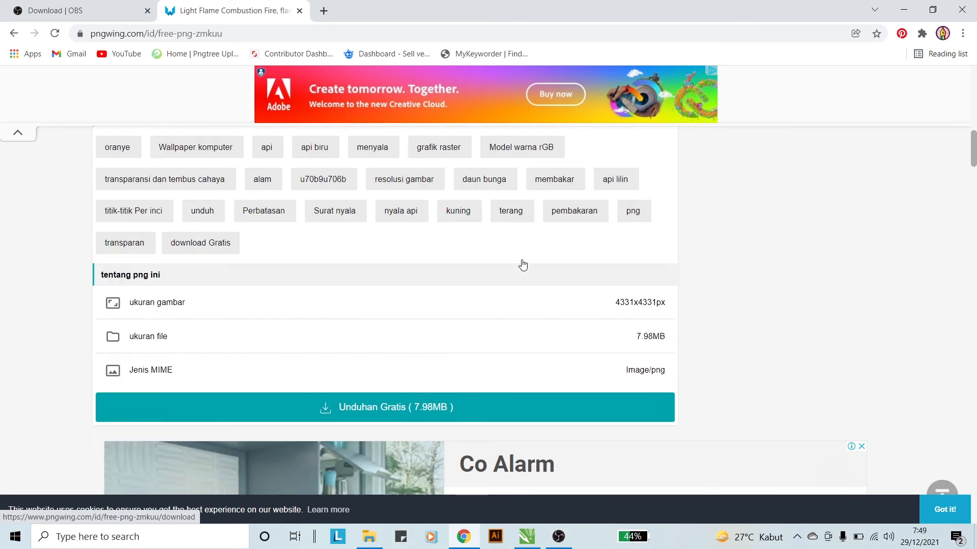
scroll(523, 264, "up", 12)
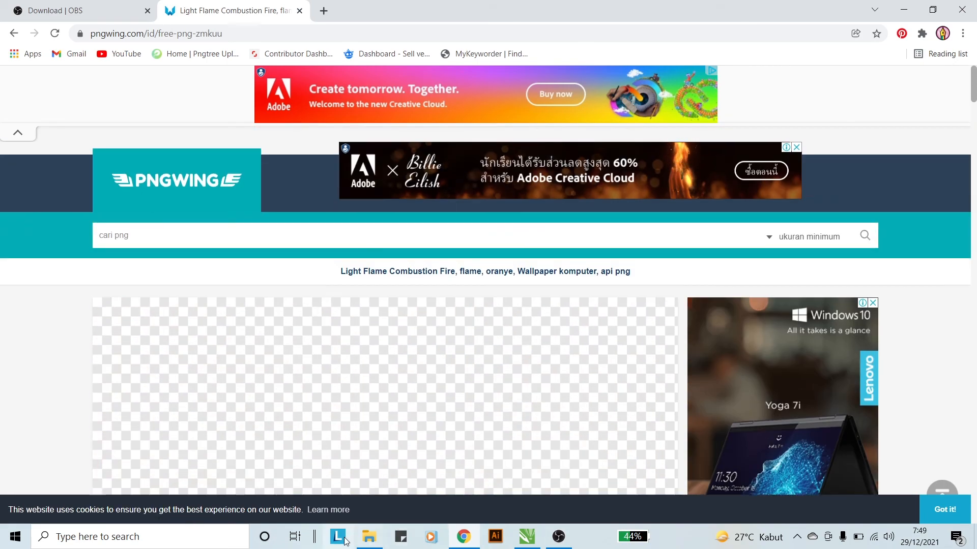
- Switch back to CorelDRAW and copy the flame bitmap from inside the reference banner's PowerClip
left_click(369, 537)
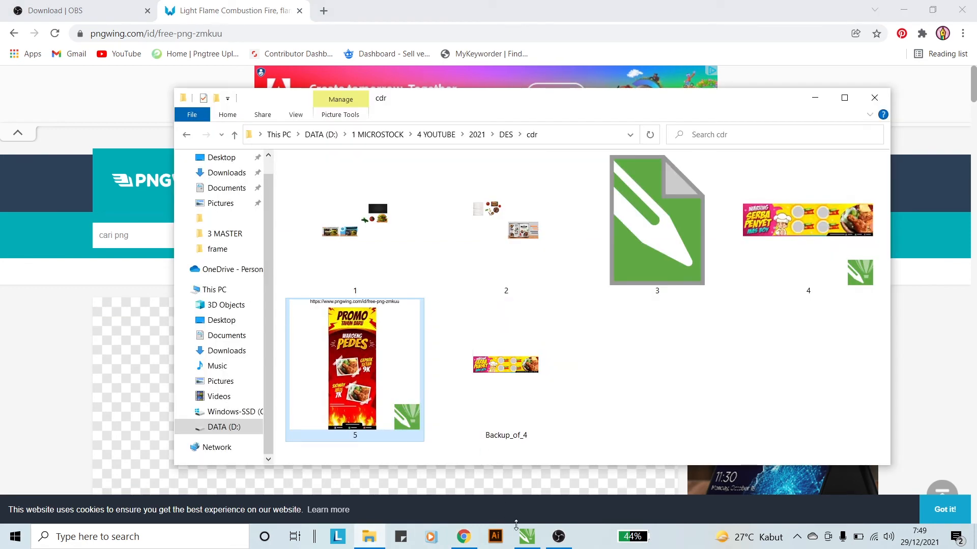
left_click(527, 537)
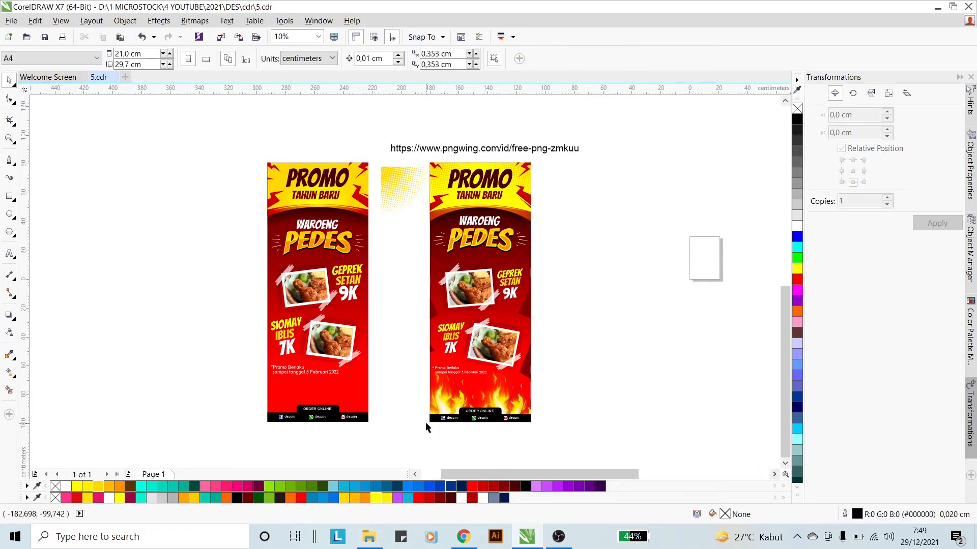
scroll(426, 426, "up", 2)
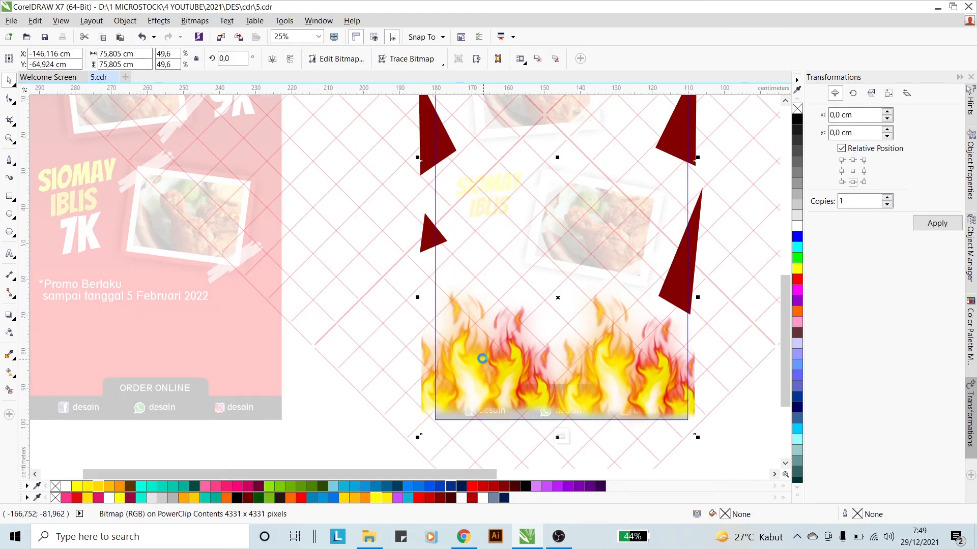
left_click(324, 431, "ctrl")
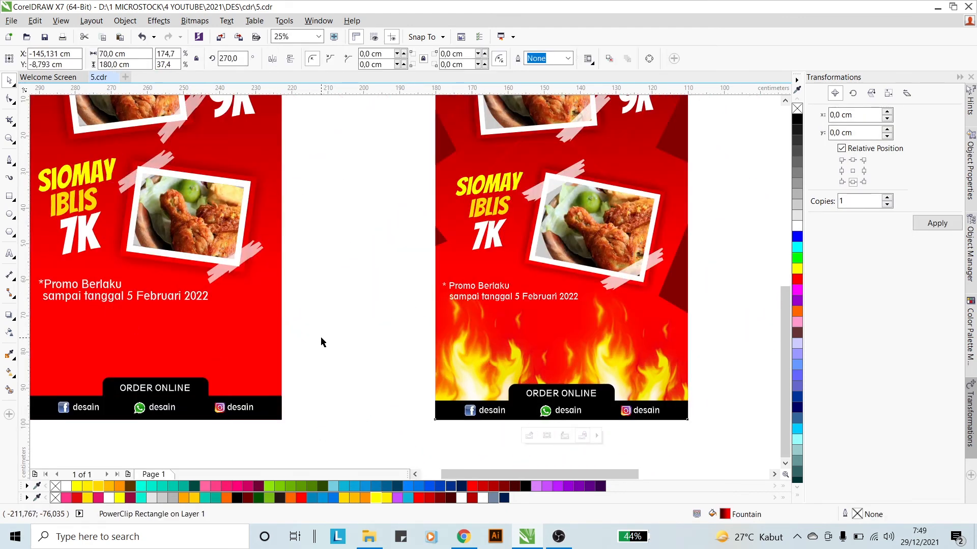
- Paste the flame bitmap outside the PowerClip and move it to the empty canvas area beside the recreated banner
left_click(319, 335)
key("ctrl+v")
scroll(362, 254, "down", 2)
left_click_drag(407, 311, 88, 278)
scroll(89, 239, "up", 2)
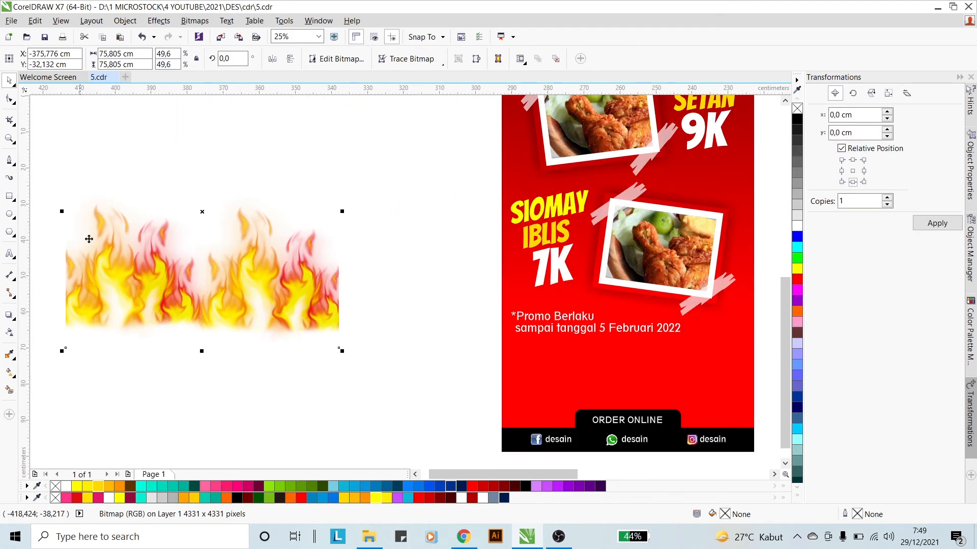
- Position the flame bitmap across the lower part of the recreated banner, overlapping the ORDER ONLINE footer
scroll(232, 295, "down", 2)
left_click_drag(251, 296, 404, 329)
scroll(423, 345, "up", 2)
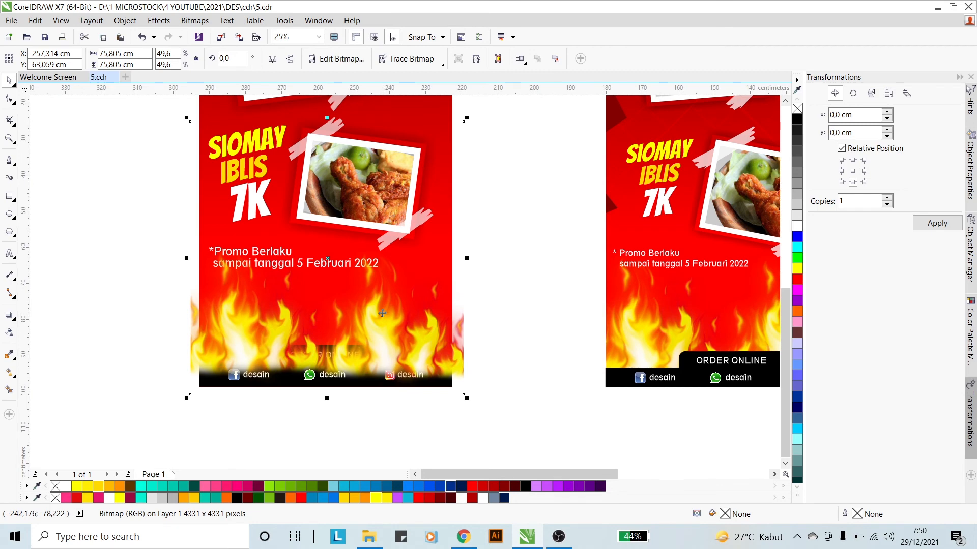
left_click_drag(382, 313, 381, 322)
scroll(367, 286, "up", 2)
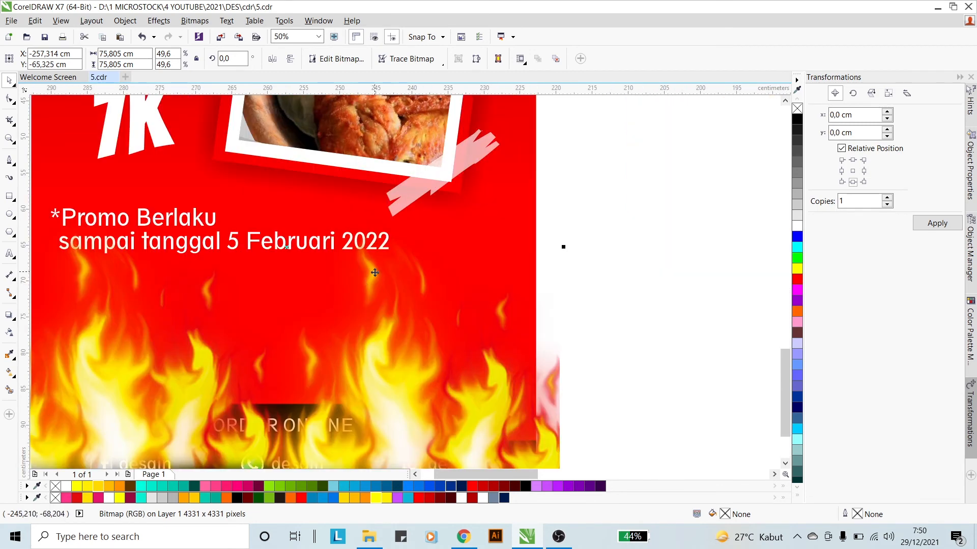
- Enlarge the flame bitmap proportionally to about 86 cm and shift it slightly to the left over the banner
scroll(375, 272, "down", 4)
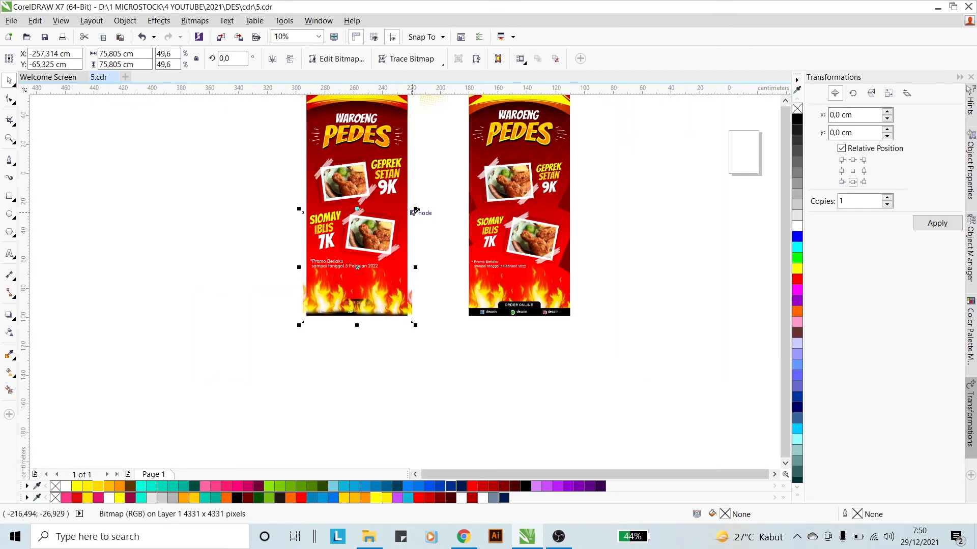
left_click_drag(416, 210, 423, 202)
scroll(390, 301, "up", 2)
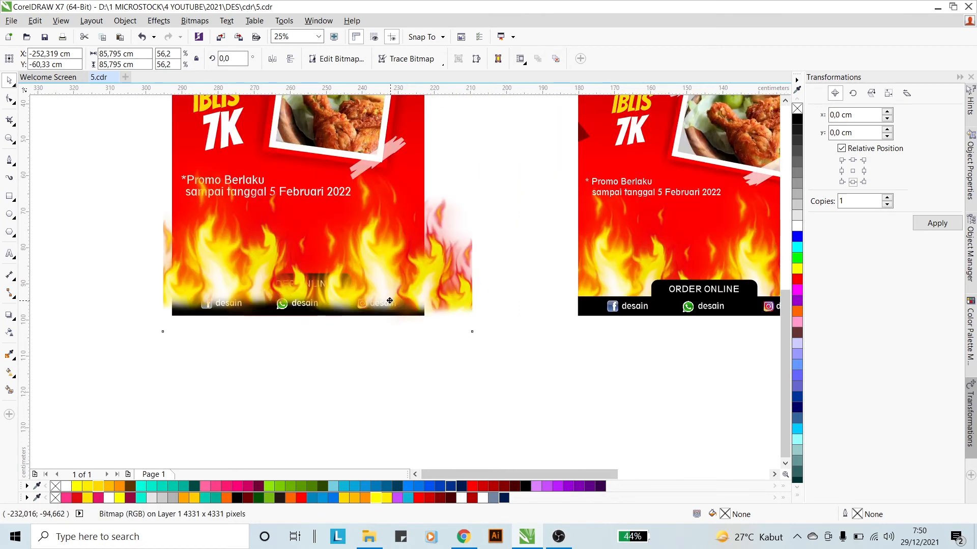
left_click_drag(389, 301, 381, 299)
scroll(284, 196, "down", 2)
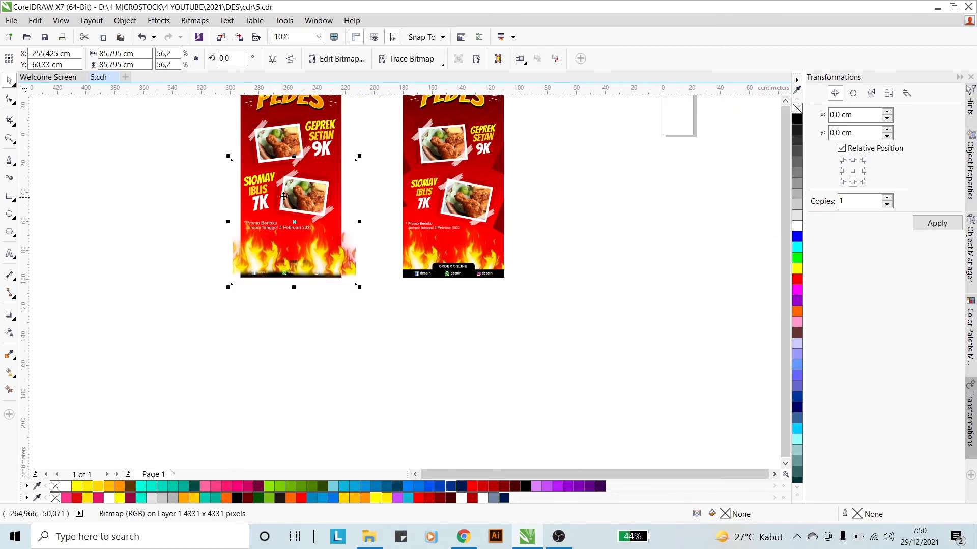
- Nudge the flame bitmap slightly down and to the left, and enlarge it proportionally to about 90 cm
scroll(300, 178, "down", 1)
scroll(312, 162, "up", 1)
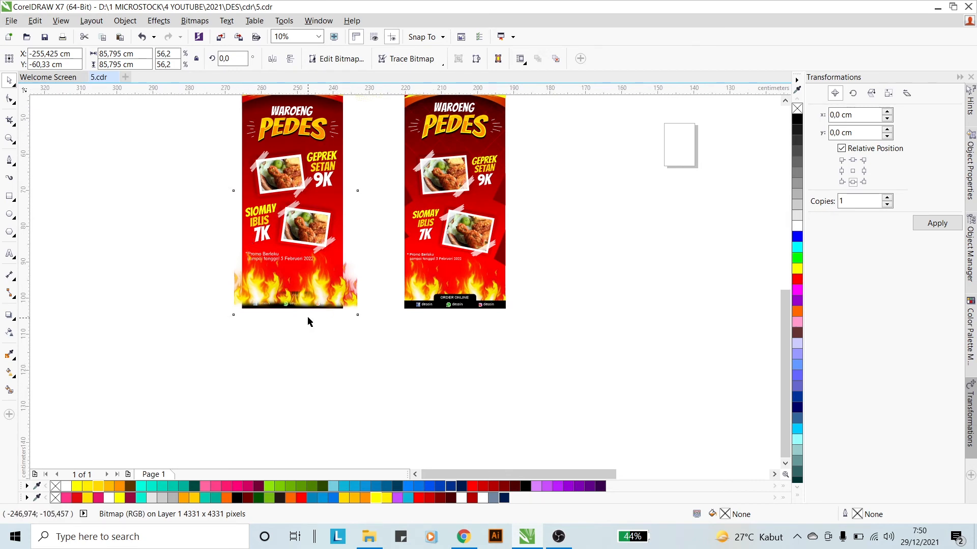
scroll(309, 318, "up", 2)
left_click_drag(338, 277, 334, 279)
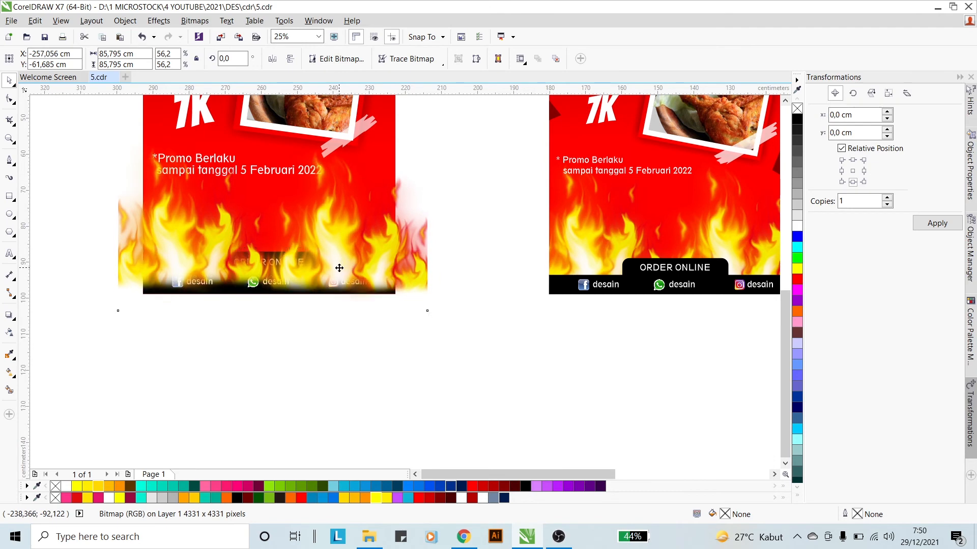
scroll(327, 273, "down", 2)
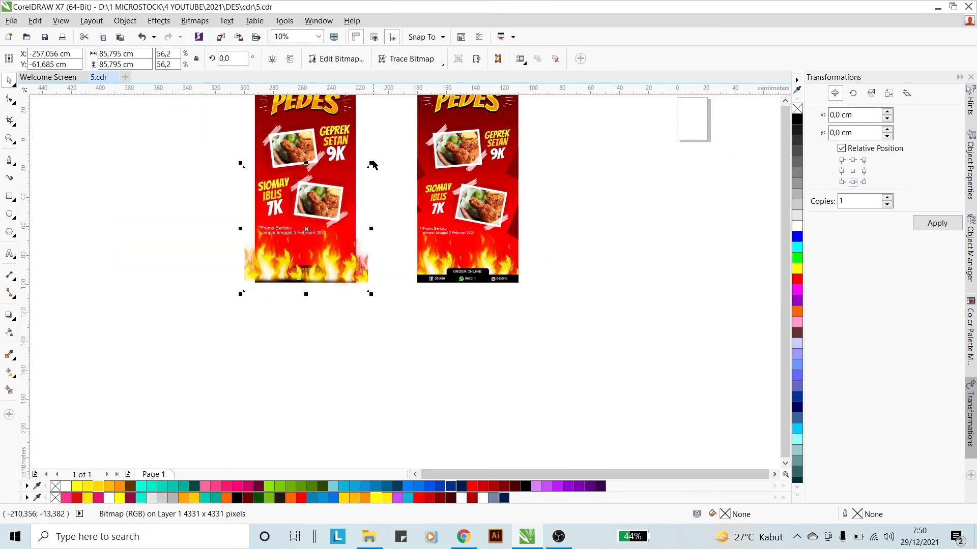
left_click_drag(372, 161, 379, 155)
scroll(316, 249, "down", 1)
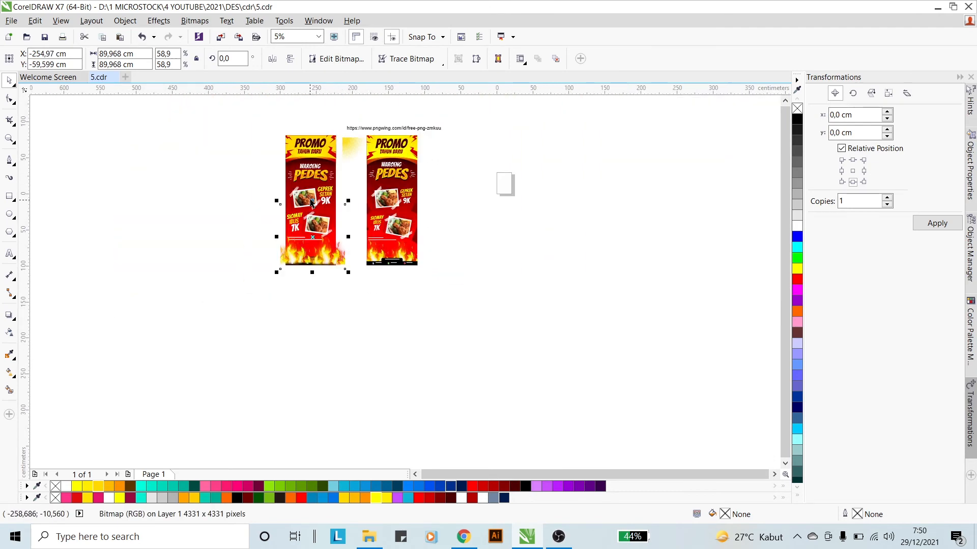
scroll(309, 195, "up", 1)
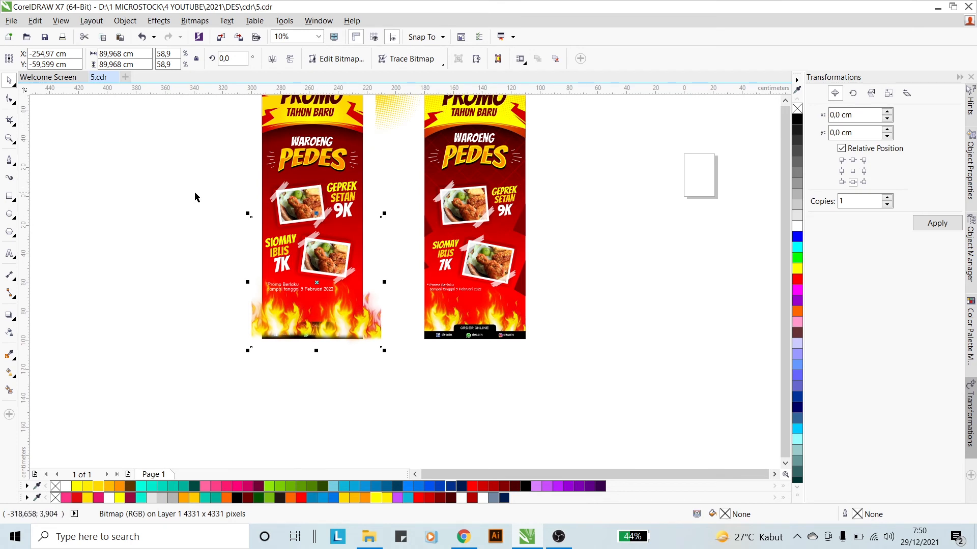
- Try to PowerClip the flame bitmap into the object beside the Siomay Iblis photo on the recreated banner
left_click(140, 23)
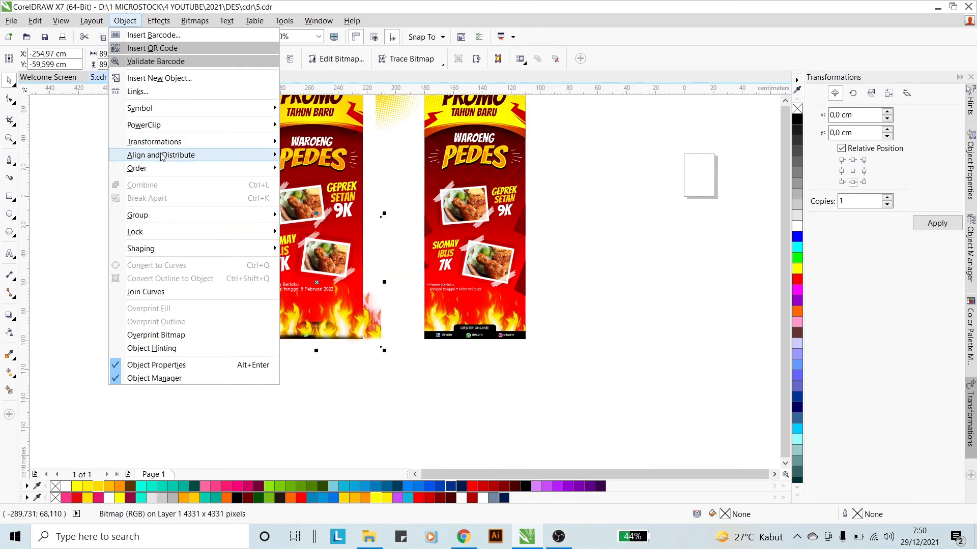
mouse_move(148, 124)
left_click(328, 127)
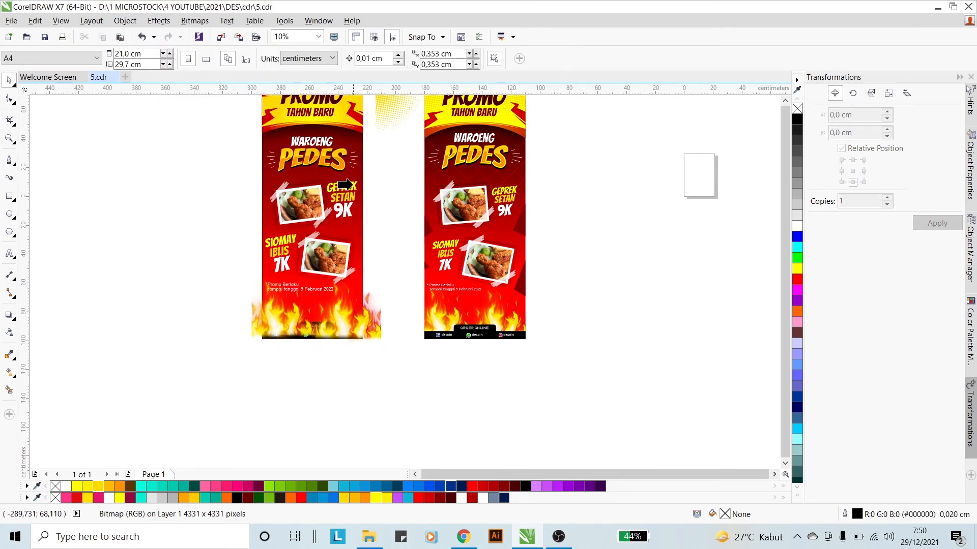
left_click(357, 234)
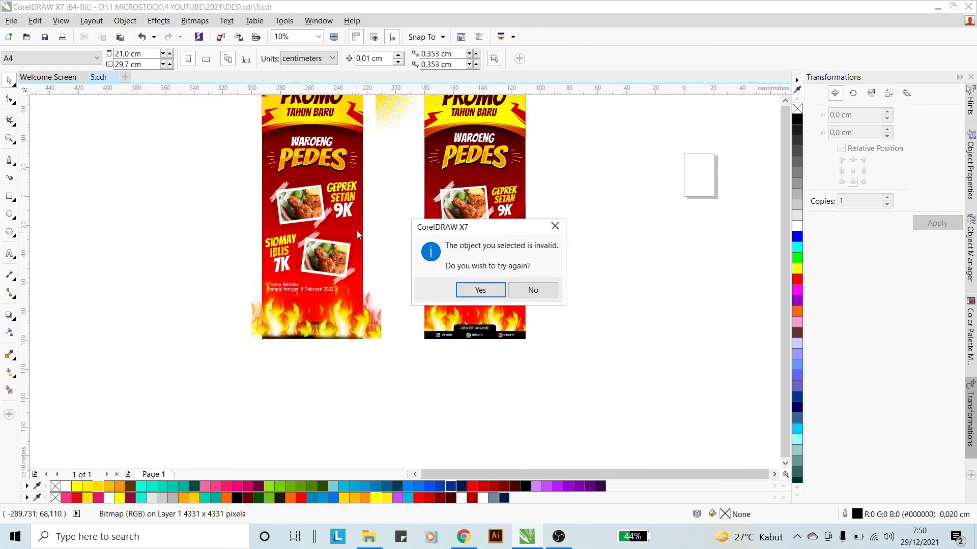
left_click(533, 290)
- PowerClip the flame bitmap into the recreated banner's red background, choosing the area beside the WAROENG text as target
left_click(374, 298)
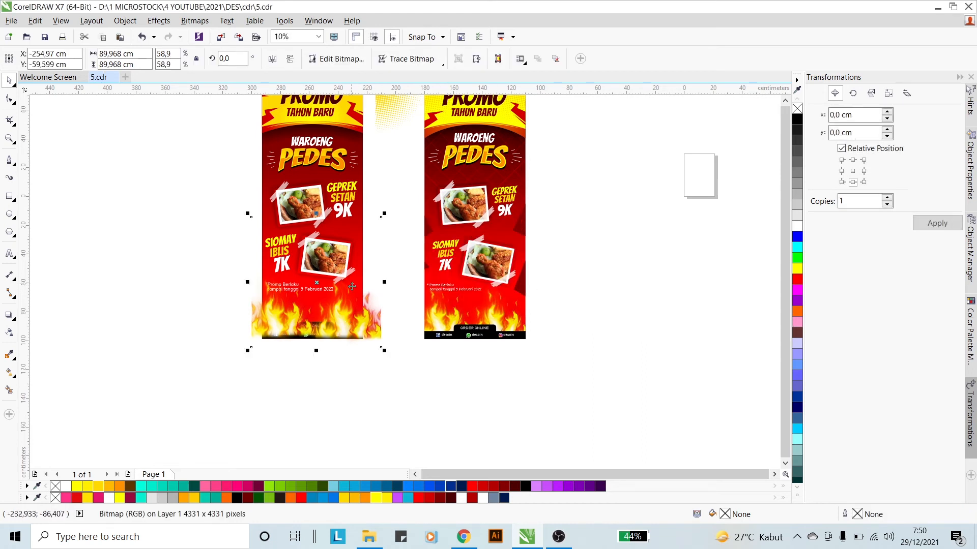
left_click(140, 21)
mouse_move(159, 126)
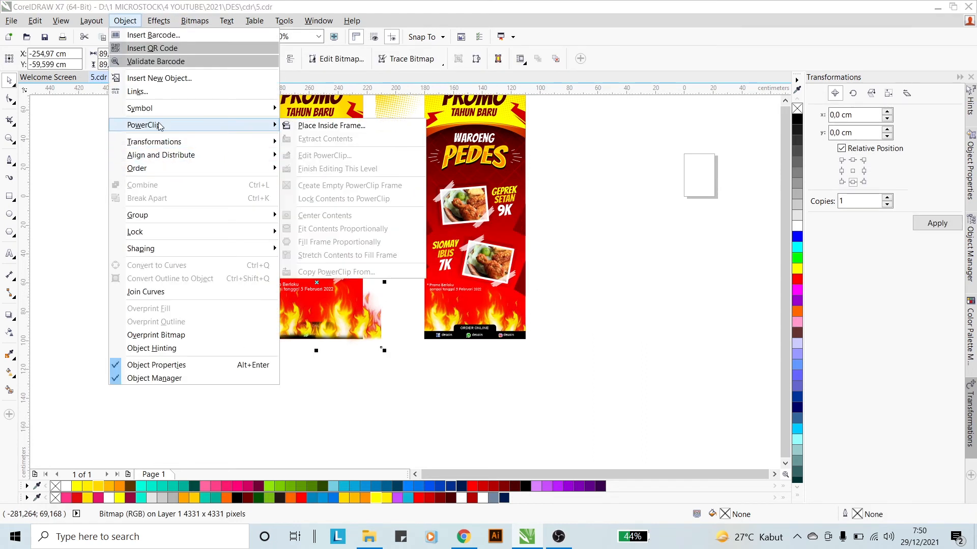
left_click(326, 126)
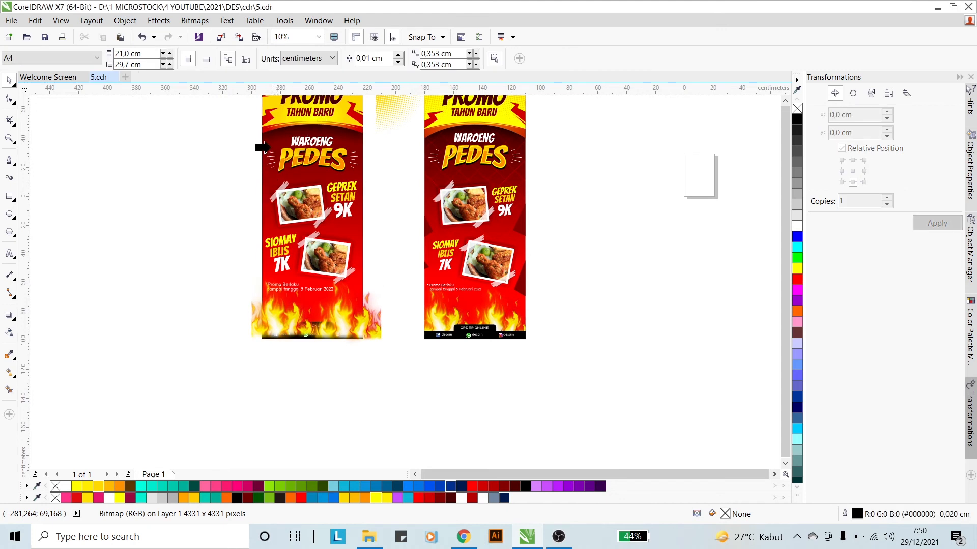
left_click(274, 138)
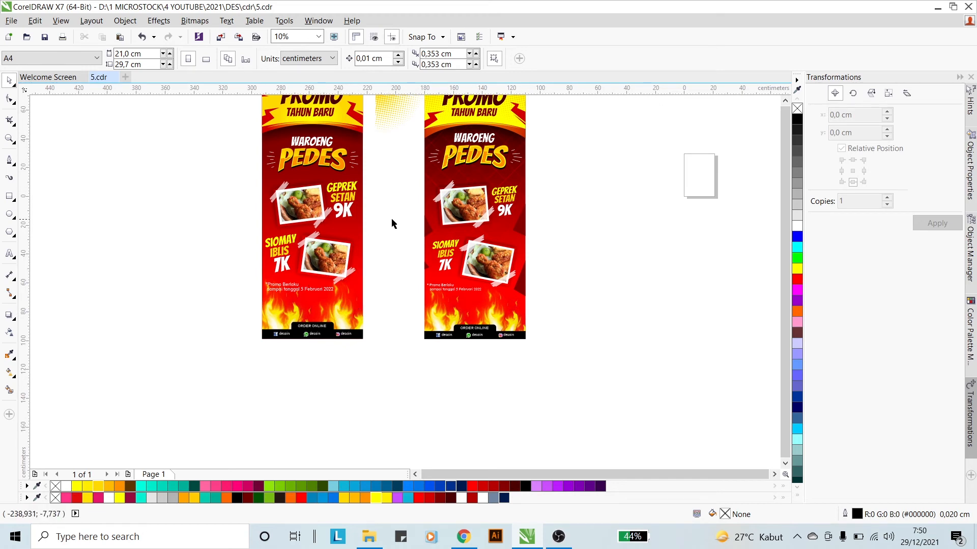
- Draw a straight horizontal line about 94 cm long with the Pen tool on the empty canvas left of the recreated banner
scroll(524, 196, "up", 2)
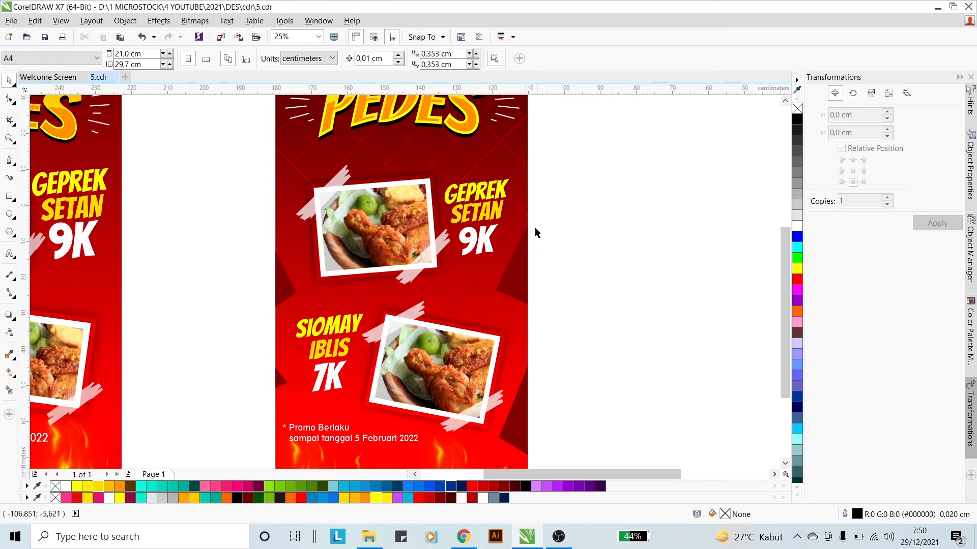
scroll(521, 260, "down", 2)
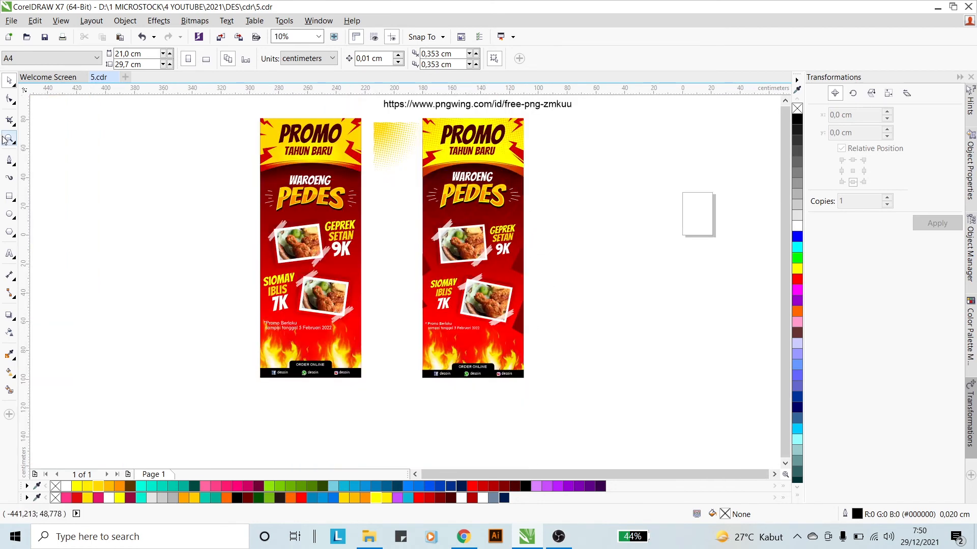
left_click(9, 160)
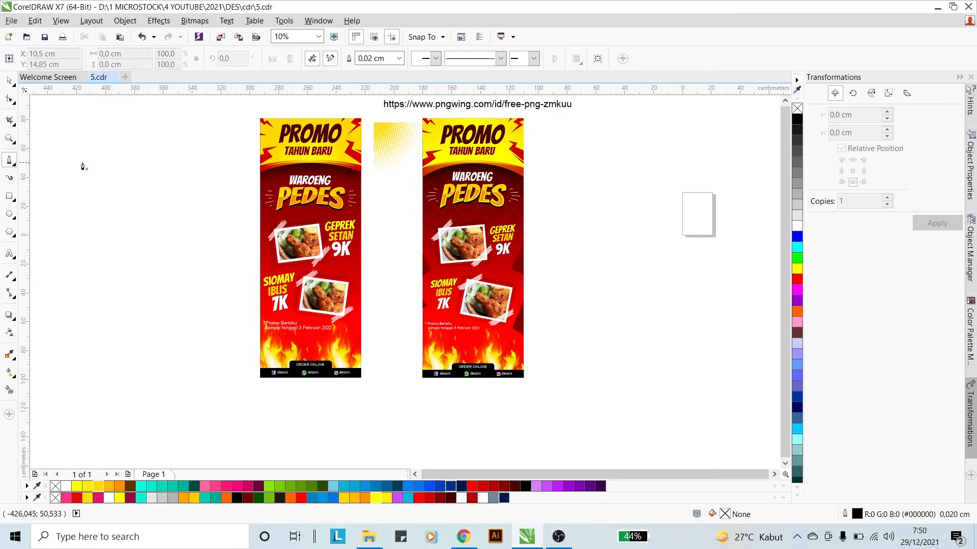
double_click(81, 416)
key("Delete")
left_click(14, 166)
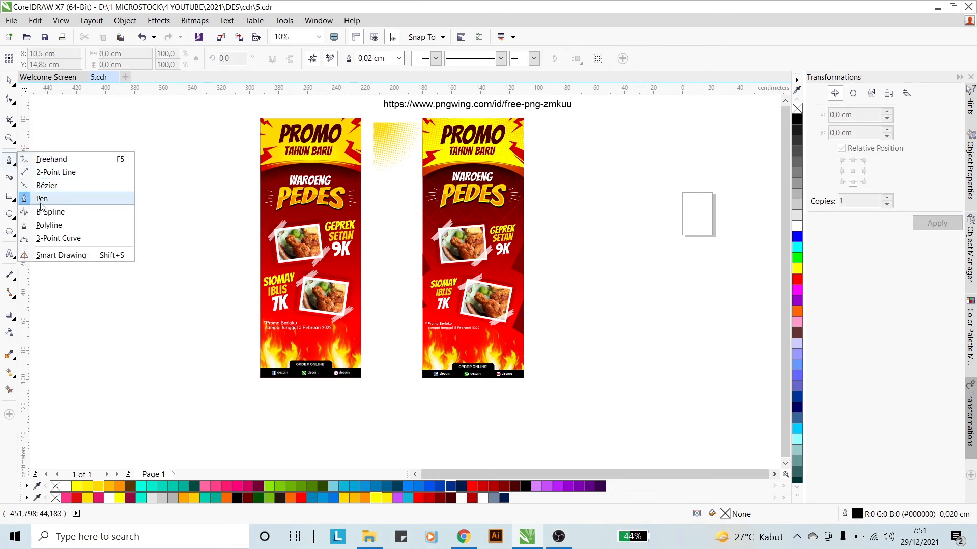
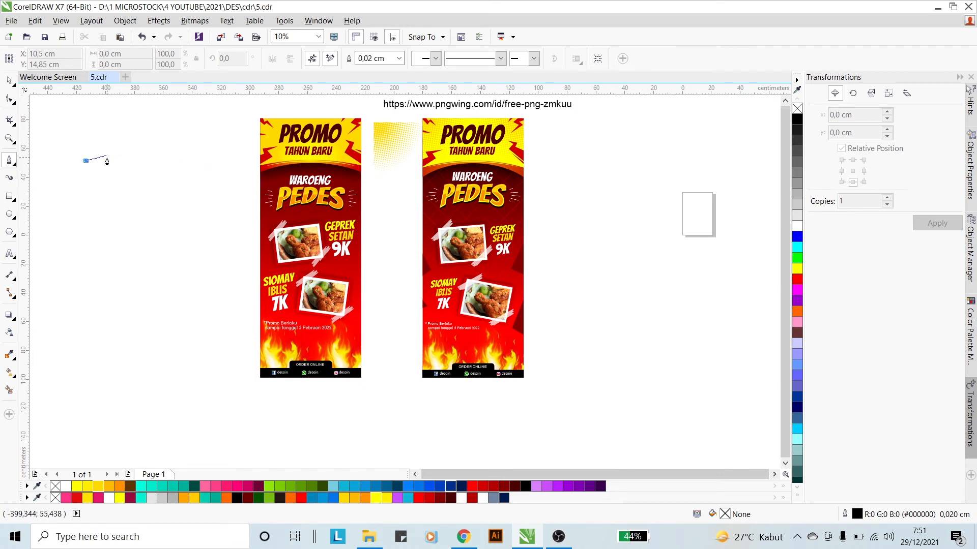
double_click(221, 161)
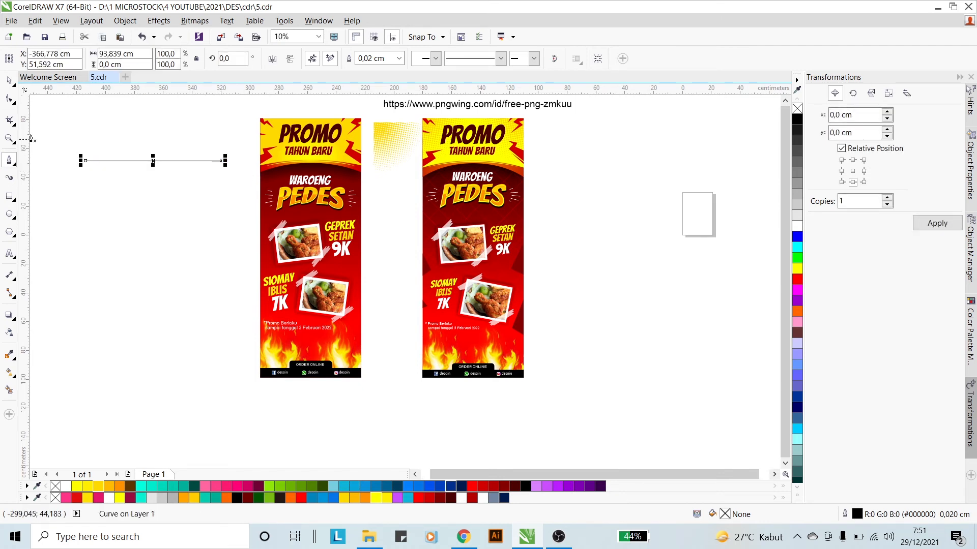
- Extend the line's left end node to make it about 166.5 cm long, and move the line below the banner's bottom edge
left_click(10, 100)
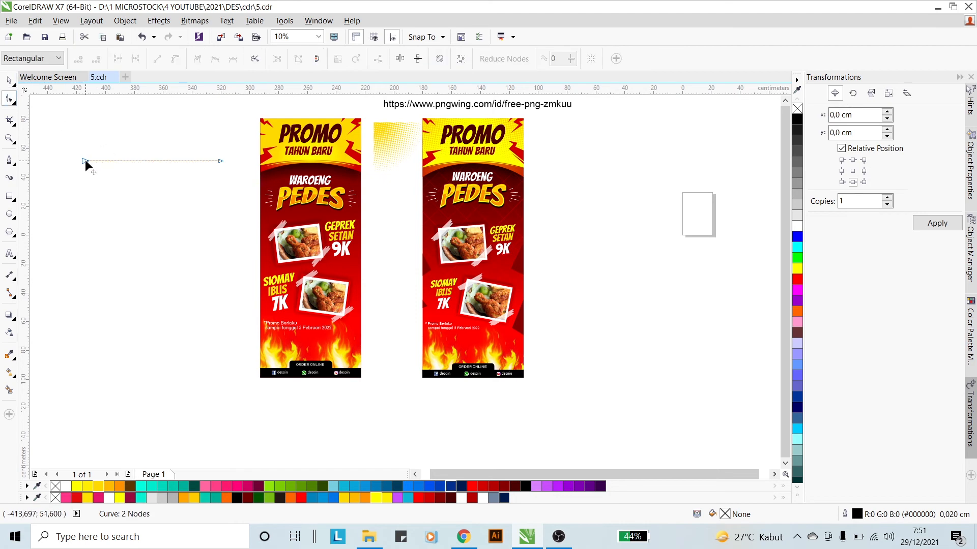
mouse_move(85, 160)
left_mouse_down()
mouse_move(32, 156)
mouse_move(99, 149)
left_mouse_up()
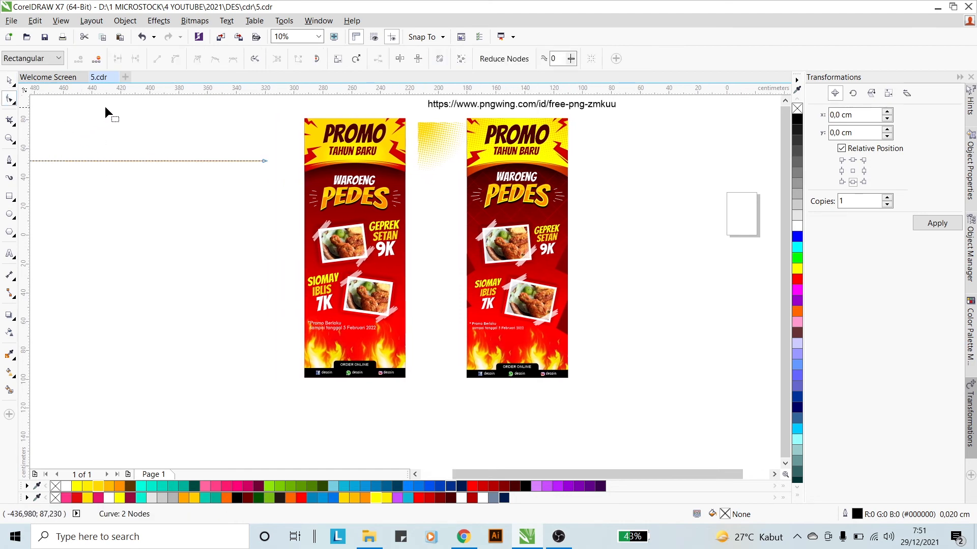
key("space")
scroll(168, 143, "down", 1)
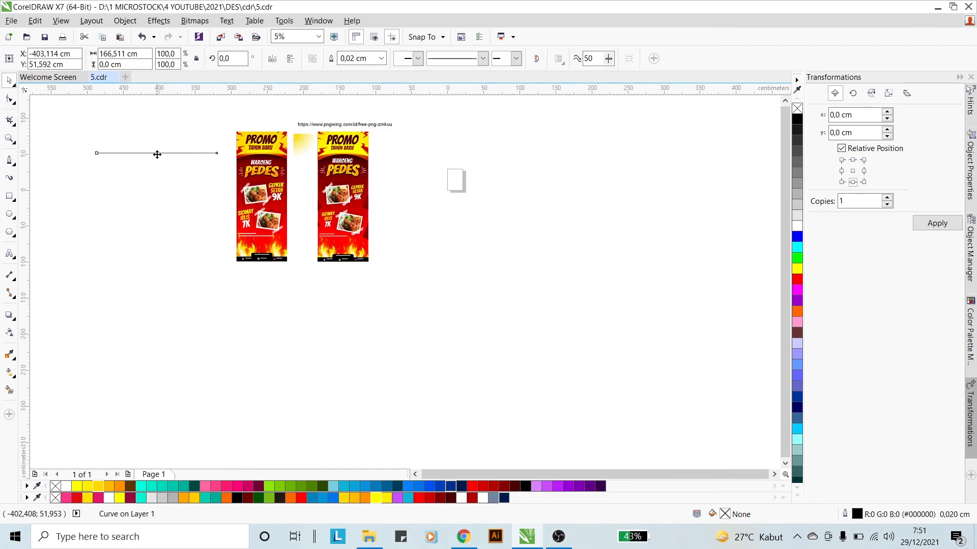
left_click_drag(156, 154, 140, 272)
scroll(75, 270, "up", 1)
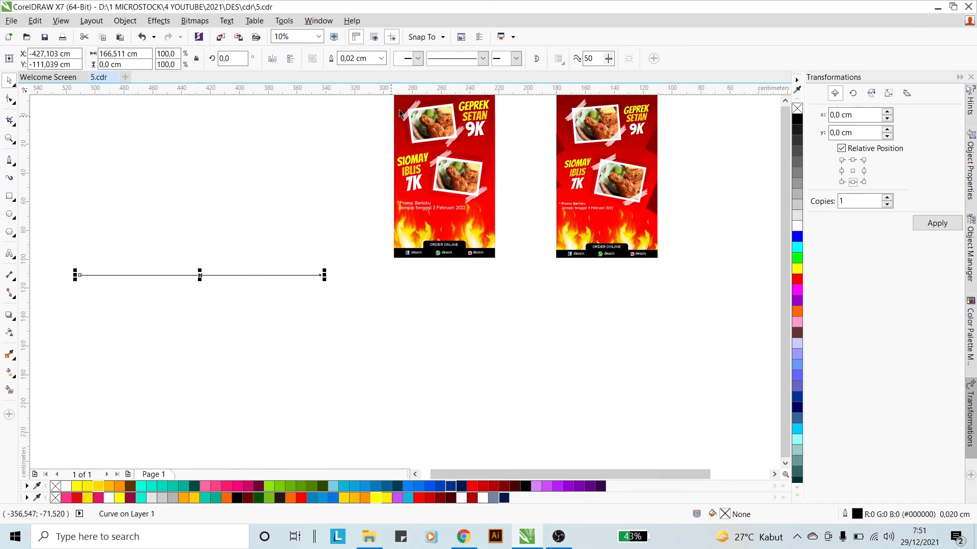
- Try outline widths of 1 cm and 0.6 cm on the long horizontal line
left_click(352, 59)
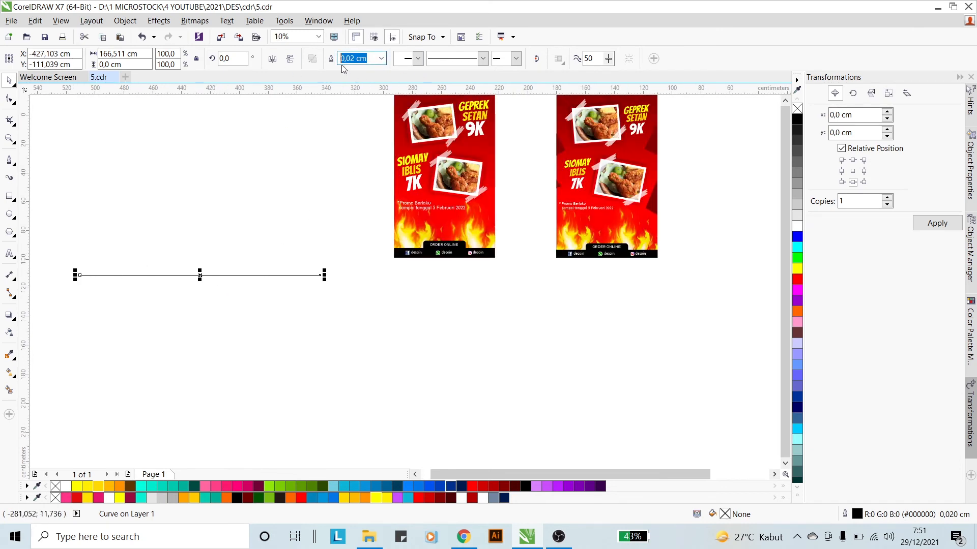
type("1")
key("Return")
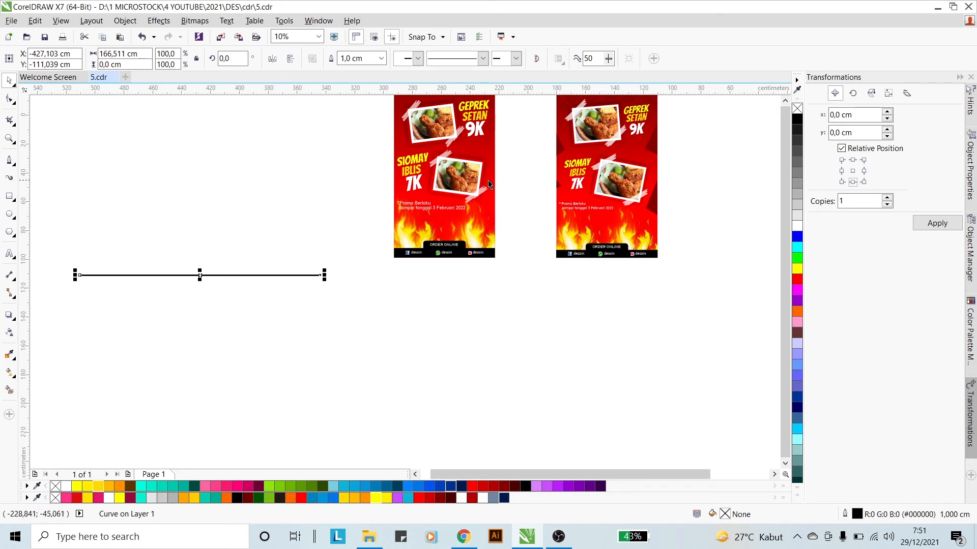
left_click(355, 57)
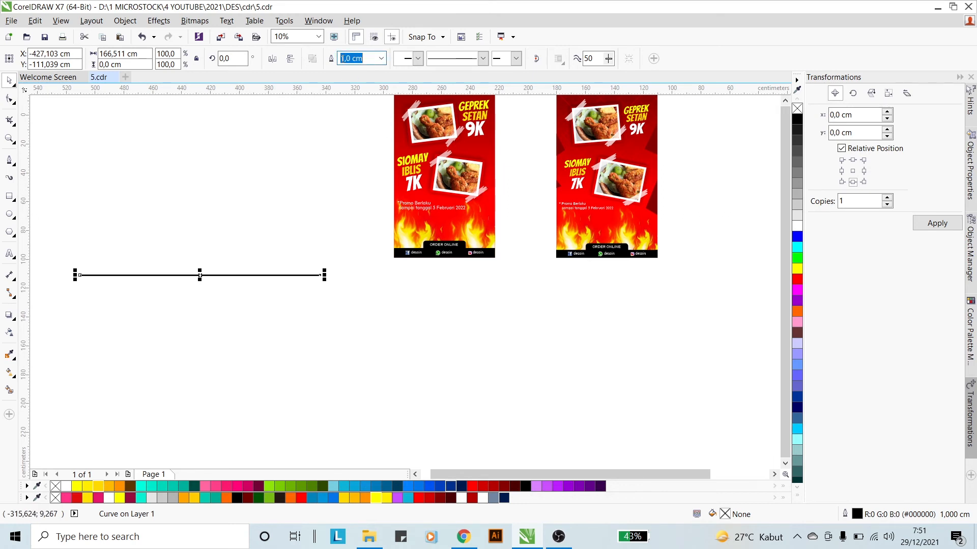
type("0,6")
key("Return")
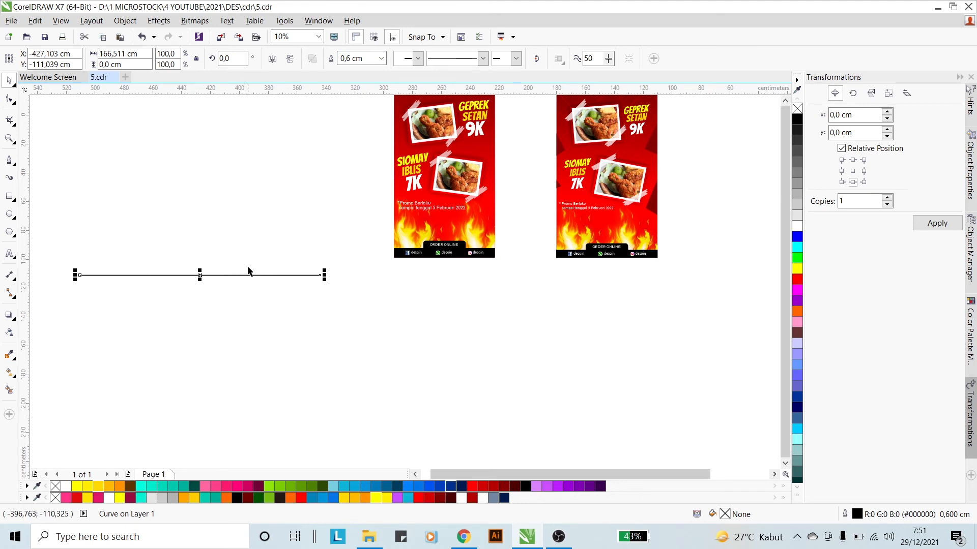
- Set the horizontal line's outline width to 0.4 cm
left_click(356, 58)
left_click(359, 60)
type("4")
key("Return")
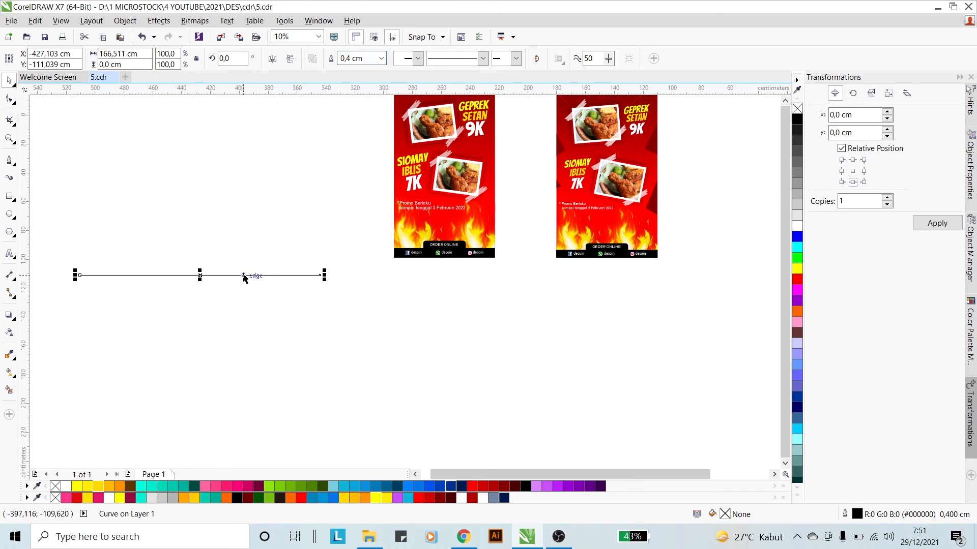
- Try rotating the horizontal line 45 degrees, and undo the rotation
left_click(260, 276)
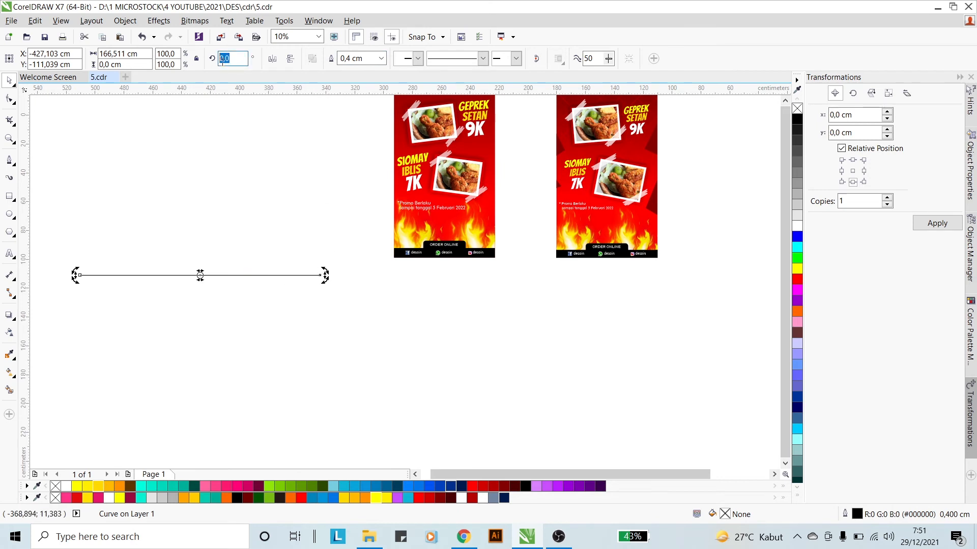
left_click(217, 60)
type("45")
key("Return")
left_click(332, 318)
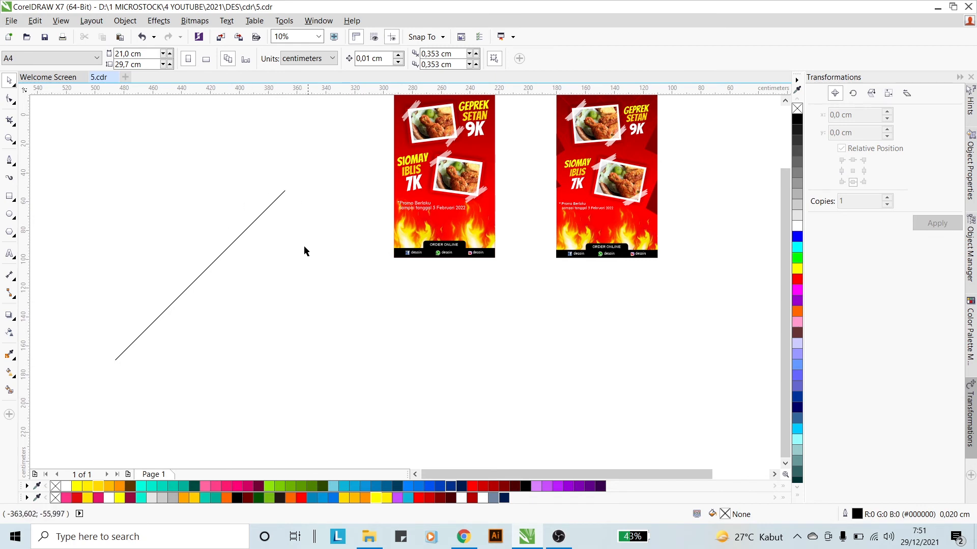
key("ctrl+z")
- Stack two copies of the horizontal line above the original, spaced about 12.3 cm apart
left_click_drag(338, 261, 65, 318)
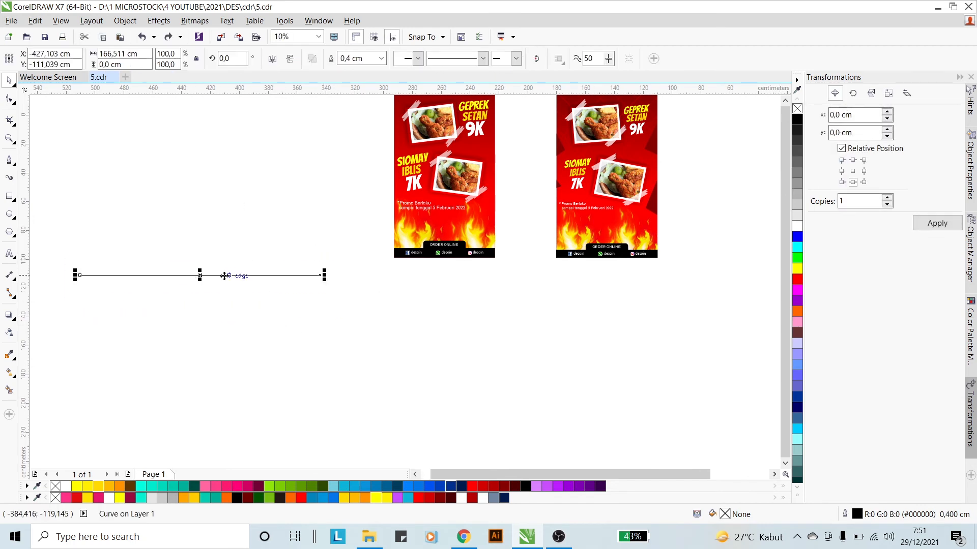
left_click_drag(224, 275, 206, 260)
left_click(348, 305)
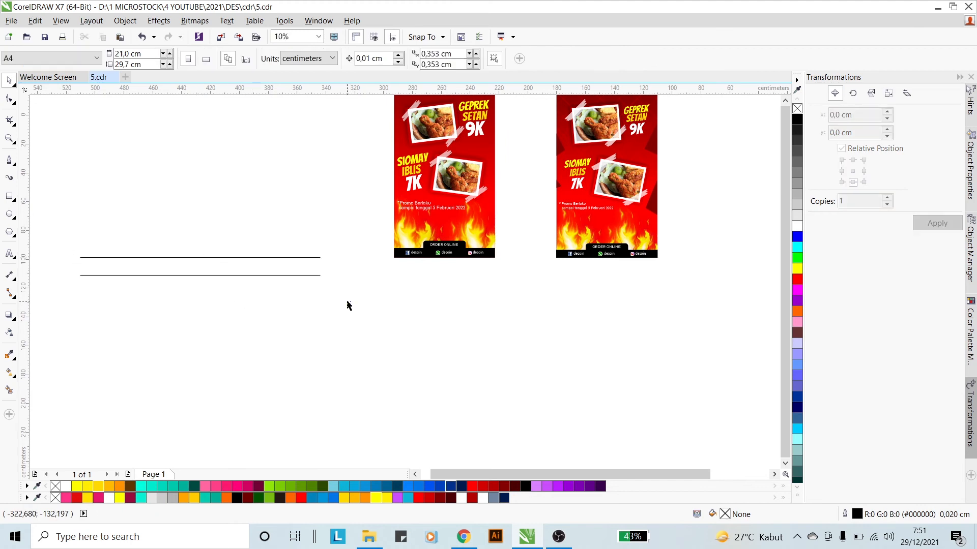
left_click_drag(348, 305, 72, 230)
left_click(218, 265)
left_click(225, 258)
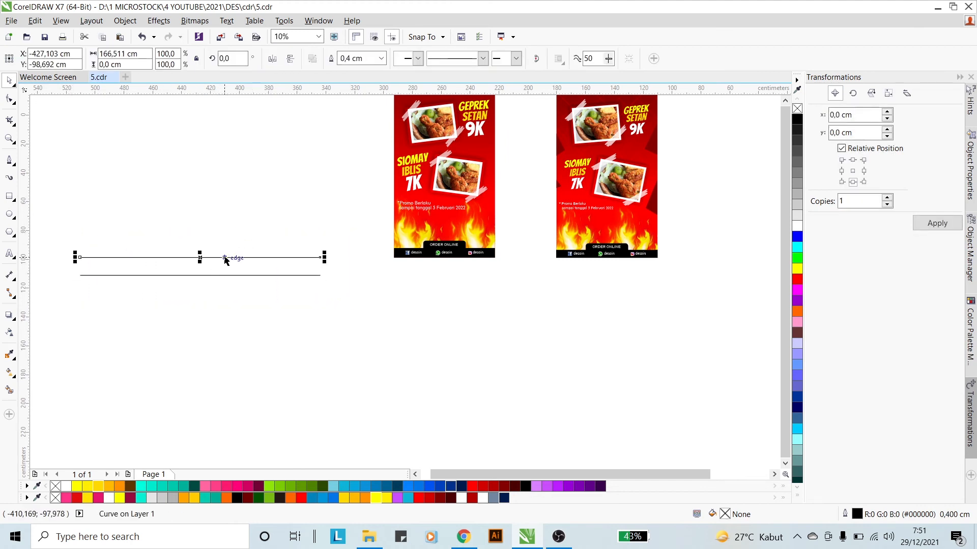
key("ctrl+d")
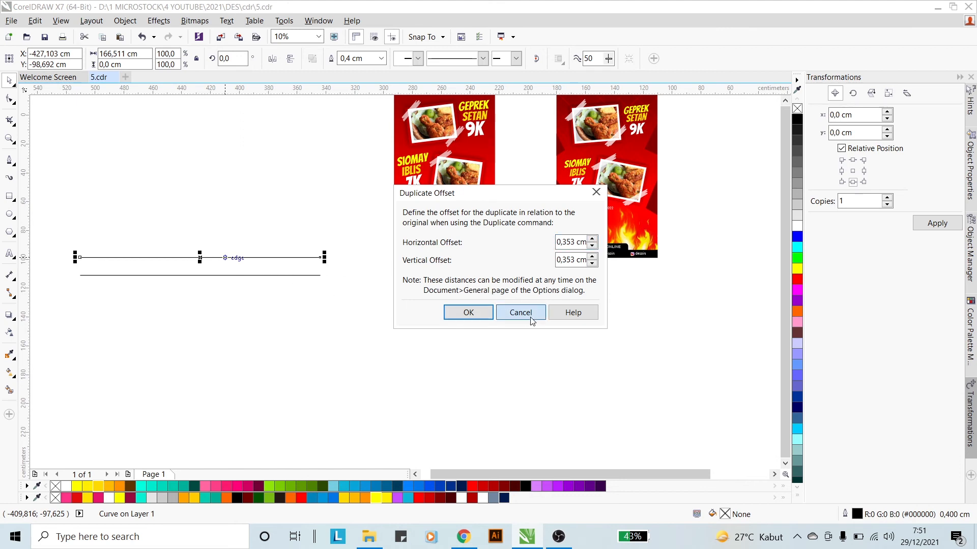
left_click(519, 312)
left_click_drag(202, 257, 203, 239)
right_click(203, 240)
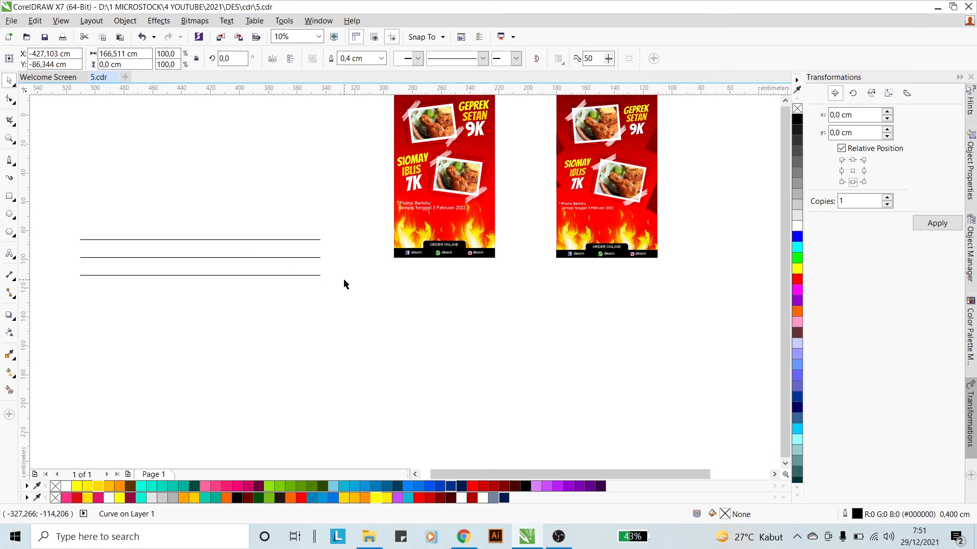
- Copy the three lines directly above themselves and shift the copies down slightly to even out the spacing
left_click_drag(345, 301, 62, 194)
left_click_drag(203, 257, 202, 206)
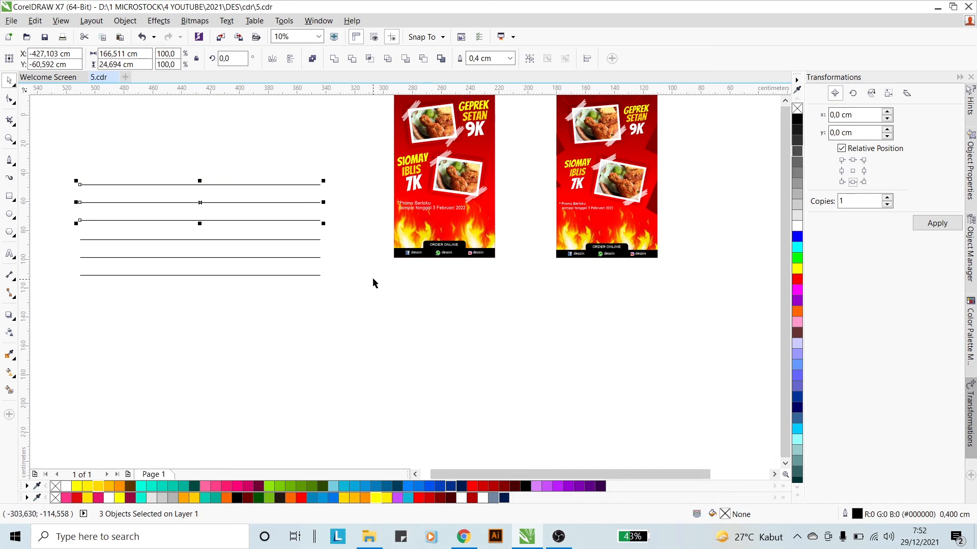
left_click_drag(351, 289, 186, 260)
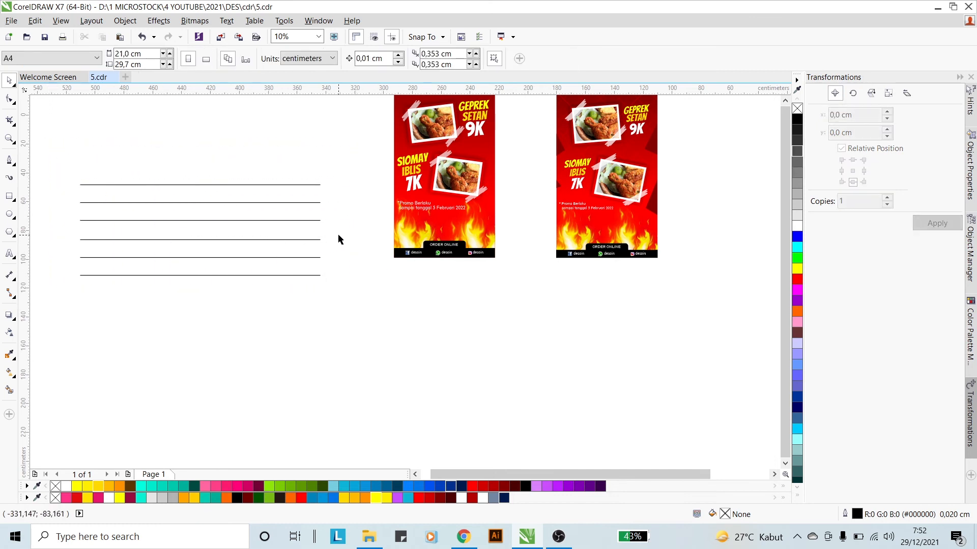
left_click_drag(337, 237, 56, 150)
scroll(202, 214, "up", 2)
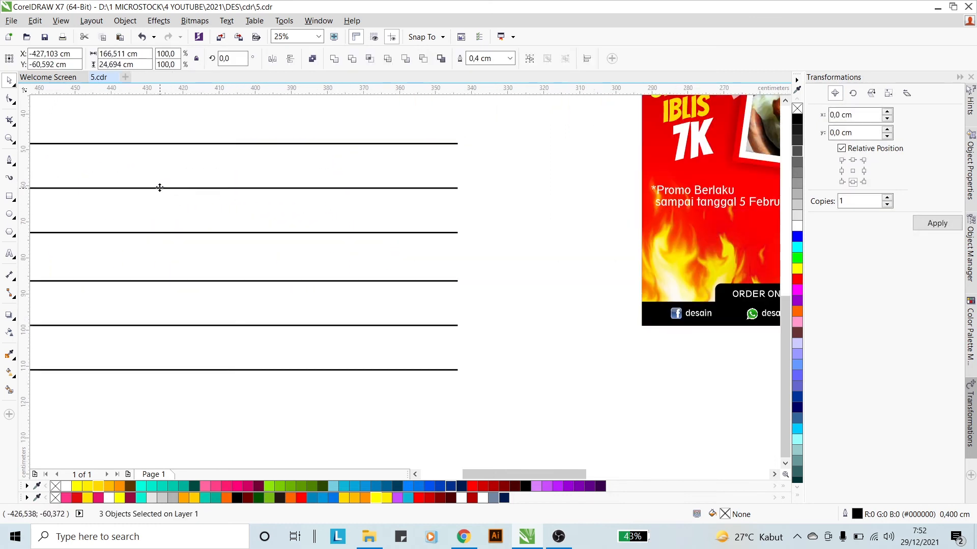
left_click_drag(159, 187, 160, 193)
scroll(281, 194, "down", 2)
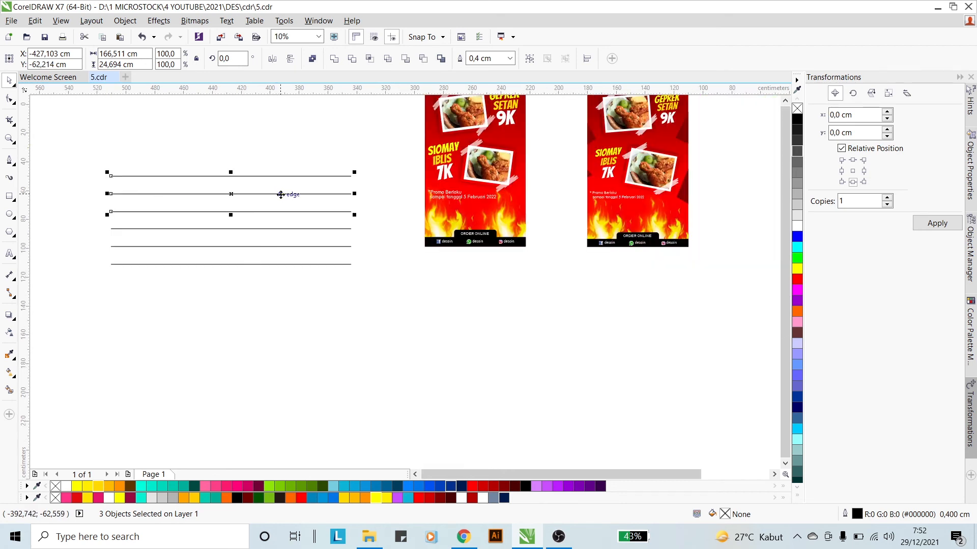
left_click(397, 281)
- Copy the six lines above the stack with matching spacing, and widen all twelve lines to about 187.9 cm
left_click_drag(389, 290, 92, 155)
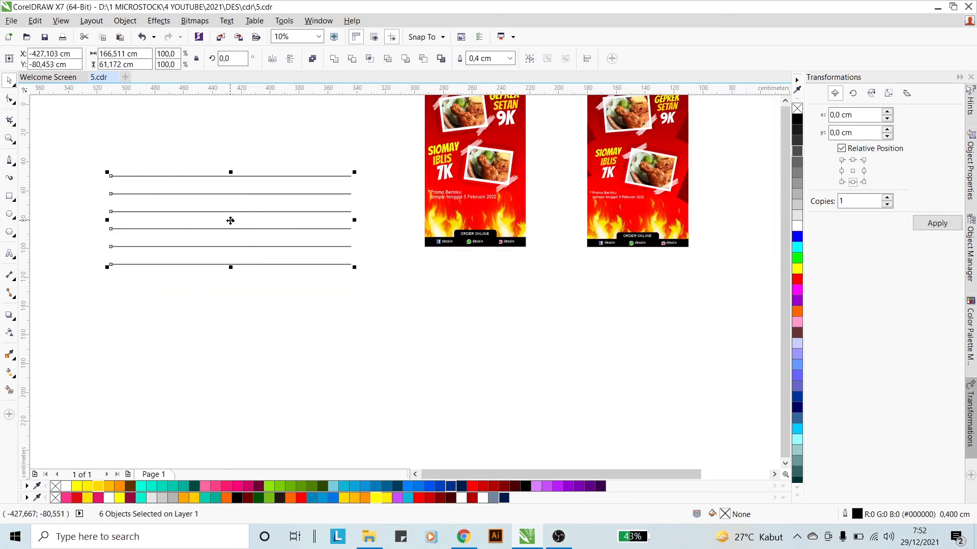
left_click_drag(230, 221, 237, 119)
scroll(362, 158, "up", 2)
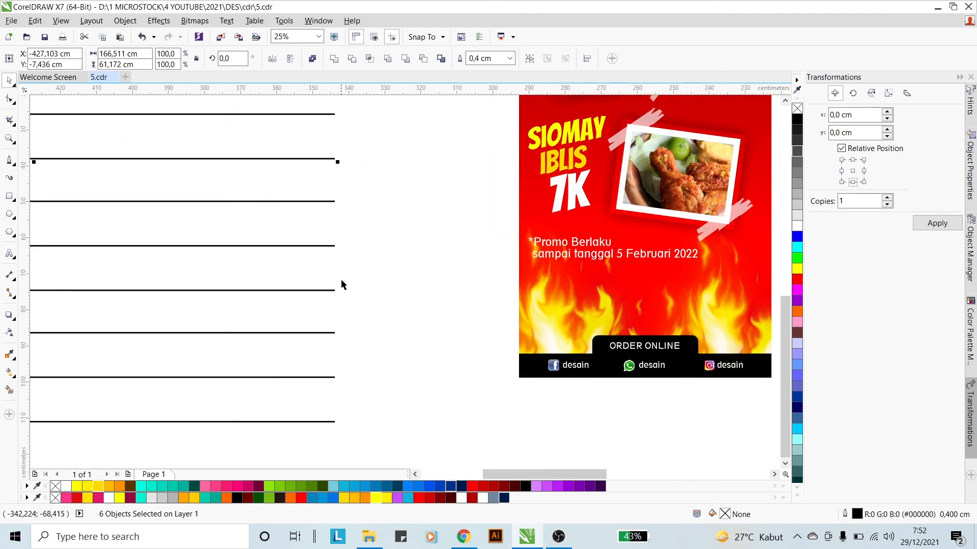
scroll(342, 283, "down", 2)
left_click_drag(361, 119, 96, 360)
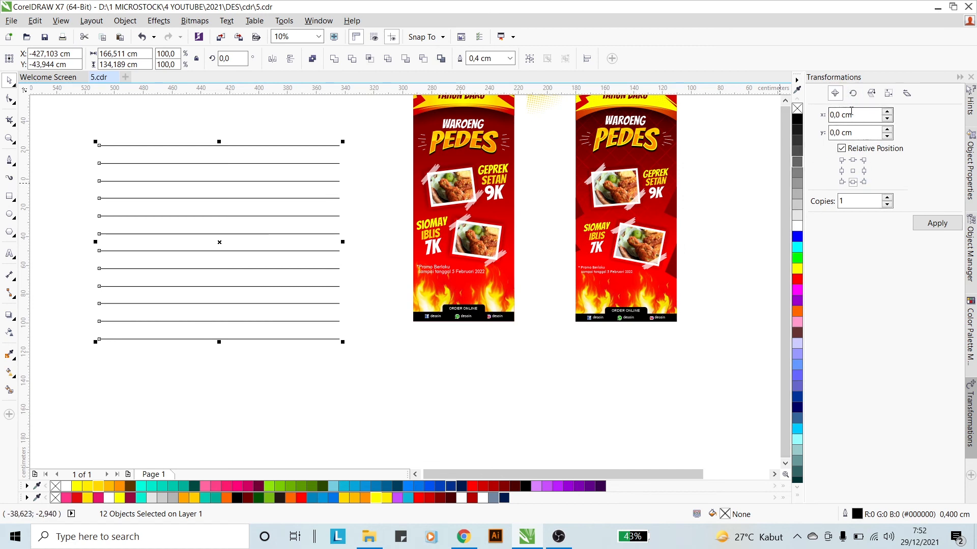
left_click_drag(343, 243, 358, 242)
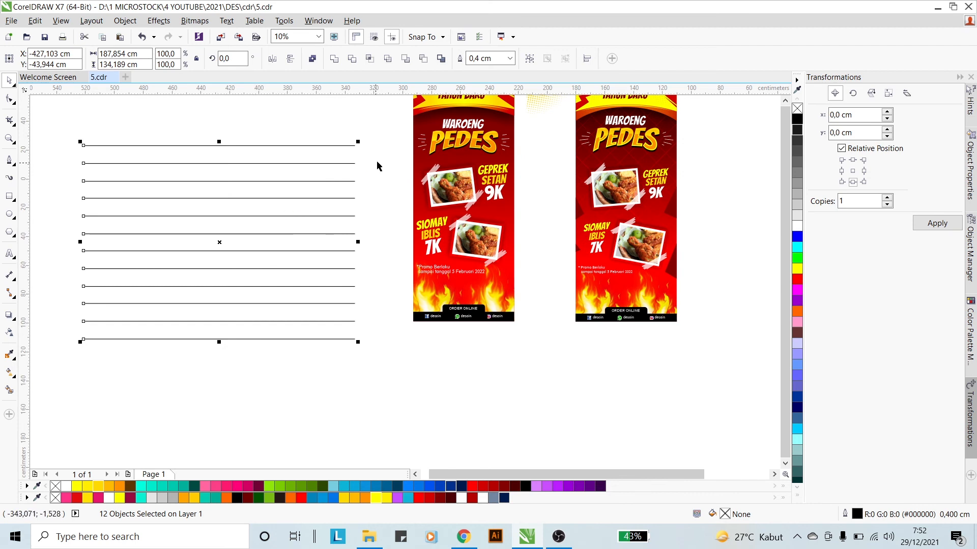
- Lay a copy of the twelve lines, rotated 90 degrees clockwise, over the originals to form a square grid
left_click(347, 163)
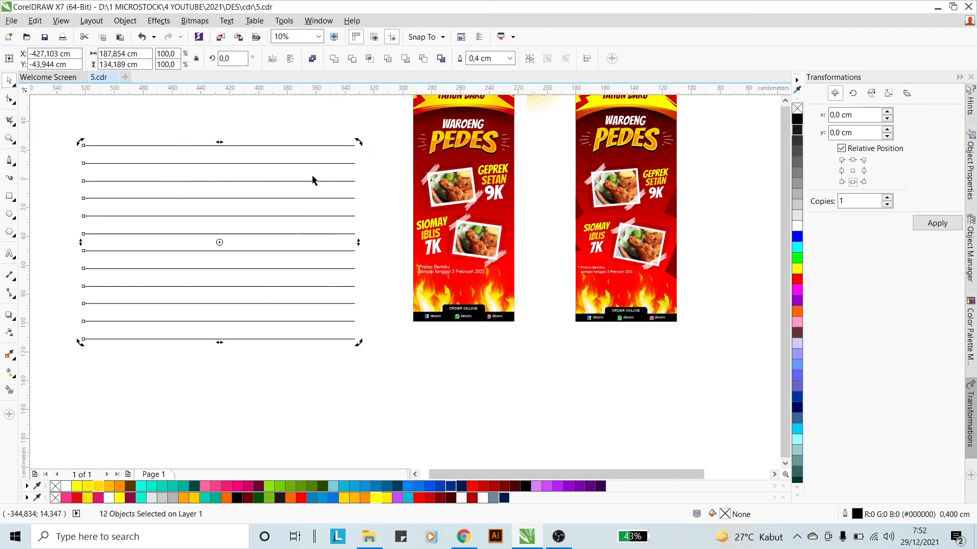
left_click(300, 163)
left_click(323, 164)
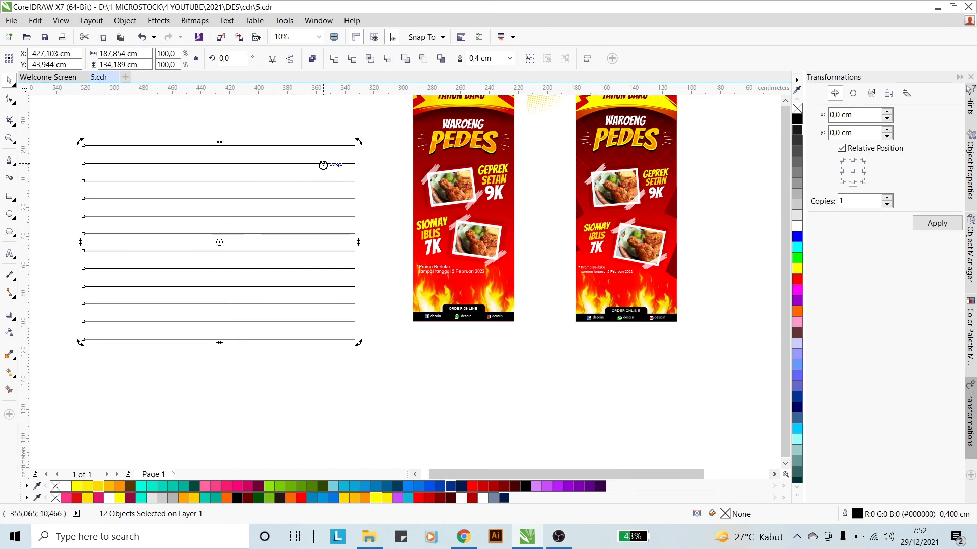
left_click_drag(359, 144, 318, 362)
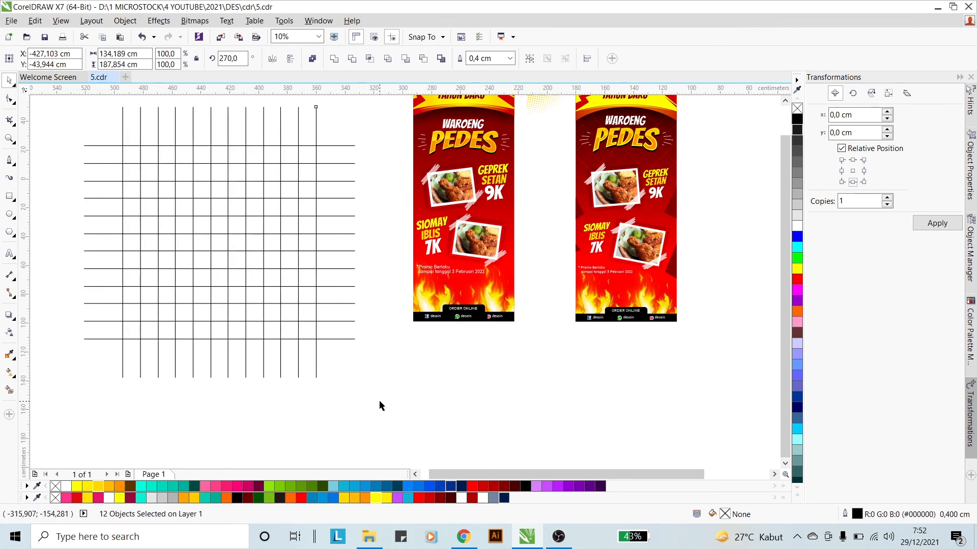
- Convert the outlines of all horizontal and vertical grid lines to objects and group them
left_click_drag(379, 399, 130, 136)
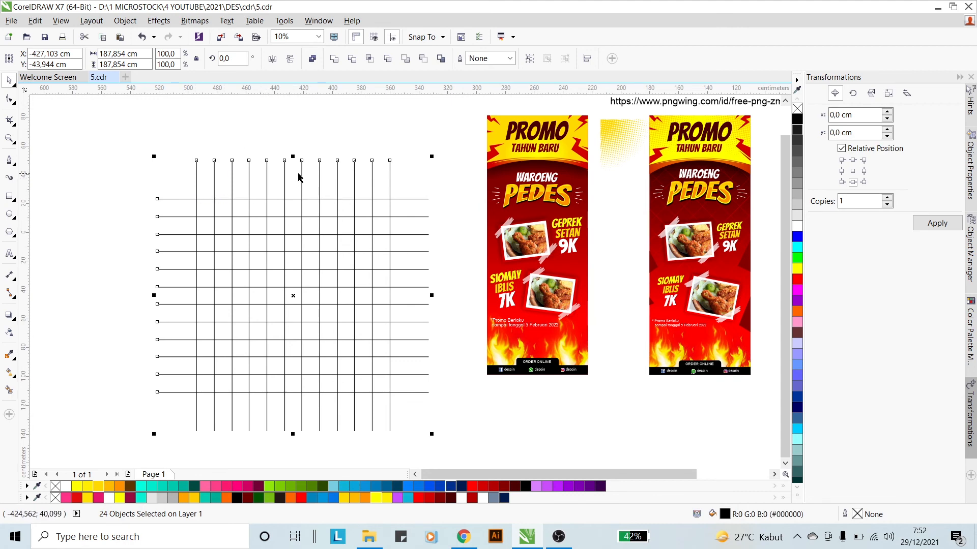
scroll(298, 177, "up", 5)
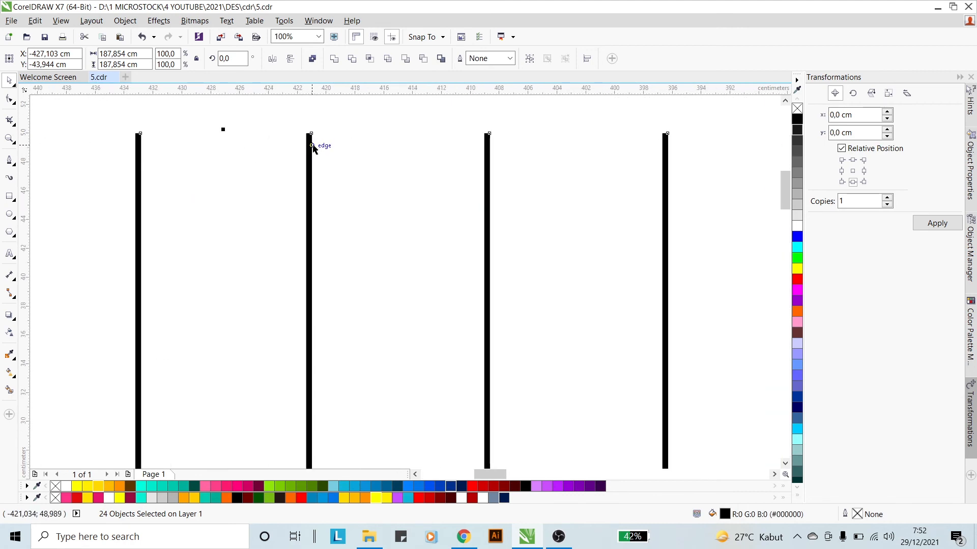
scroll(313, 147, "down", 5)
scroll(256, 167, "up", 3)
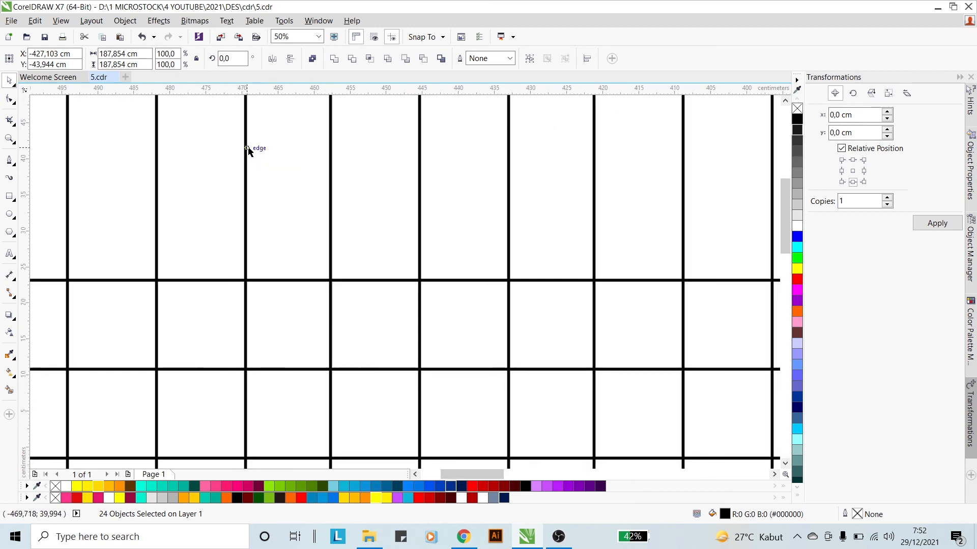
scroll(266, 203, "down", 4)
scroll(282, 190, "up", 1)
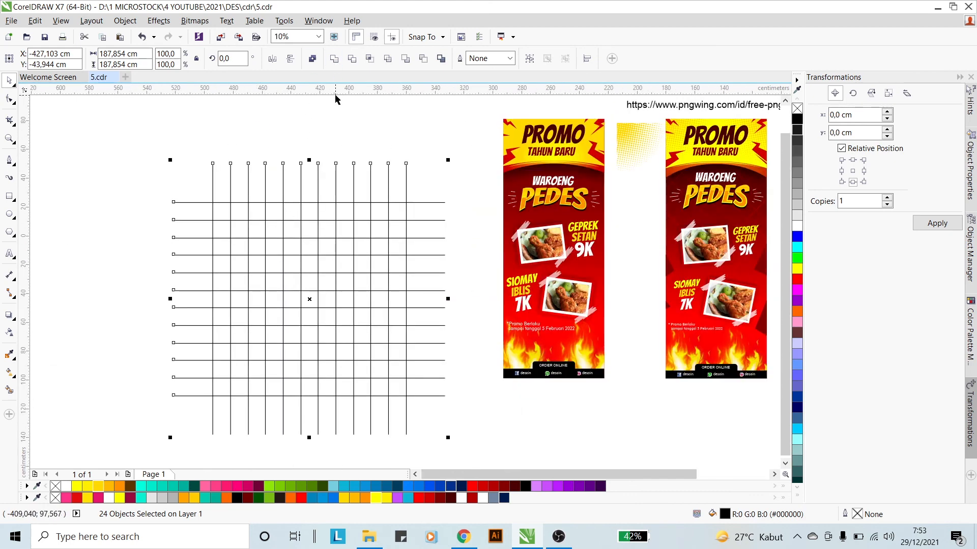
key("ctrl+g")
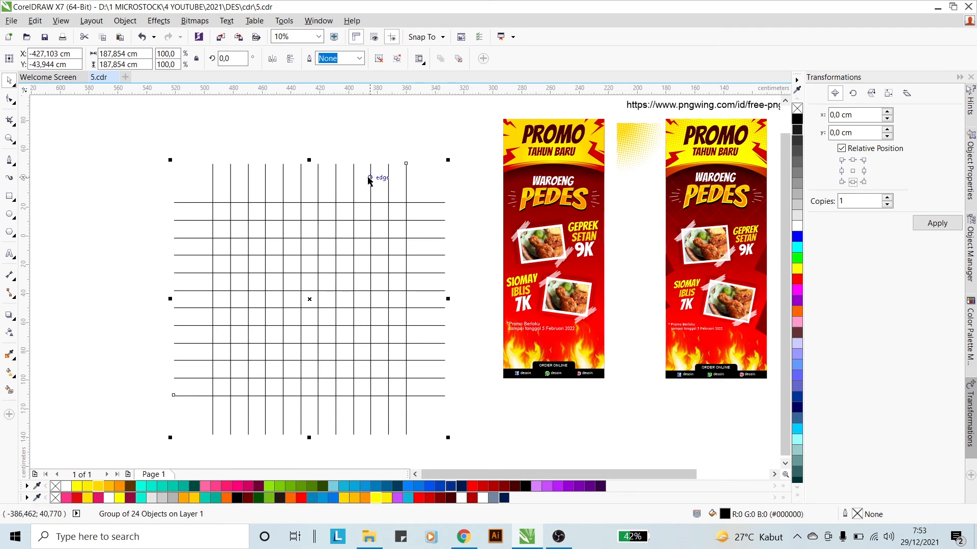
- Rotate the grid group 45 degrees and fill it with red (#FF0000)
left_click(374, 174)
left_click(234, 53)
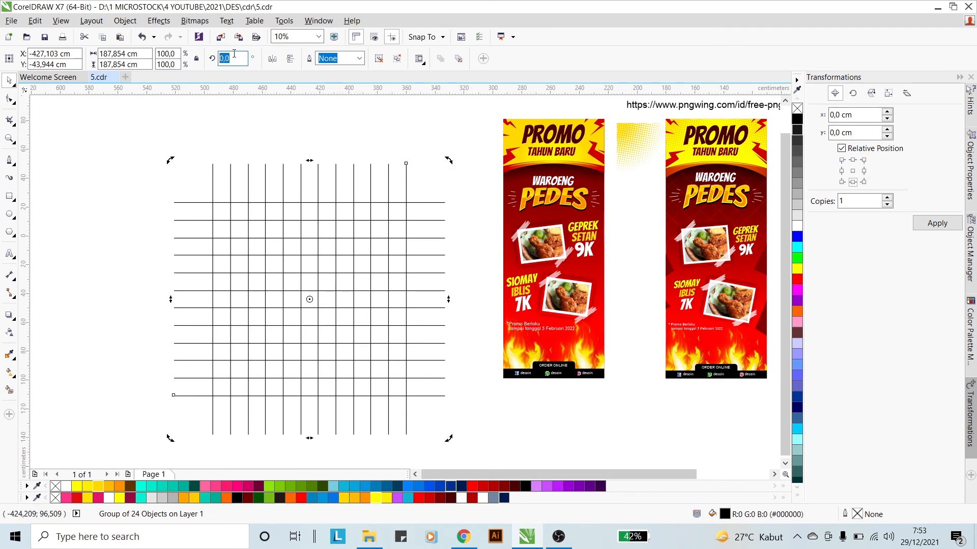
key("Return")
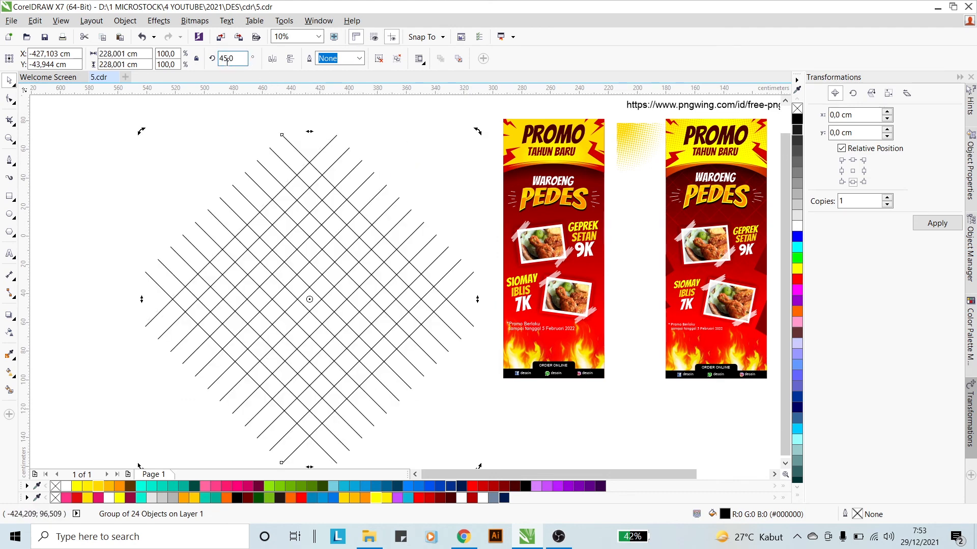
left_click(432, 172)
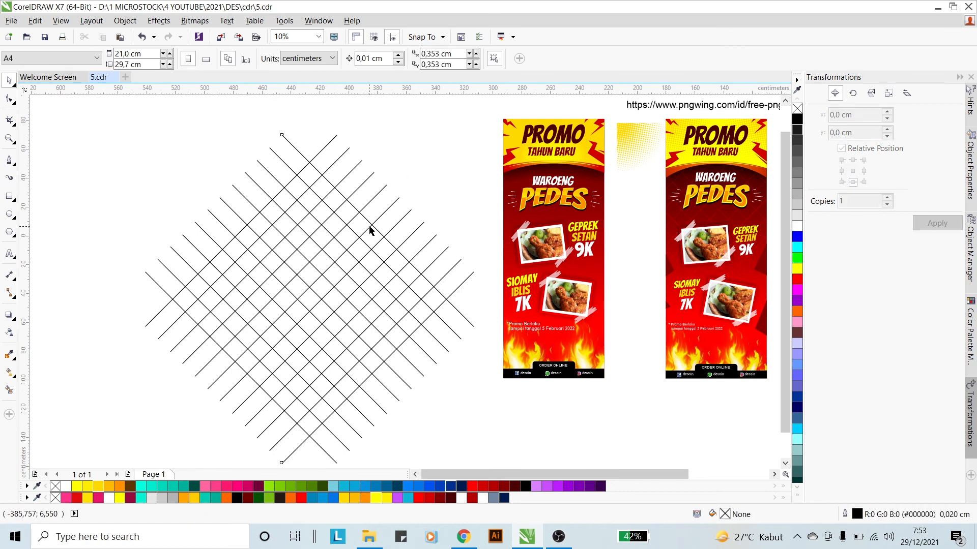
left_click(371, 226)
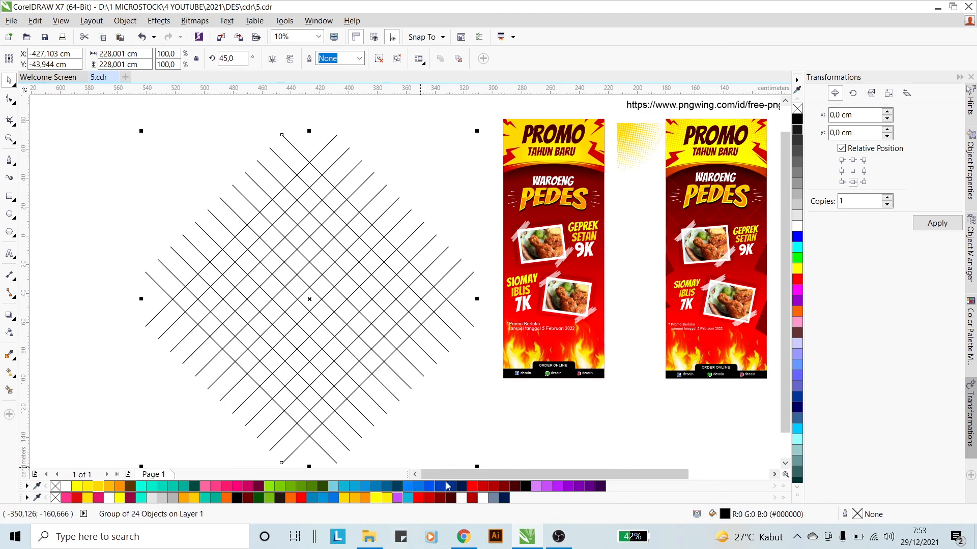
right_click(478, 487)
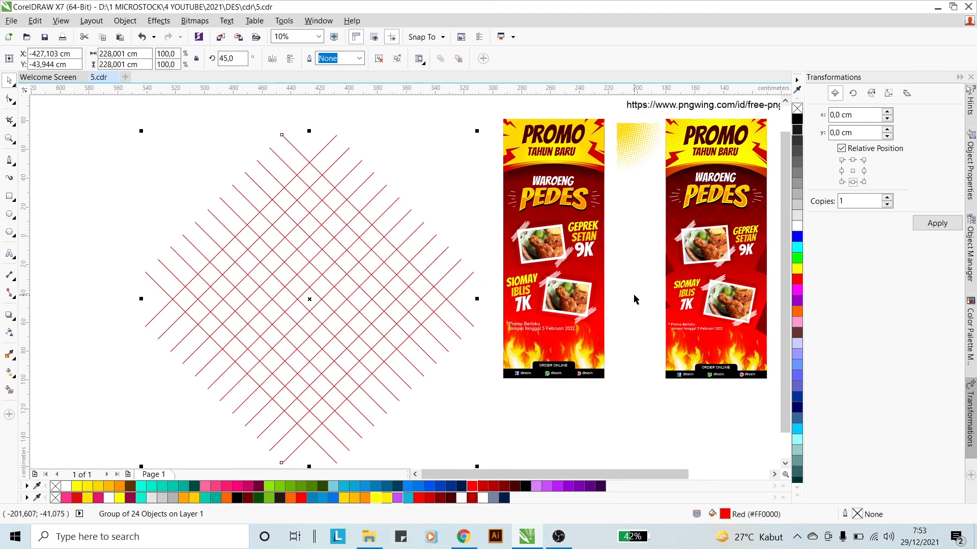
- PowerClip the red diagonal grid group inside the red background rectangle of the left banner
left_click(125, 20)
mouse_move(228, 126)
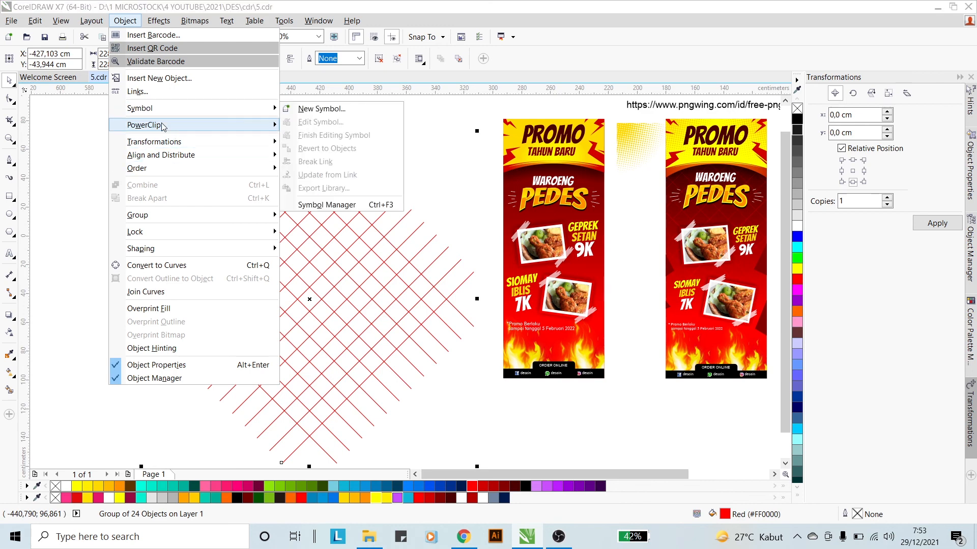
left_click(317, 126)
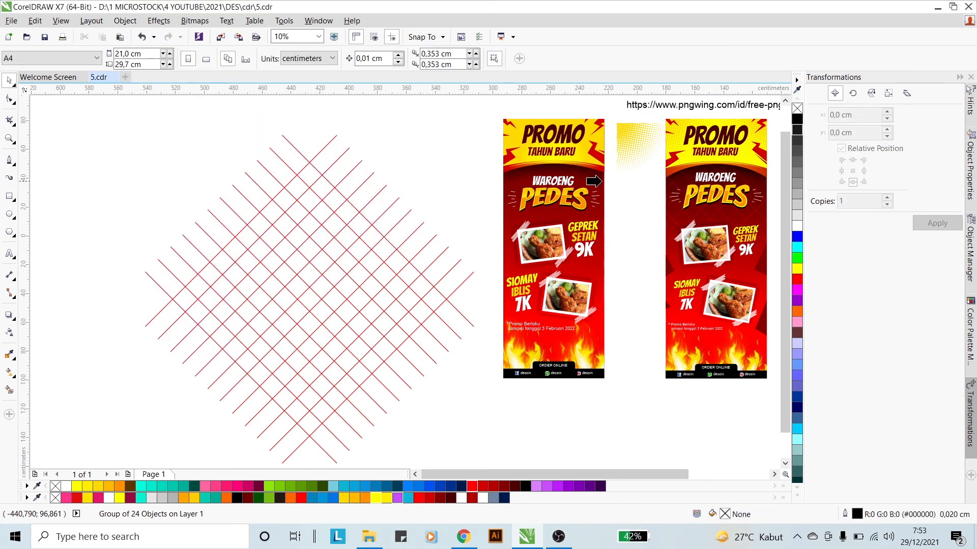
left_click(593, 179)
- Apply a uniform transparency of 50 to the grid group inside the PowerClip and finish editing its contents
left_click(594, 176, "ctrl")
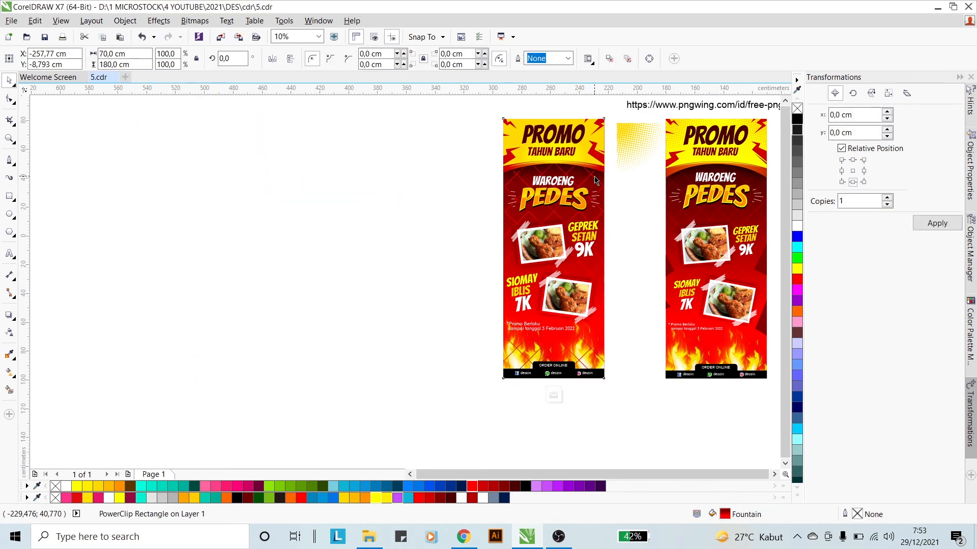
left_click(310, 219, "ctrl")
left_click(604, 270)
left_click(607, 254, "ctrl")
left_click(628, 236)
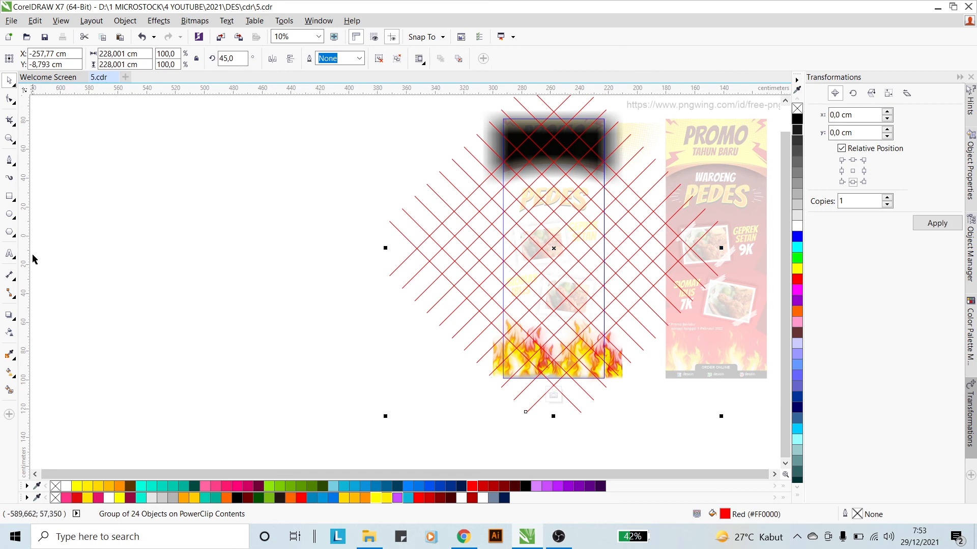
left_click(10, 334)
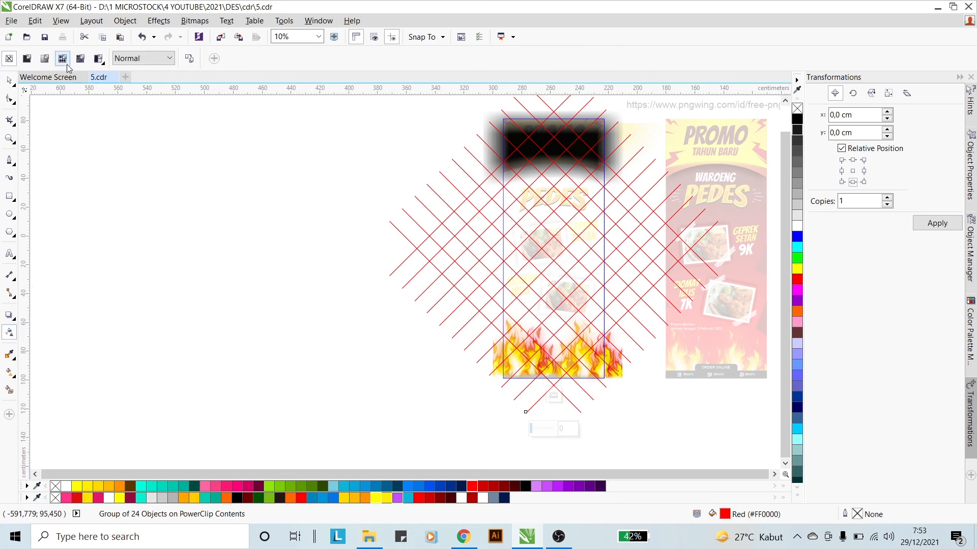
left_click(30, 60)
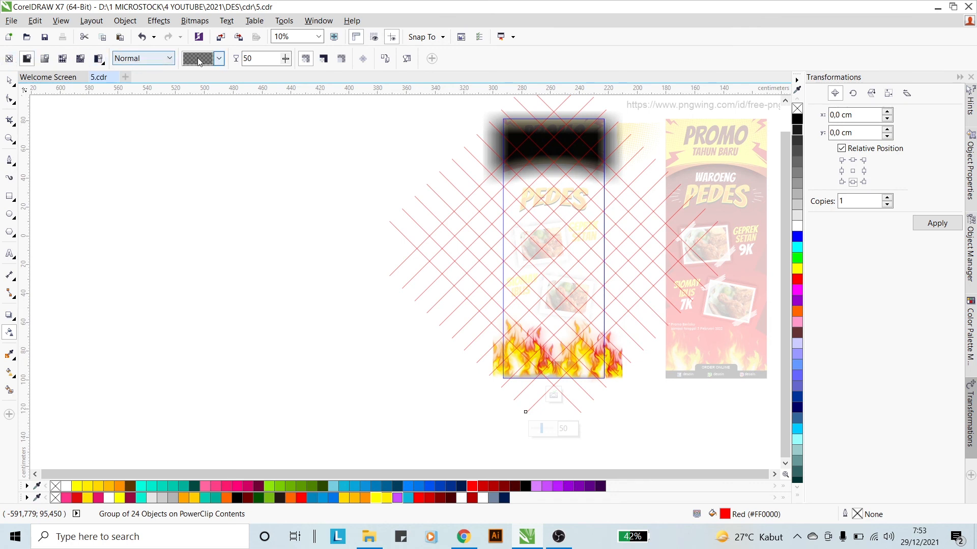
left_click(10, 81)
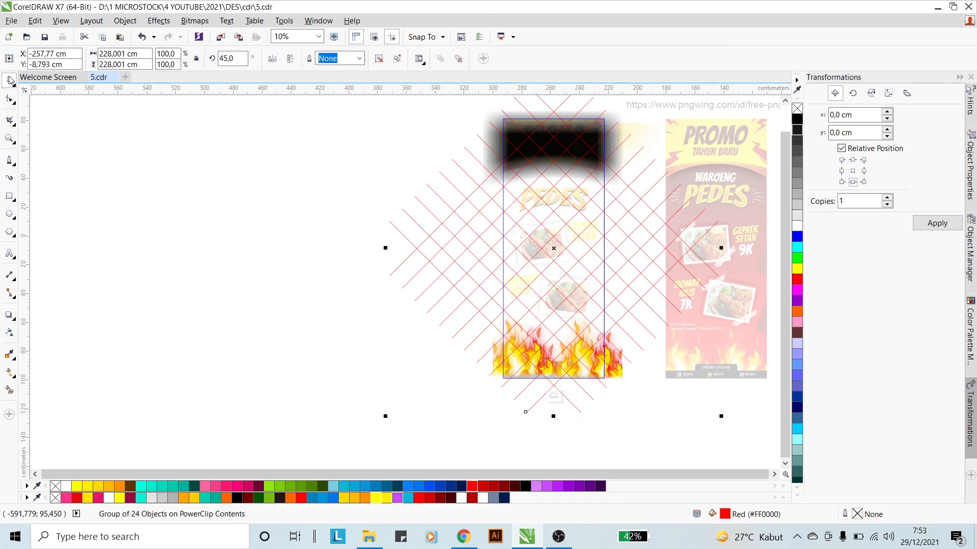
left_click(281, 155)
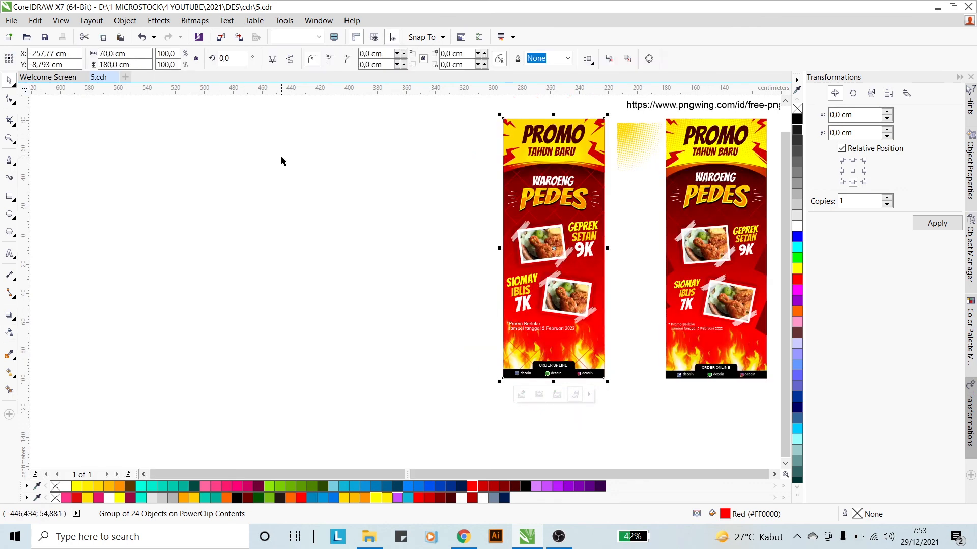
left_click(600, 184)
double_click(601, 184)
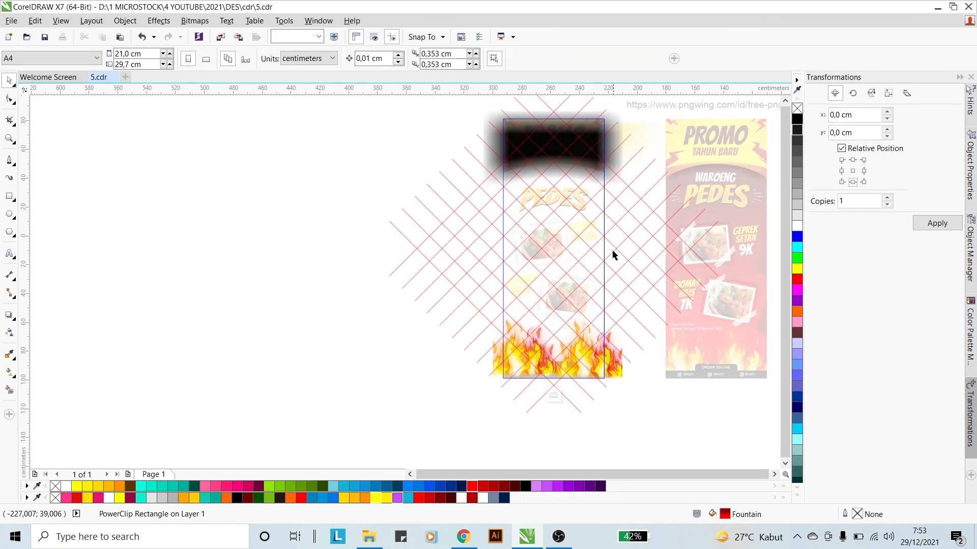
left_click(613, 251)
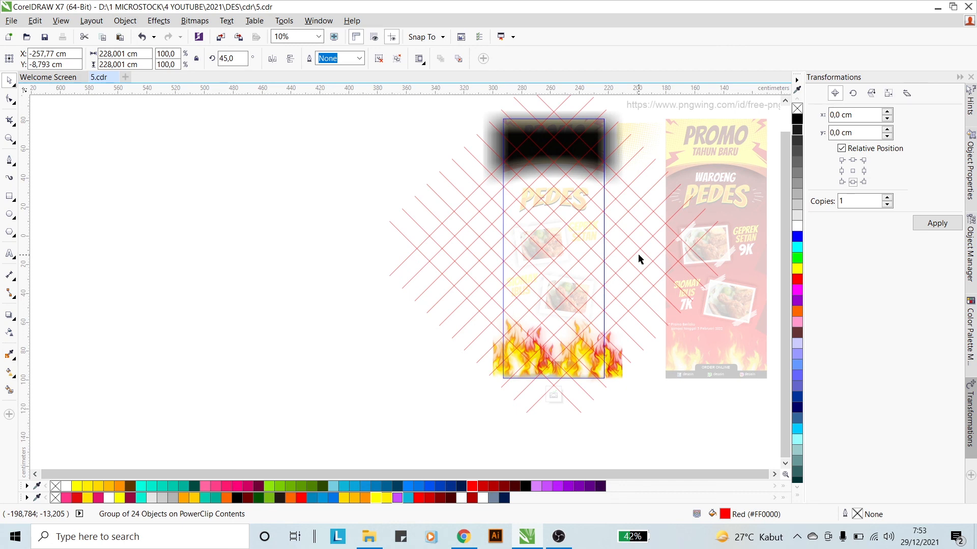
left_click(343, 265, "ctrl")
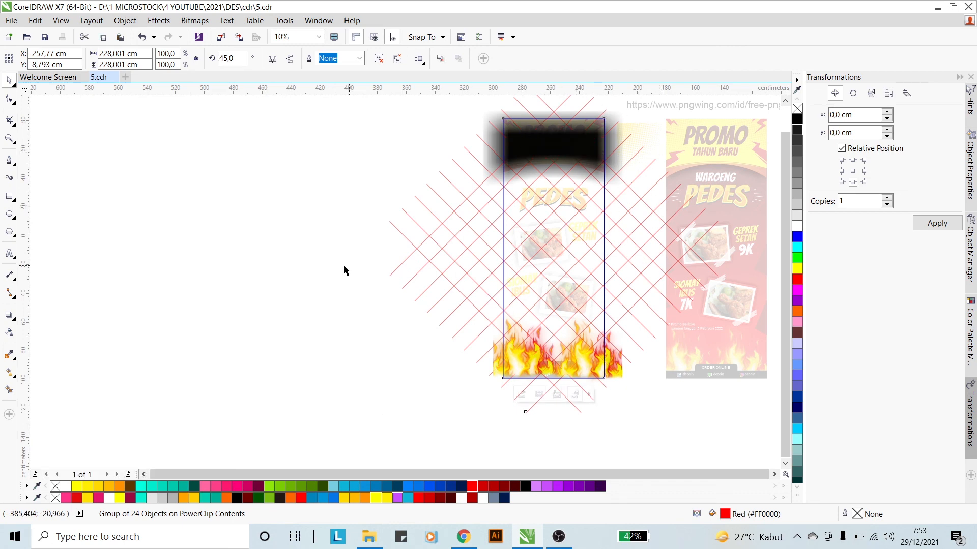
- Reopen the background's PowerClip contents and shrink the grid group about its center to 86.5%, about 197.3 cm wide
scroll(620, 219, "up", 1)
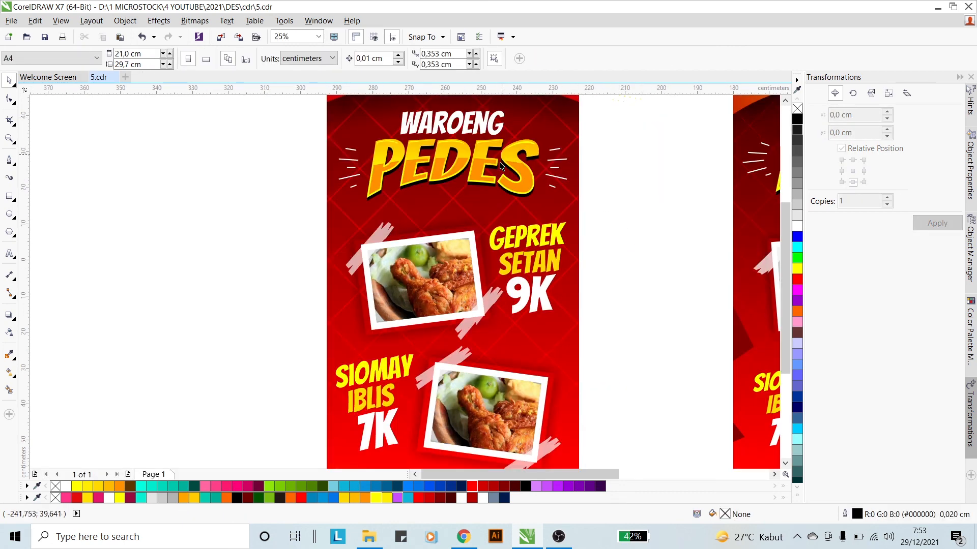
scroll(446, 233, "down", 1)
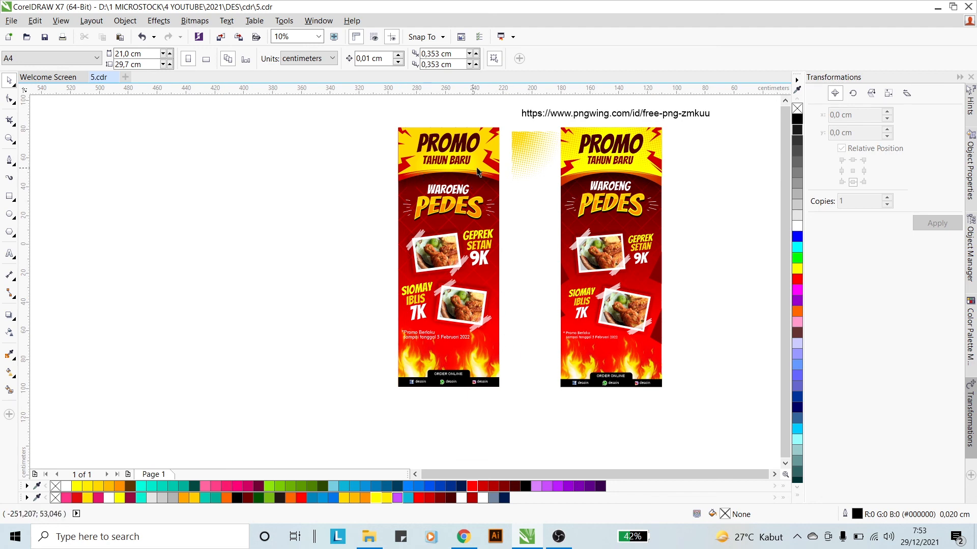
double_click(489, 350)
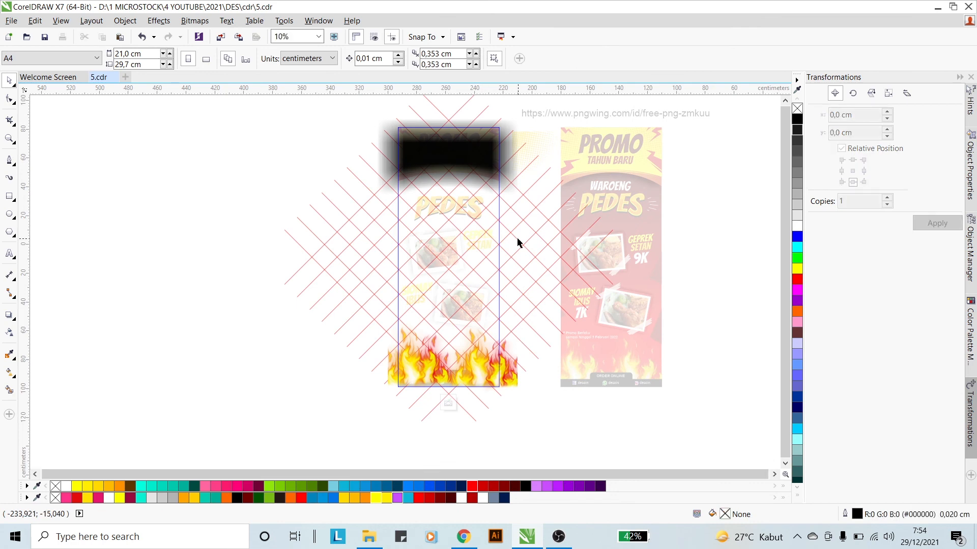
left_click(525, 253)
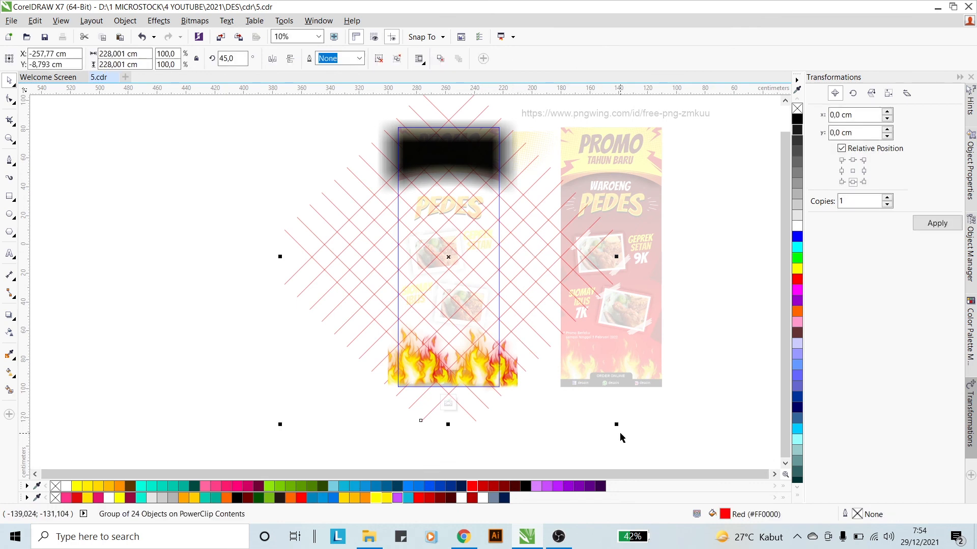
left_click_drag(617, 425, 592, 405)
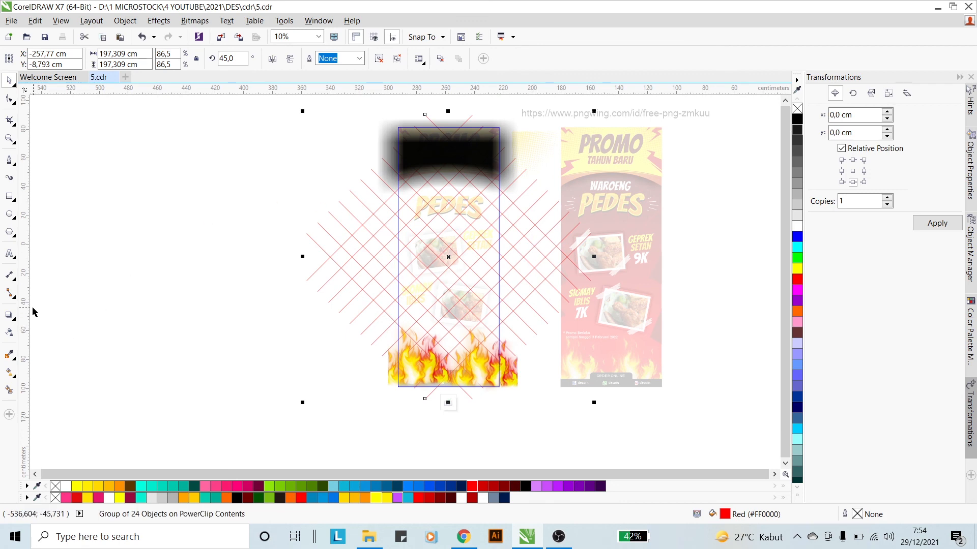
- Set the grid group's uniform transparency to 37 and finish editing the PowerClip contents
left_click(10, 336)
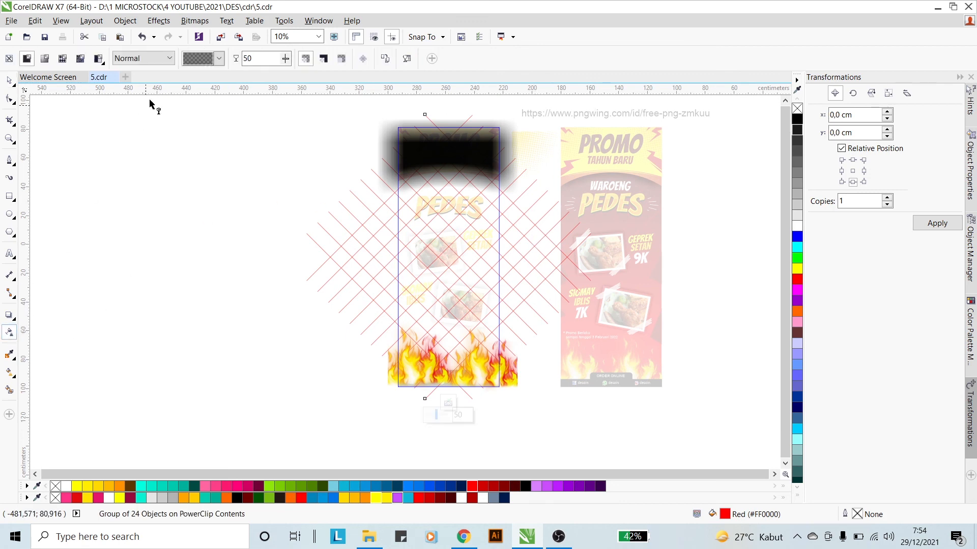
left_click(286, 60)
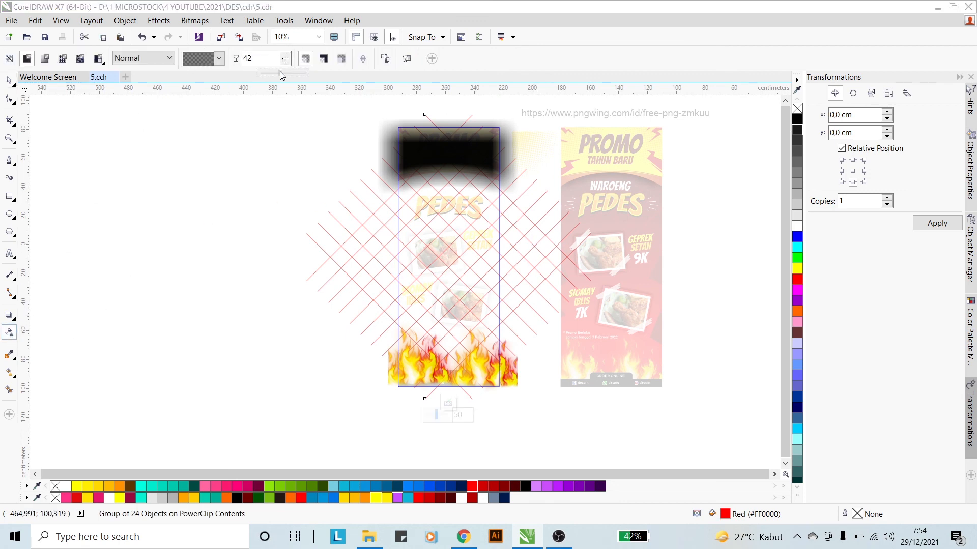
left_click_drag(280, 76, 280, 77)
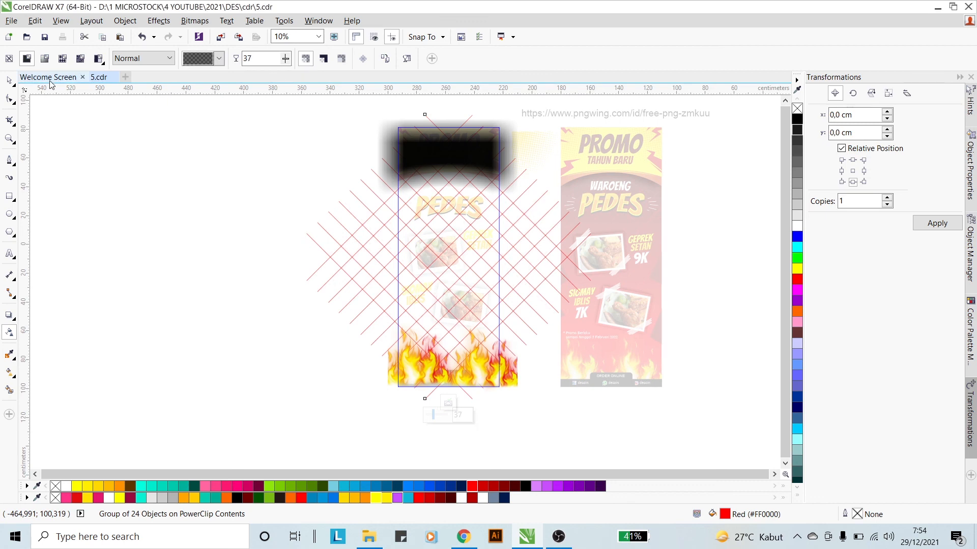
left_click(9, 80)
left_click(193, 140, "ctrl")
left_click(203, 152)
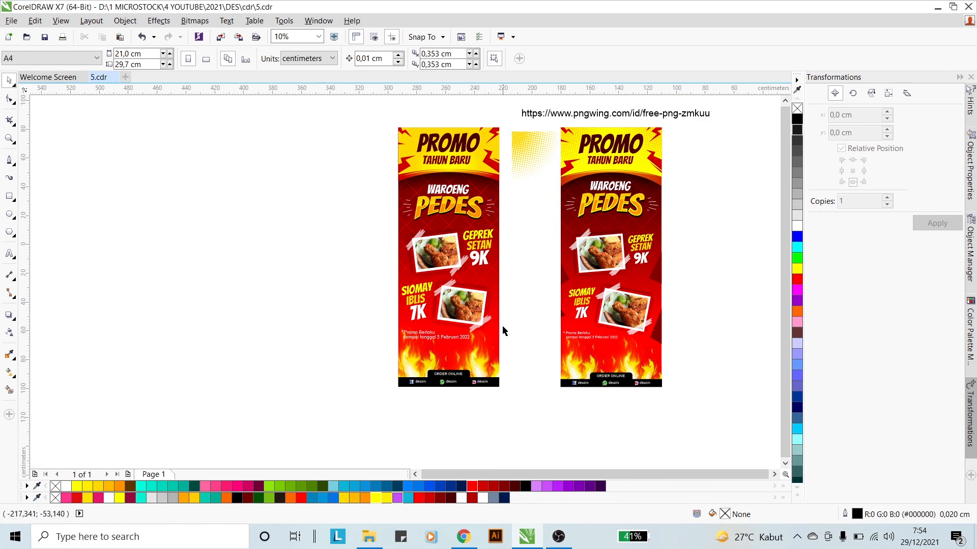
- Reopen the PowerClip contents, raise the grid group's uniform transparency so the lines turn fainter, and finish editing
left_click(486, 344)
left_click(444, 245, "ctrl")
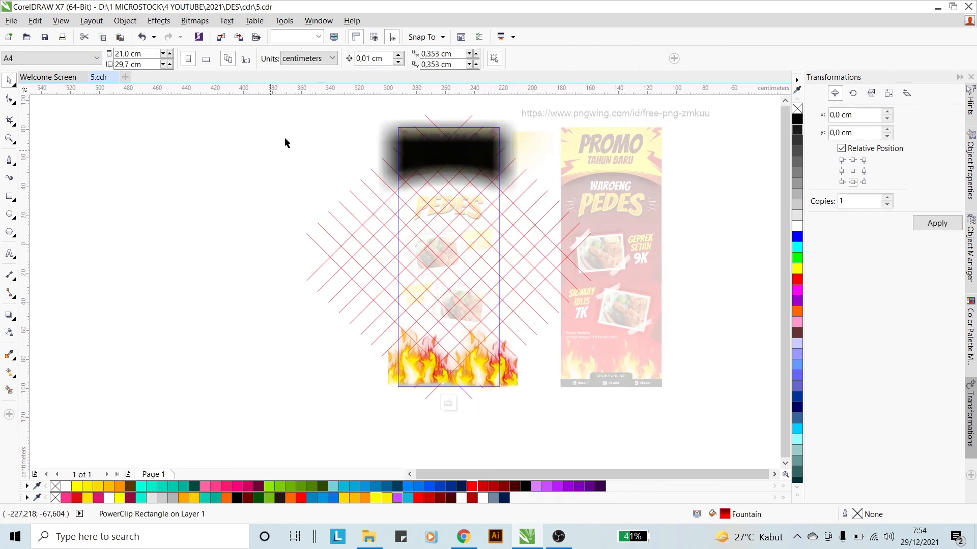
left_click(458, 277)
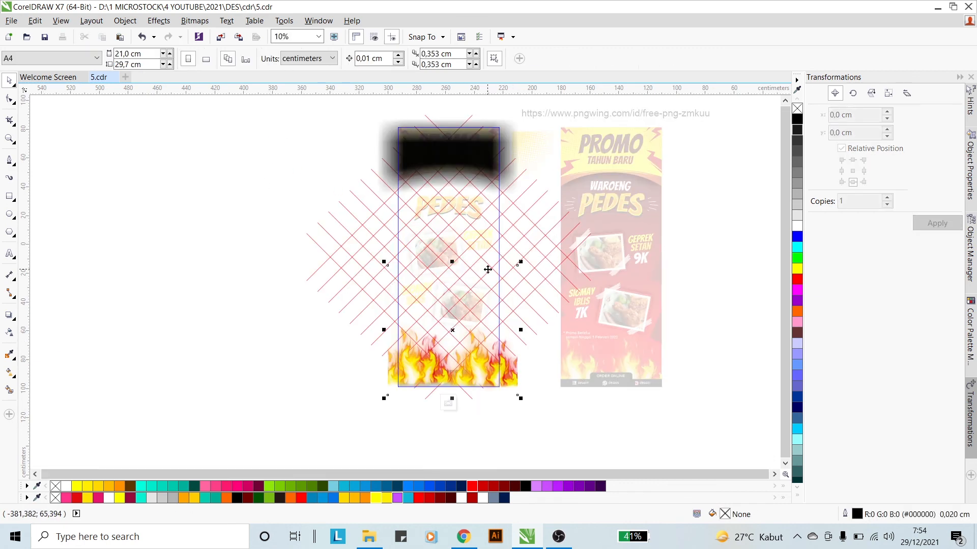
left_click(345, 243)
left_click(348, 241)
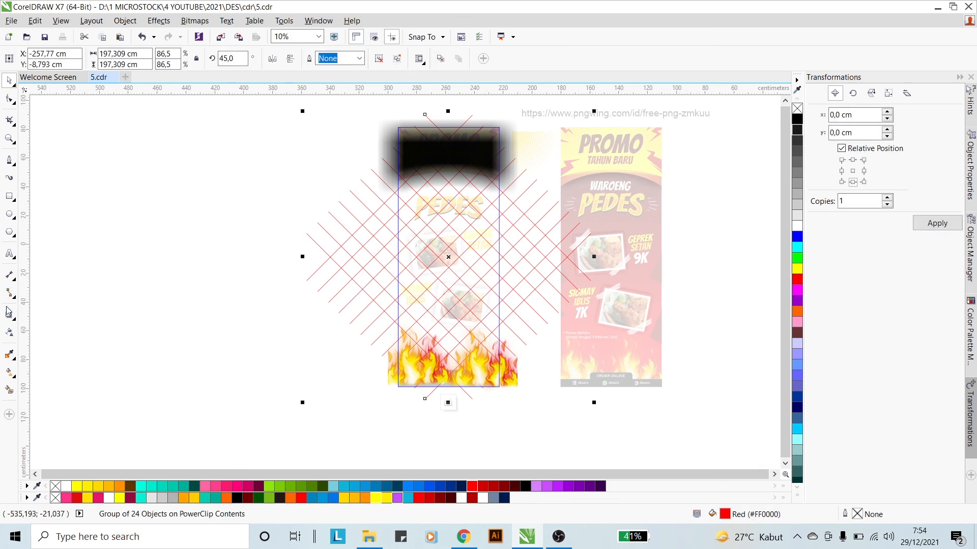
left_click(10, 333)
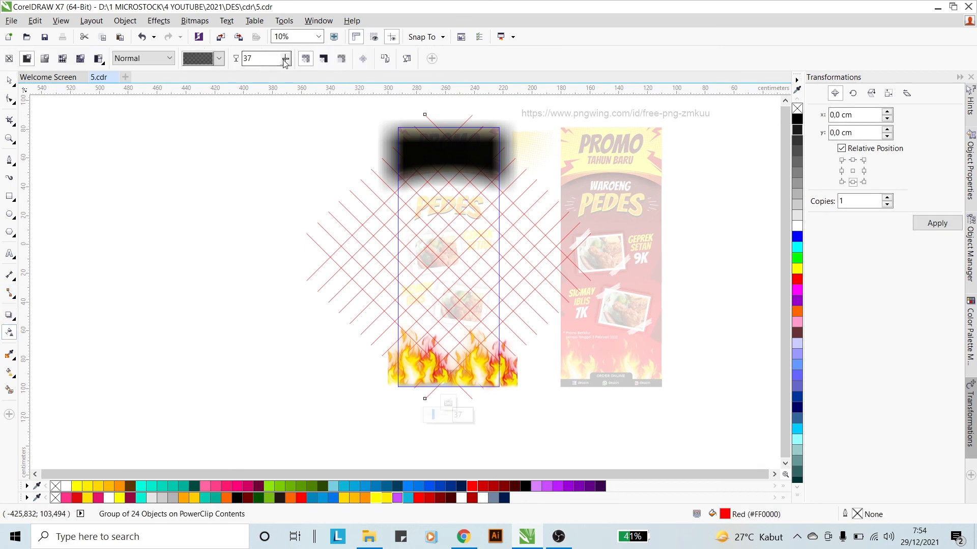
left_click_drag(285, 60, 298, 72)
left_click(9, 80)
left_click(211, 171, "ctrl")
left_click(267, 231)
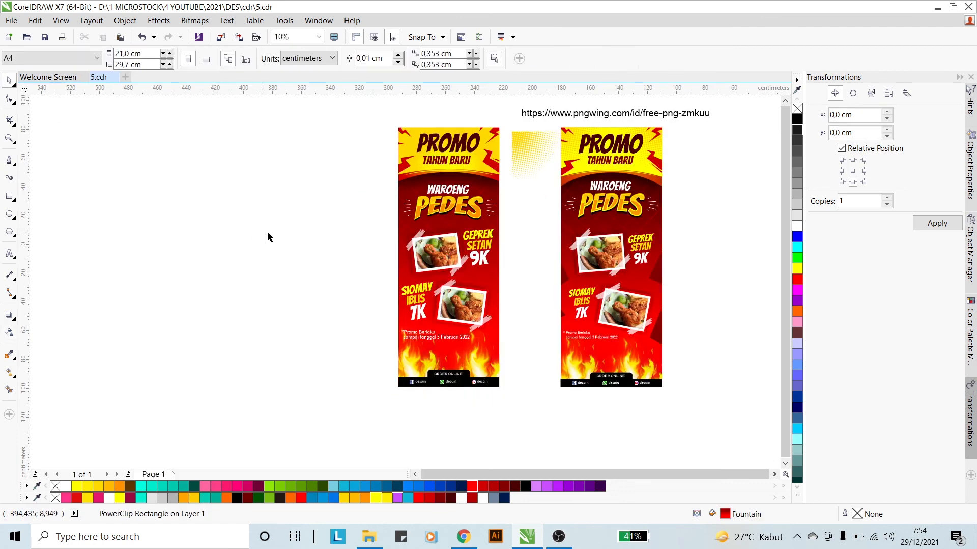
- Move the web address text above the banners to the left so it is centered over the gap
left_click(693, 116)
left_click_drag(693, 116, 625, 111)
left_click(524, 152)
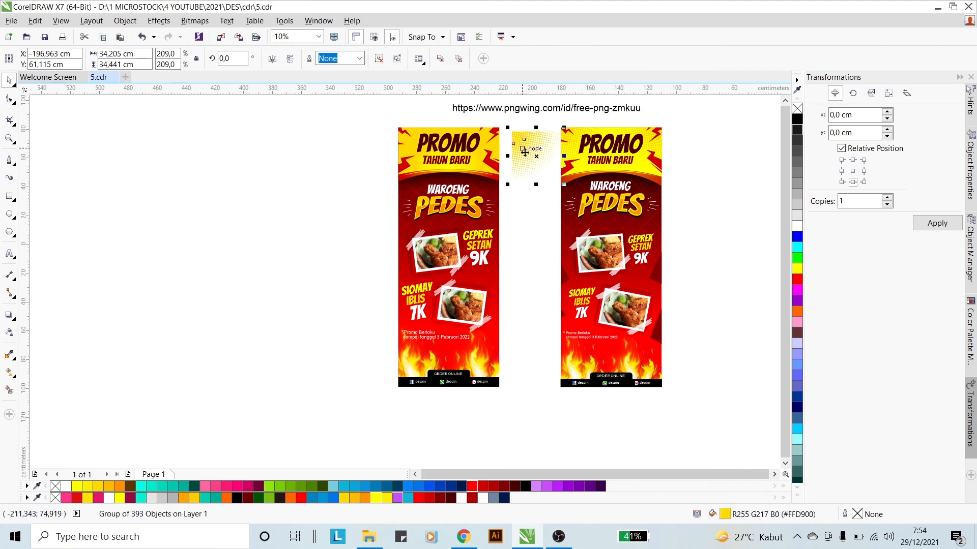
left_click(521, 218)
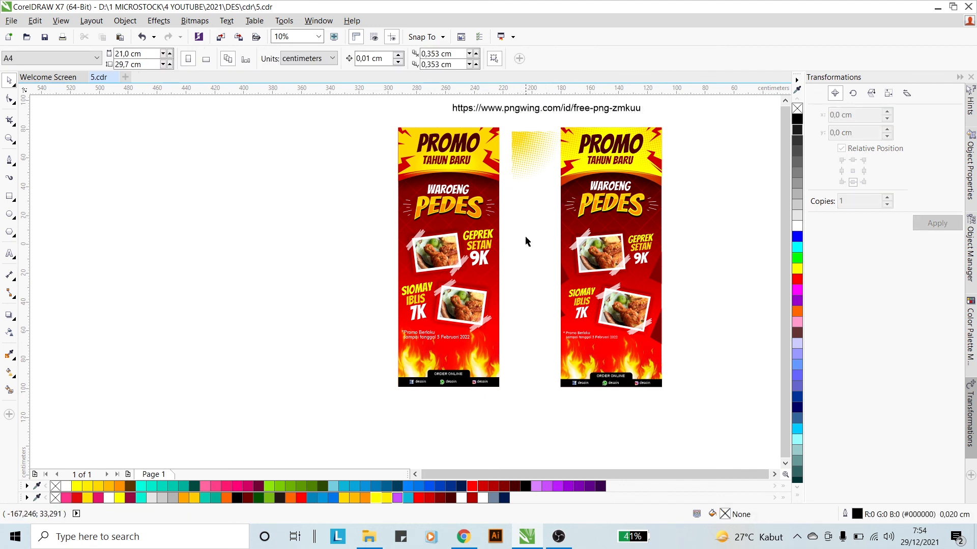
- Group all objects of the left banner and shift the group about 6 cm to the left
left_click_drag(350, 119, 515, 384)
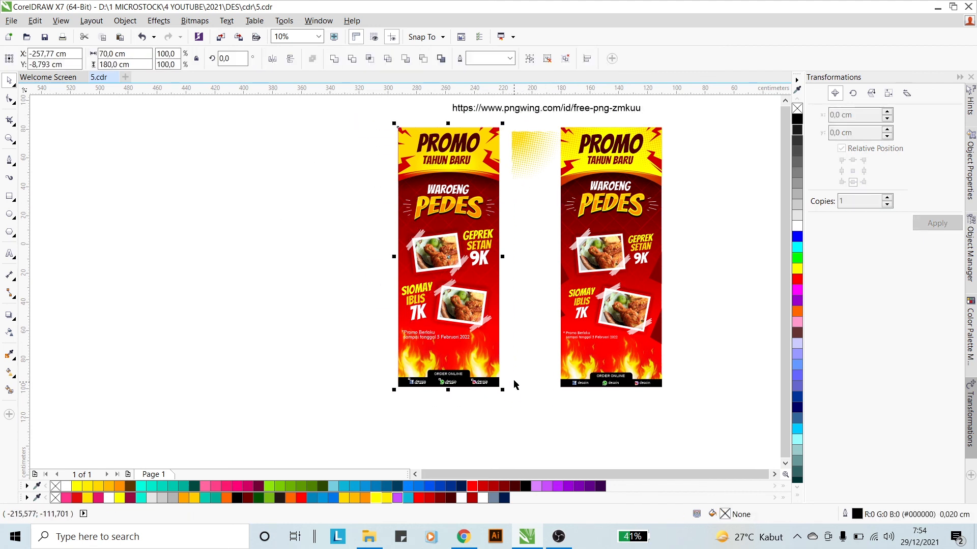
left_click_drag(483, 272, 474, 269)
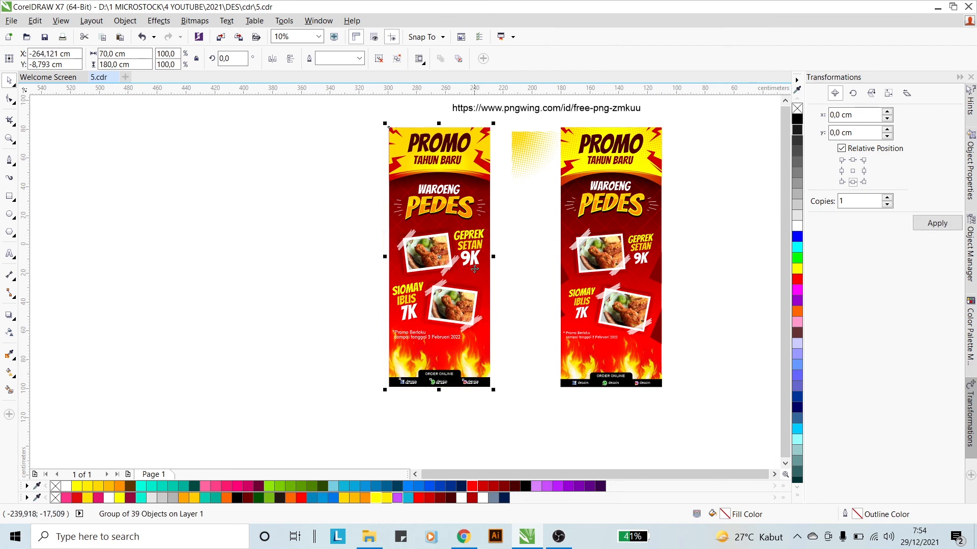
left_click(502, 263)
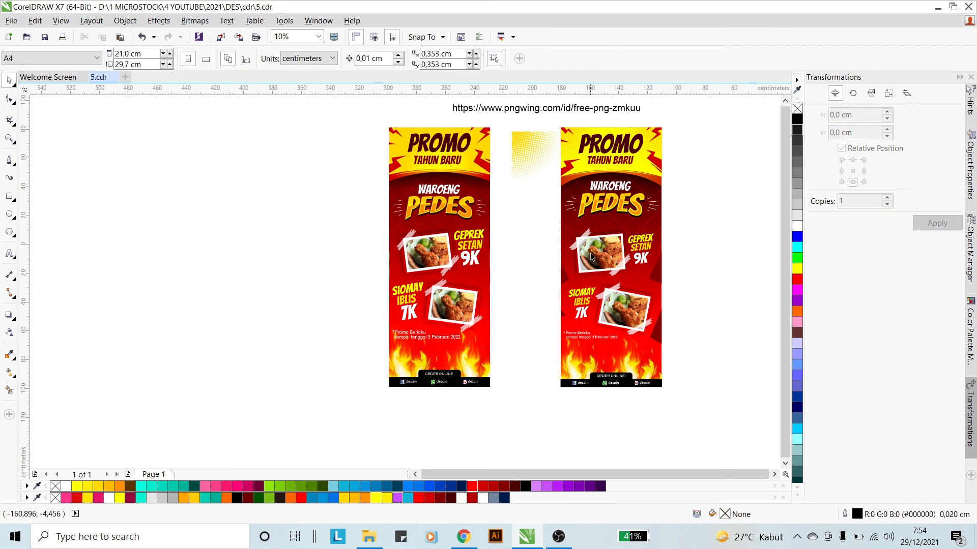
left_click(464, 297)
- Group all objects of the right reference banner
left_click(688, 379)
left_click_drag(694, 408, 534, 123)
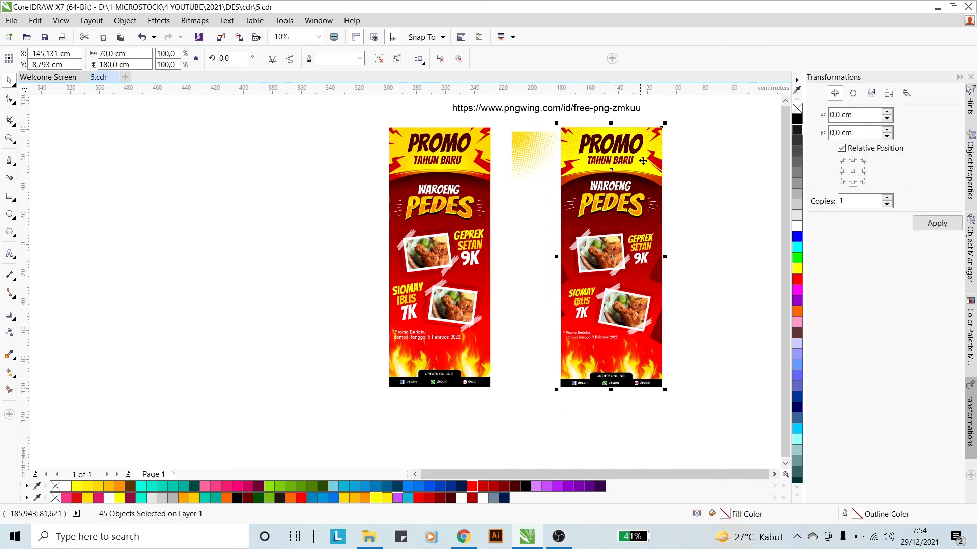
key("ctrl+g")
left_click(457, 143, "shift")
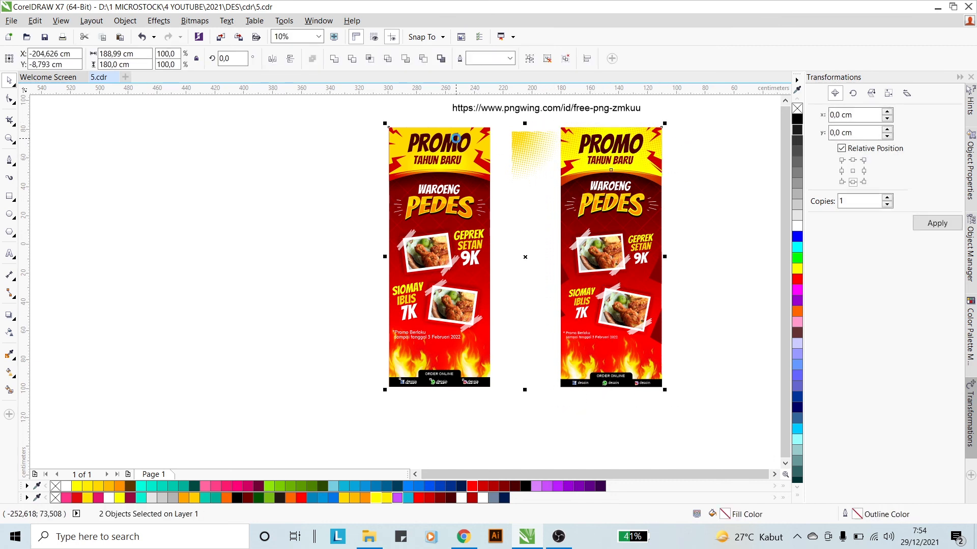
left_click(525, 144)
double_click(608, 145)
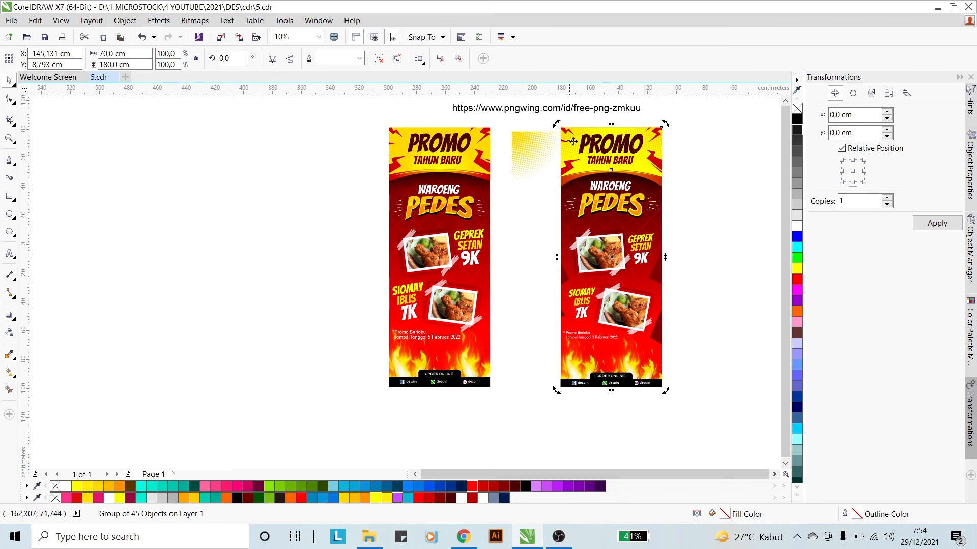
- Move the yellow halftone dots to the left side of the left banner and align their top edges
left_click(525, 147)
left_click_drag(526, 148, 358, 146)
left_click(430, 133, "shift")
scroll(428, 123, "up", 2)
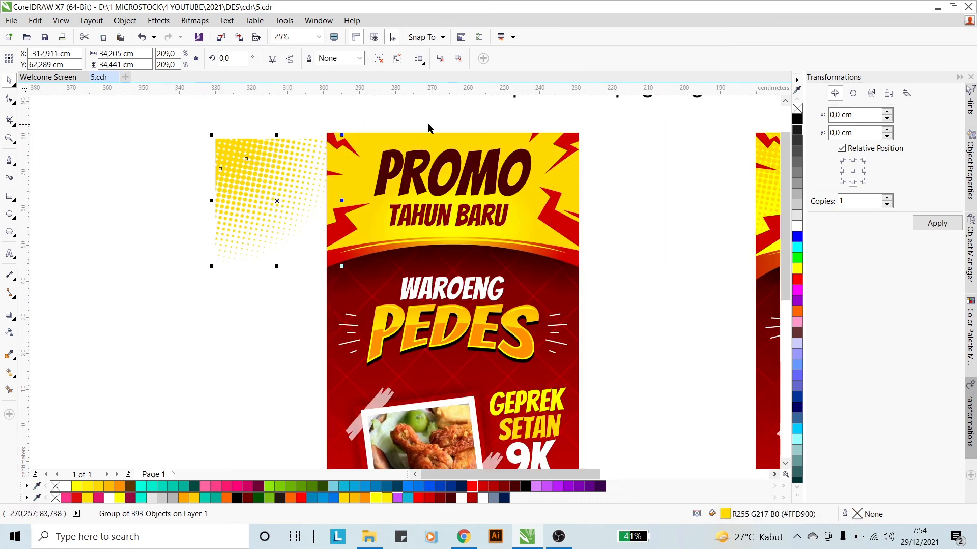
left_click(307, 153)
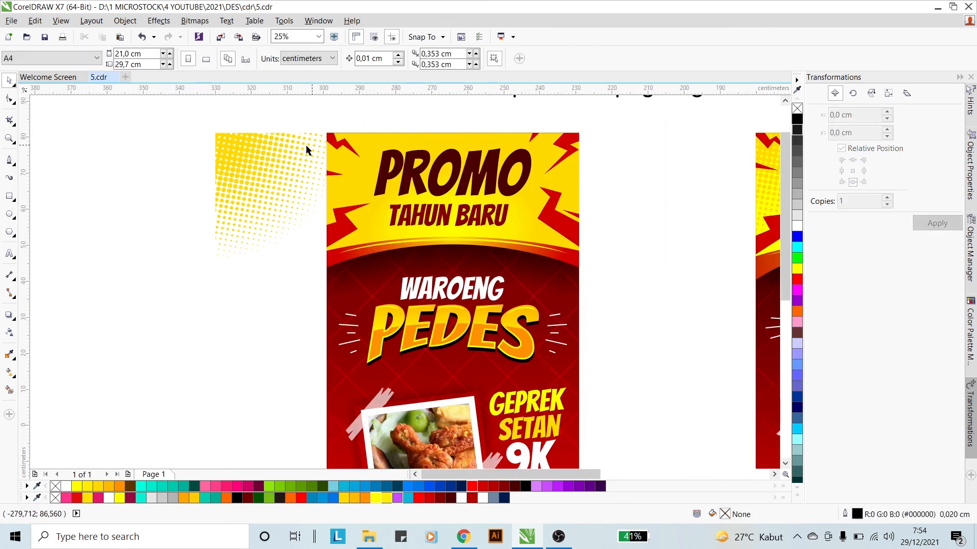
- Move the yellow halftone dots farther left, away from the left banner, and delete them
left_click_drag(279, 148, 233, 147)
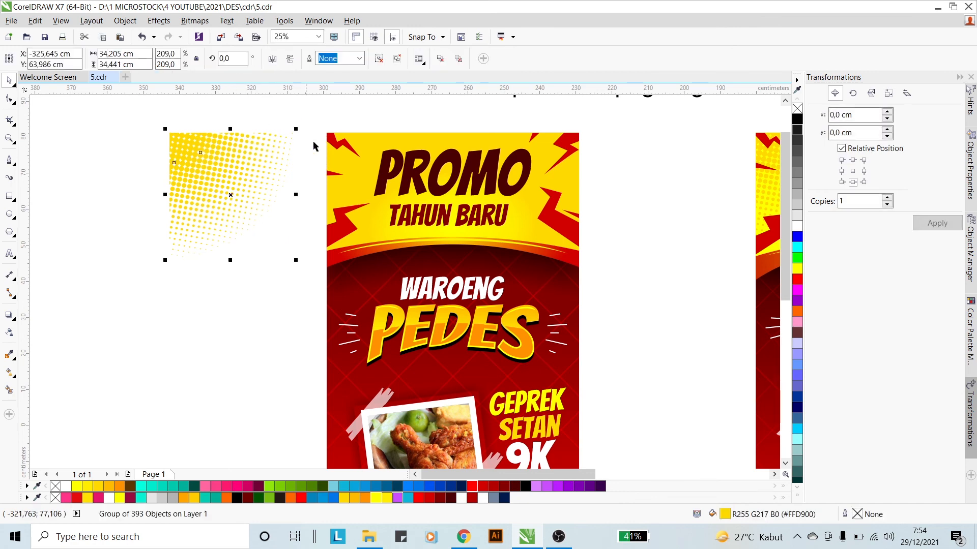
left_click(365, 144, "shift")
left_click(242, 149)
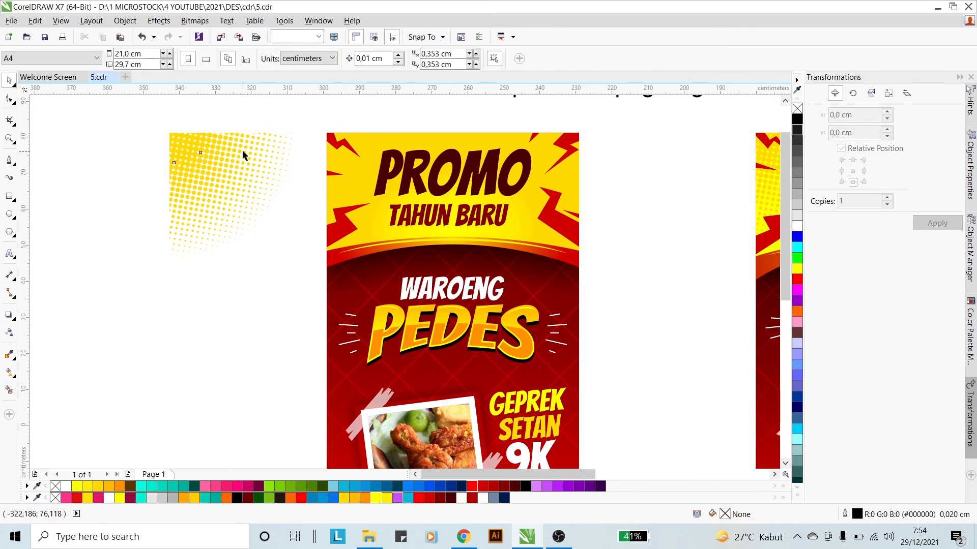
scroll(258, 152, "down", 2)
left_click(259, 138)
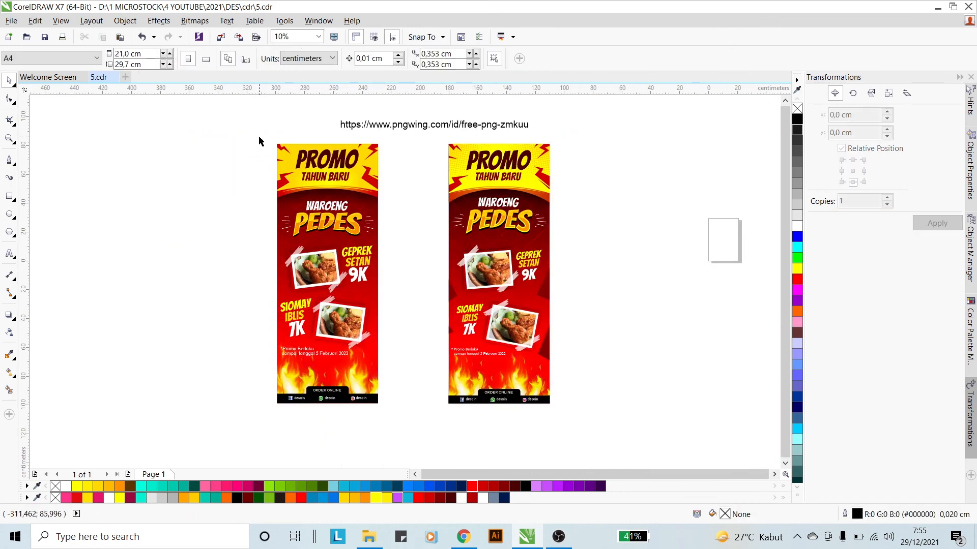
- Frame both banners together and compare the recreated banner with the reference in a full-screen preview
left_click(9, 138)
left_click_drag(273, 141, 554, 407)
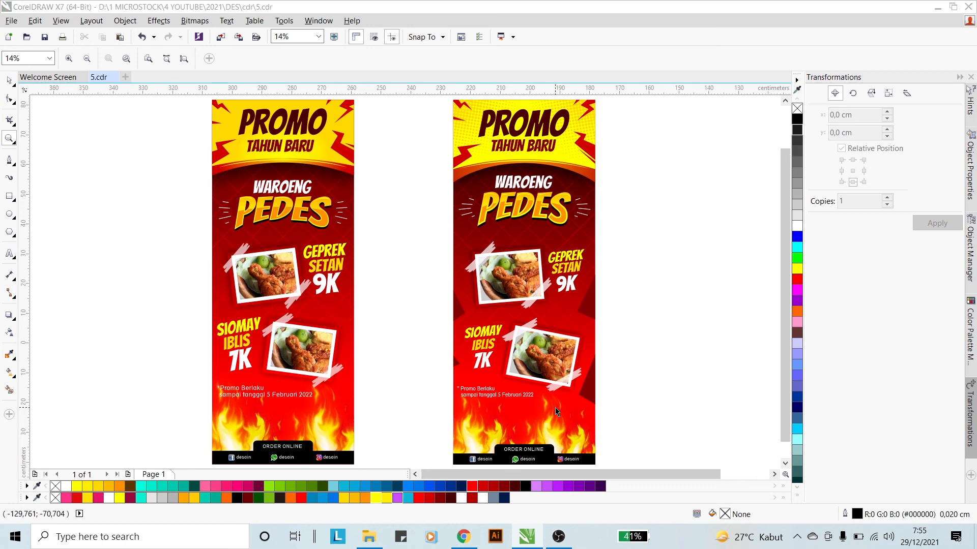
key("F9")
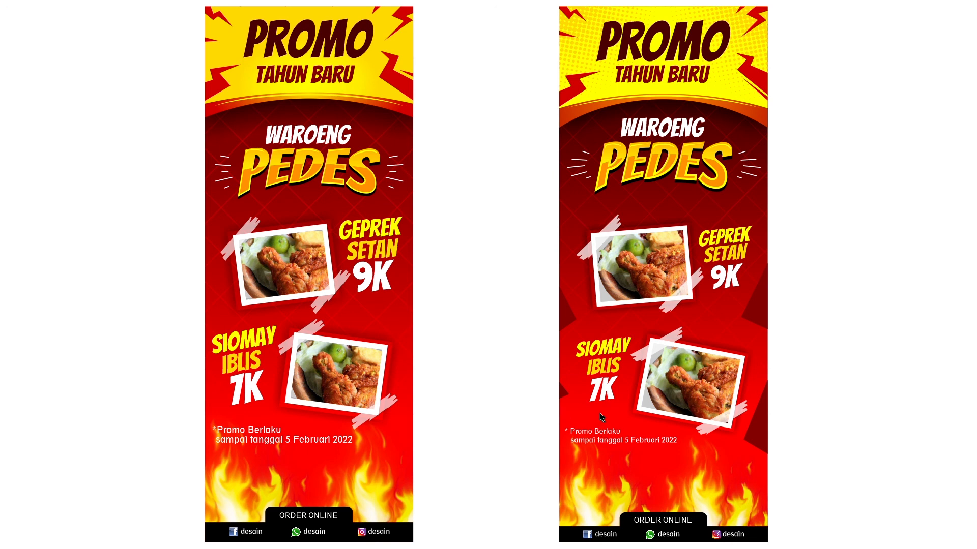
left_click(582, 332)
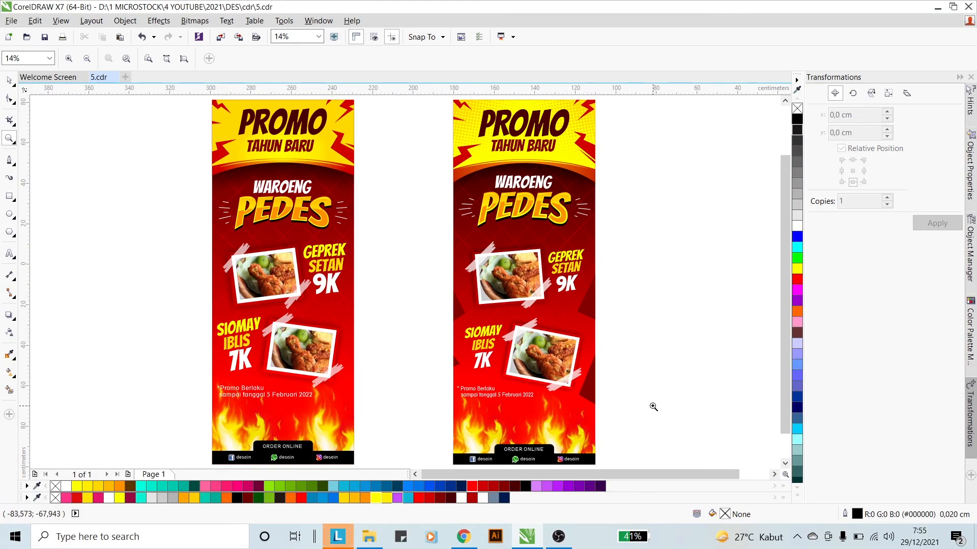
left_click(561, 540)
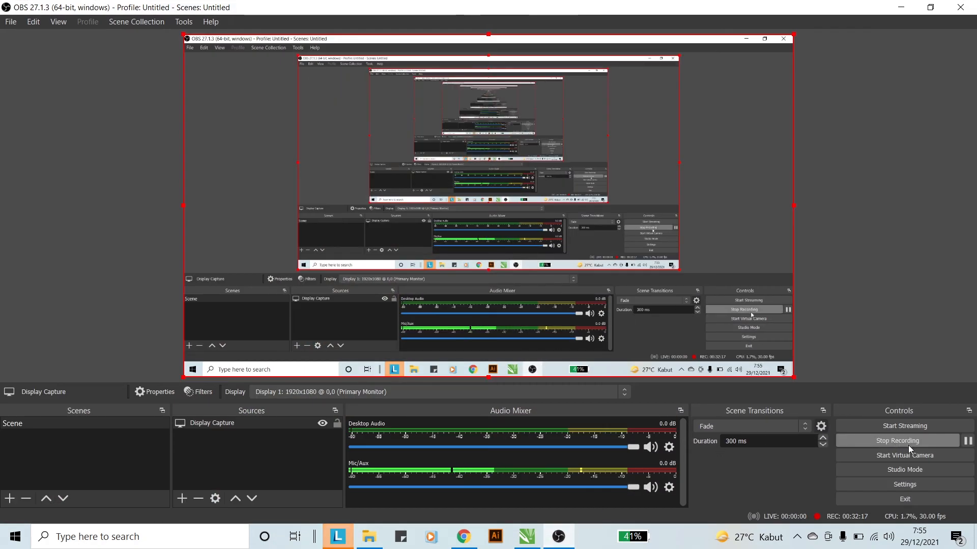